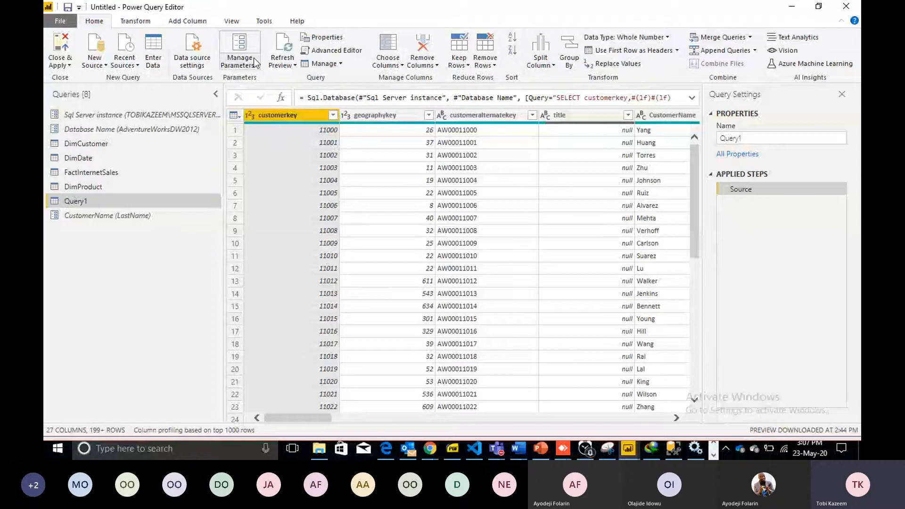
Start a new query parameter, and look up the available server names in SQL Server Management Studio's Database Engine connection dialog.
{"action": "left_click", "coordinate": [255, 64]}
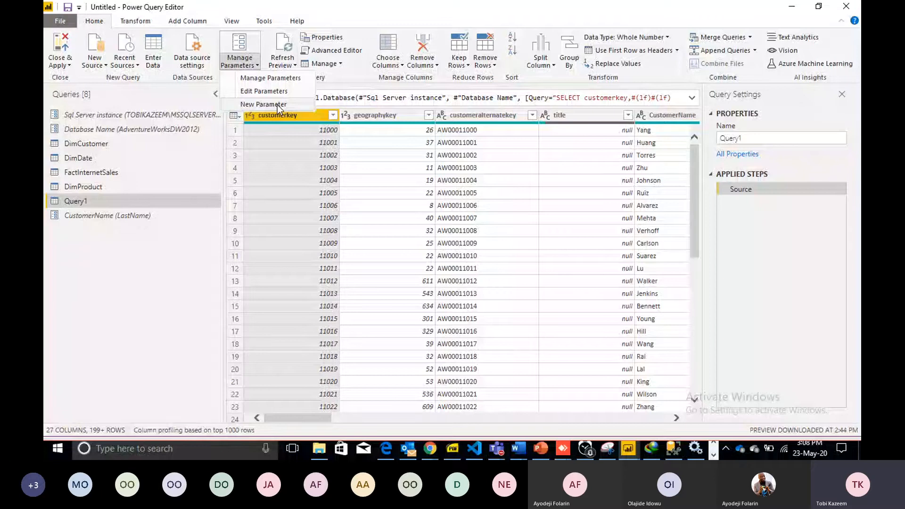
{"action": "left_click", "coordinate": [277, 105]}
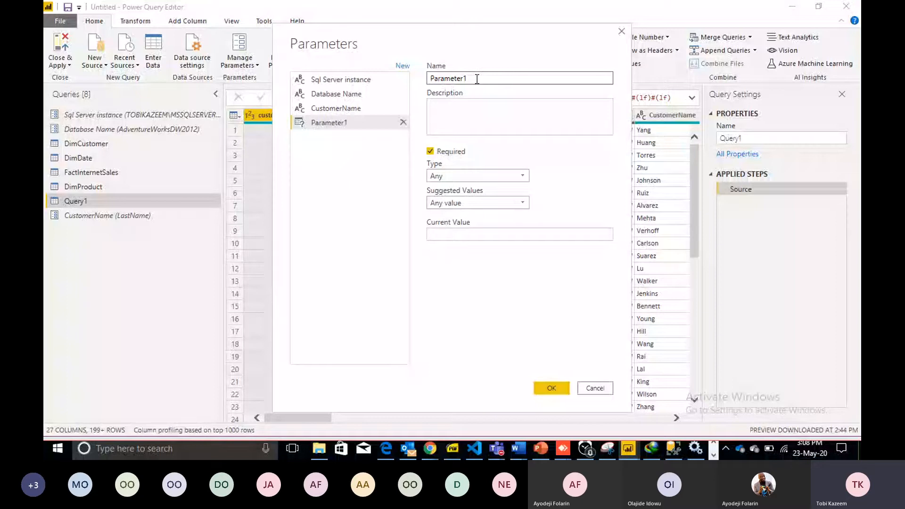
{"action": "key", "text": "alt+Tab"}
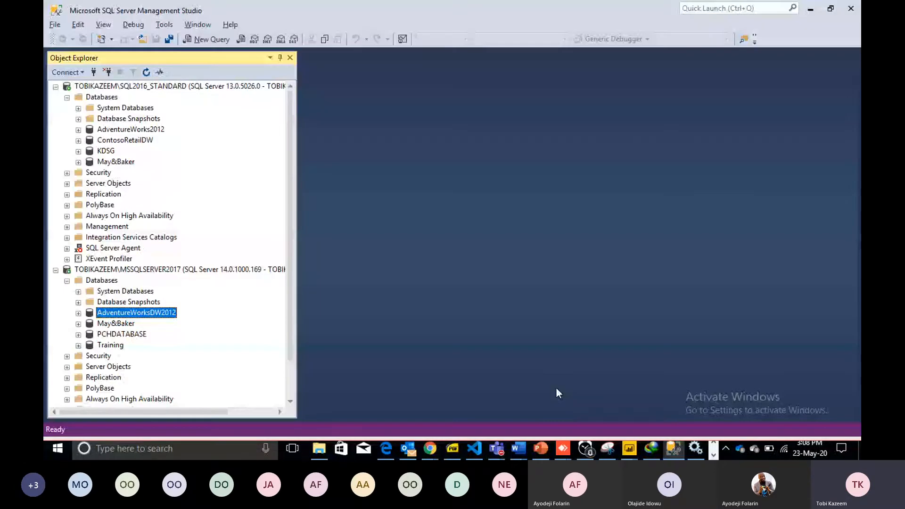
{"action": "left_click", "coordinate": [75, 72]}
{"action": "left_click", "coordinate": [89, 85]}
{"action": "left_click", "coordinate": [583, 150]}
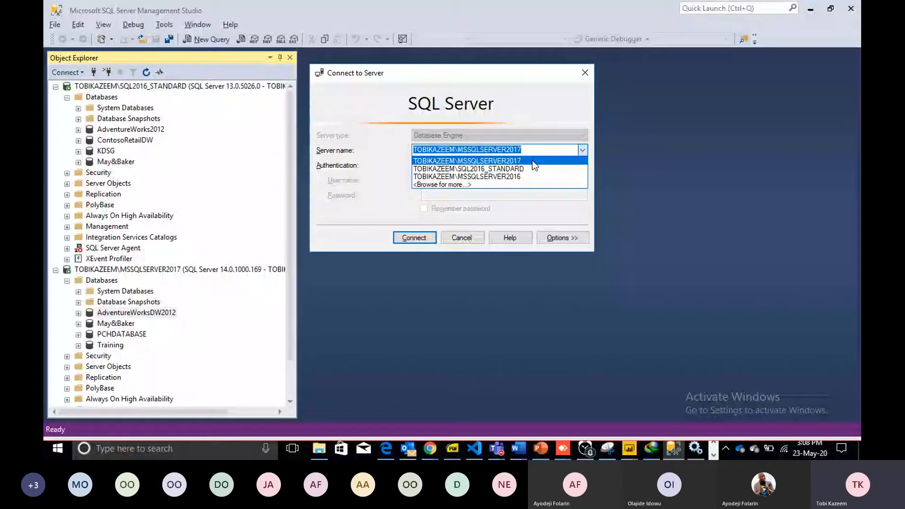
{"action": "left_click", "coordinate": [533, 161]}
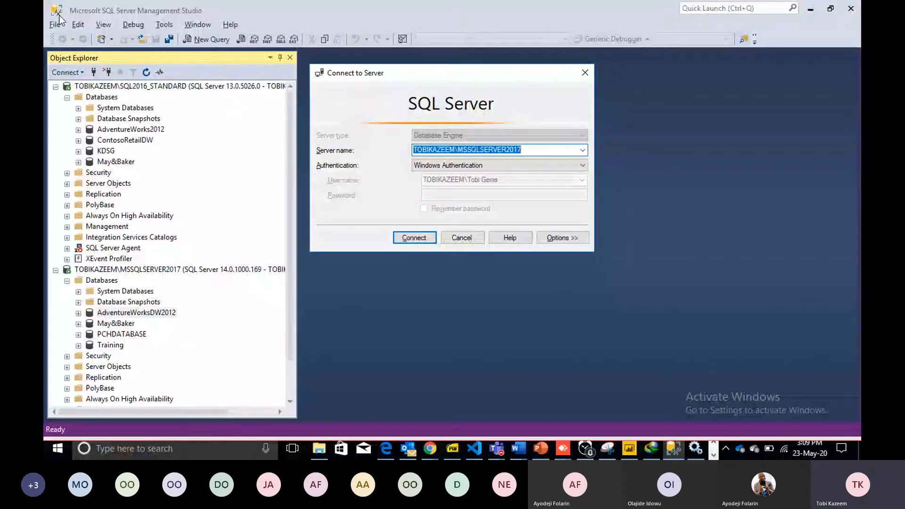
Switch to Power BI Desktop, create a new blank report and open its Power Query Editor.
{"action": "key", "text": "alt+Tab"}
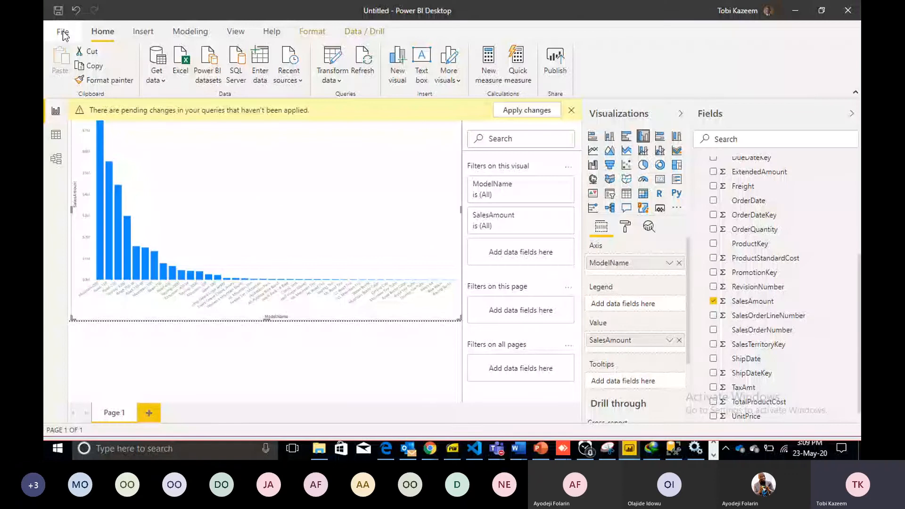
{"action": "left_click", "coordinate": [63, 33]}
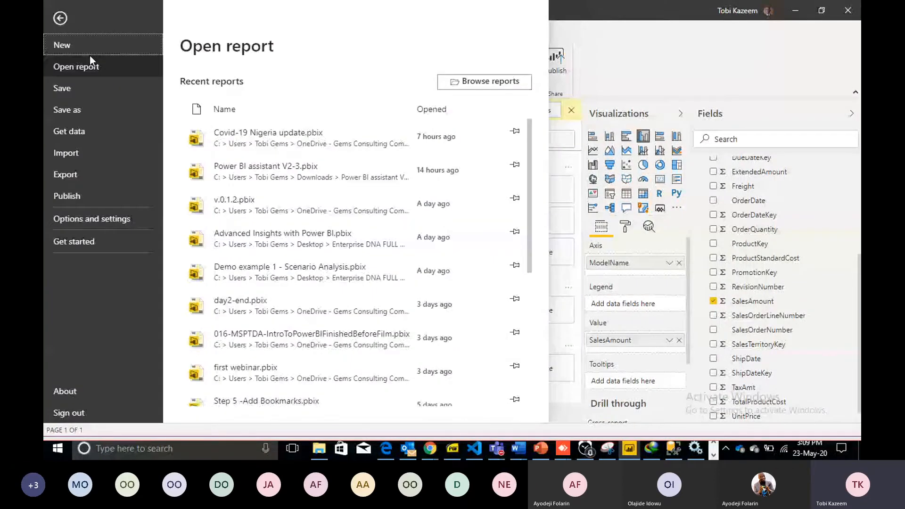
{"action": "left_click", "coordinate": [89, 54]}
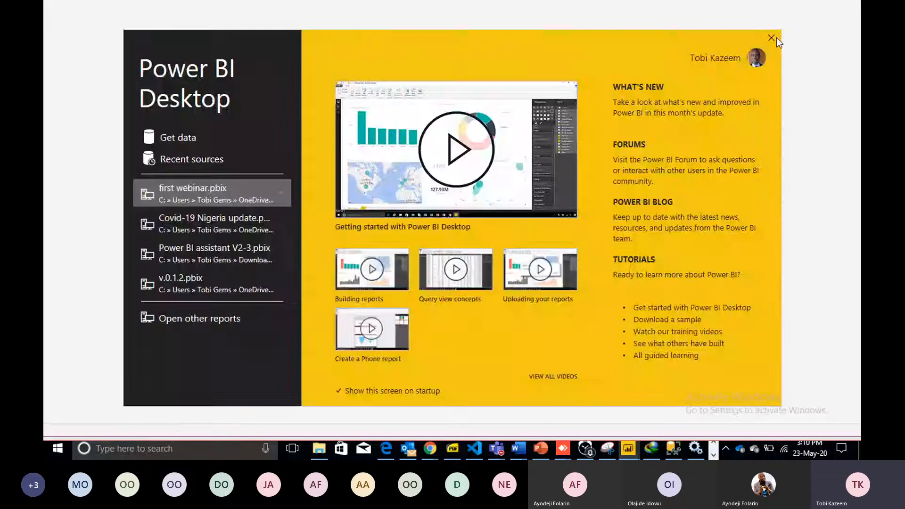
{"action": "left_click", "coordinate": [777, 38]}
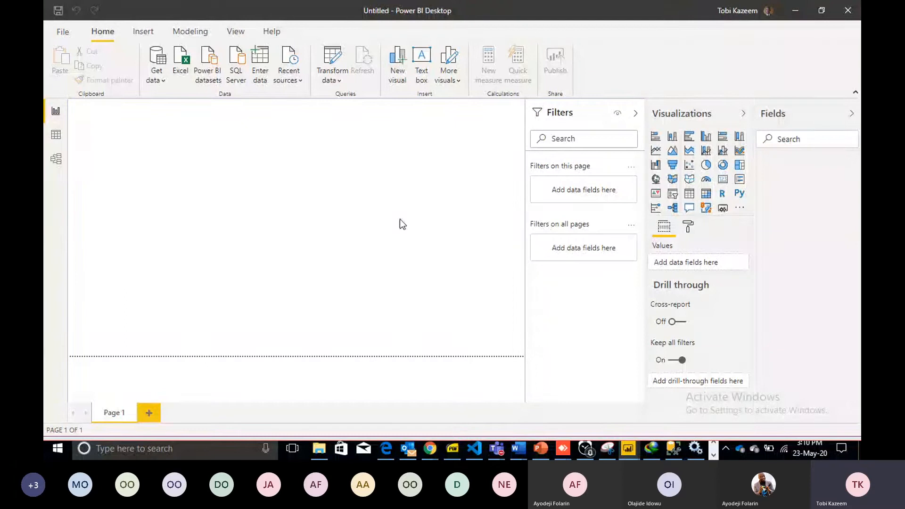
{"action": "left_click", "coordinate": [338, 82]}
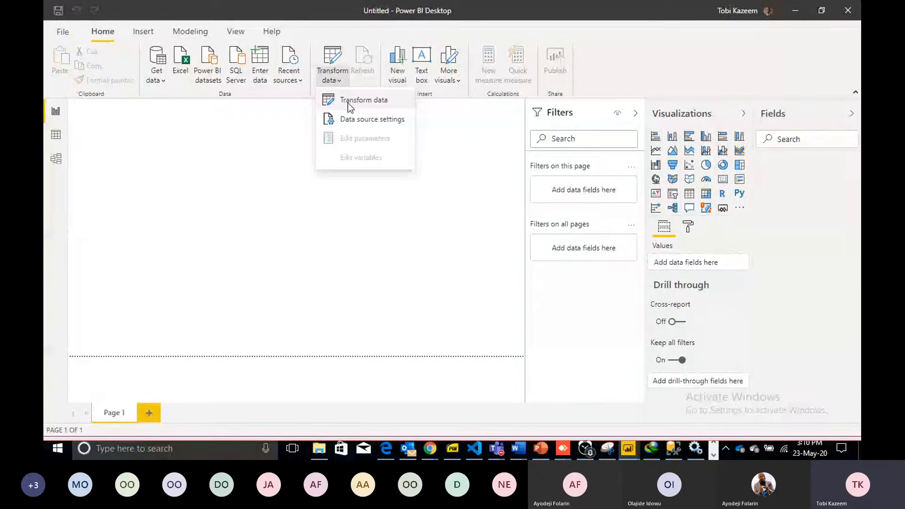
{"action": "left_click", "coordinate": [349, 103]}
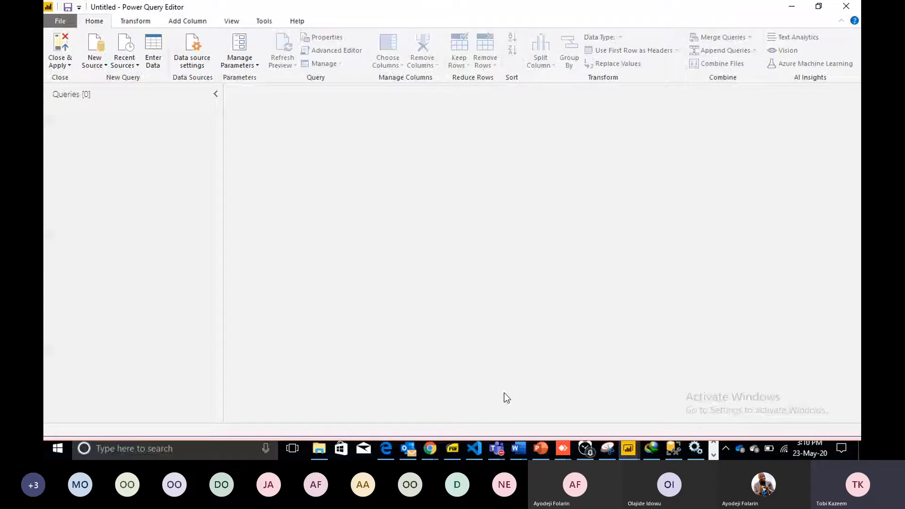
{"action": "left_click", "coordinate": [102, 54]}
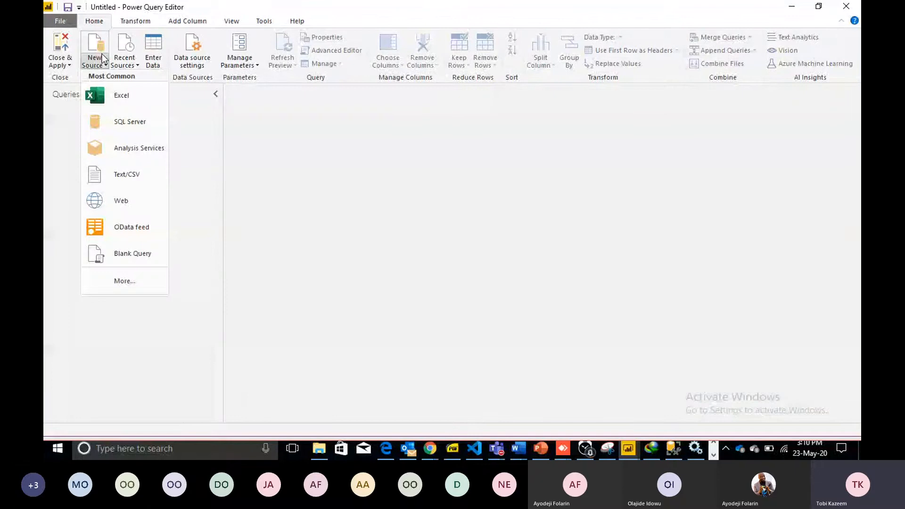
{"action": "left_click", "coordinate": [128, 124]}
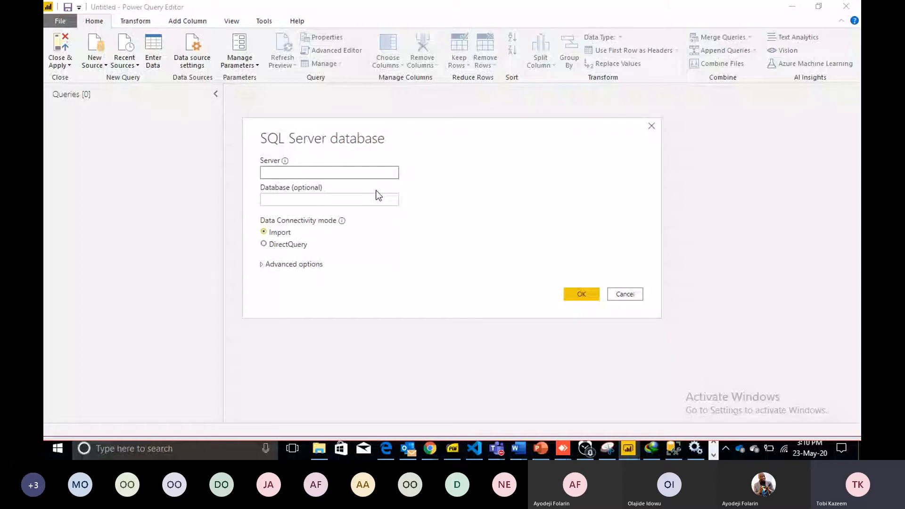
{"action": "left_click", "coordinate": [631, 294]}
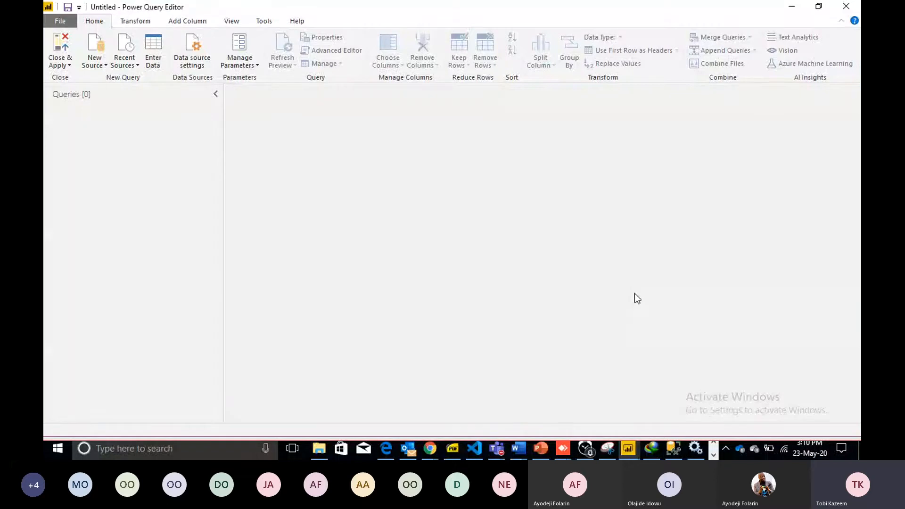
{"action": "left_click", "coordinate": [675, 449]}
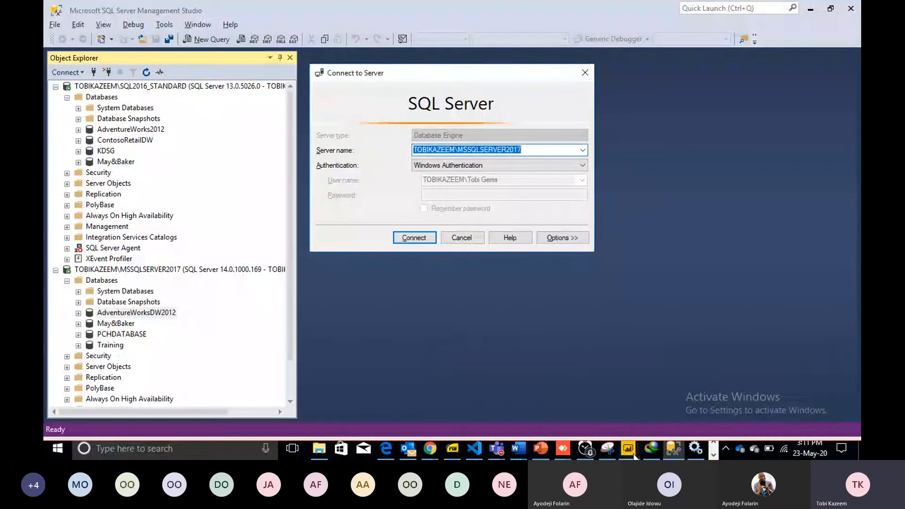
{"action": "left_click", "coordinate": [588, 71]}
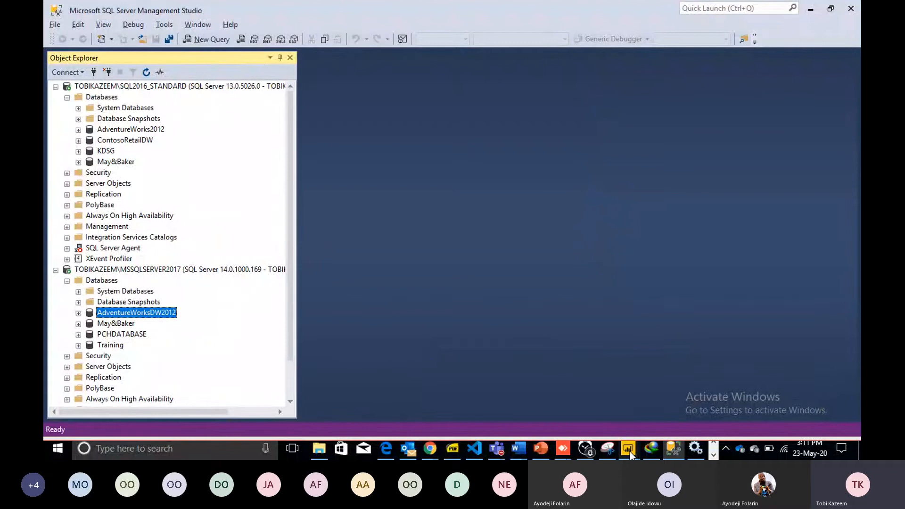
{"action": "left_click", "coordinate": [630, 452]}
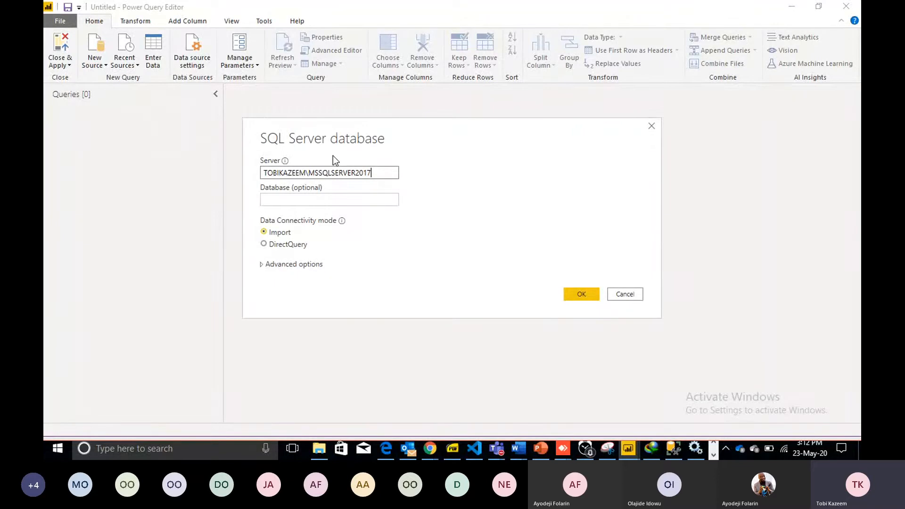
{"action": "left_click", "coordinate": [625, 295]}
Create a new query parameter named SQL Server.
{"action": "left_click", "coordinate": [250, 69]}
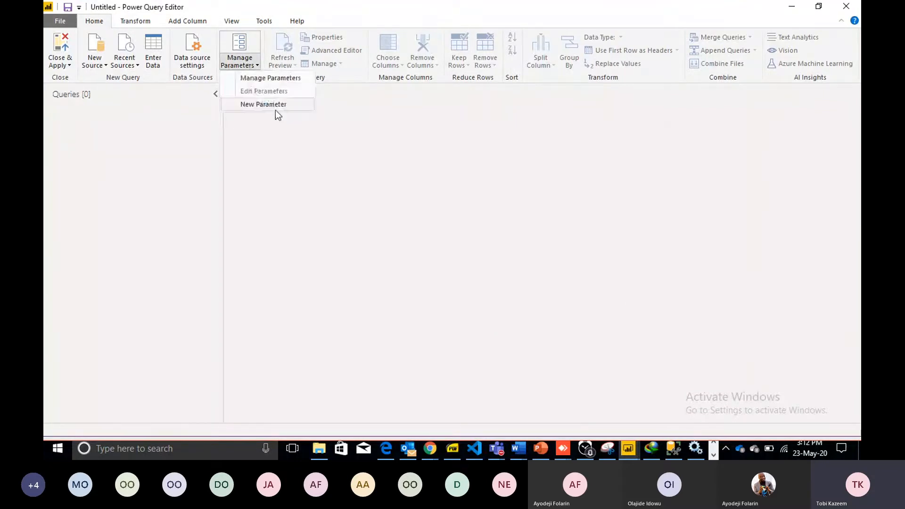
{"action": "left_click", "coordinate": [276, 108]}
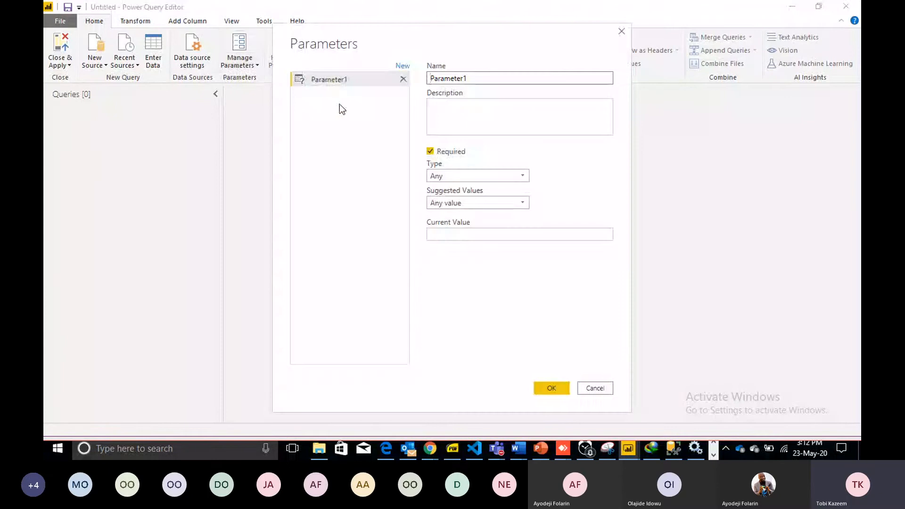
{"action": "type", "text": "S"}
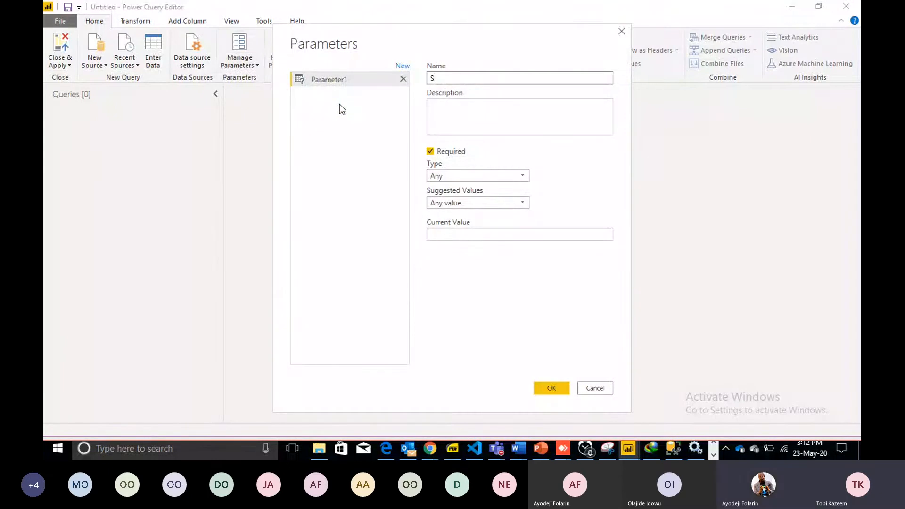
{"action": "type", "text": "QL "}
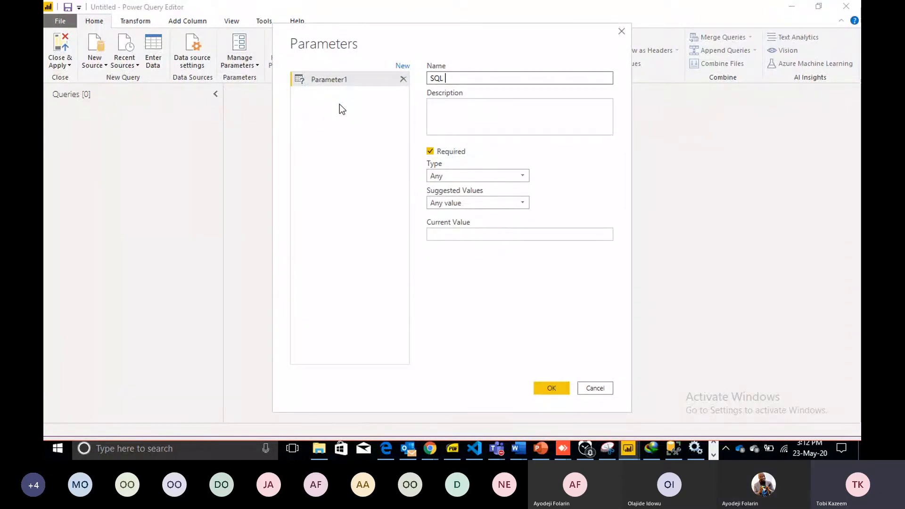
{"action": "type", "text": "Server"}
Give the SQL Server parameter the description "This is the sql server instabnce" and keep it required.
{"action": "left_click", "coordinate": [446, 113]}
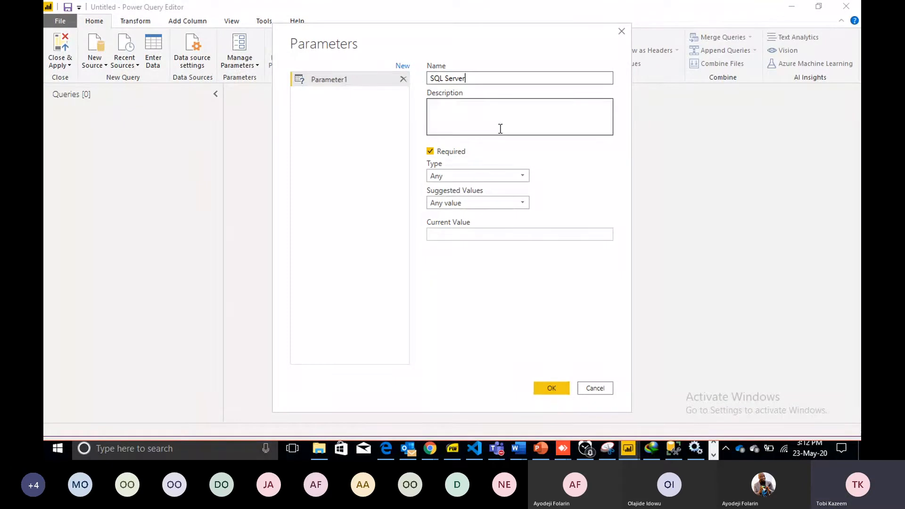
{"action": "type", "text": "This "}
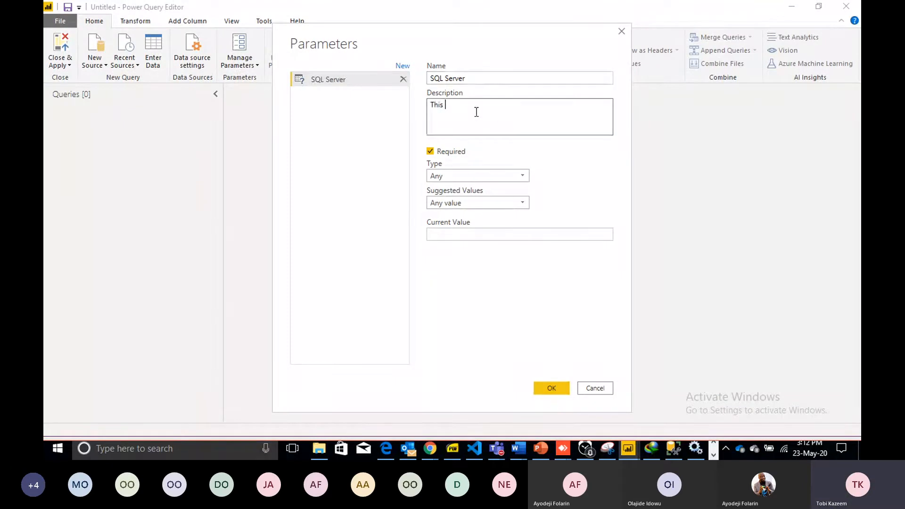
{"action": "type", "text": "is the sql server "}
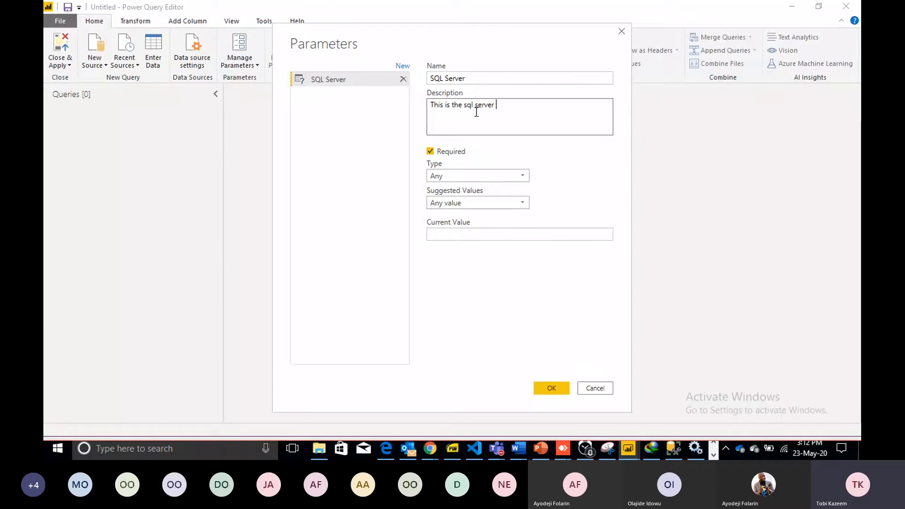
{"action": "type", "text": "instabnce"}
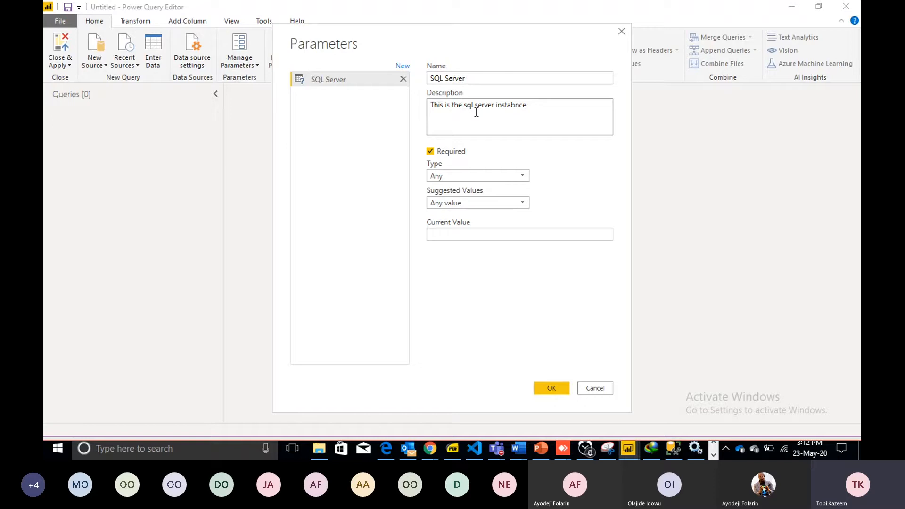
{"action": "left_click", "coordinate": [430, 151]}
{"action": "left_click", "coordinate": [431, 151]}
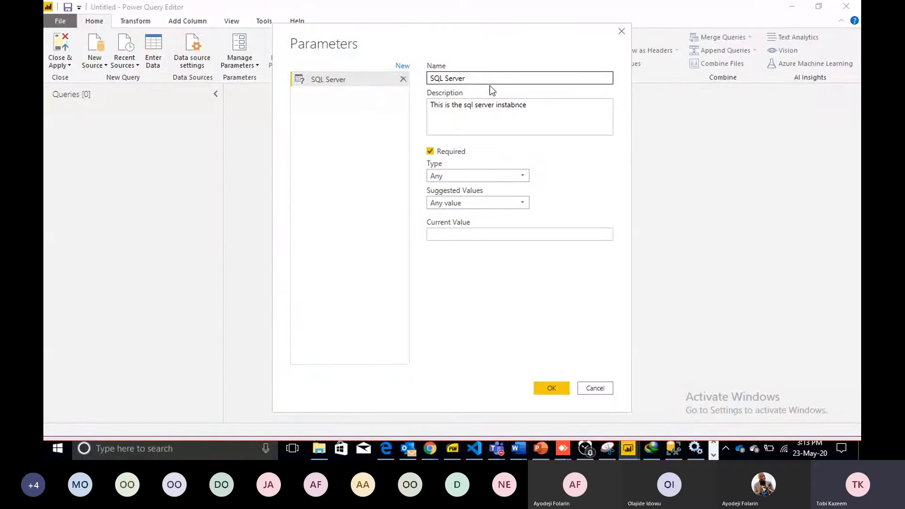
Set the SQL Server parameter's type to Text and its suggested values to List of values.
{"action": "left_click", "coordinate": [522, 176]}
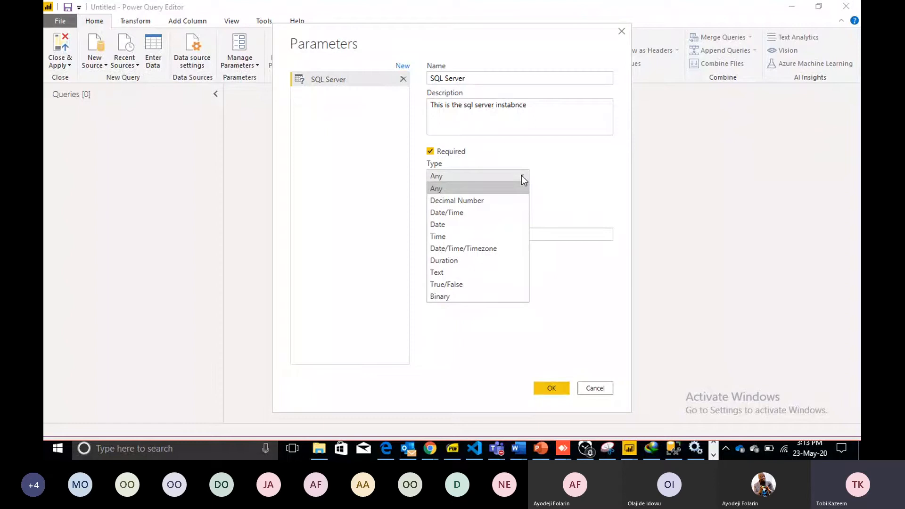
{"action": "left_click", "coordinate": [466, 270]}
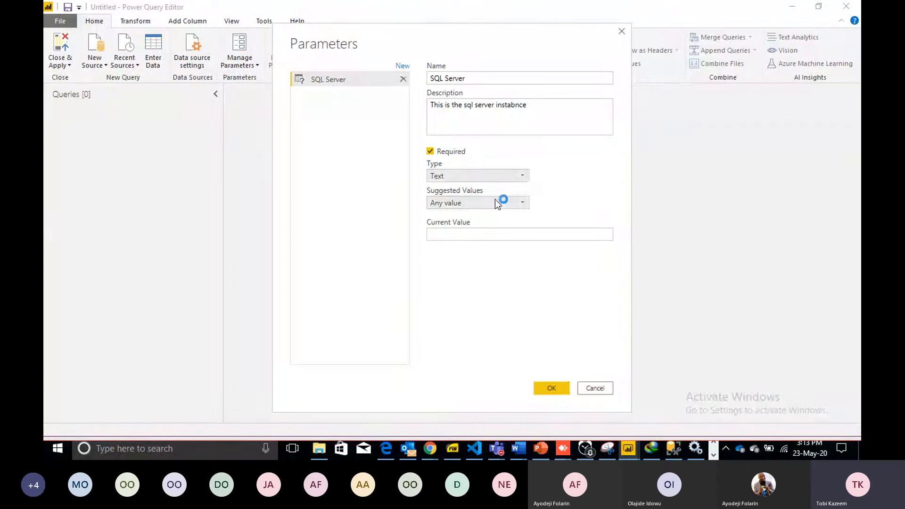
{"action": "left_click", "coordinate": [525, 201]}
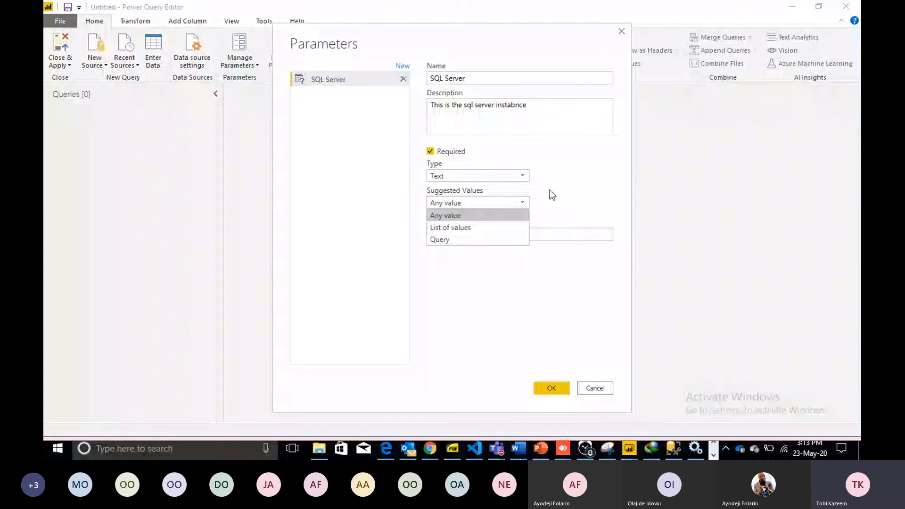
{"action": "left_click", "coordinate": [492, 228]}
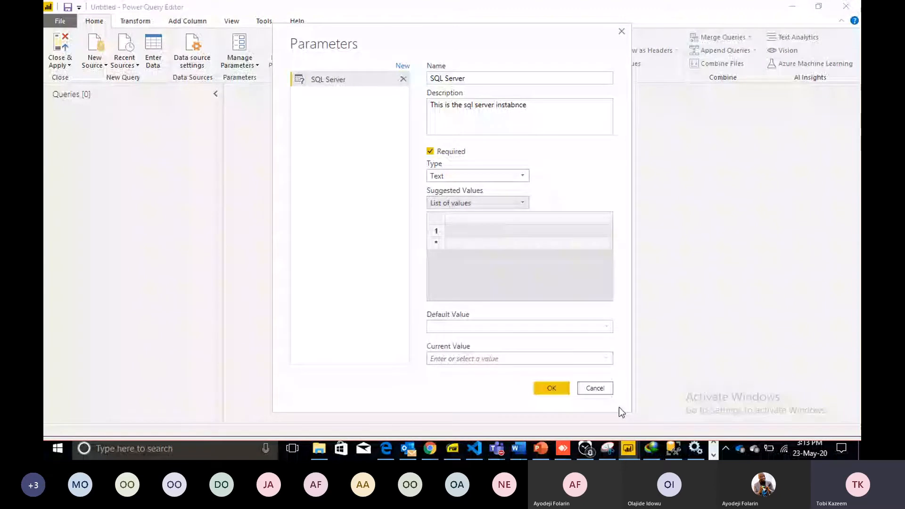
Switch to SQL Server Management Studio and check the server name in the Database Engine connection dialog, leaving without connecting.
{"action": "mouse_move", "coordinate": [632, 449]}
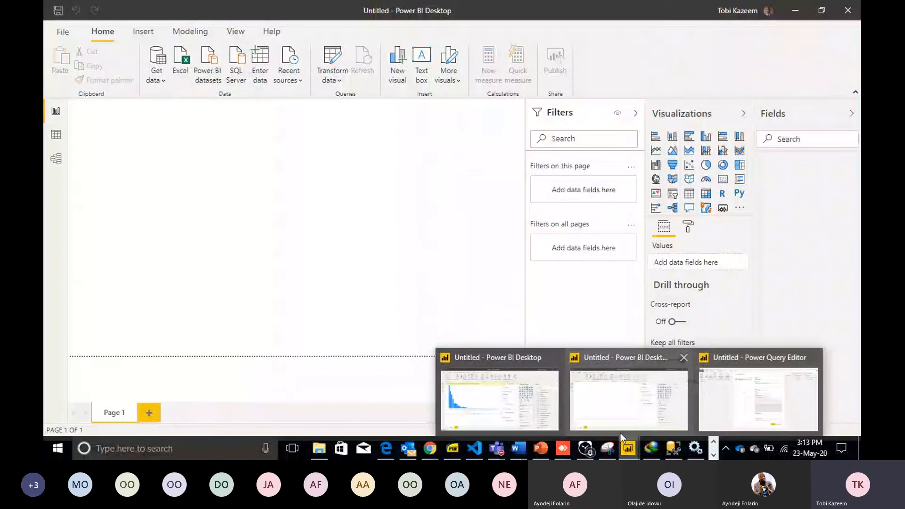
{"action": "left_click", "coordinate": [673, 449]}
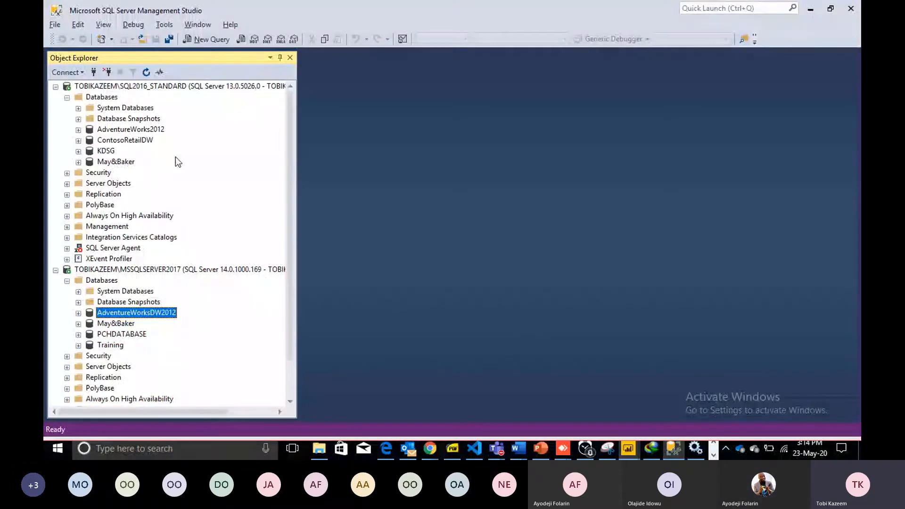
{"action": "left_click", "coordinate": [69, 73]}
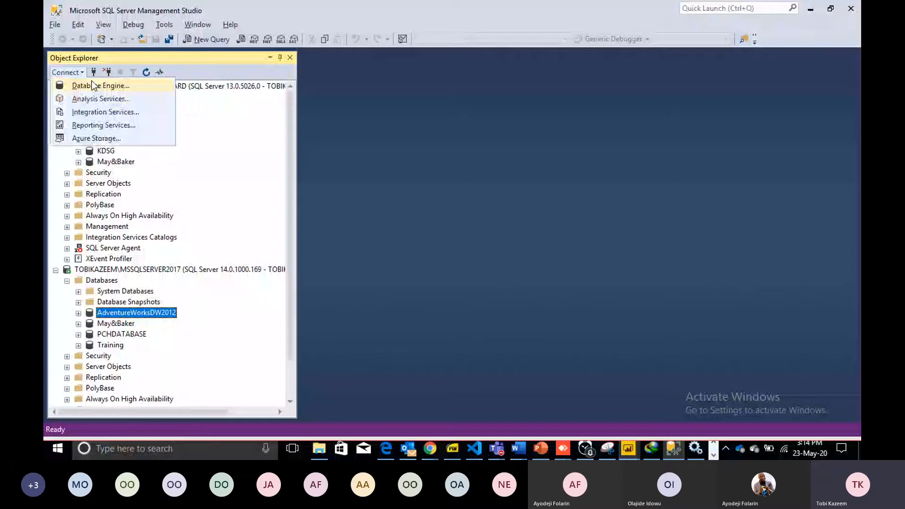
{"action": "left_click", "coordinate": [92, 85]}
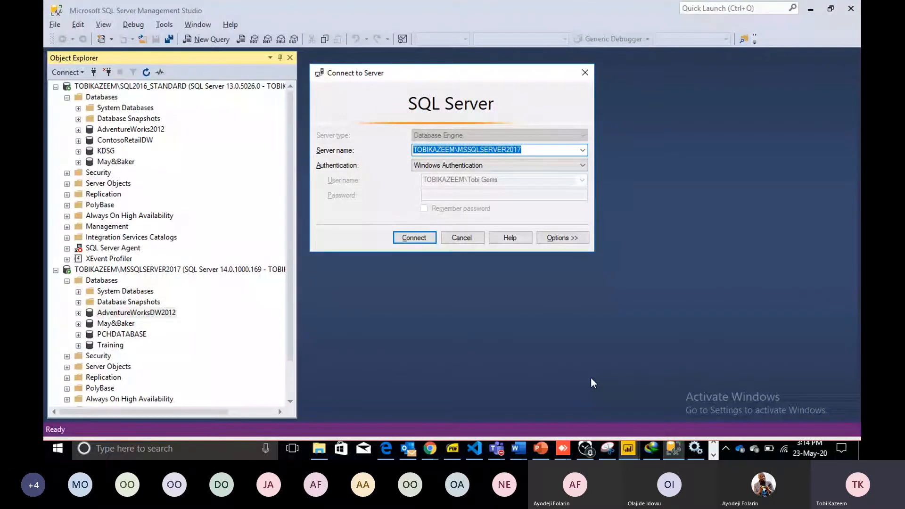
{"action": "key", "text": "Escape"}
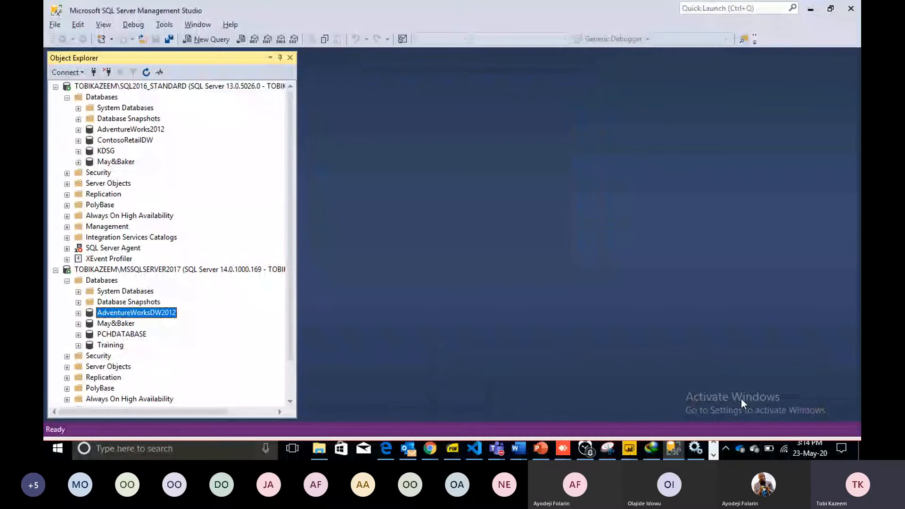
Return to Power Query Editor, enter the MSSQLSERVER2017 server instance as the first suggested value, and add a second row.
{"action": "key", "text": "alt+Tab"}
{"action": "left_click", "coordinate": [479, 231]}
{"action": "type", "text": "TOBIKAZEEM\\MSSQLSERVER2017"}
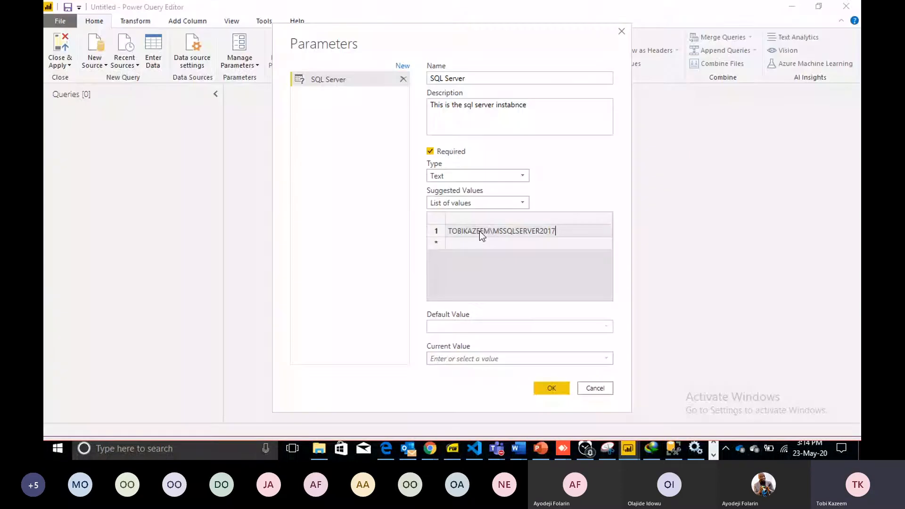
{"action": "left_click", "coordinate": [435, 242]}
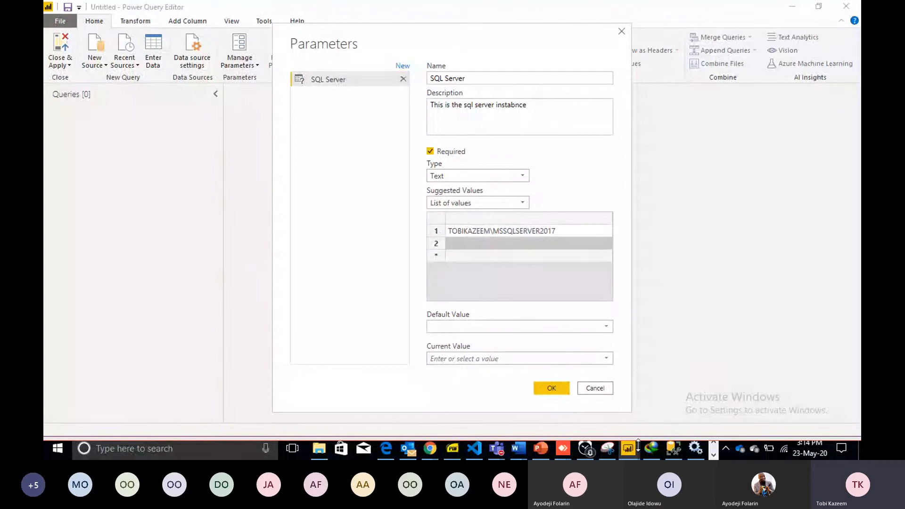
Copy the SQL2016_STANDARD server name from the Database Engine connection dialog in SQL Server Management Studio, leaving without connecting.
{"action": "left_click", "coordinate": [674, 448]}
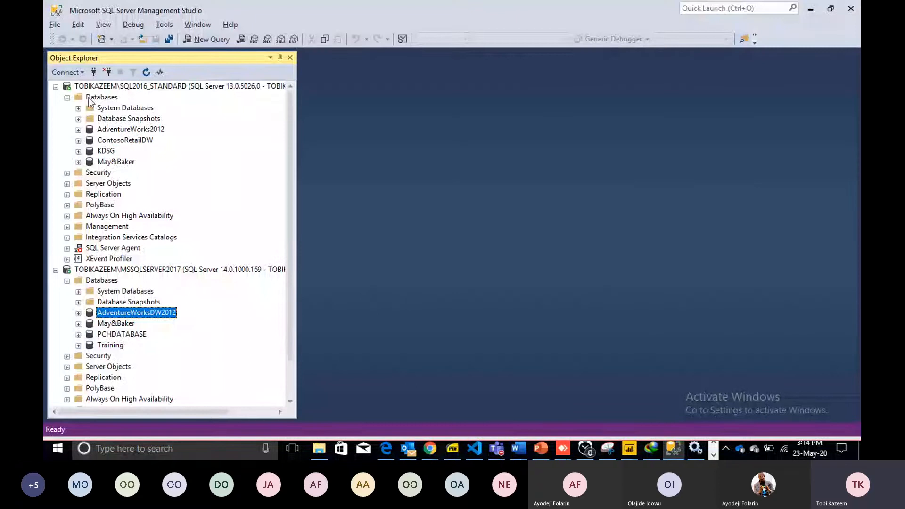
{"action": "left_click", "coordinate": [66, 72]}
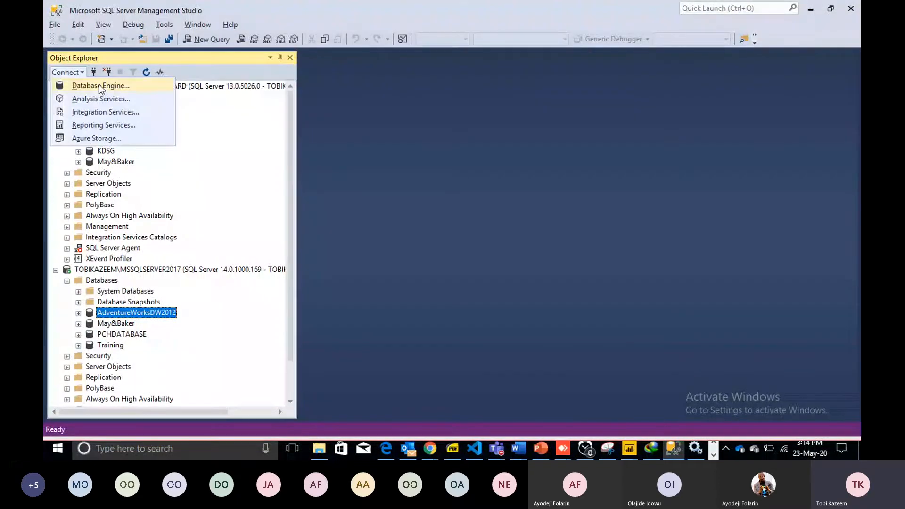
{"action": "left_click", "coordinate": [100, 86]}
{"action": "scroll", "coordinate": [586, 151], "scroll_direction": "down", "scroll_amount": 1}
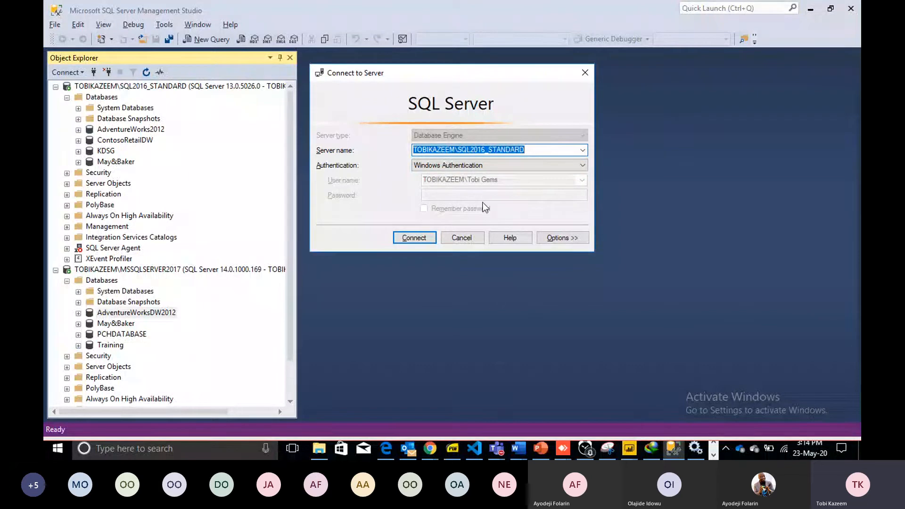
{"action": "key", "text": "Escape"}
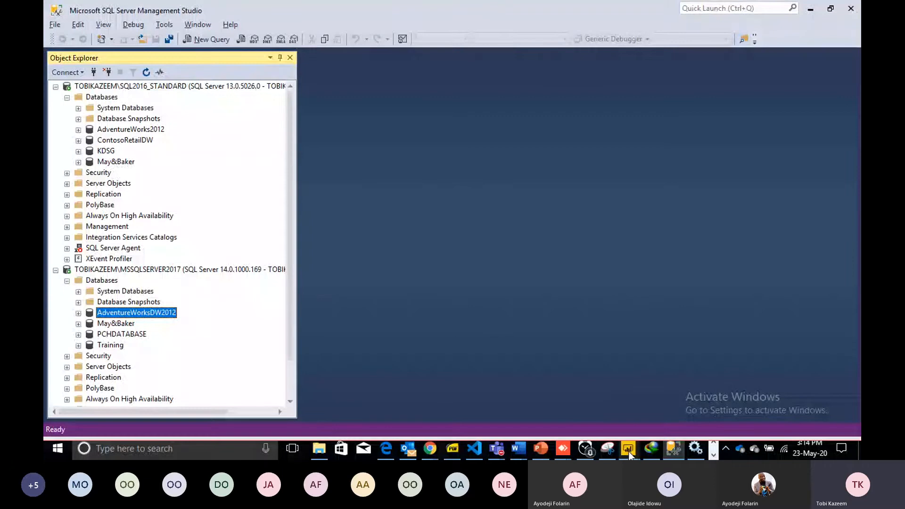
Return to Power Query Editor and enter the SQL2016_STANDARD server instance as the second suggested value.
{"action": "mouse_move", "coordinate": [629, 452]}
{"action": "left_click", "coordinate": [740, 411]}
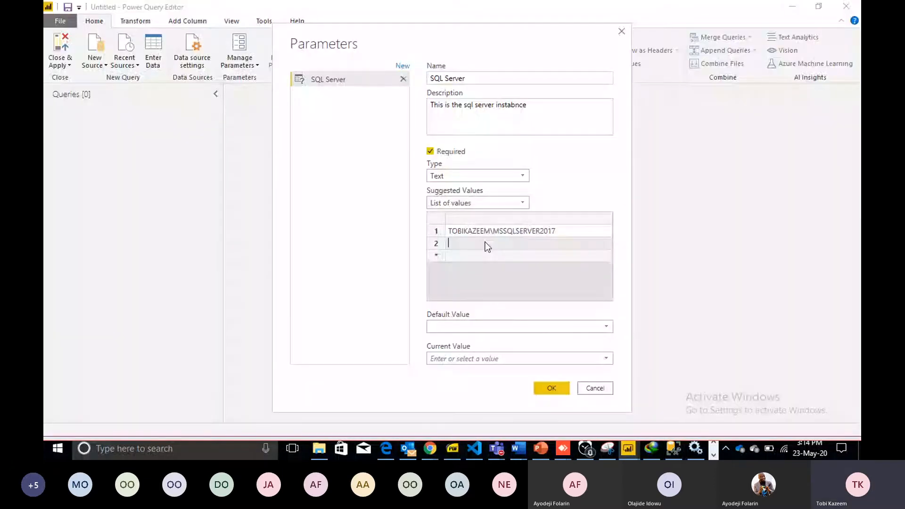
{"action": "type", "text": "TOBIKAZEEM\\SQL2016_STANDARD"}
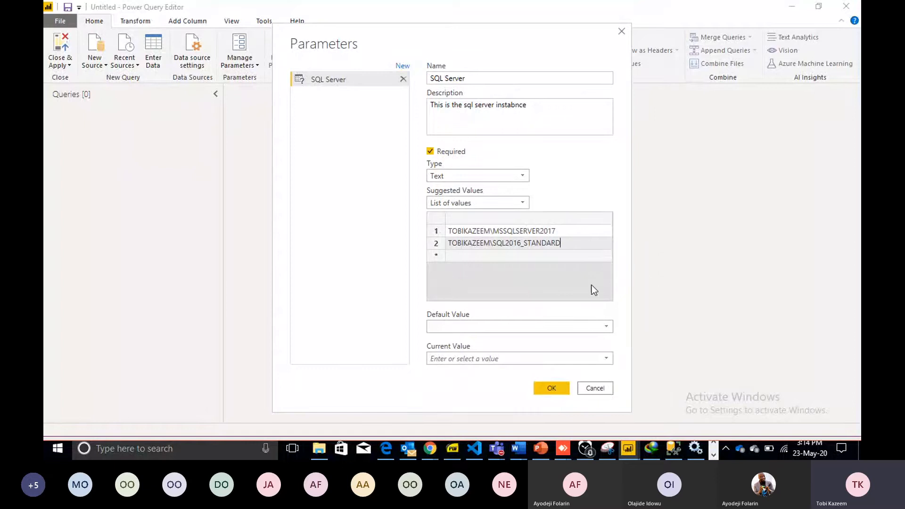
Set the SQL Server parameter's default and current values to the MSSQLSERVER2017 instance and finish creating the parameter.
{"action": "left_click", "coordinate": [608, 328]}
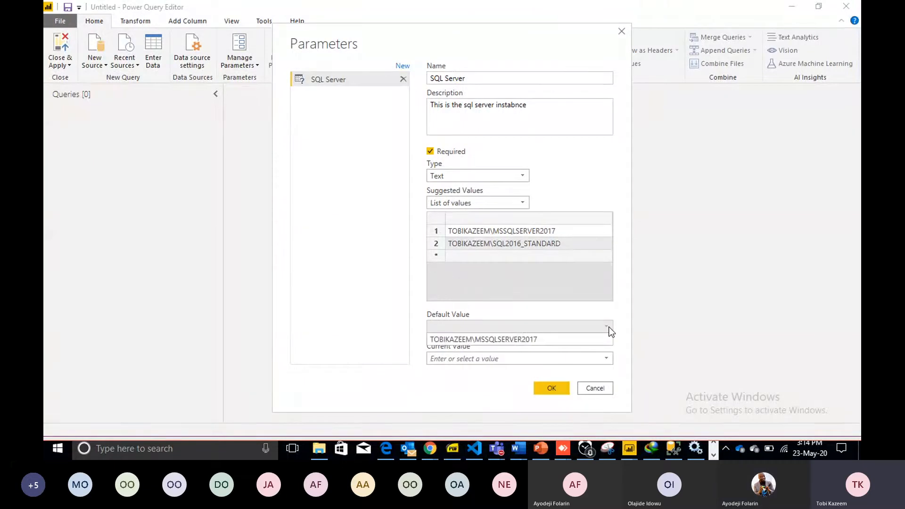
{"action": "left_click", "coordinate": [566, 340]}
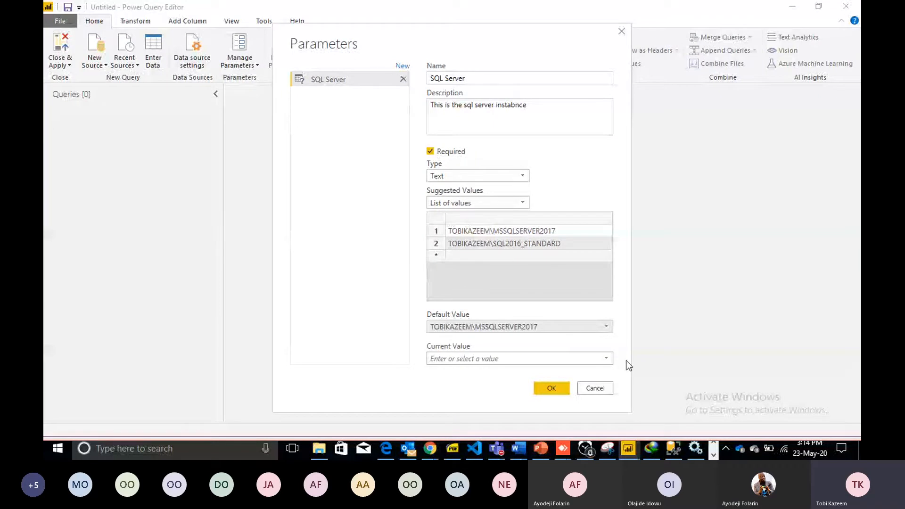
{"action": "left_click", "coordinate": [607, 359]}
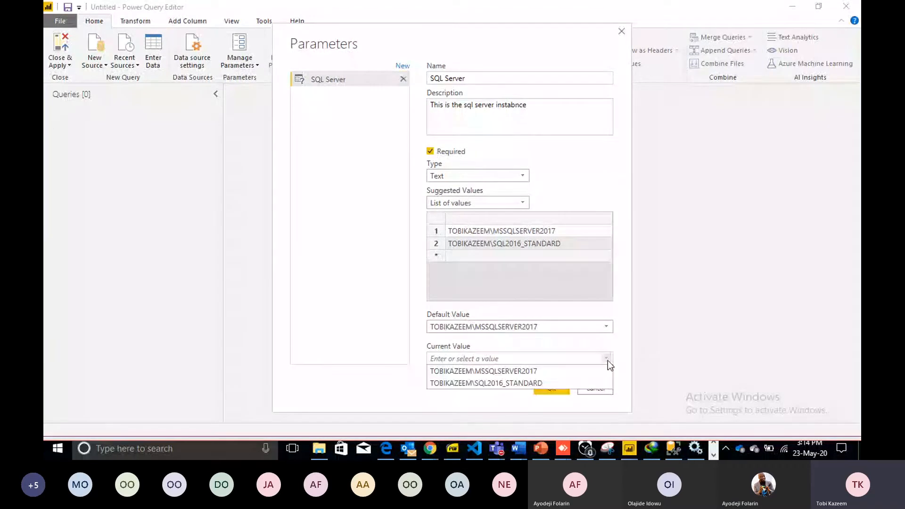
{"action": "left_click", "coordinate": [551, 372]}
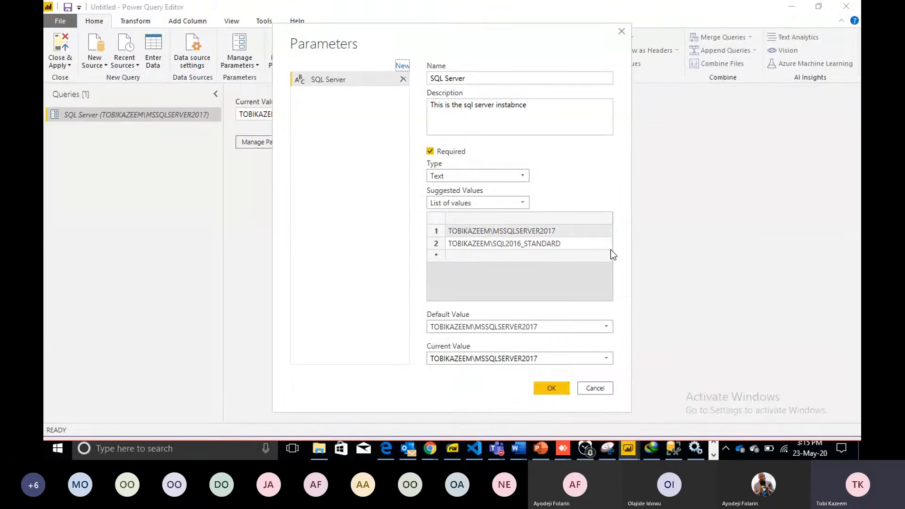
{"action": "left_click", "coordinate": [597, 386]}
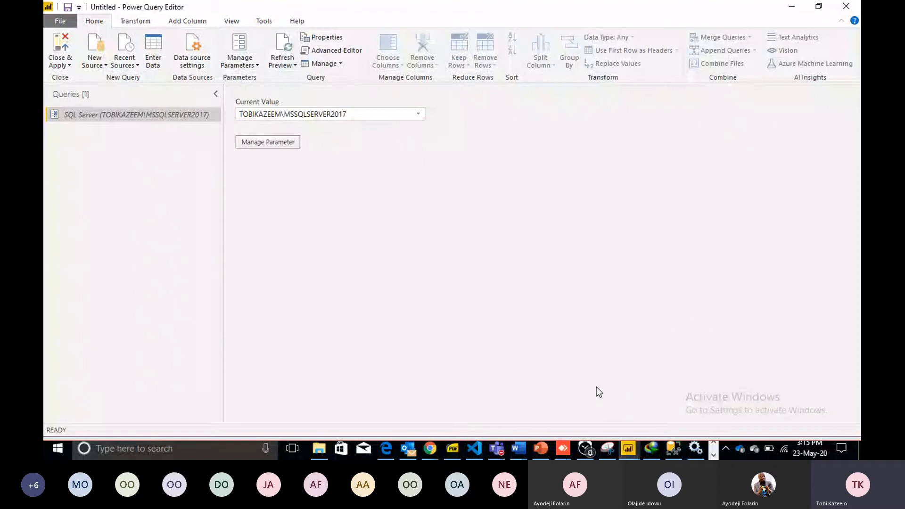
Create another query parameter named DatabaseName.
{"action": "left_click", "coordinate": [240, 62]}
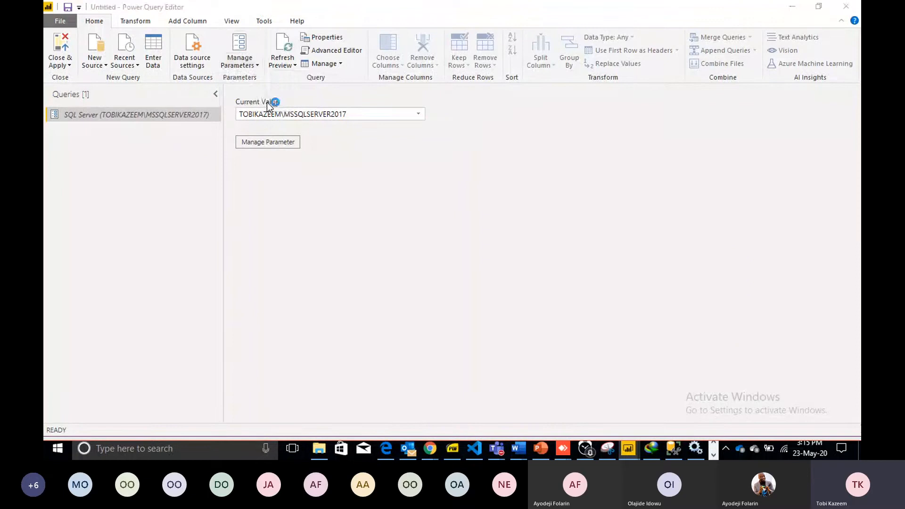
{"action": "left_click", "coordinate": [267, 90]}
{"action": "key", "text": "ctrl+a"}
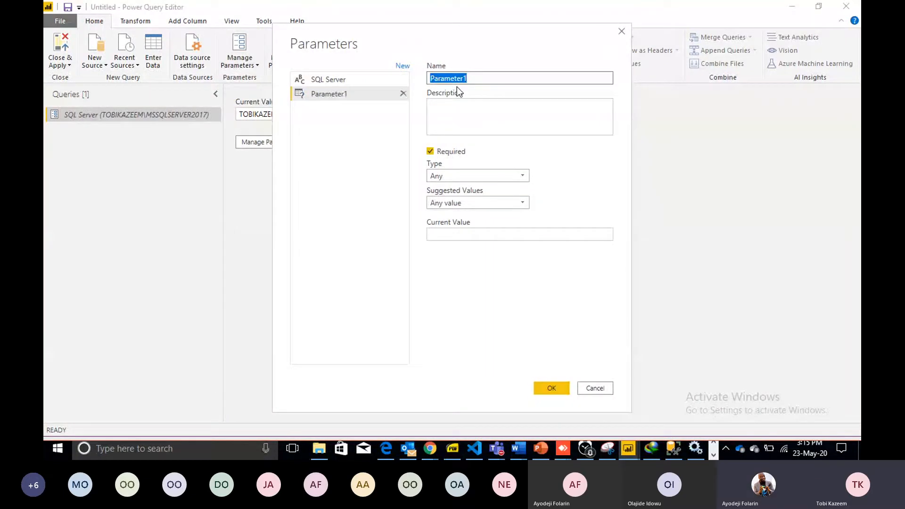
{"action": "type", "text": "DatabaseNam"}
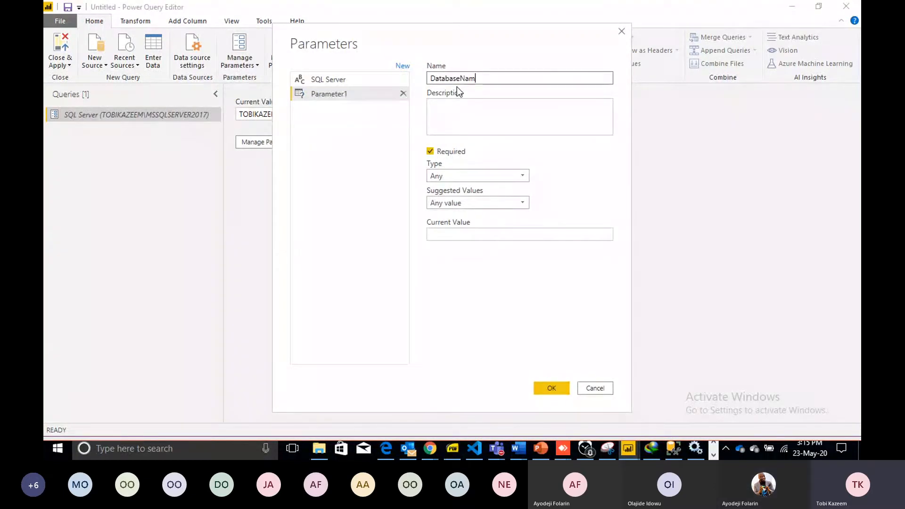
{"action": "type", "text": "e"}
Set the DatabaseName parameter's type to Text and its suggested values to List of values.
{"action": "left_click", "coordinate": [525, 177]}
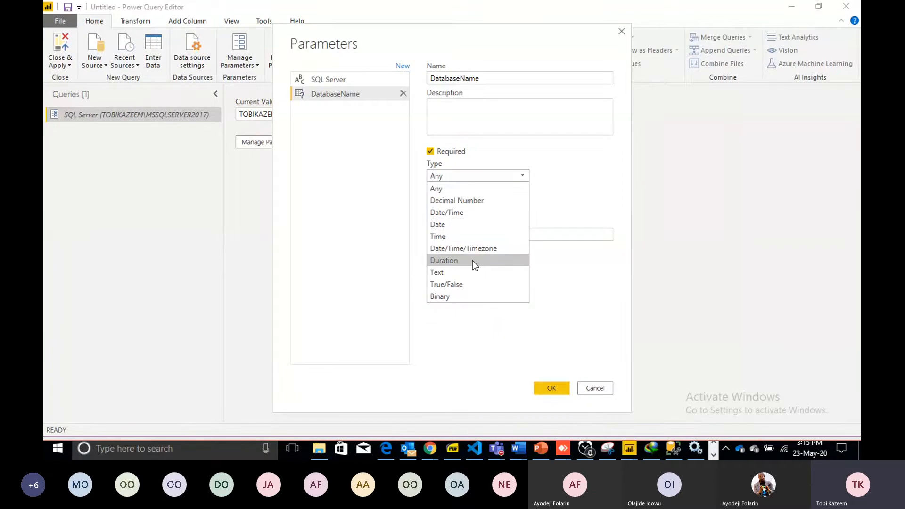
{"action": "left_click", "coordinate": [469, 273]}
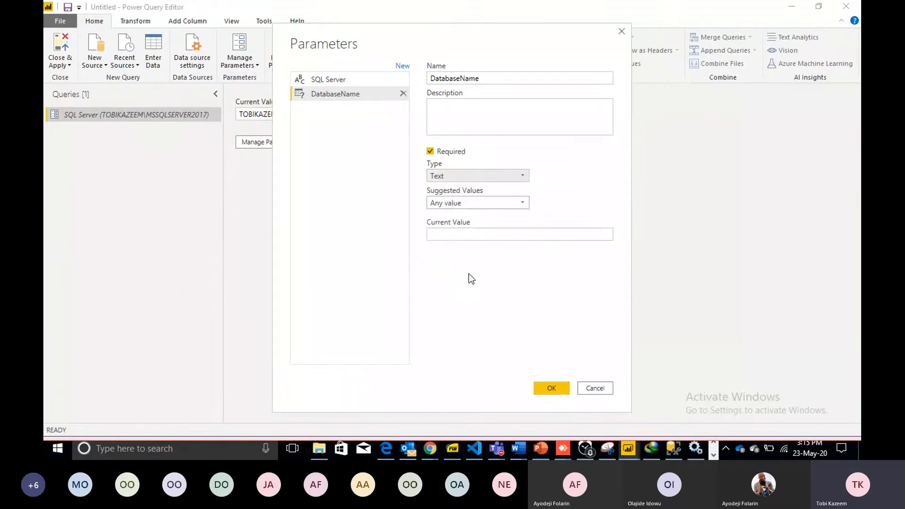
{"action": "left_click", "coordinate": [527, 203]}
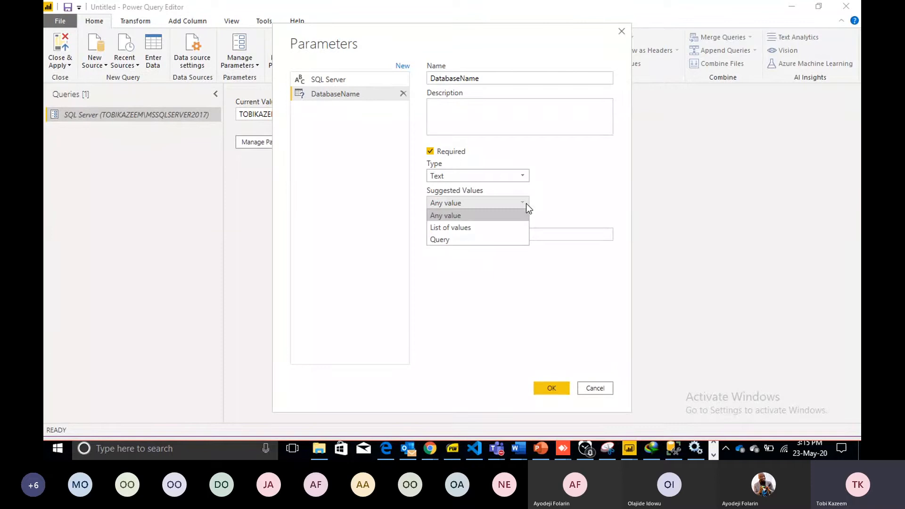
{"action": "left_click", "coordinate": [497, 227]}
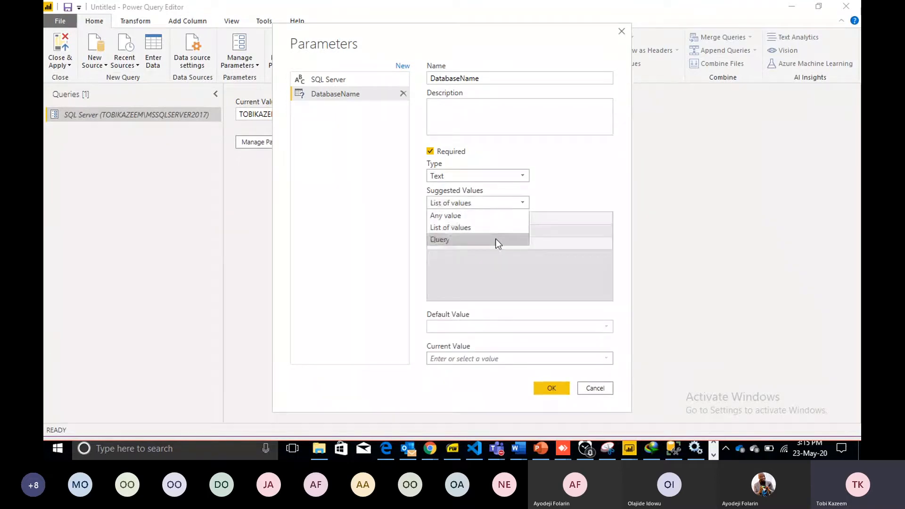
Try Query as the suggested values source, and view the function code in a typical function.pq in Visual Studio Code before returning.
{"action": "left_click", "coordinate": [497, 240]}
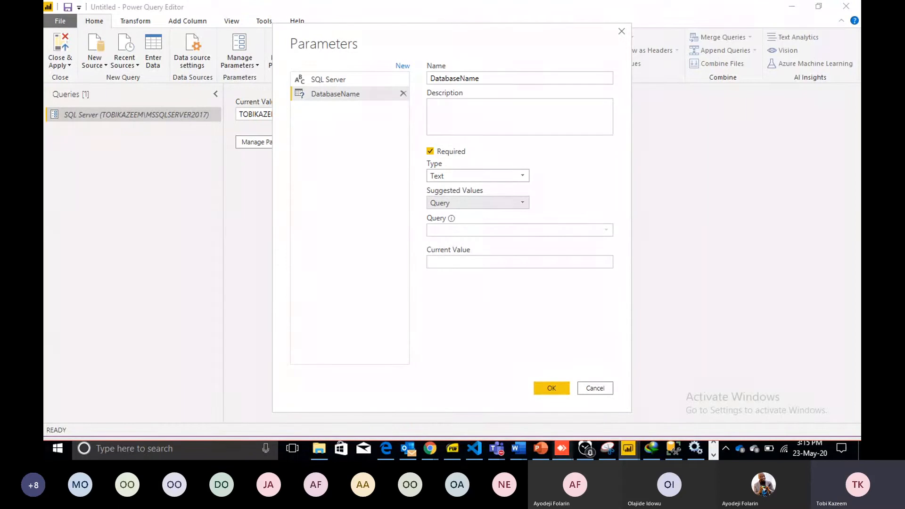
{"action": "left_click", "coordinate": [474, 450]}
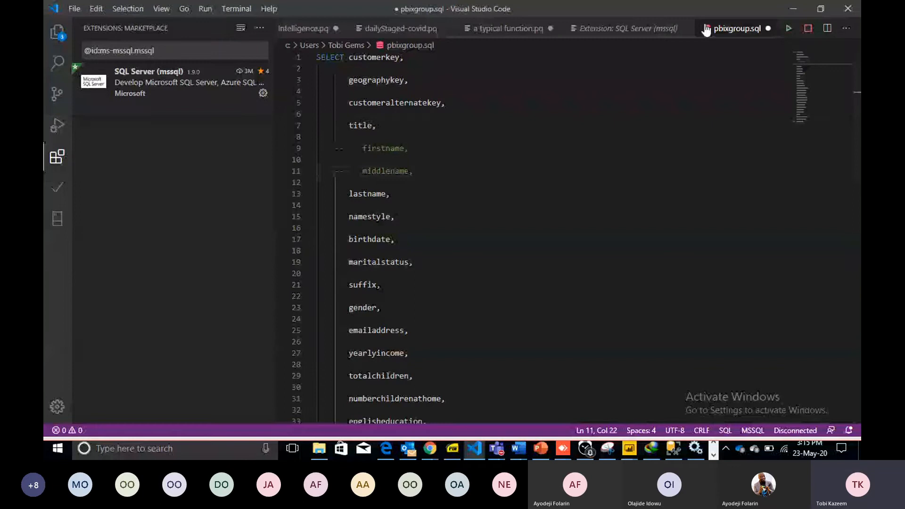
{"action": "left_click", "coordinate": [627, 29]}
{"action": "left_click", "coordinate": [735, 29]}
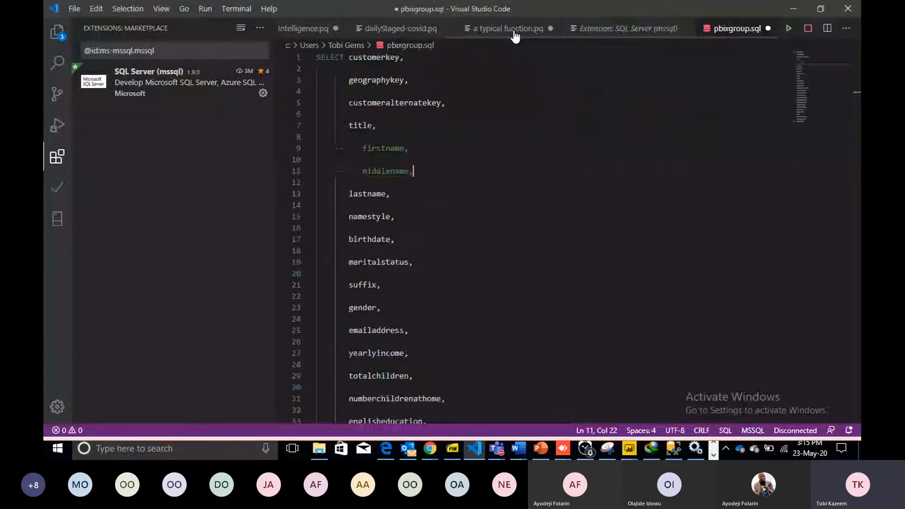
{"action": "left_click", "coordinate": [515, 30]}
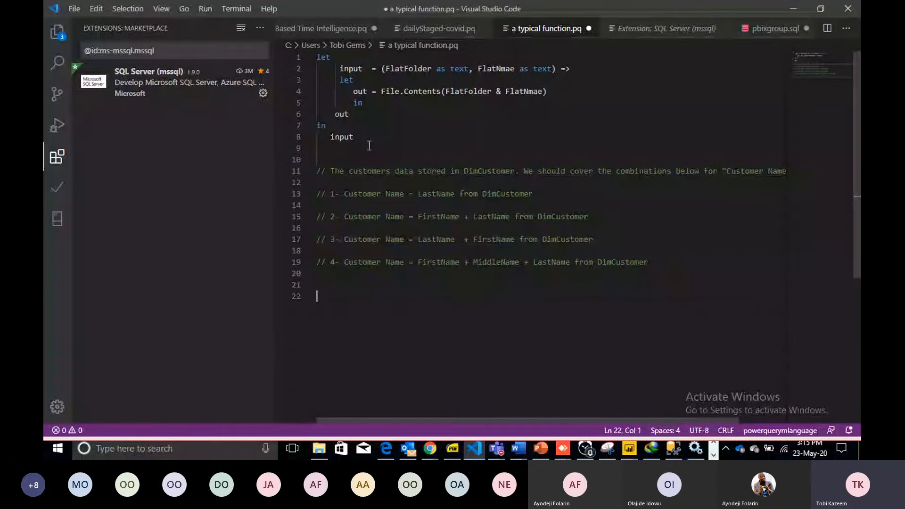
{"action": "left_click_drag", "start_coordinate": [369, 146], "coordinate": [317, 57]}
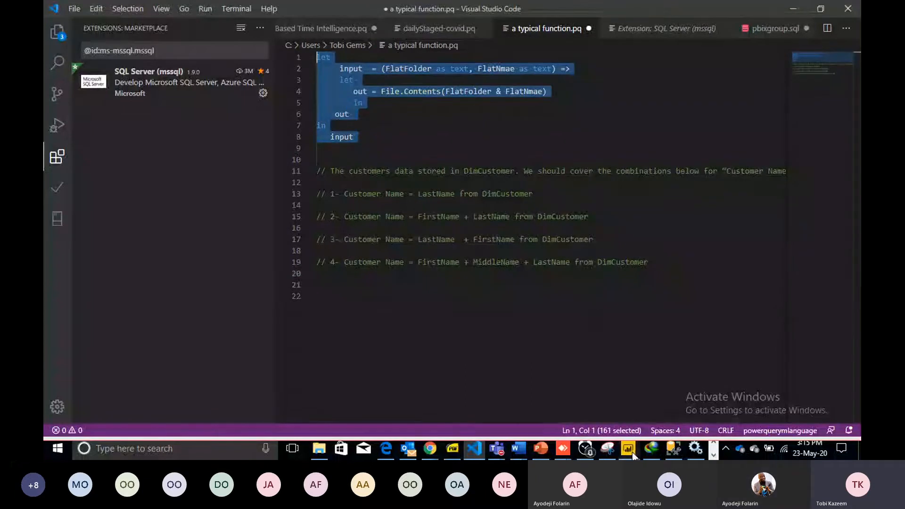
{"action": "mouse_move", "coordinate": [632, 452]}
{"action": "left_click", "coordinate": [743, 383]}
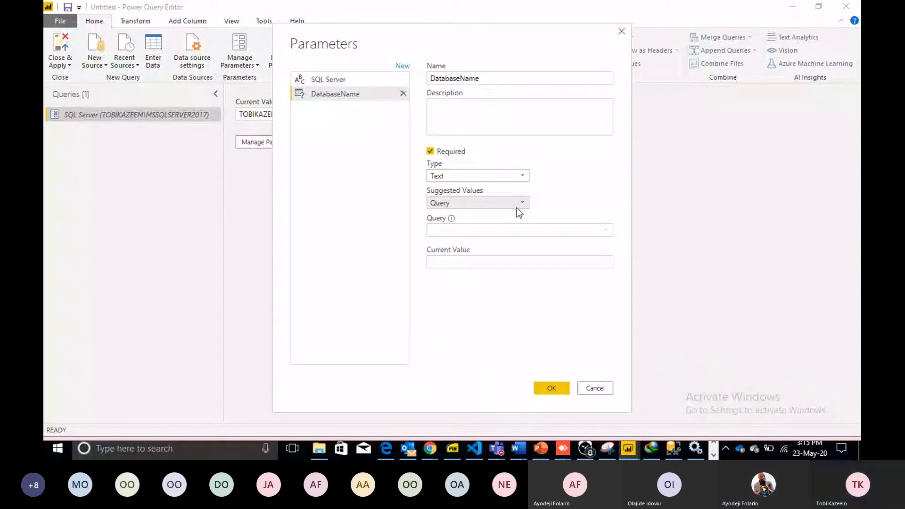
Copy the AdventureWorks2012 database name from SQL Server Management Studio and enter it as the first value in DatabaseName's list of values.
{"action": "key", "text": "alt+Tab"}
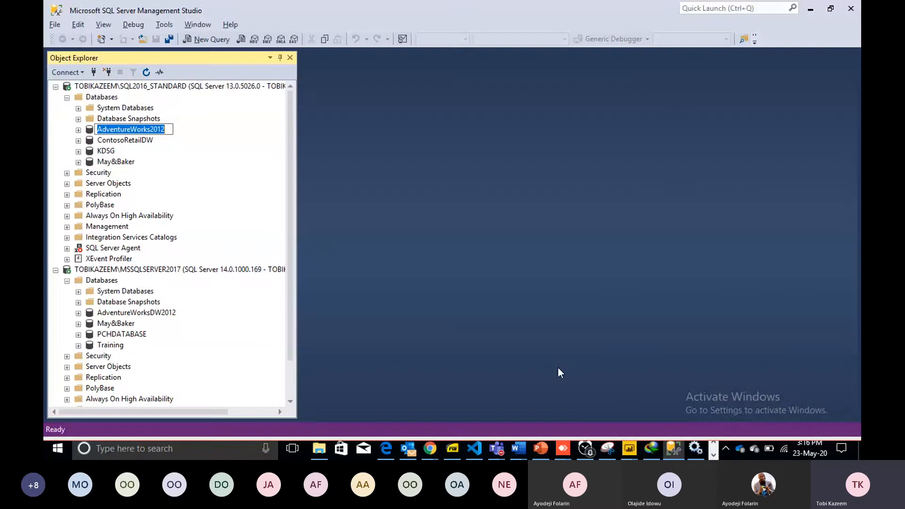
{"action": "left_click", "coordinate": [629, 452]}
{"action": "mouse_move", "coordinate": [720, 410]}
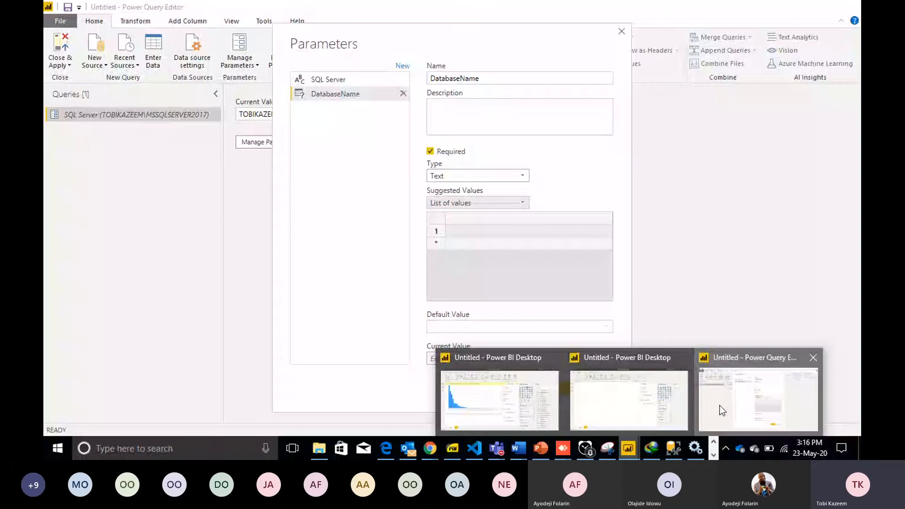
{"action": "left_click", "coordinate": [721, 411]}
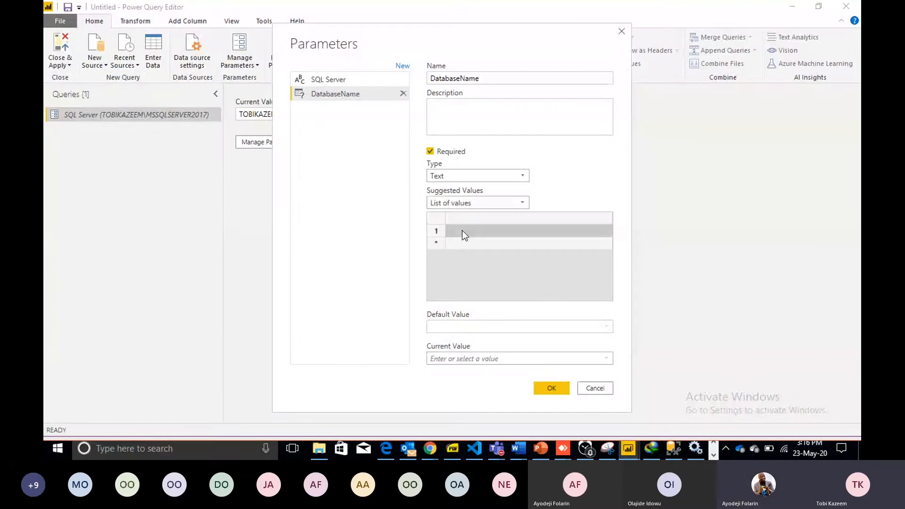
{"action": "left_click", "coordinate": [462, 230]}
{"action": "type", "text": "AdventureWorks2012"}
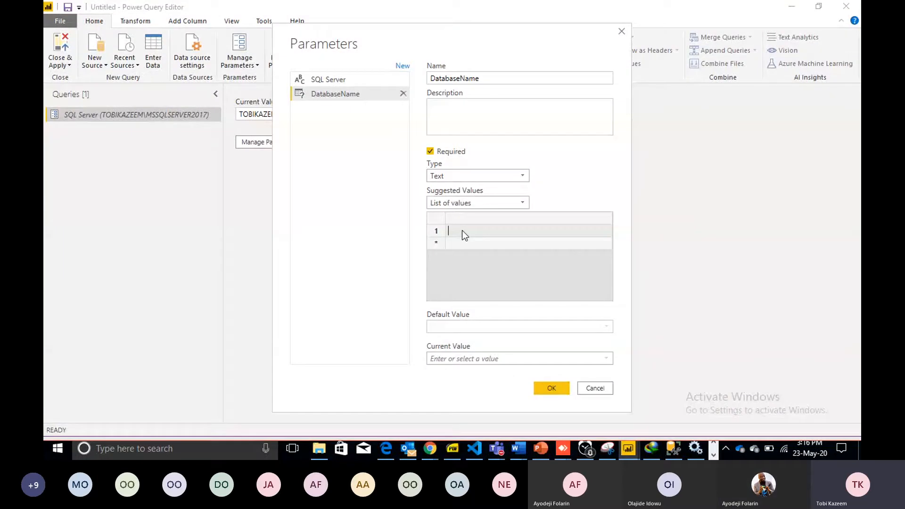
Add a second suggested value, AdventureWorksDW2012, copied from the MSSQLSERVER2017 databases in SQL Server Management Studio.
{"action": "left_click", "coordinate": [431, 242]}
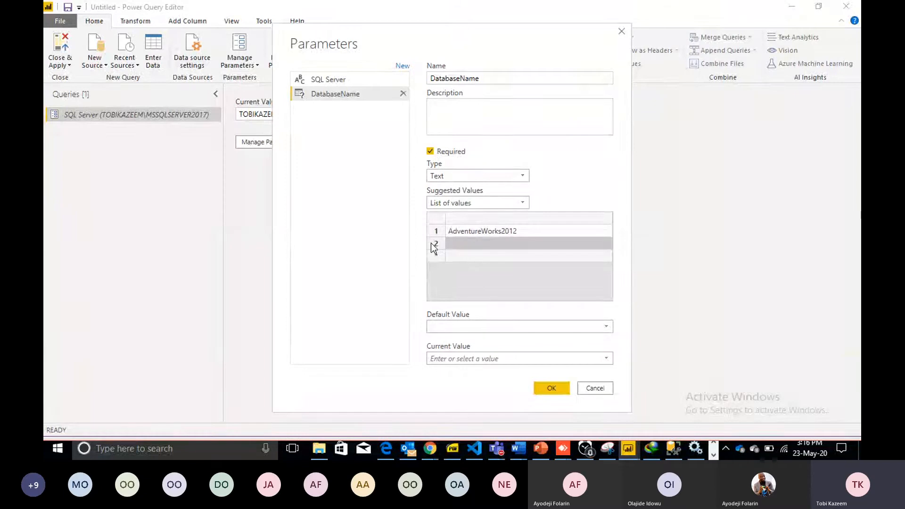
{"action": "left_click", "coordinate": [673, 454]}
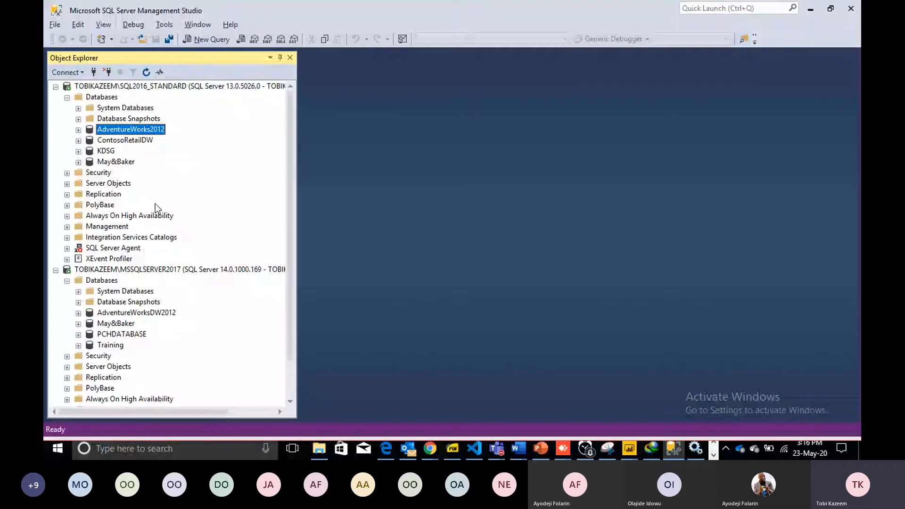
{"action": "left_click", "coordinate": [156, 313]}
{"action": "key", "text": "ctrl+c"}
{"action": "key", "text": "F2"}
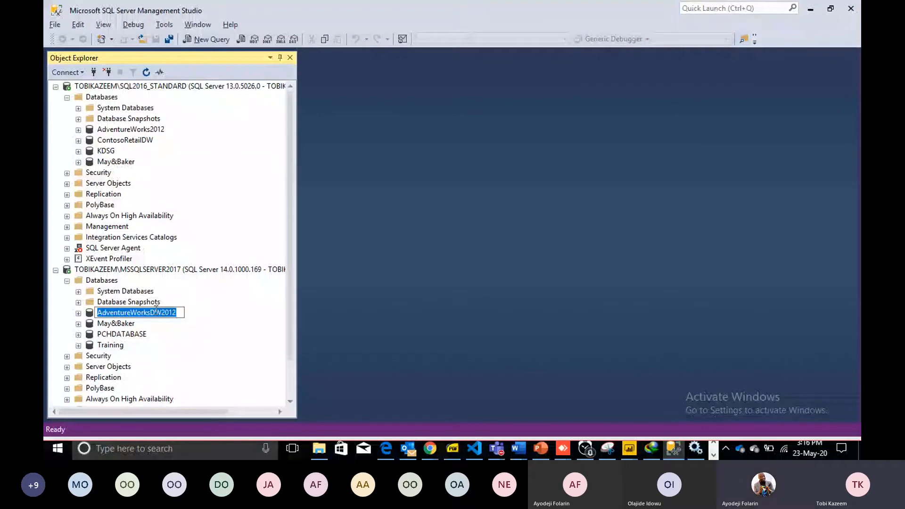
{"action": "key", "text": "alt+Tab"}
{"action": "left_click", "coordinate": [467, 245]}
{"action": "key", "text": "ctrl+v"}
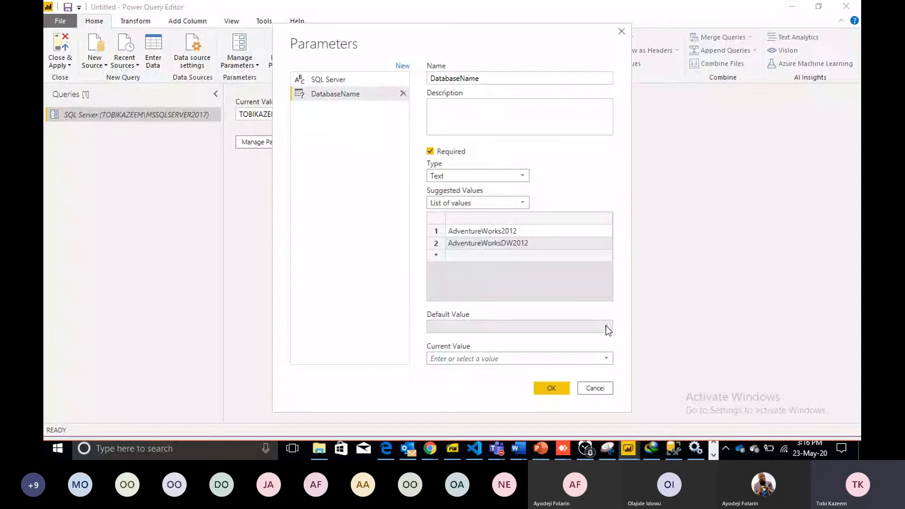
Set both the default value and the current value of the DatabaseName parameter to AdventureWorksDW2012, and save the parameter.
{"action": "left_click", "coordinate": [607, 326]}
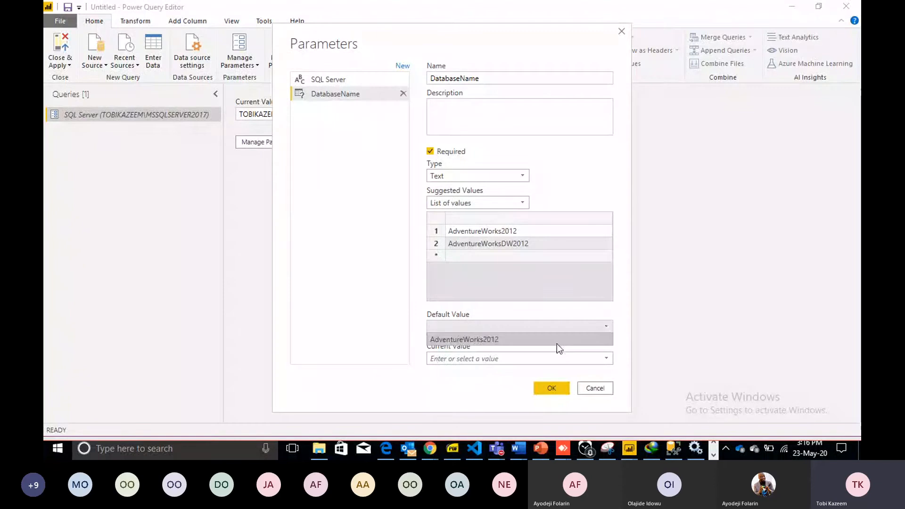
{"action": "left_click", "coordinate": [588, 281]}
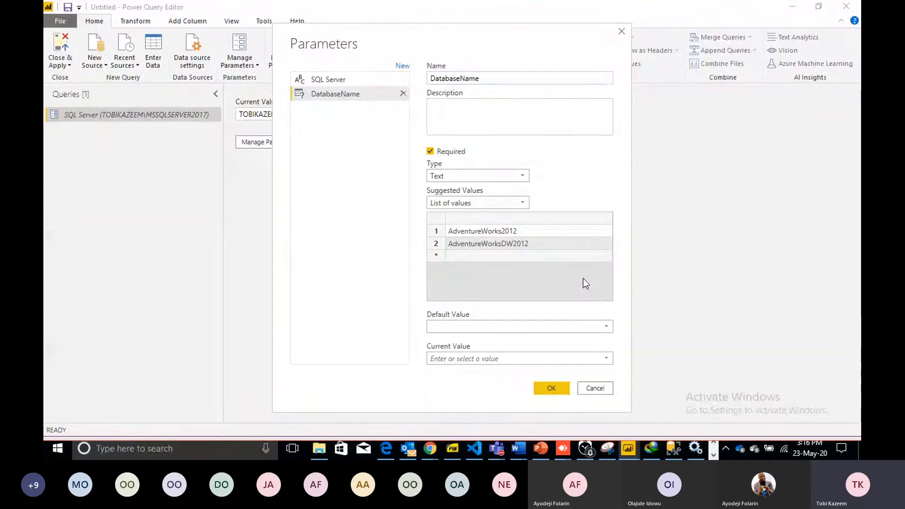
{"action": "left_click", "coordinate": [606, 328]}
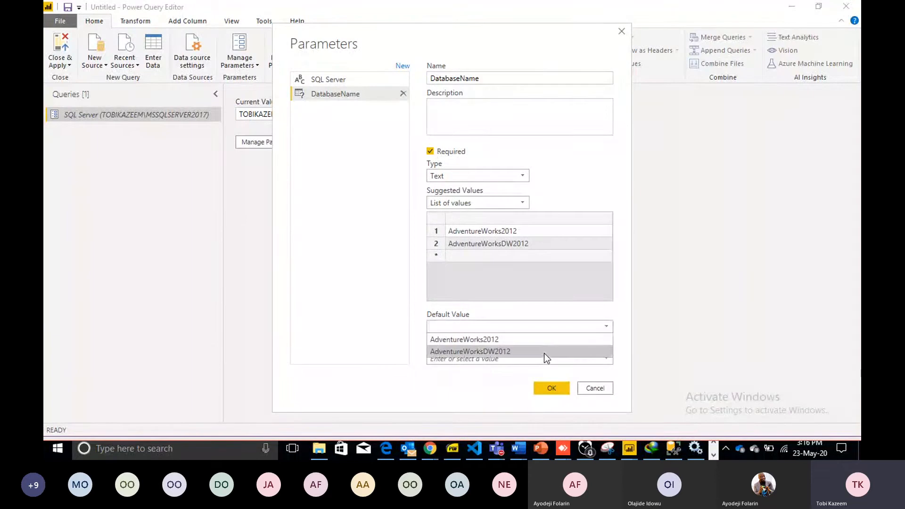
{"action": "left_click", "coordinate": [544, 352]}
{"action": "left_click", "coordinate": [605, 359]}
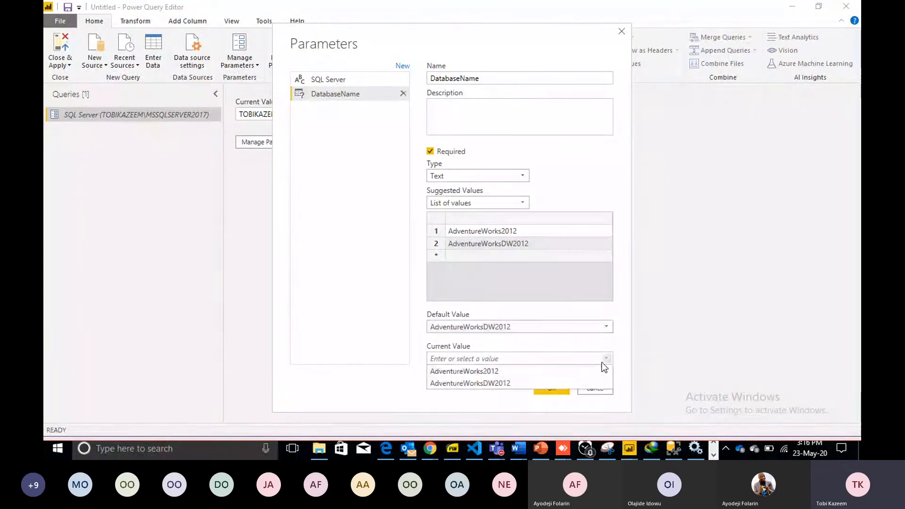
{"action": "left_click", "coordinate": [529, 383]}
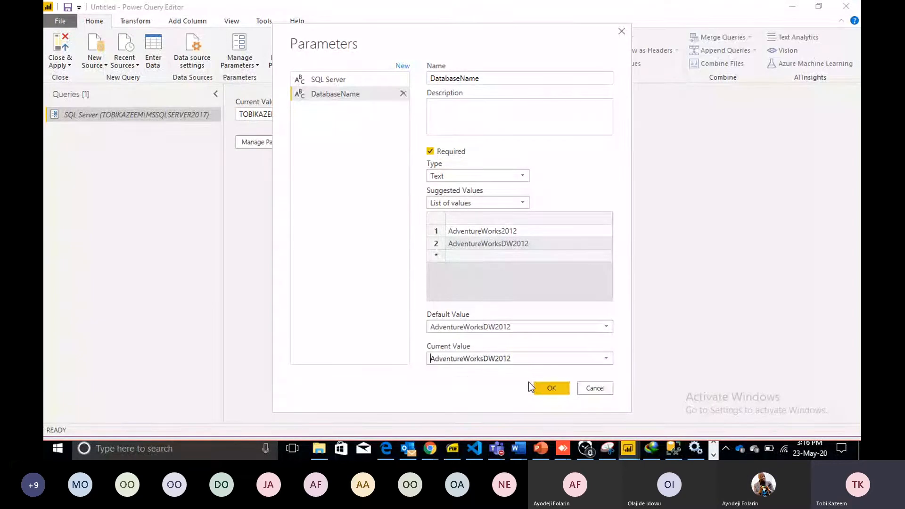
{"action": "left_click", "coordinate": [554, 388]}
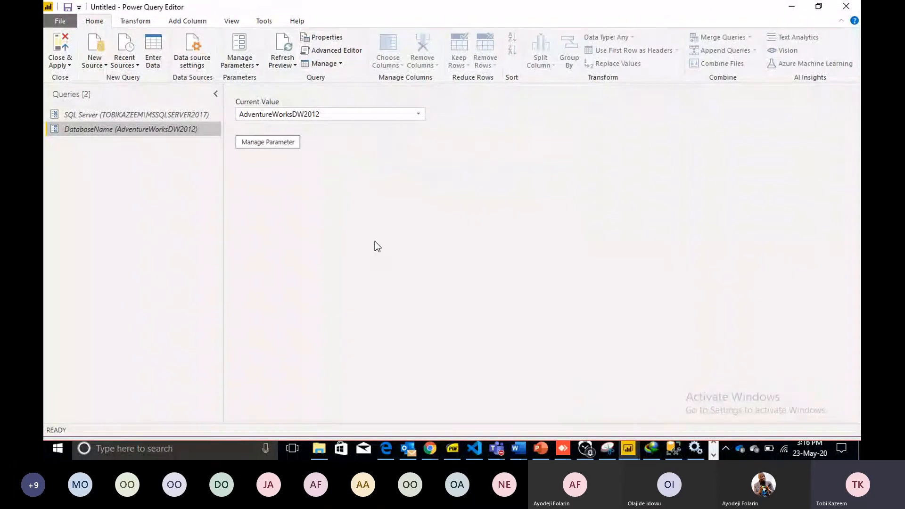
Connect to a new SQL Server source in Import mode, using the SQL Server parameter as server and the DatabaseName parameter as database.
{"action": "left_click", "coordinate": [103, 61]}
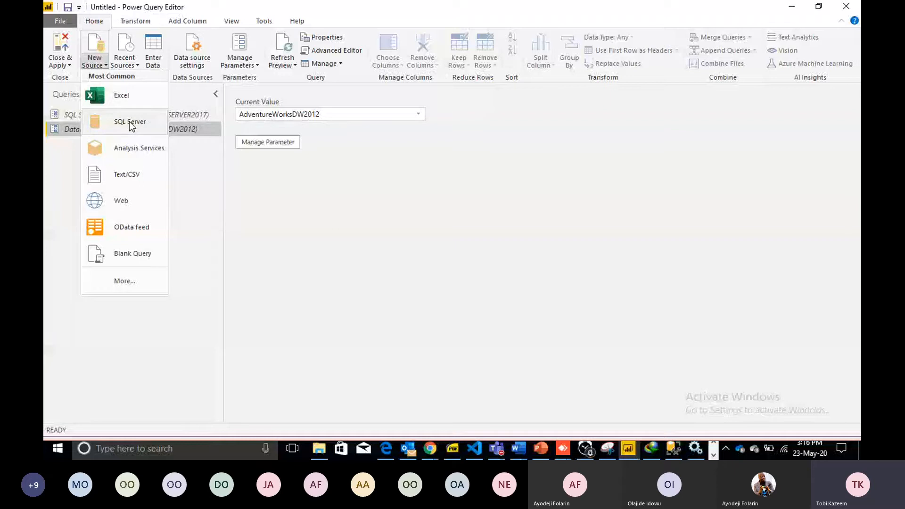
{"action": "left_click", "coordinate": [129, 122]}
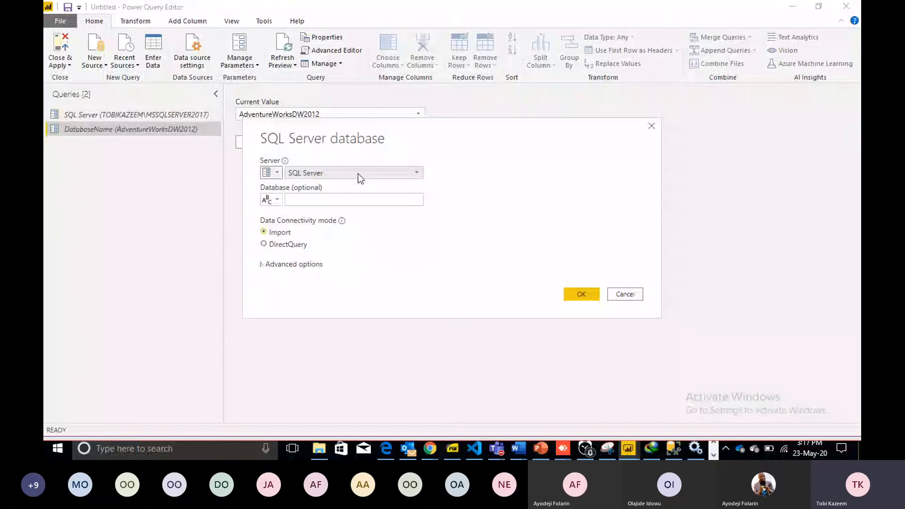
{"action": "left_click", "coordinate": [358, 173]}
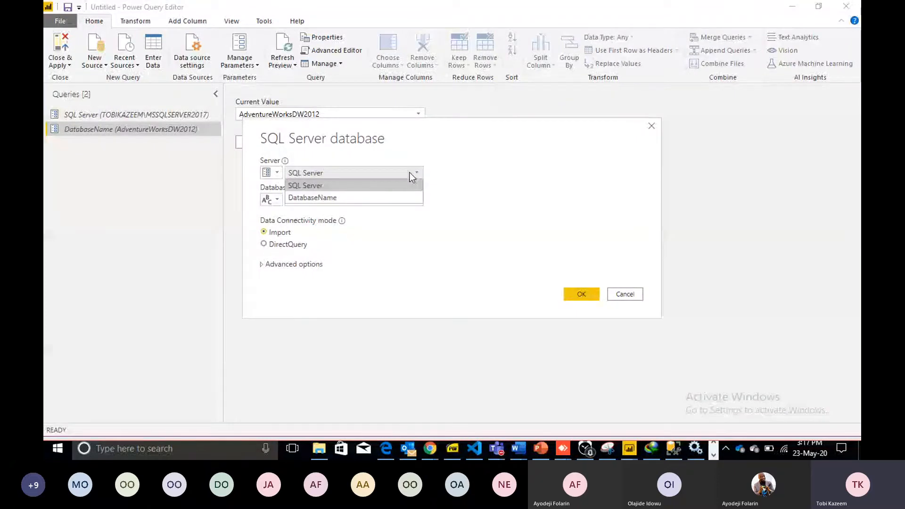
{"action": "left_click", "coordinate": [409, 172]}
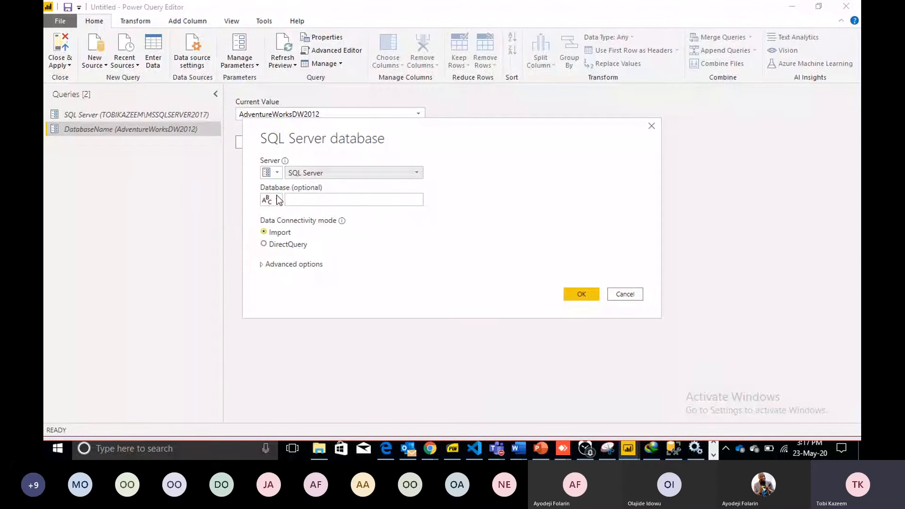
{"action": "left_click", "coordinate": [275, 200]}
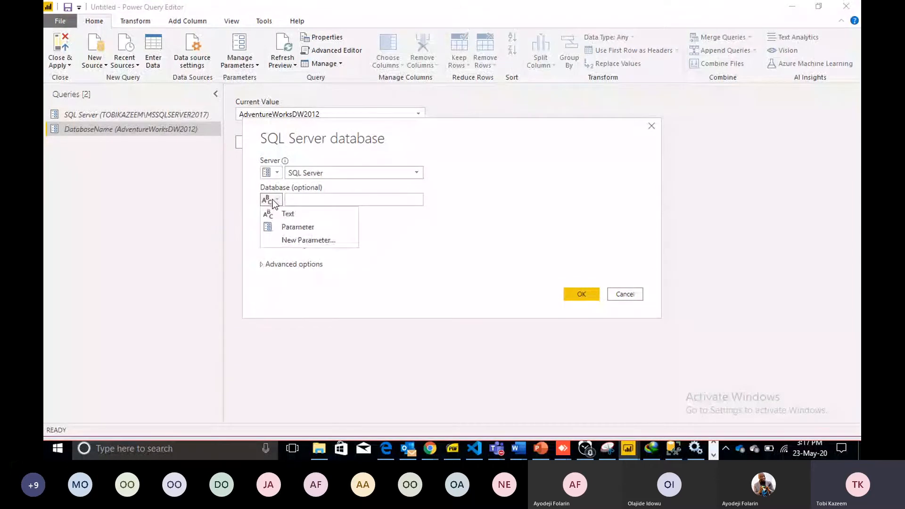
{"action": "left_click", "coordinate": [298, 227]}
{"action": "left_click", "coordinate": [335, 200]}
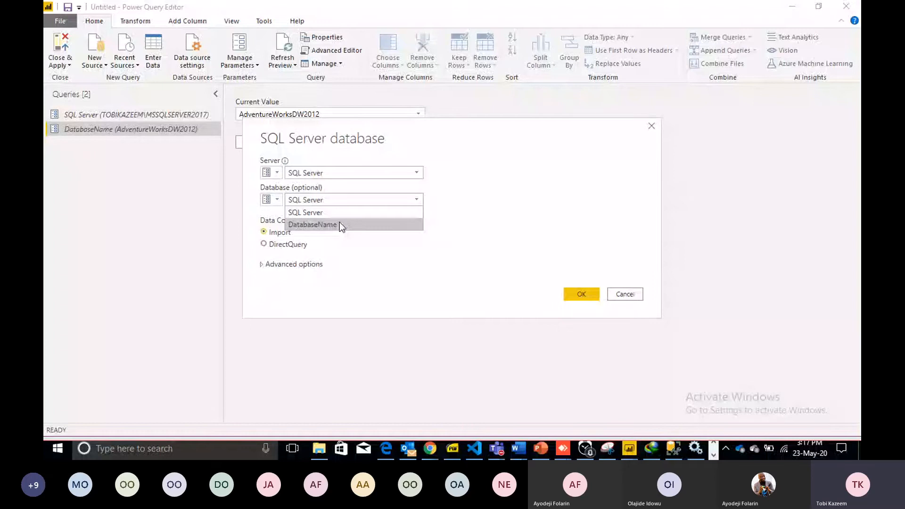
{"action": "left_click", "coordinate": [340, 223]}
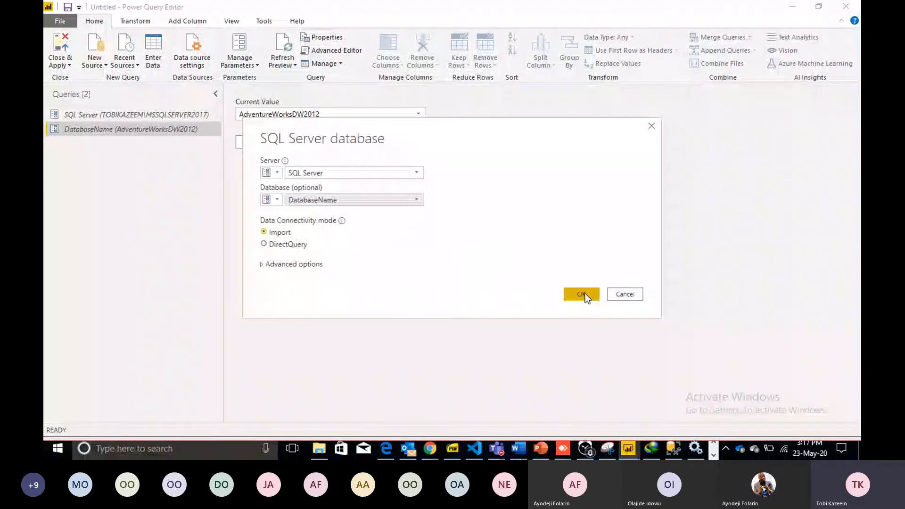
{"action": "left_click", "coordinate": [586, 297]}
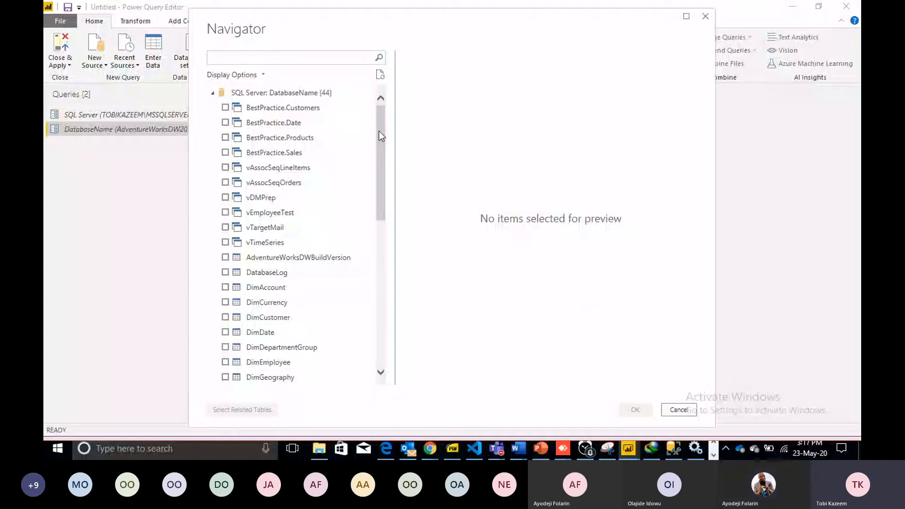
Load the DimCustomer, DimDate, DimSalesTerritory and FactInternetSales tables from the parameterised database as queries.
{"action": "left_click_drag", "start_coordinate": [379, 132], "coordinate": [385, 189]}
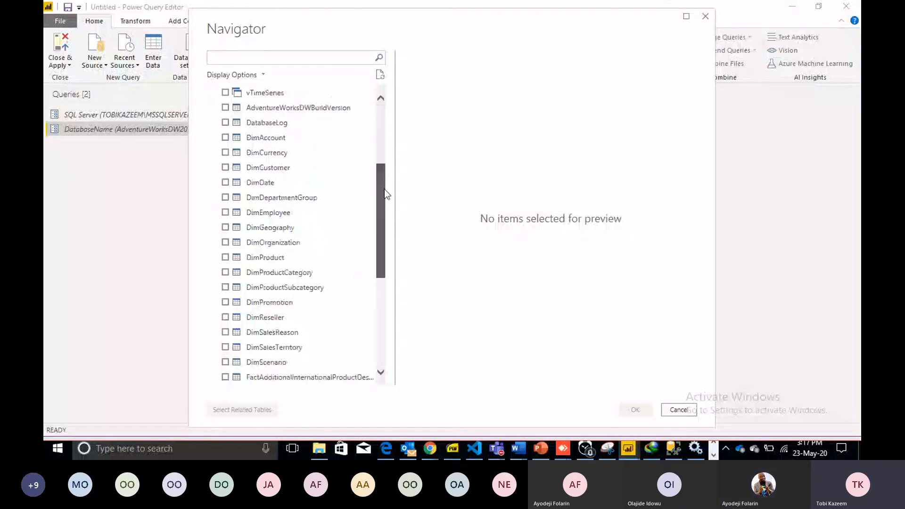
{"action": "left_click_drag", "start_coordinate": [384, 188], "coordinate": [384, 184]}
{"action": "left_click", "coordinate": [225, 182]}
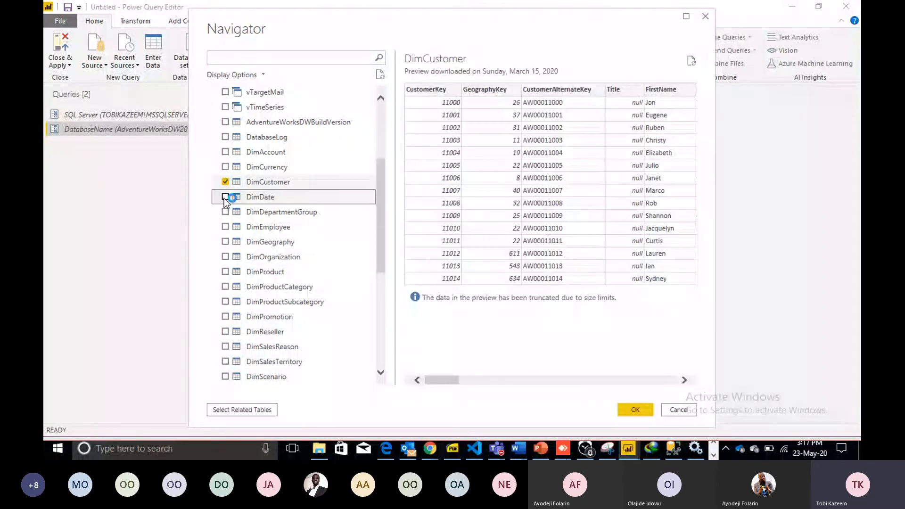
{"action": "left_click", "coordinate": [225, 197]}
{"action": "left_click", "coordinate": [265, 272]}
{"action": "left_click_drag", "start_coordinate": [381, 250], "coordinate": [381, 286]}
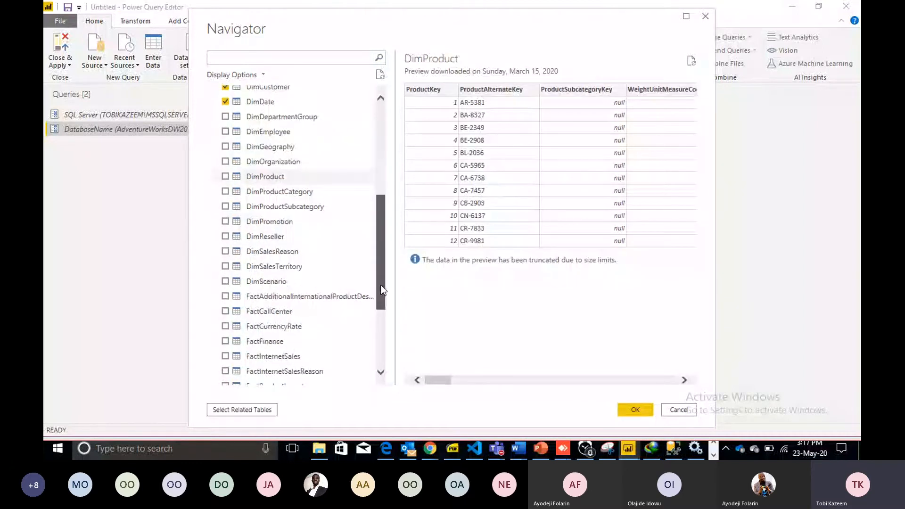
{"action": "left_click", "coordinate": [226, 267]}
{"action": "scroll", "coordinate": [239, 265], "scroll_direction": "down", "scroll_amount": 2}
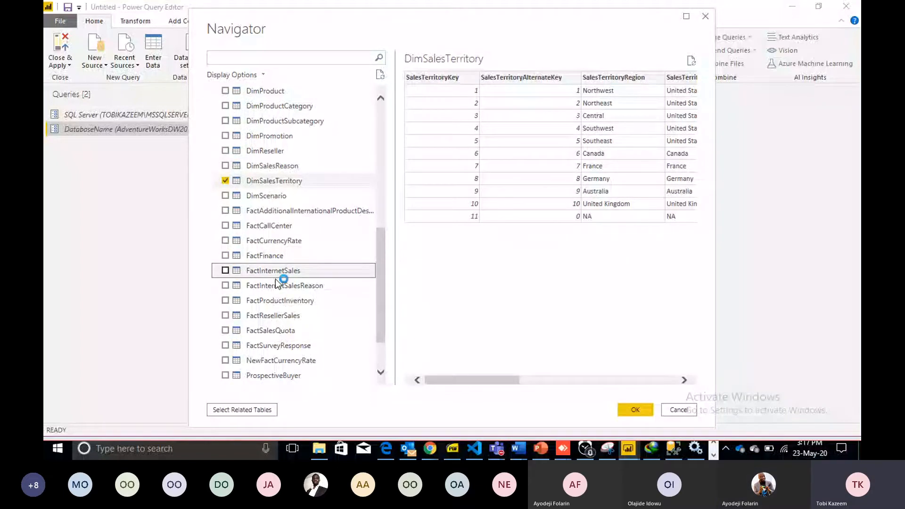
{"action": "left_click", "coordinate": [635, 409]}
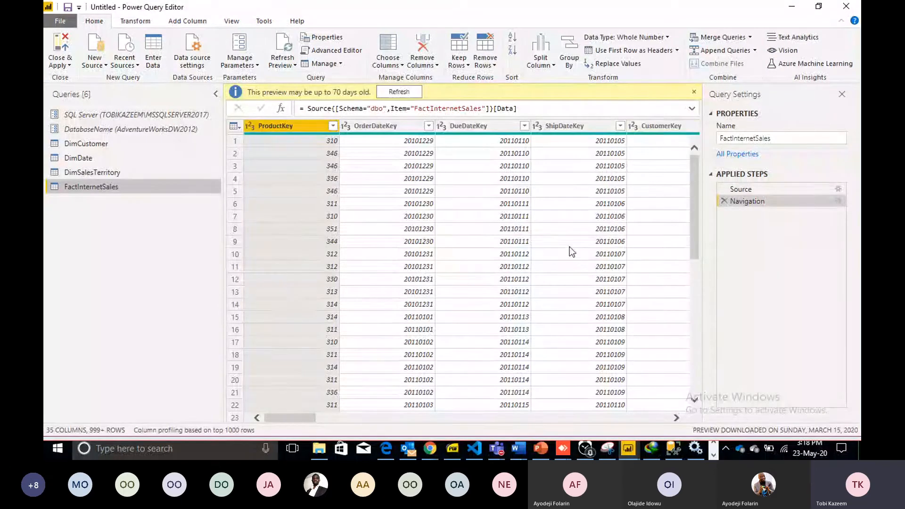
Examine the FactInternetSales query code in the Advanced Editor, checking the server and database arguments of Sql.Database in the Source step.
{"action": "left_click", "coordinate": [692, 110]}
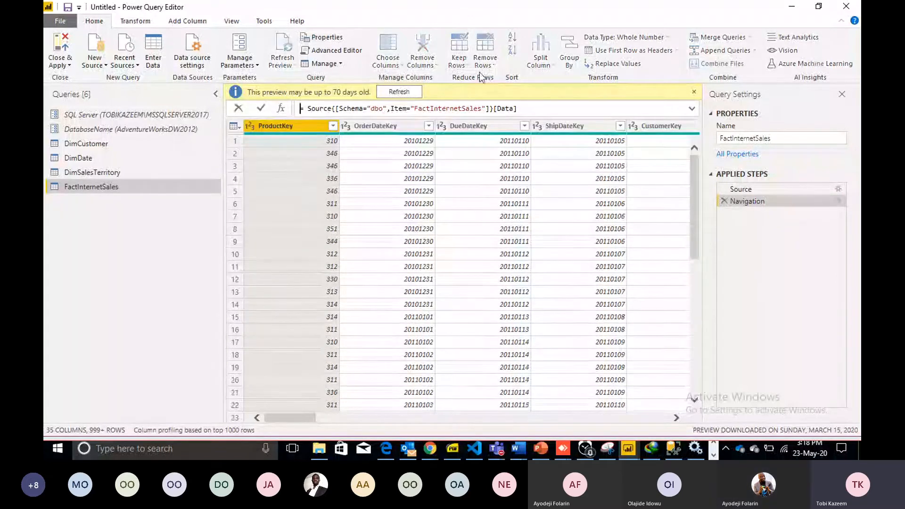
{"action": "left_click", "coordinate": [311, 49]}
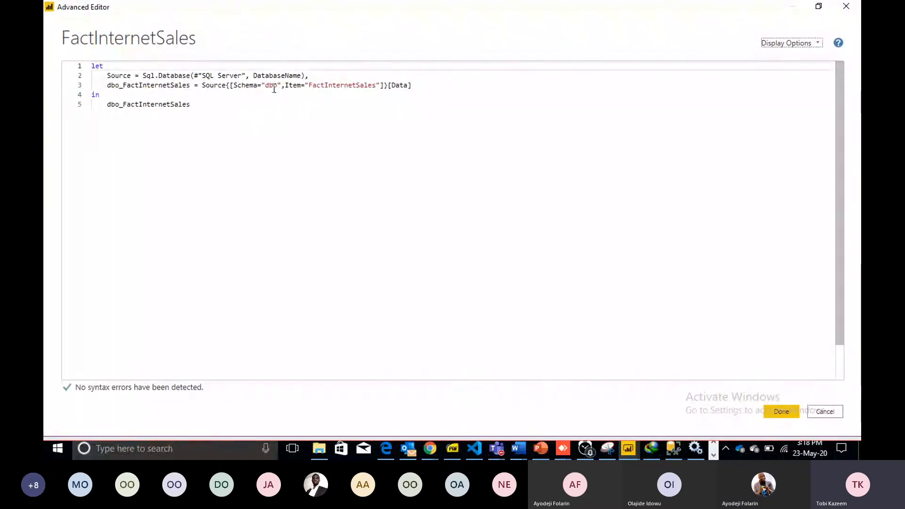
{"action": "left_click_drag", "start_coordinate": [245, 75], "coordinate": [195, 75]}
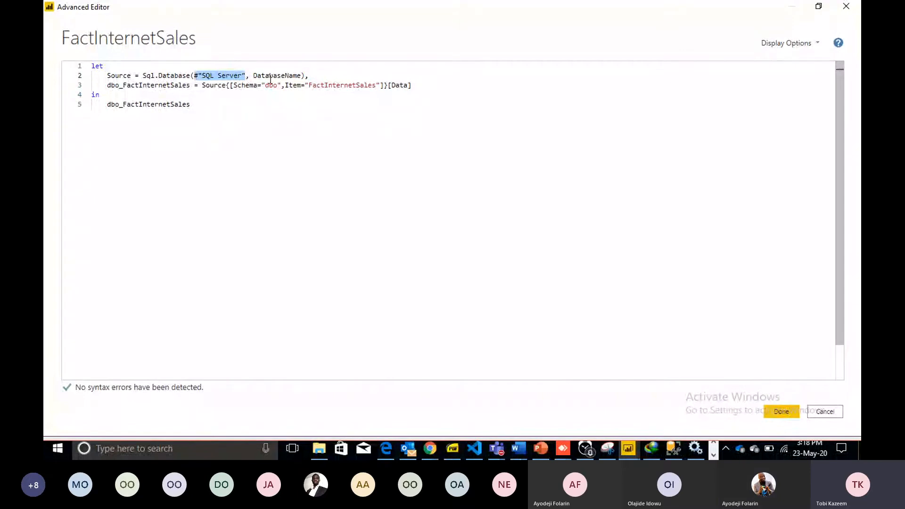
{"action": "left_click_drag", "start_coordinate": [302, 76], "coordinate": [249, 74]}
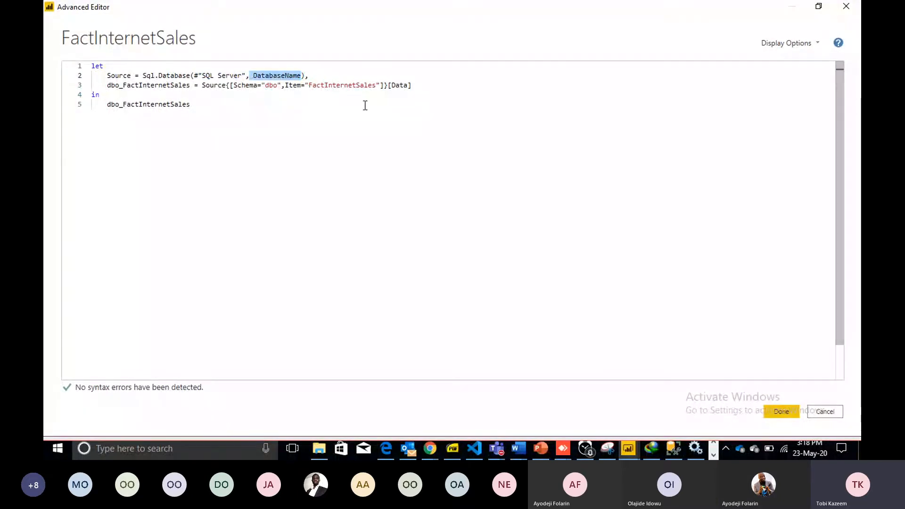
{"action": "key", "text": "Escape"}
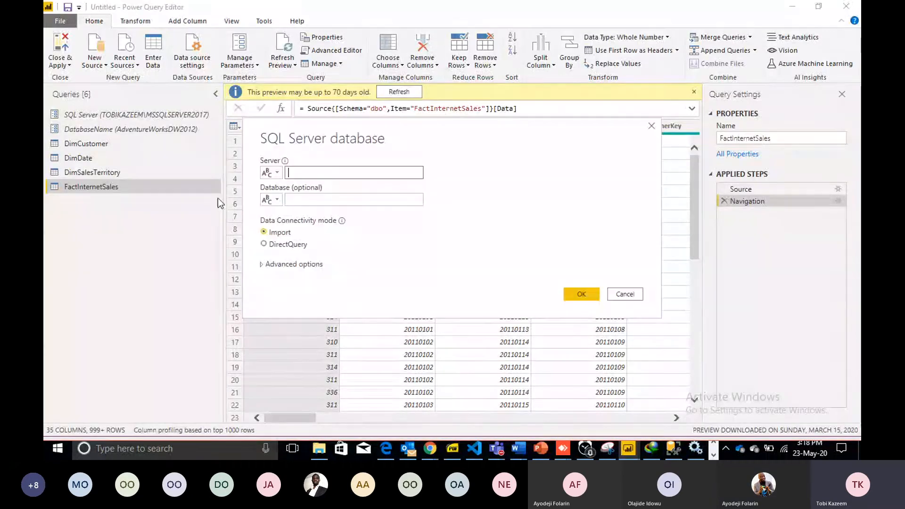
Look up the MSSQLSERVER2017 instance in SQL Server Management Studio and enter its full name as plain-text server in a new SQL Server source.
{"action": "left_click", "coordinate": [673, 456]}
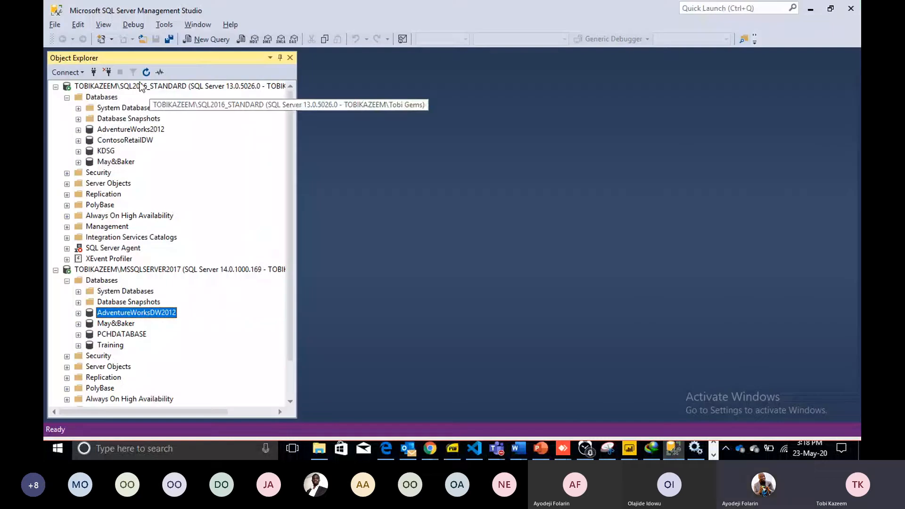
{"action": "left_click", "coordinate": [66, 72]}
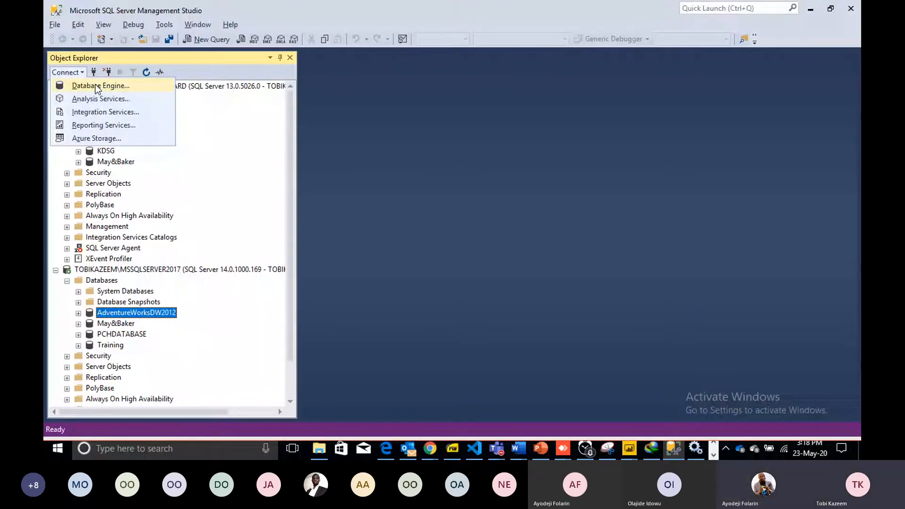
{"action": "left_click", "coordinate": [96, 85]}
{"action": "left_click", "coordinate": [632, 448]}
{"action": "left_click", "coordinate": [463, 239]}
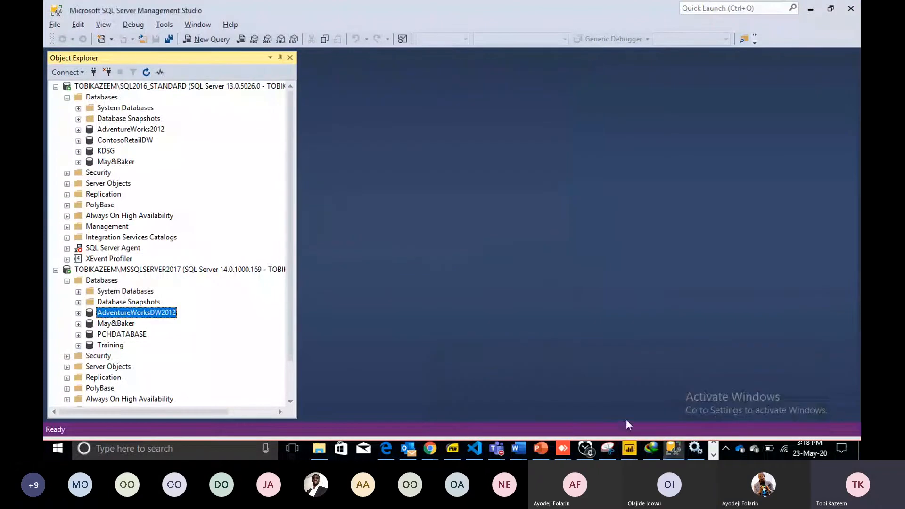
{"action": "left_click", "coordinate": [621, 450]}
{"action": "left_click", "coordinate": [717, 386]}
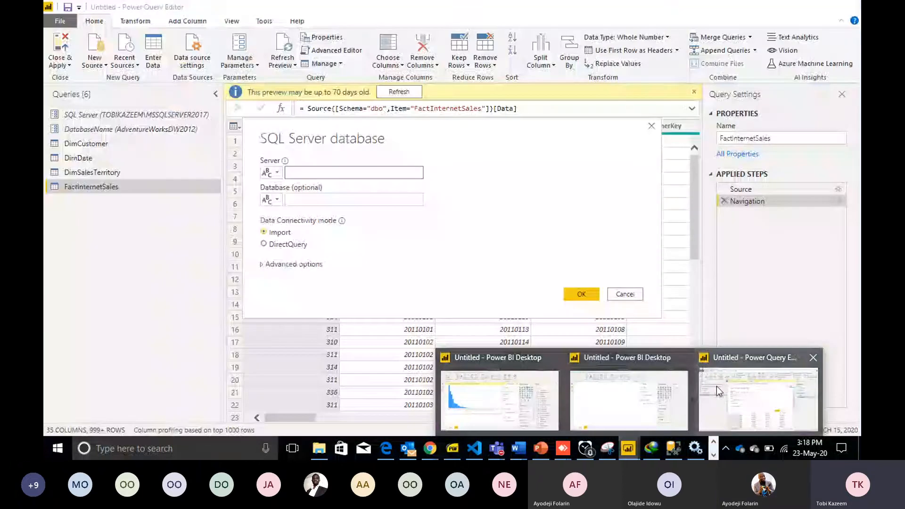
{"action": "left_click", "coordinate": [747, 380]}
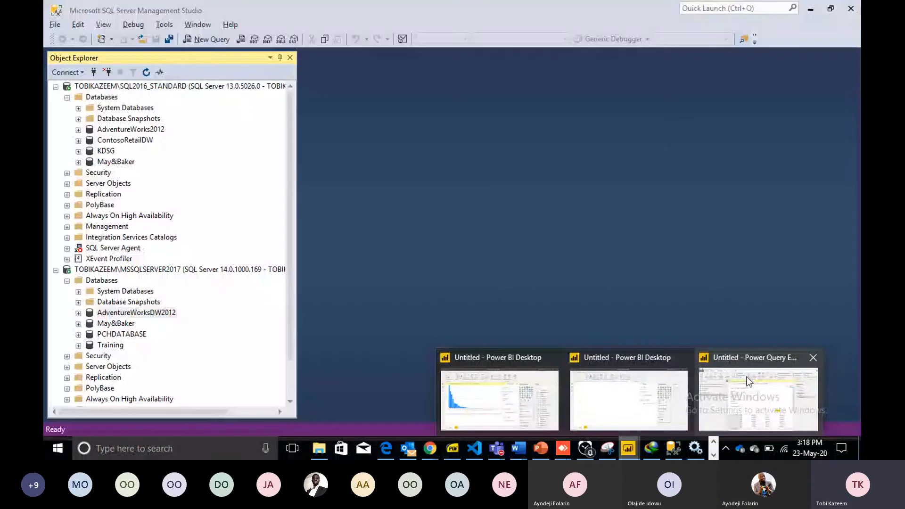
{"action": "left_click", "coordinate": [747, 377]}
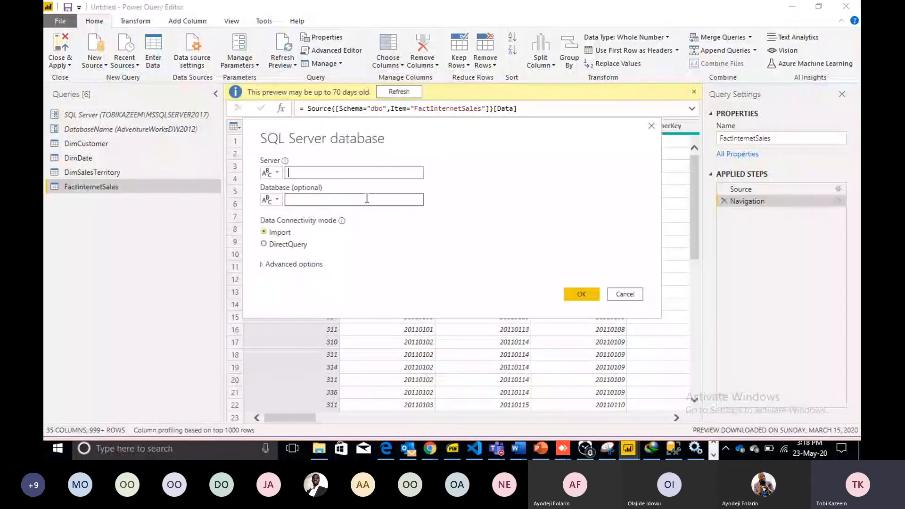
{"action": "type", "text": "TOBIKAZEEM\\MSSQLSERVER2017"}
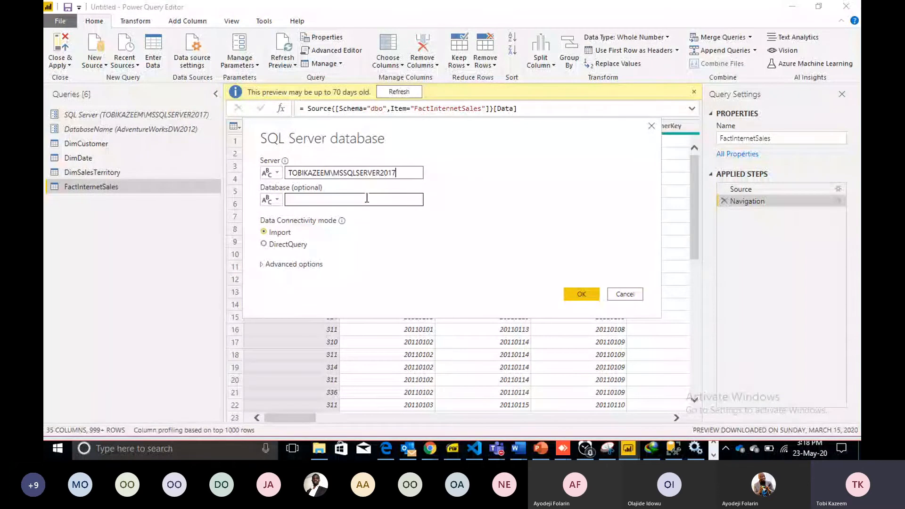
Copy the AdventureWorksDW2012 database name from SQL Server Management Studio, enter it as plain-text database in the SQL Server source, and connect.
{"action": "left_click", "coordinate": [673, 450]}
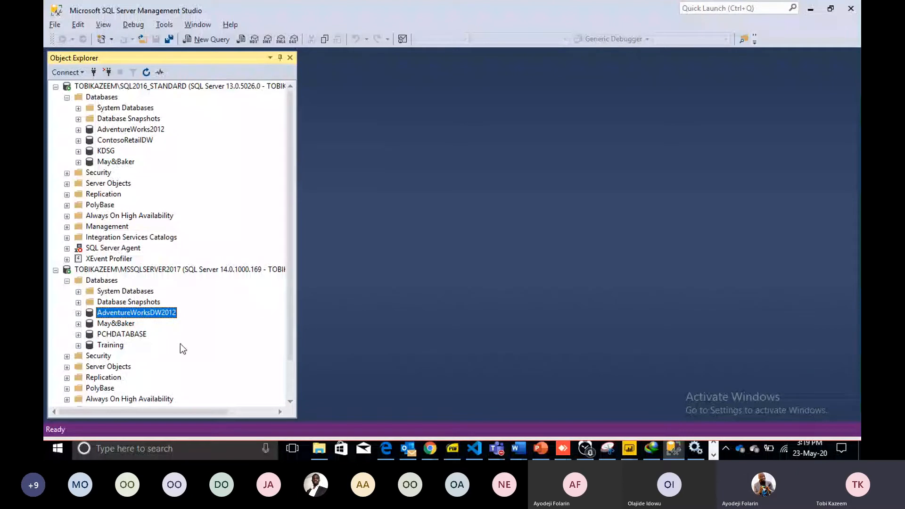
{"action": "key", "text": "F2"}
{"action": "key", "text": "ctrl+c"}
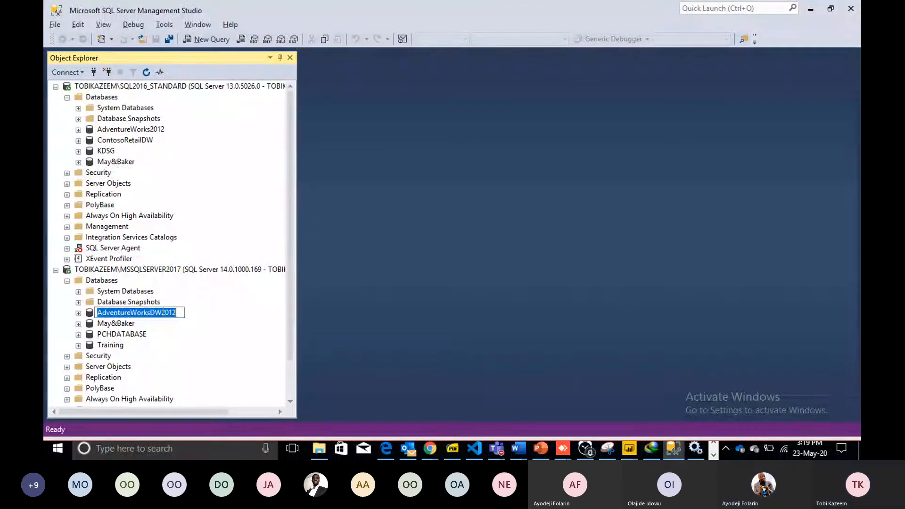
{"action": "left_click", "coordinate": [629, 448]}
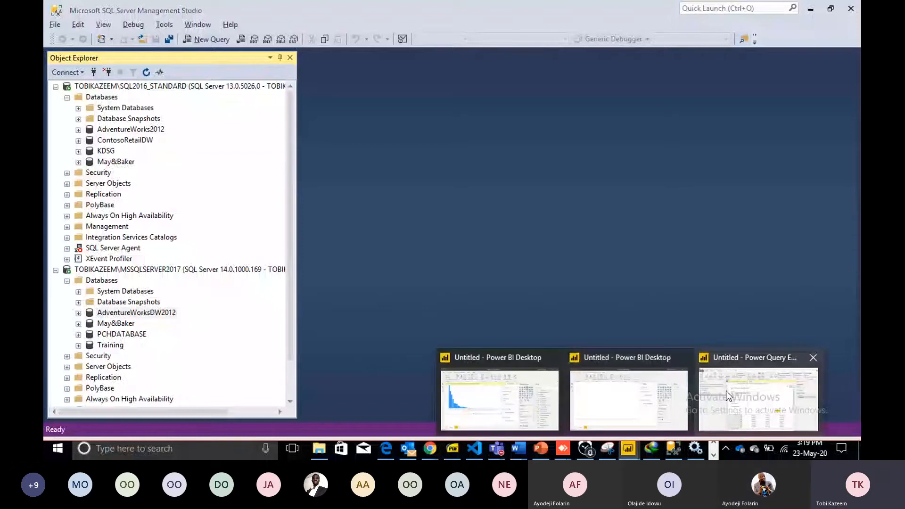
{"action": "left_click", "coordinate": [728, 396]}
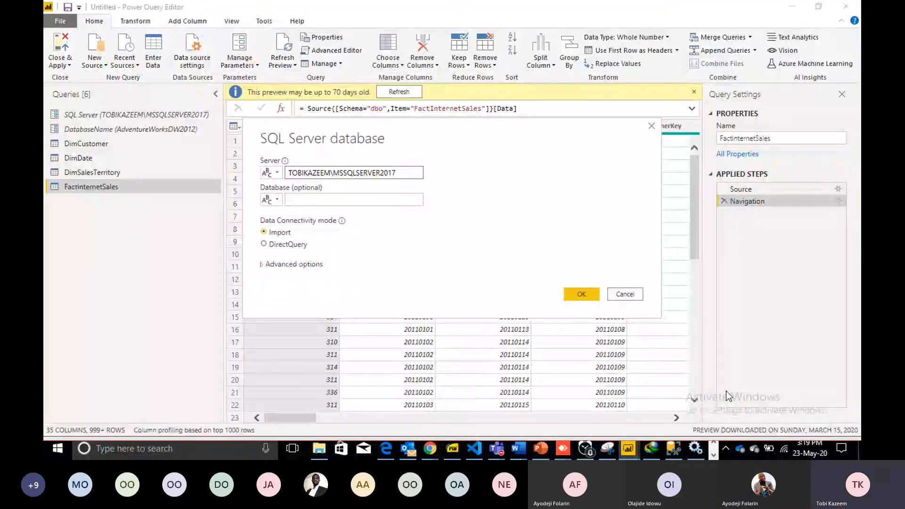
{"action": "left_click", "coordinate": [386, 199]}
{"action": "key", "text": "ctrl+v"}
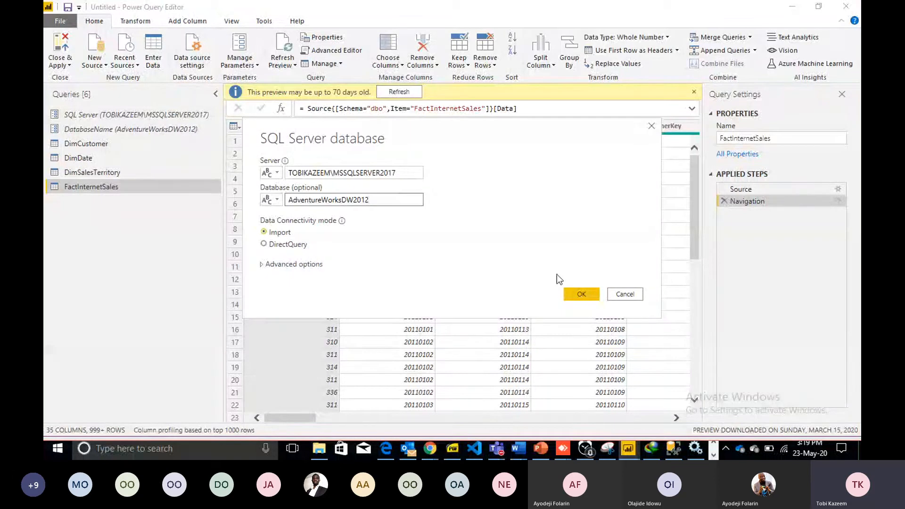
{"action": "left_click", "coordinate": [582, 293]}
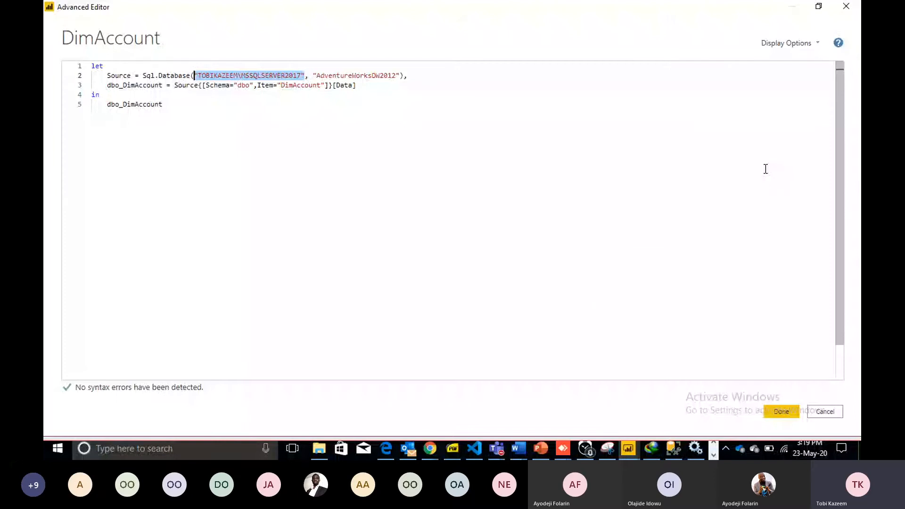
Close the DimAccount query code without changes and delete the DimAccount query.
{"action": "left_click", "coordinate": [832, 410]}
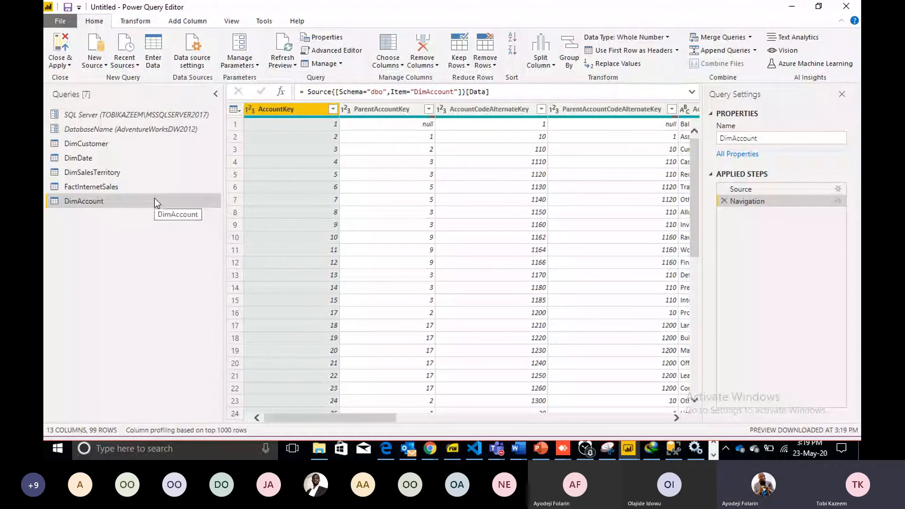
{"action": "key", "text": "Delete"}
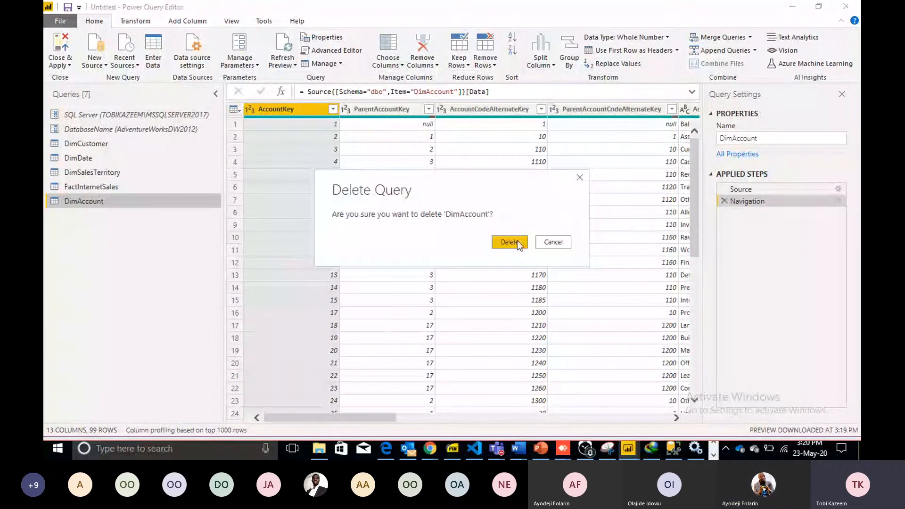
{"action": "left_click", "coordinate": [517, 241]}
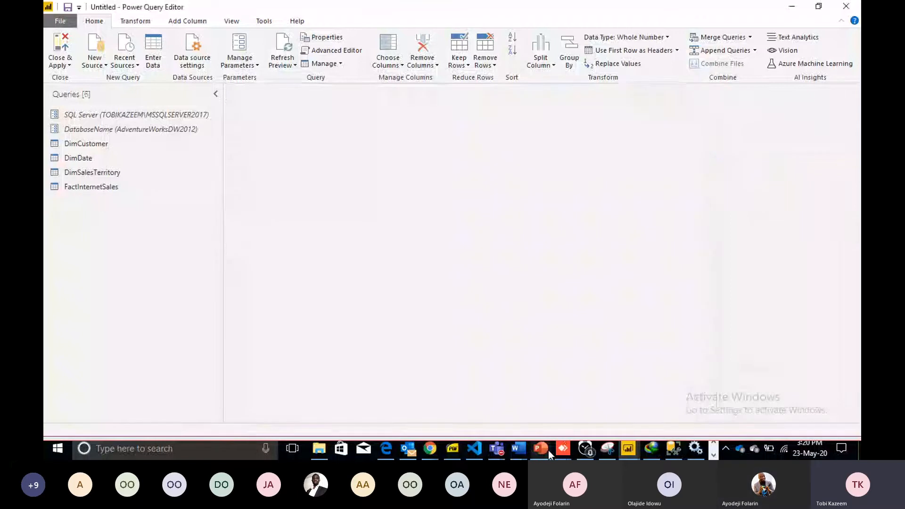
Switch to PowerPoint and review the Use Case slide's item on loading dynamic columns from the data source.
{"action": "left_click", "coordinate": [539, 451]}
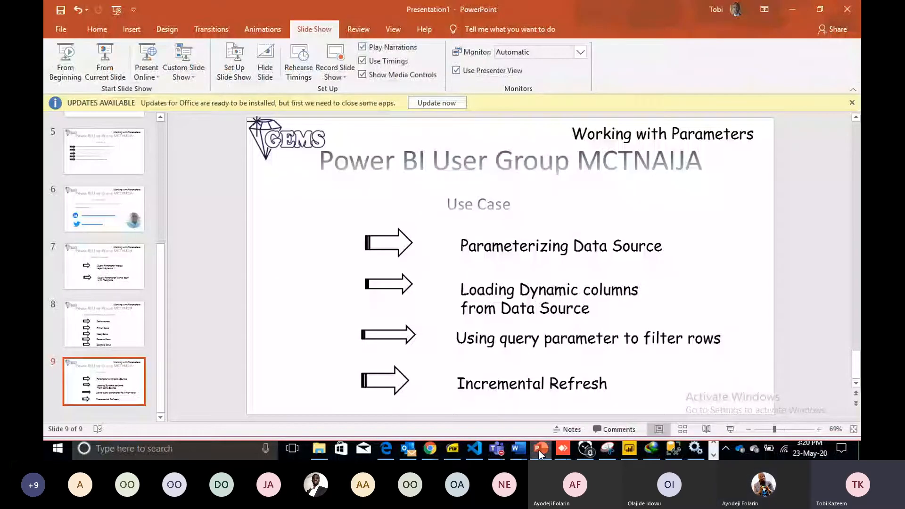
{"action": "left_click", "coordinate": [576, 309]}
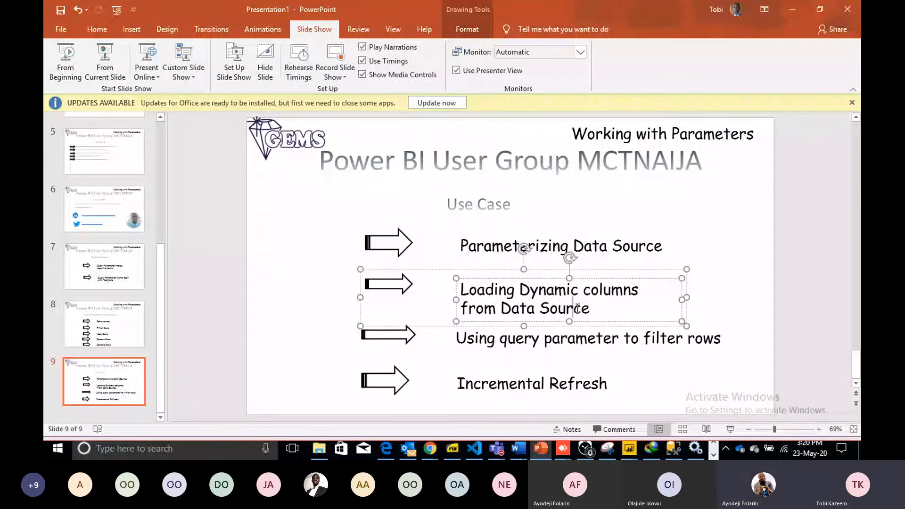
{"action": "key", "text": "alt+Tab"}
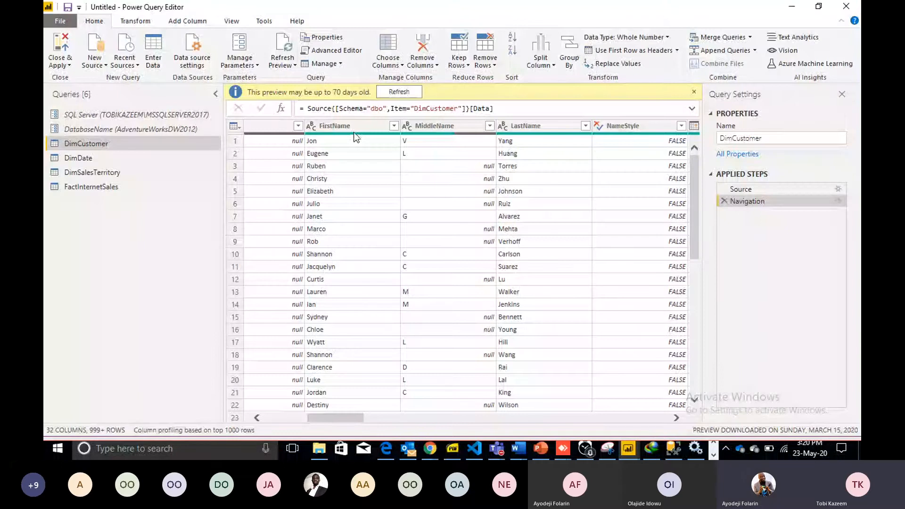
Select the FirstName, MiddleName and LastName columns together in the DimCustomer query.
{"action": "left_click", "coordinate": [354, 127]}
{"action": "left_click", "coordinate": [435, 127], "text": "shift"}
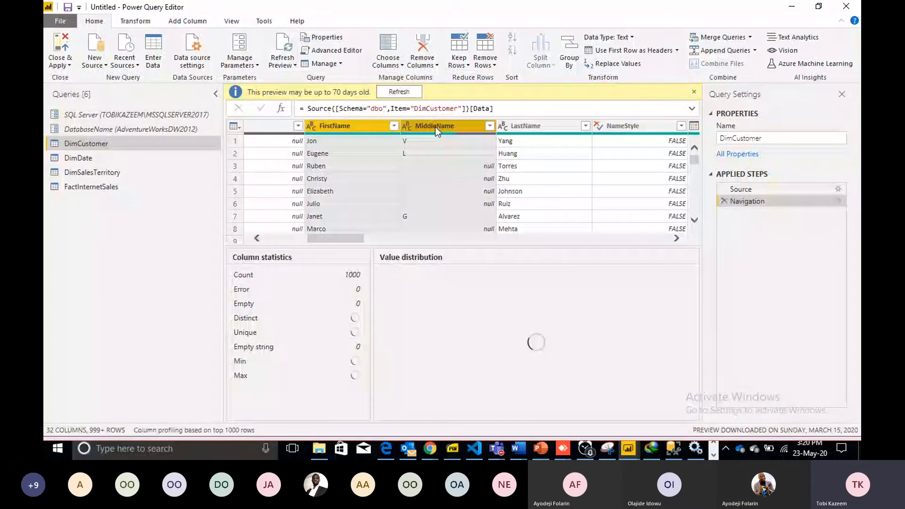
{"action": "left_click", "coordinate": [547, 125], "text": "shift"}
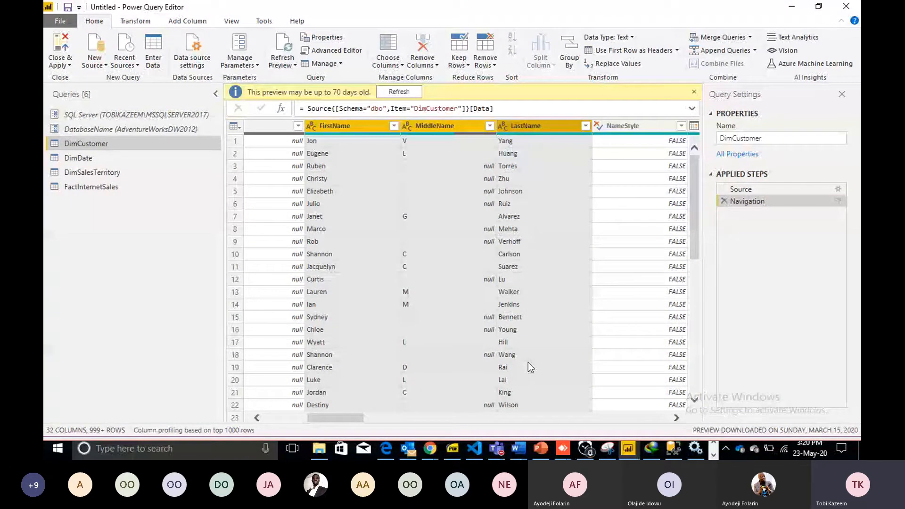
Switch to Visual Studio Code, read the four Customer Name combinations noted in a typical function.pq, and return to Power Query Editor.
{"action": "left_click", "coordinate": [474, 449]}
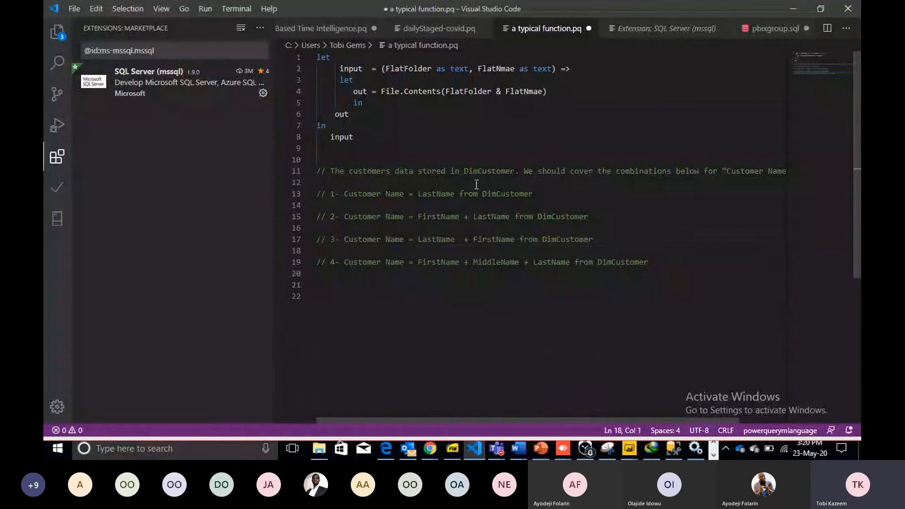
{"action": "left_click", "coordinate": [497, 217]}
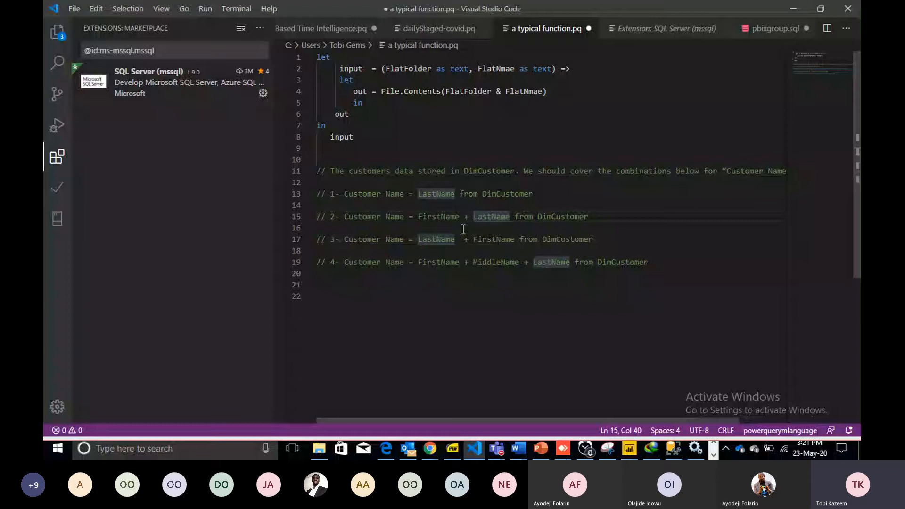
{"action": "left_click", "coordinate": [444, 237]}
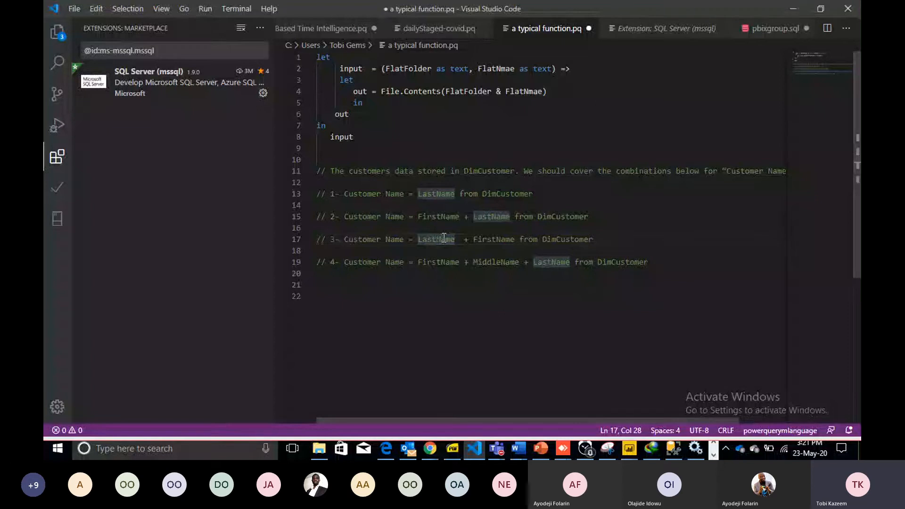
{"action": "left_click", "coordinate": [451, 263]}
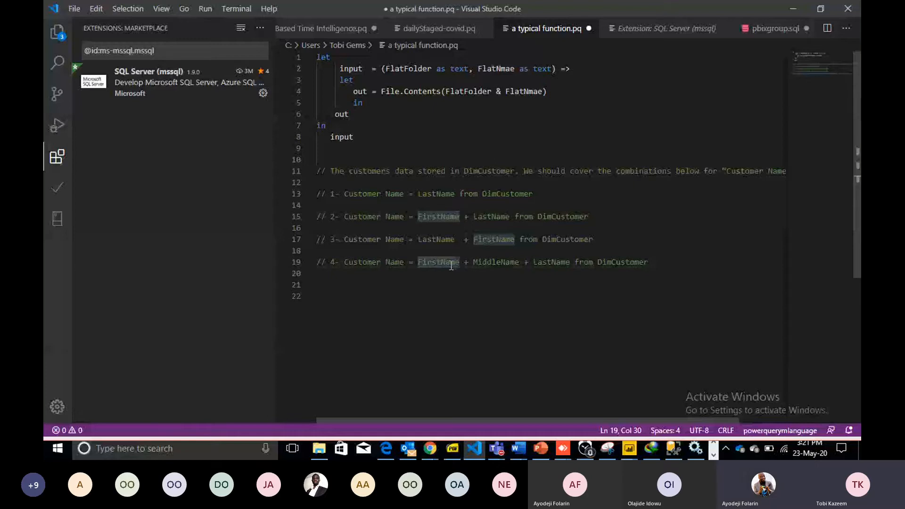
{"action": "key", "text": "alt+Tab"}
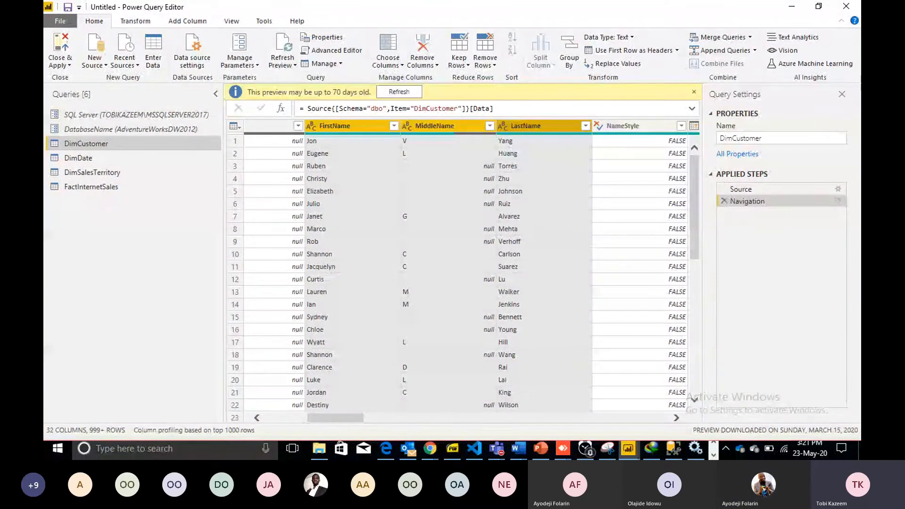
{"action": "left_click", "coordinate": [629, 449]}
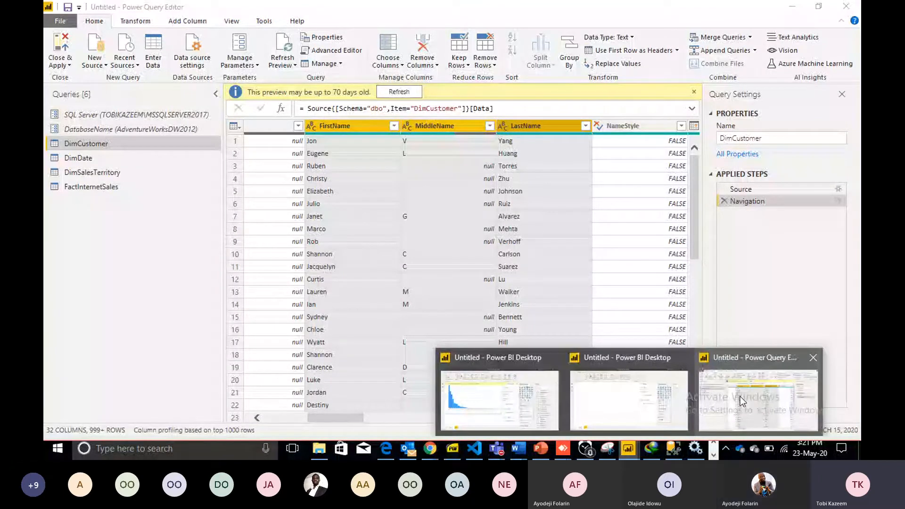
{"action": "left_click", "coordinate": [741, 397]}
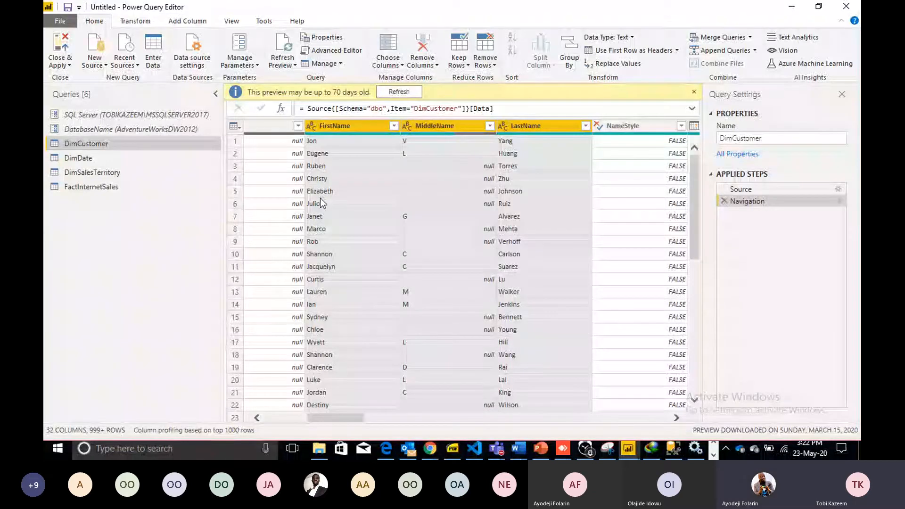
Create a new parameter named CustomerName with the description "Four Scenario cusstomer name".
{"action": "left_click", "coordinate": [258, 64]}
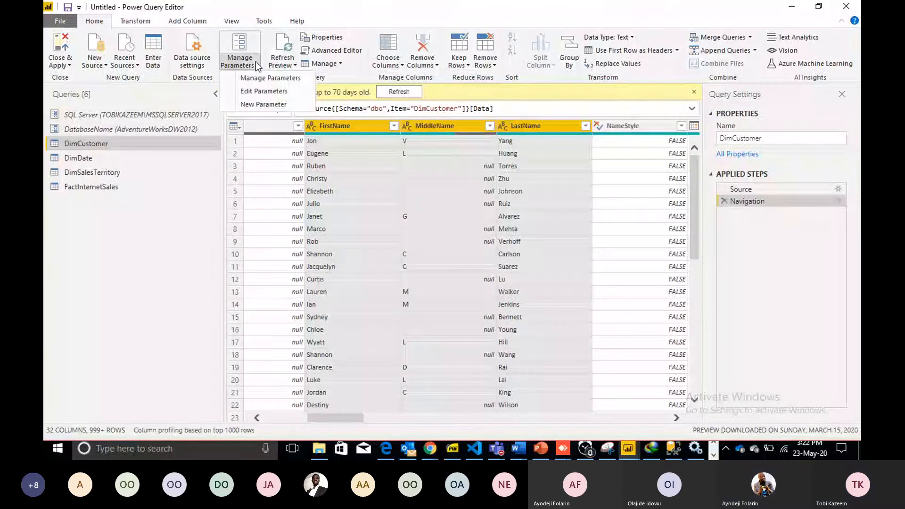
{"action": "left_click", "coordinate": [263, 104]}
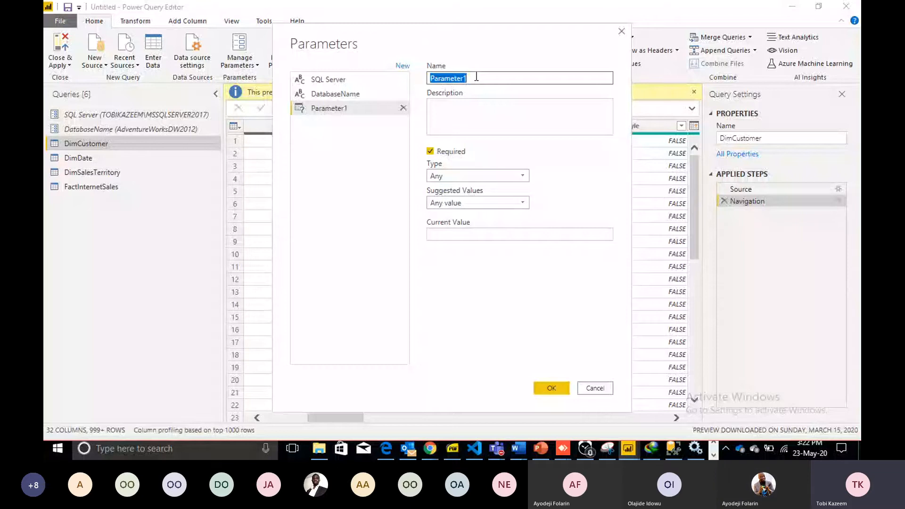
{"action": "type", "text": "CustomerName"}
{"action": "left_click", "coordinate": [476, 115]}
{"action": "type", "text": "Four Scenario cusstomer name"}
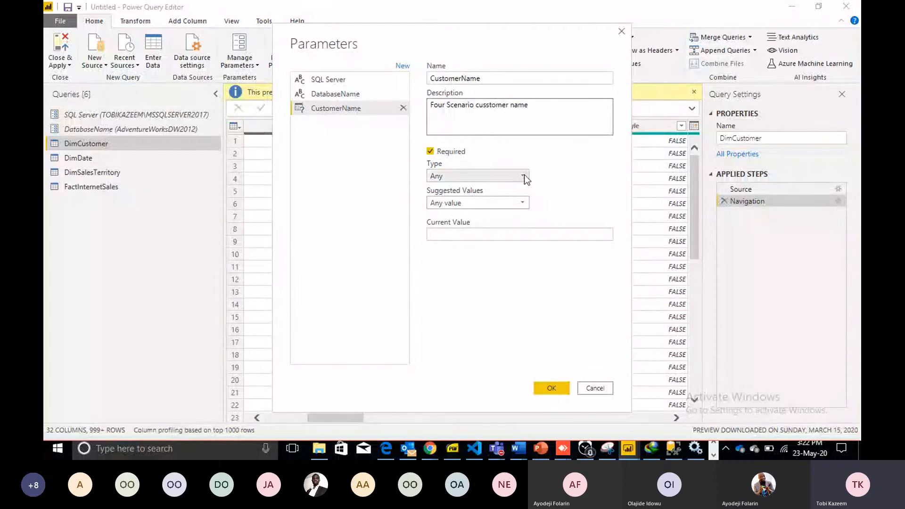
Set the CustomerName parameter's type to Text and its suggested values to List of values.
{"action": "left_click", "coordinate": [526, 177]}
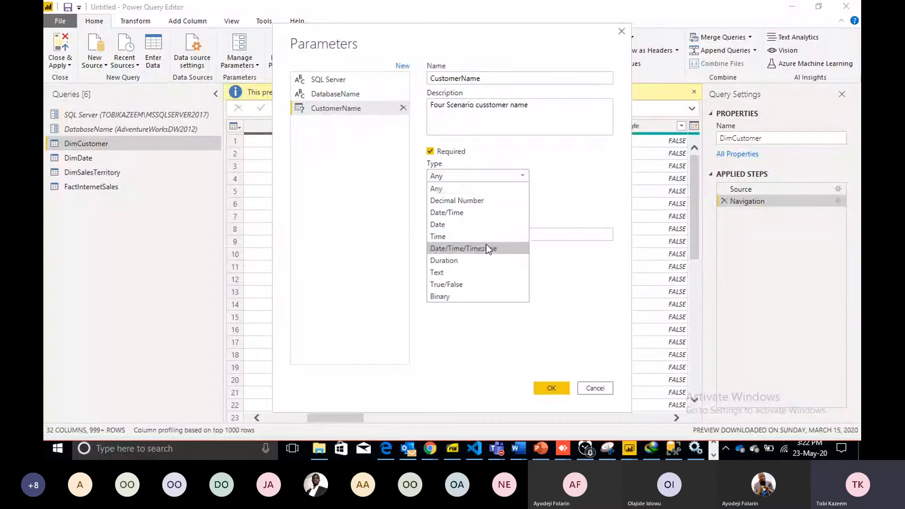
{"action": "left_click", "coordinate": [486, 248]}
{"action": "left_click", "coordinate": [522, 176]}
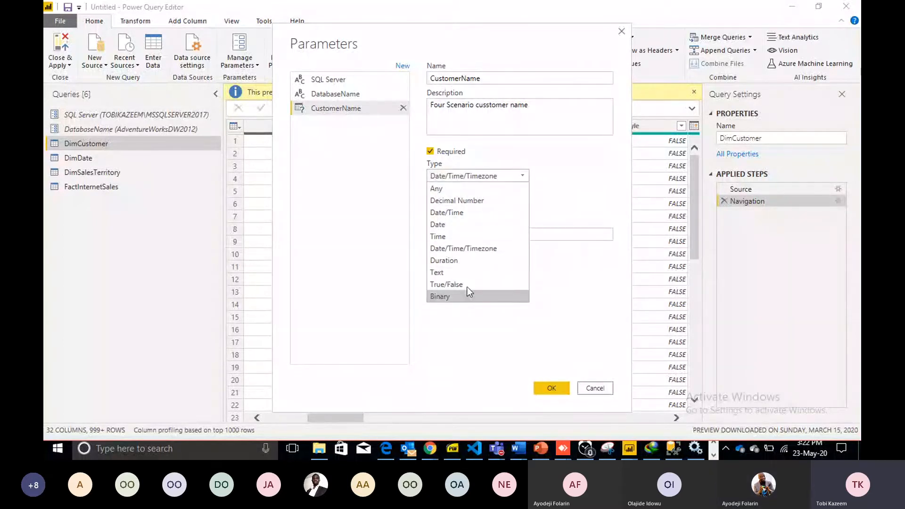
{"action": "left_click", "coordinate": [462, 272]}
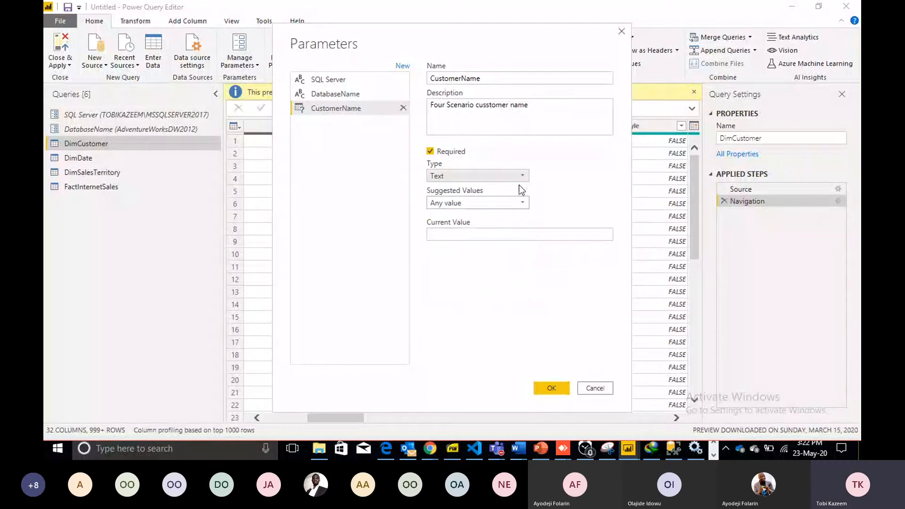
{"action": "left_click", "coordinate": [519, 203]}
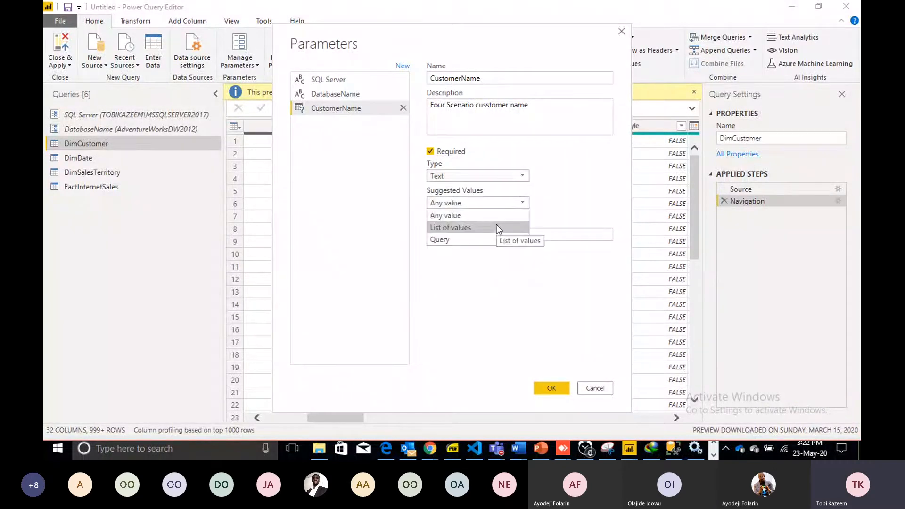
{"action": "left_click", "coordinate": [496, 226]}
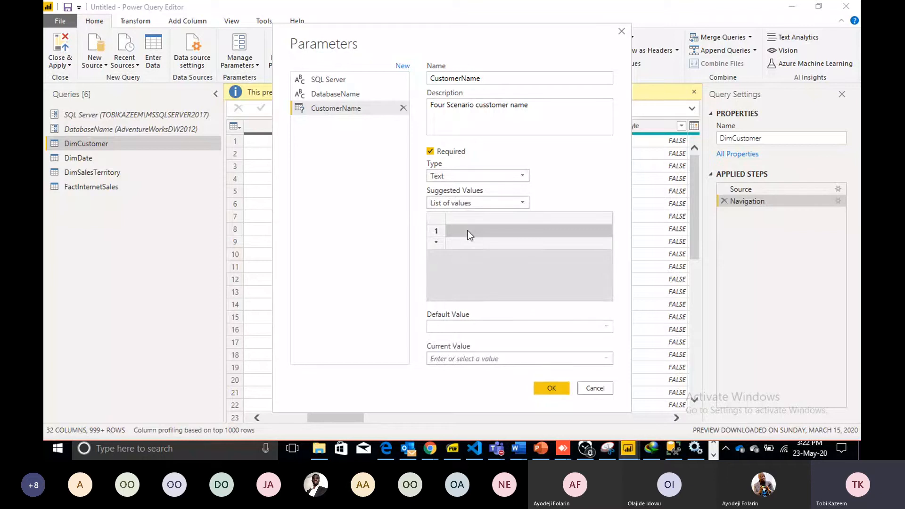
Enter LastName as the first suggested value of the CustomerName parameter.
{"action": "left_click", "coordinate": [467, 231]}
{"action": "type", "text": "LastNam"}
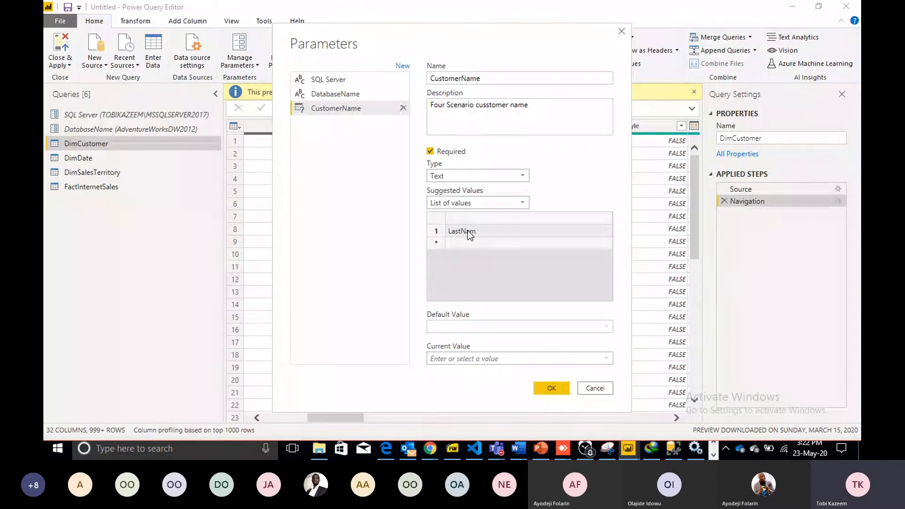
{"action": "type", "text": "e"}
Check the name combinations in Visual Studio Code, then add Concat(FirstName, ' ', LastName) as the second suggested value in Power Query Editor.
{"action": "left_click", "coordinate": [479, 452]}
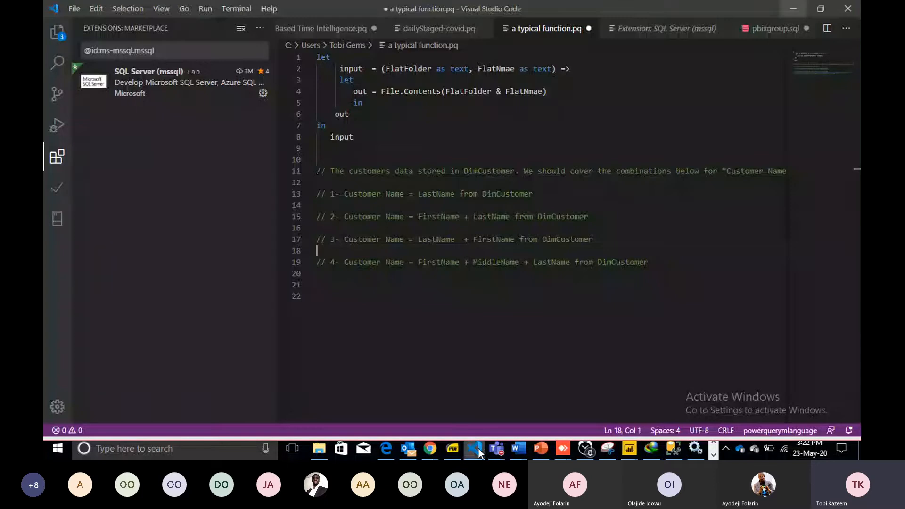
{"action": "left_click_drag", "start_coordinate": [547, 198], "coordinate": [419, 194]}
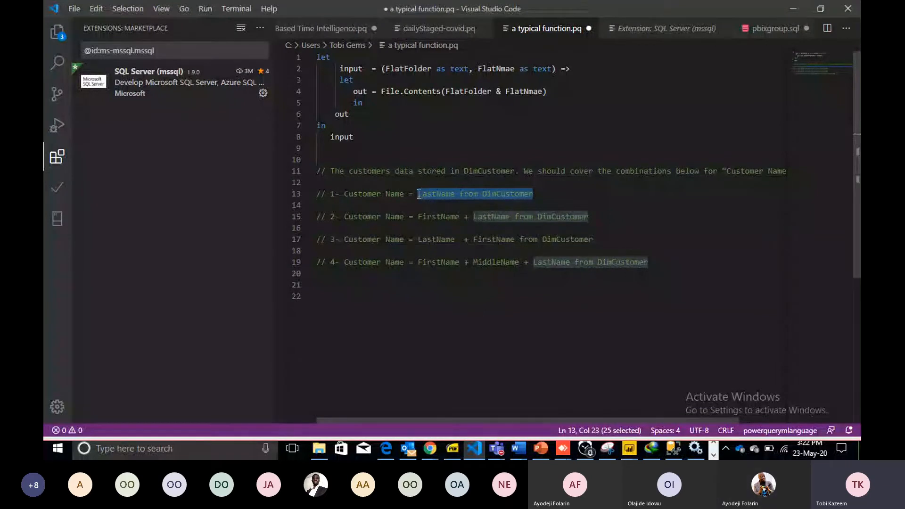
{"action": "left_click", "coordinate": [796, 11]}
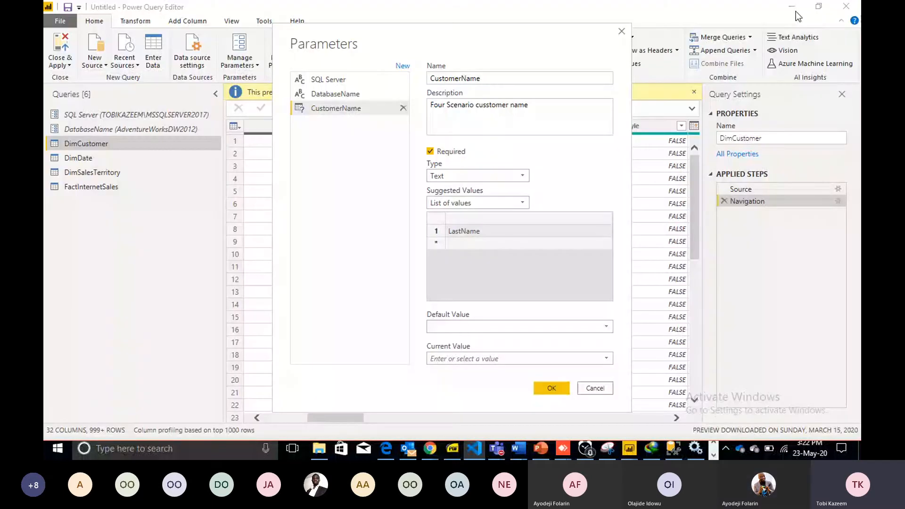
{"action": "left_click", "coordinate": [438, 243]}
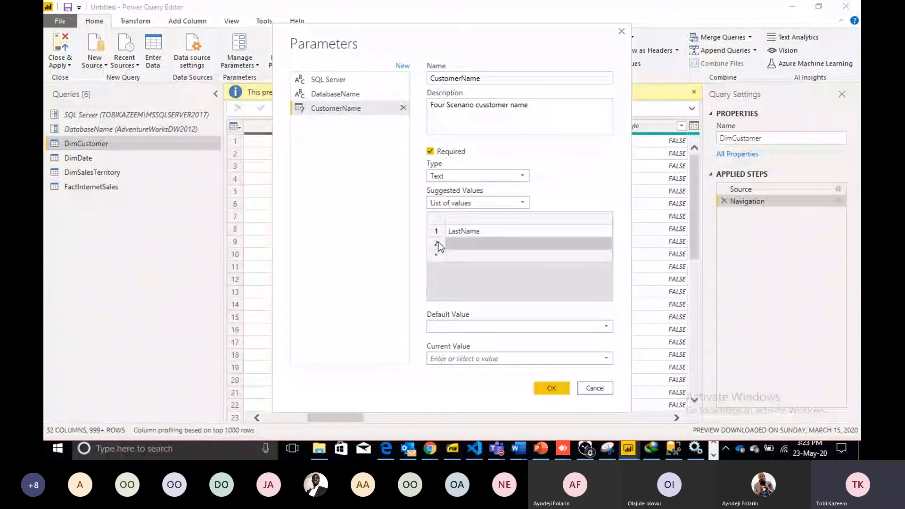
{"action": "mouse_move", "coordinate": [629, 452]}
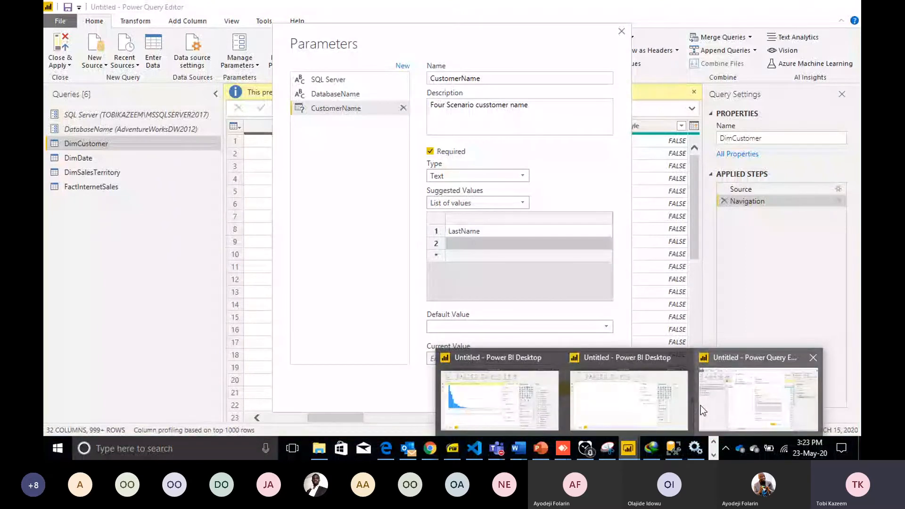
{"action": "mouse_move", "coordinate": [633, 434]}
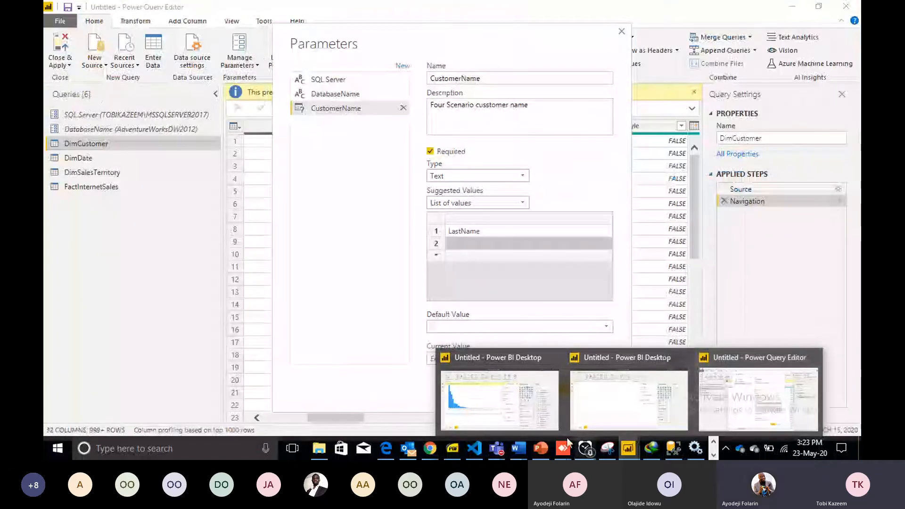
{"action": "left_click", "coordinate": [474, 449]}
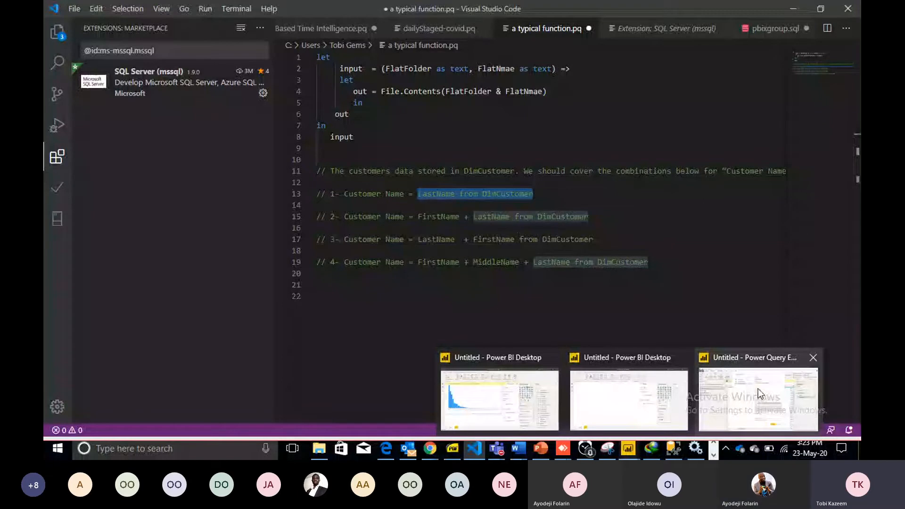
{"action": "left_click", "coordinate": [758, 388]}
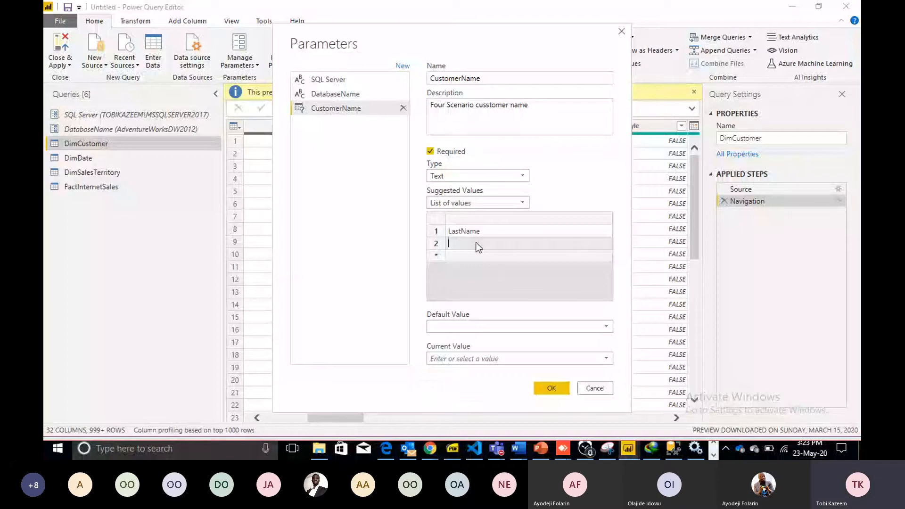
{"action": "type", "text": "C"}
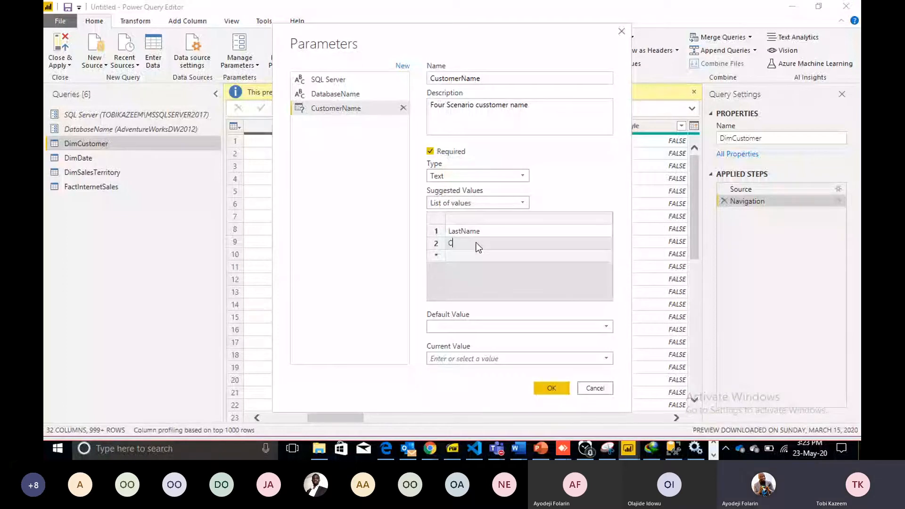
{"action": "type", "text": "oncat("}
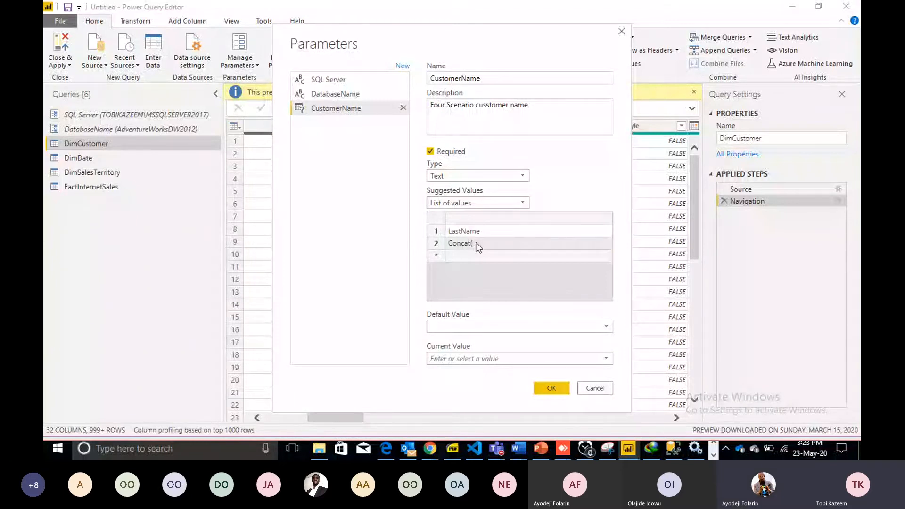
{"action": "type", "text": "(FirstName, ' ', LastName)"}
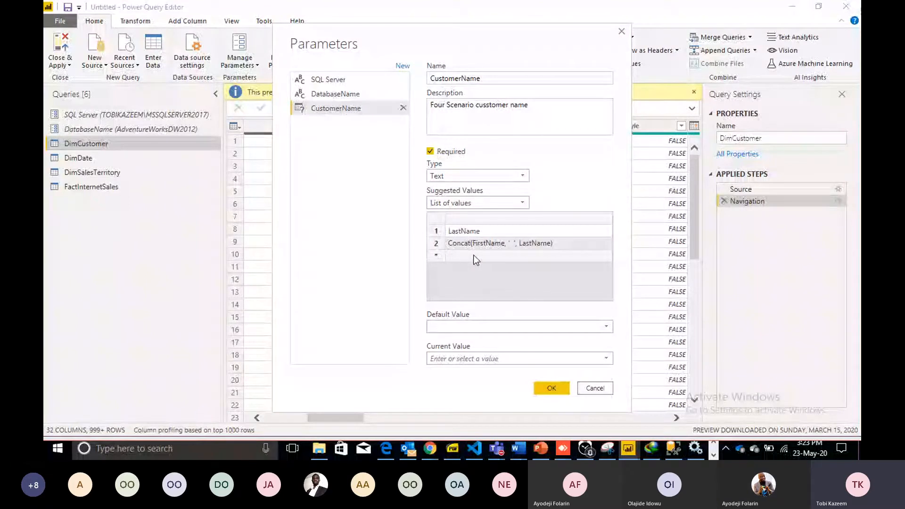
Recheck the notes in Visual Studio Code and add Concat(LastName, ' ', FirstName) as the third suggested value of the CustomerName parameter.
{"action": "left_click", "coordinate": [474, 255]}
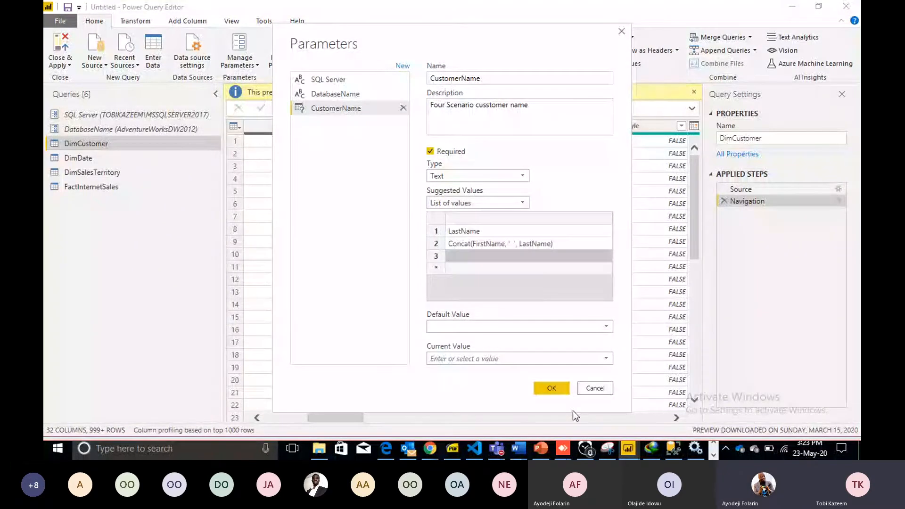
{"action": "mouse_move", "coordinate": [478, 451]}
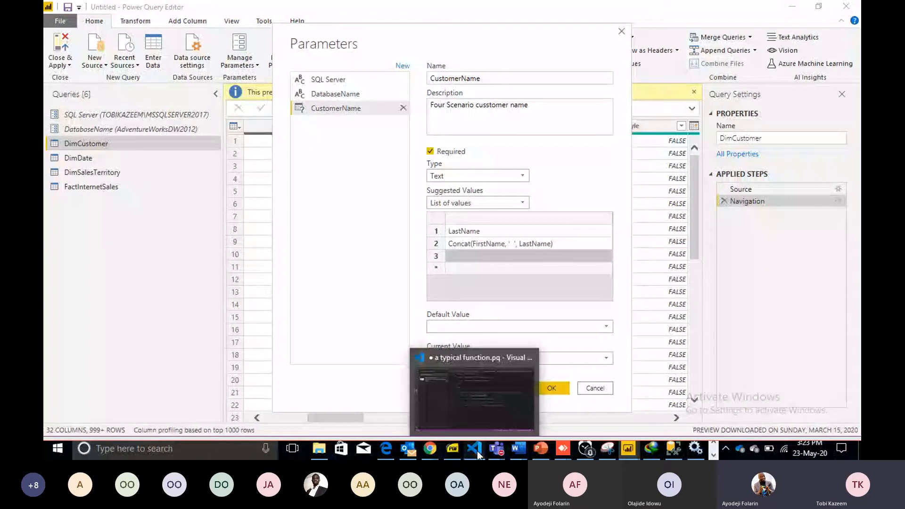
{"action": "left_click", "coordinate": [477, 451]}
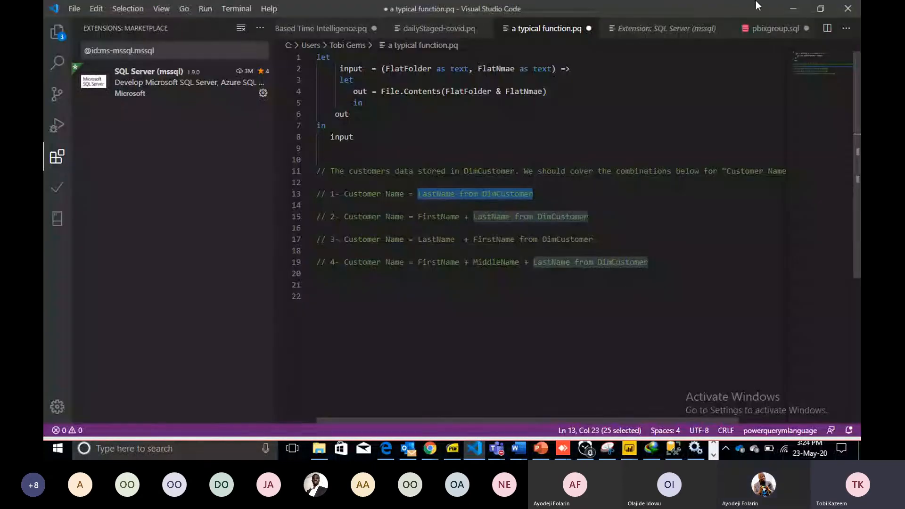
{"action": "left_click", "coordinate": [794, 14]}
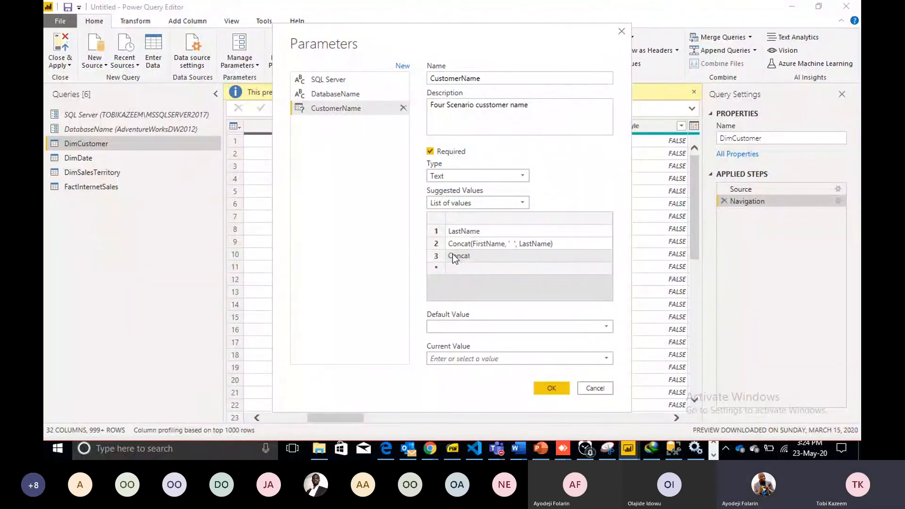
{"action": "type", "text": "(L"}
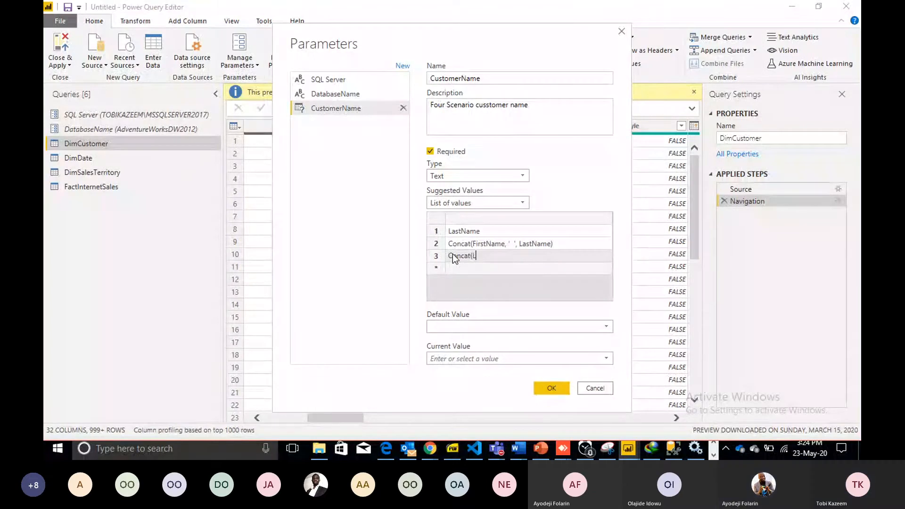
{"action": "type", "text": "astName, ' '"}
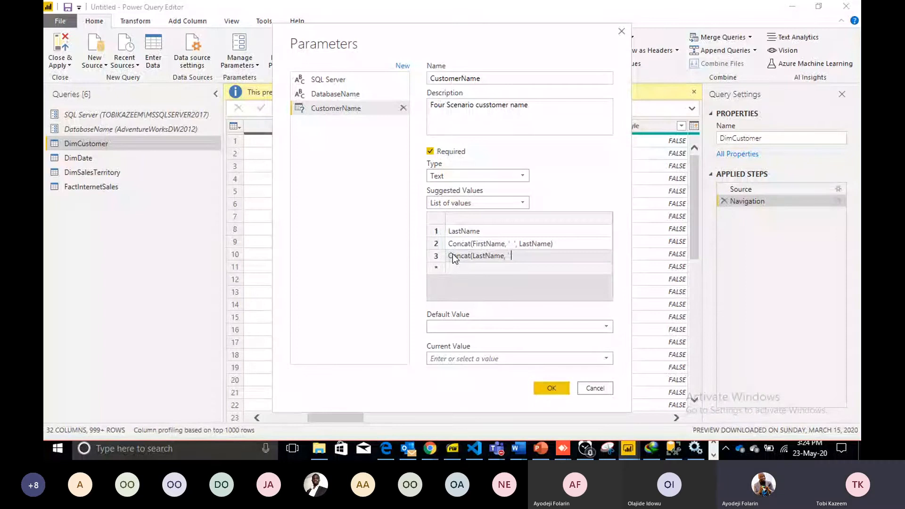
{"action": "key", "text": "BackSpace"}
{"action": "type", "text": "' '"}
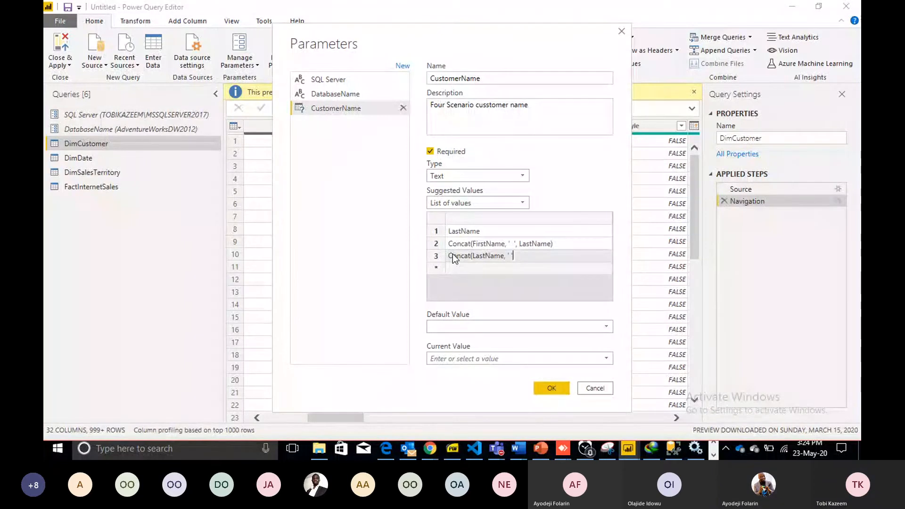
{"action": "type", "text": ", FirstName)"}
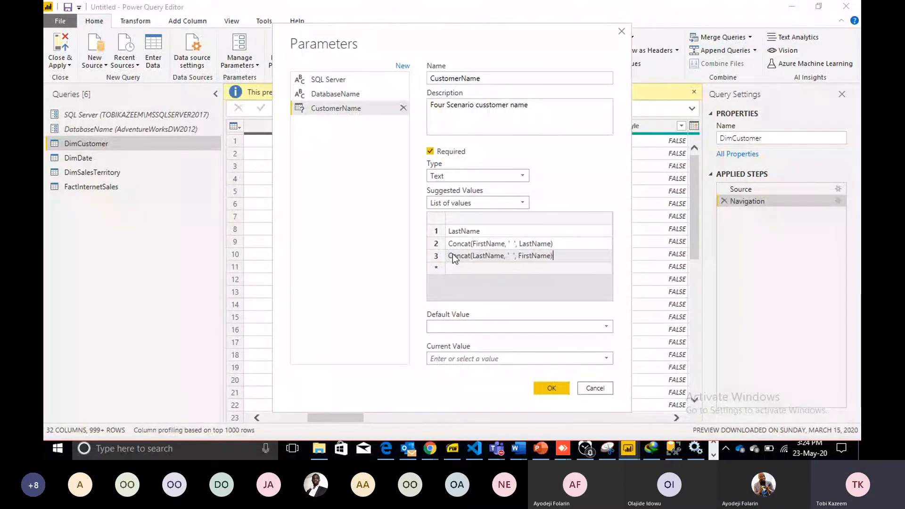
Consult the fourth combination in Visual Studio Code and add Concat(FirstName, ' ', MiddleName, ' ', LastName) as CustomerName's fourth suggested value.
{"action": "left_click", "coordinate": [438, 267]}
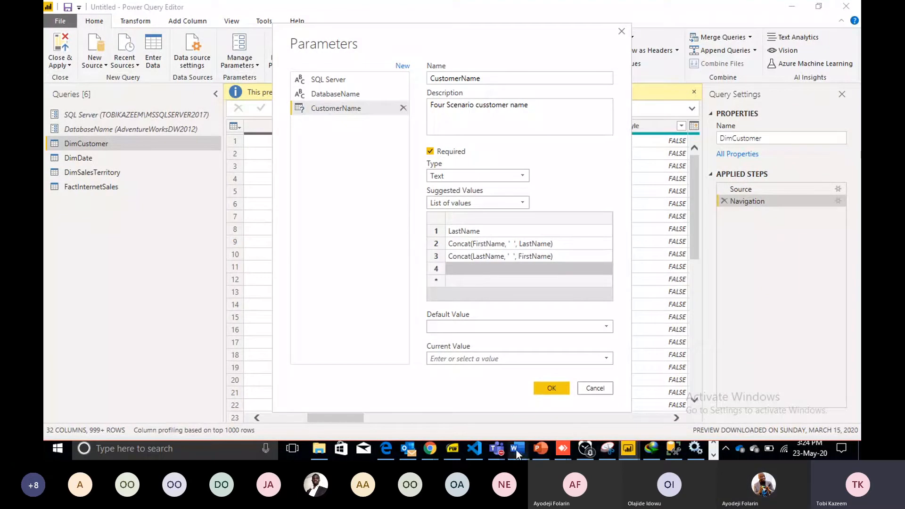
{"action": "left_click", "coordinate": [478, 455]}
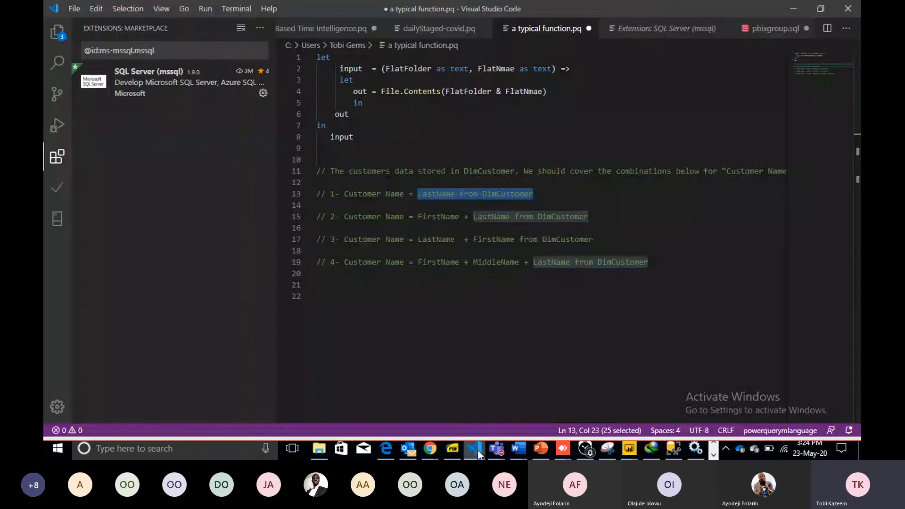
{"action": "left_click", "coordinate": [789, 9]}
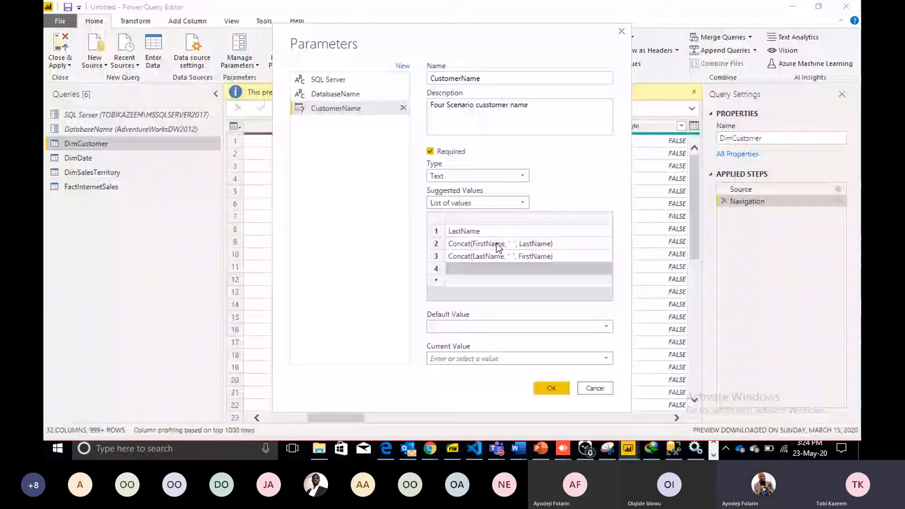
{"action": "left_click", "coordinate": [453, 268]}
{"action": "type", "text": "Concat("}
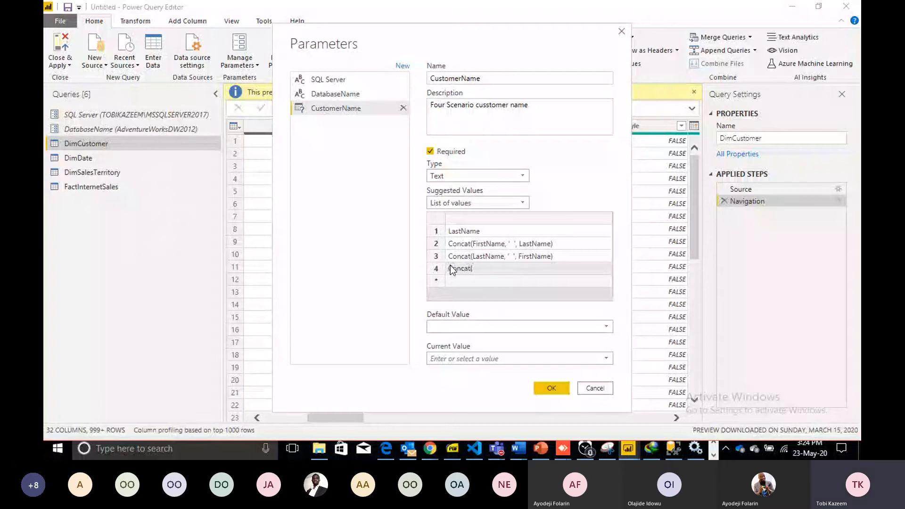
{"action": "type", "text": "FirstName"}
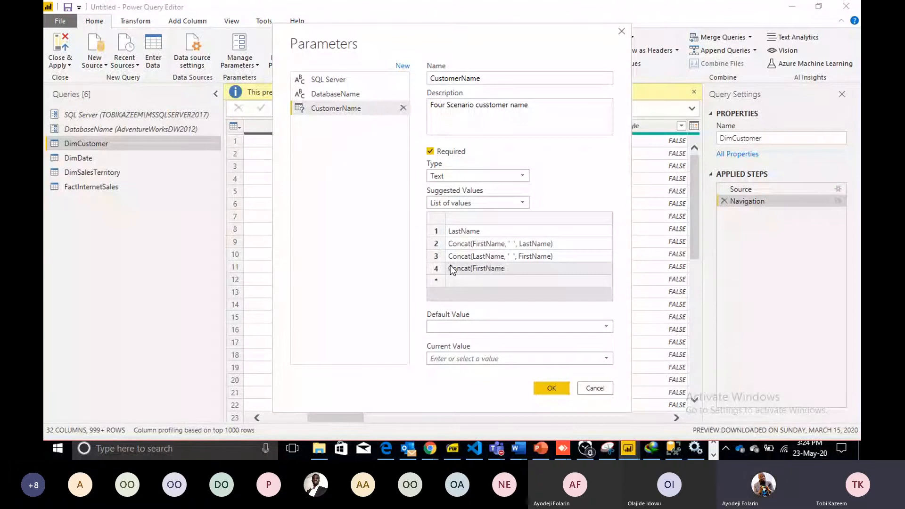
{"action": "type", "text": ", "}
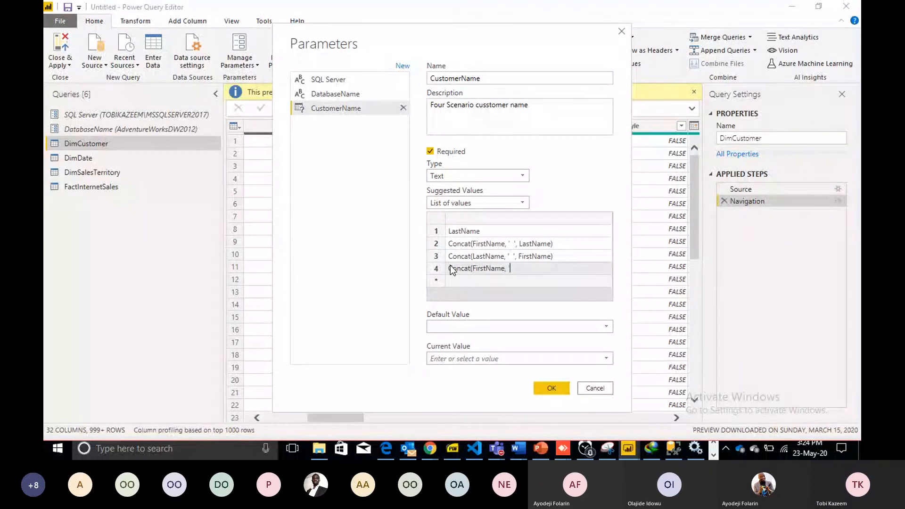
{"action": "type", "text": "' '"}
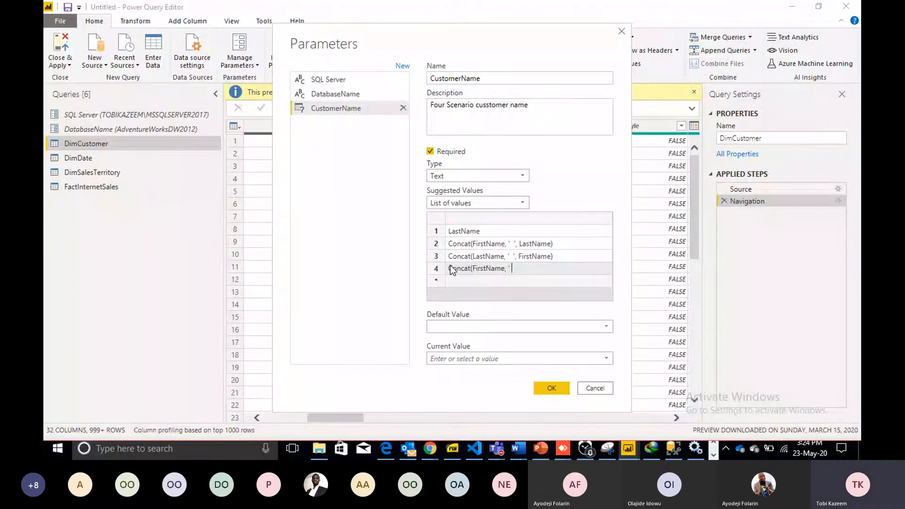
{"action": "type", "text": ","}
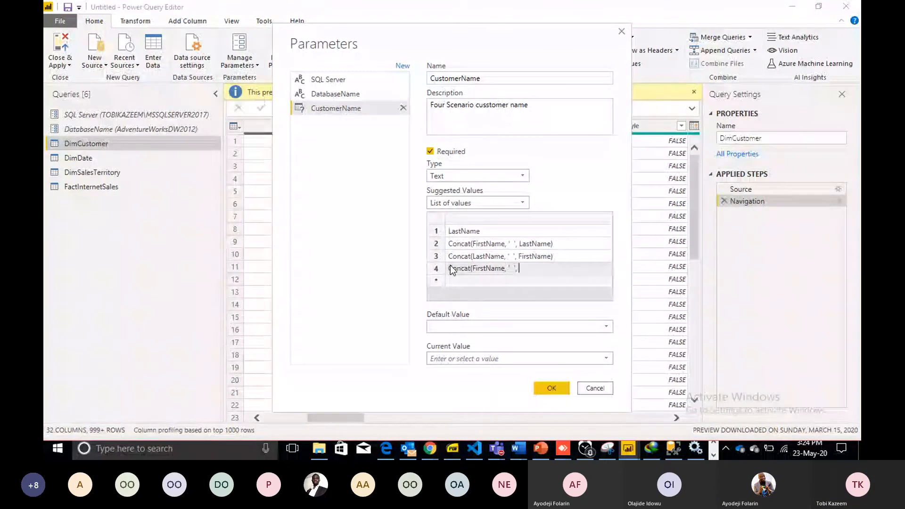
{"action": "type", "text": " Middl"}
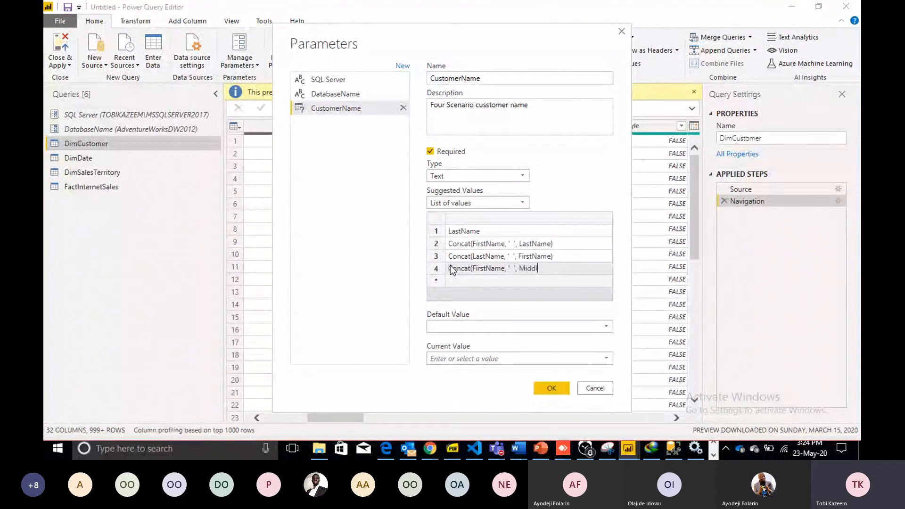
{"action": "type", "text": "eNa"}
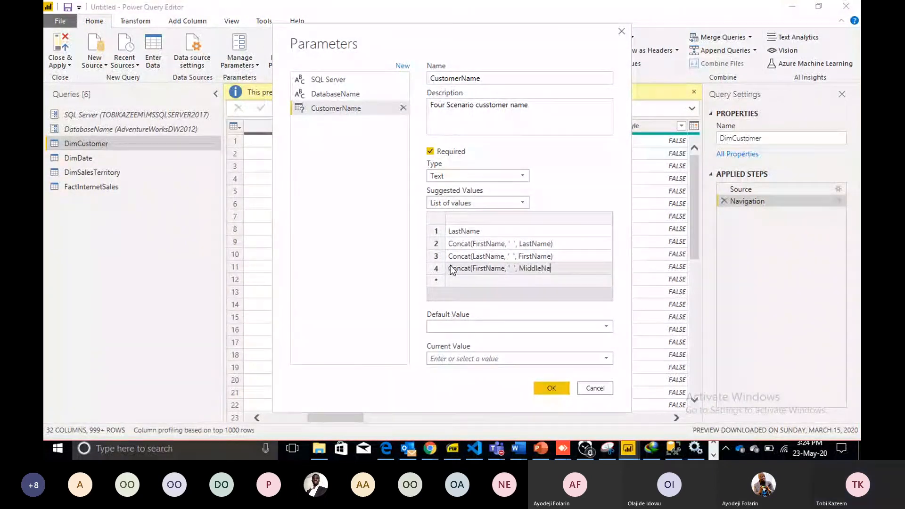
{"action": "type", "text": "m"}
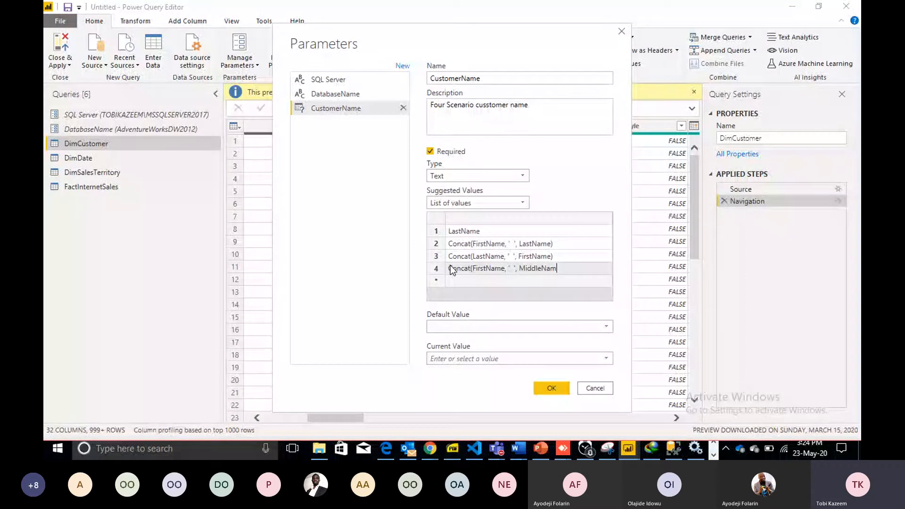
{"action": "type", "text": "e,"}
{"action": "type", "text": "' ',"}
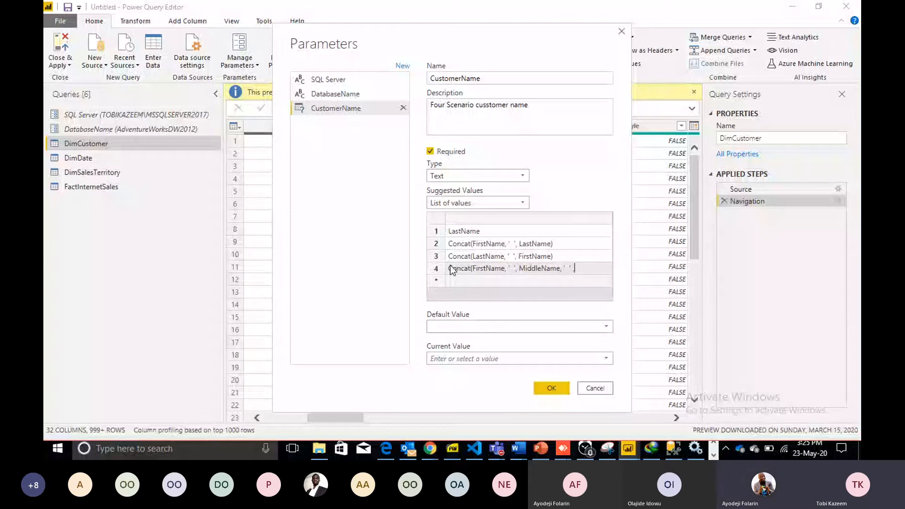
{"action": "type", "text": "LastName)"}
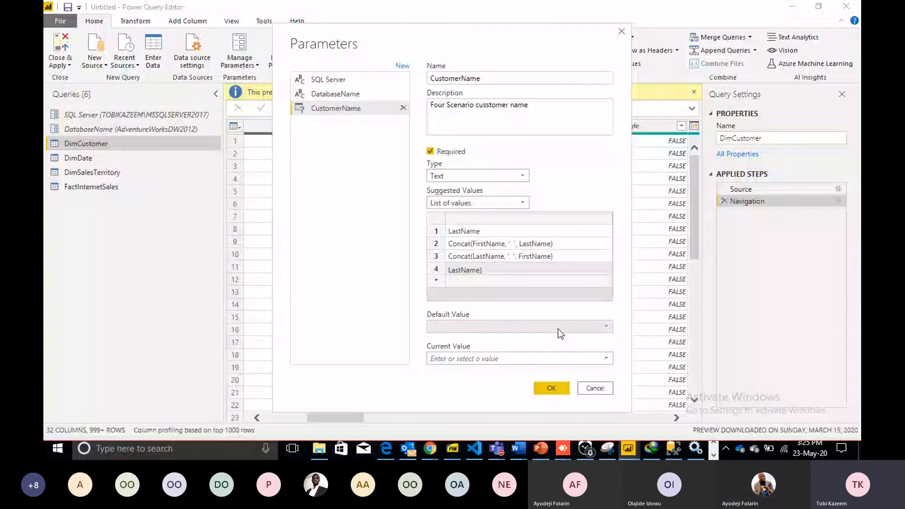
Set both the default value and the current value of the CustomerName parameter to Concat(LastName, ' ', FirstName).
{"action": "left_click", "coordinate": [559, 327]}
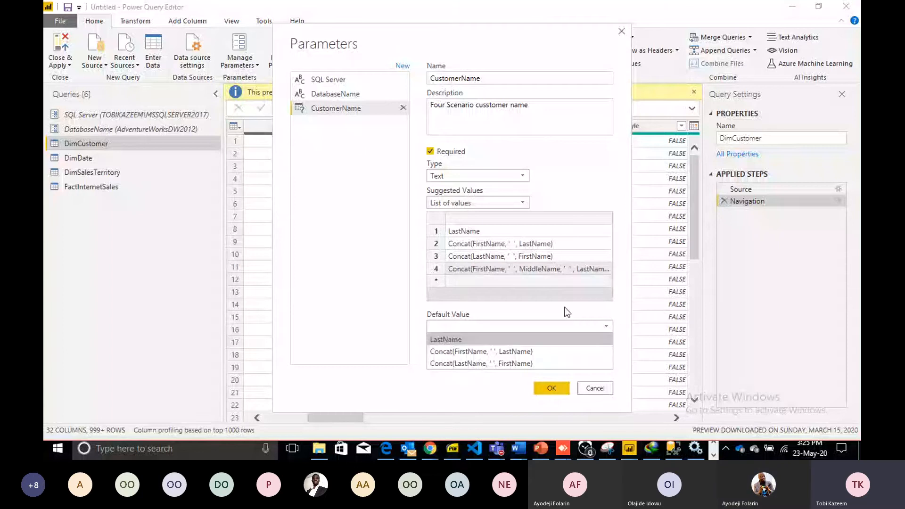
{"action": "left_click", "coordinate": [606, 326]}
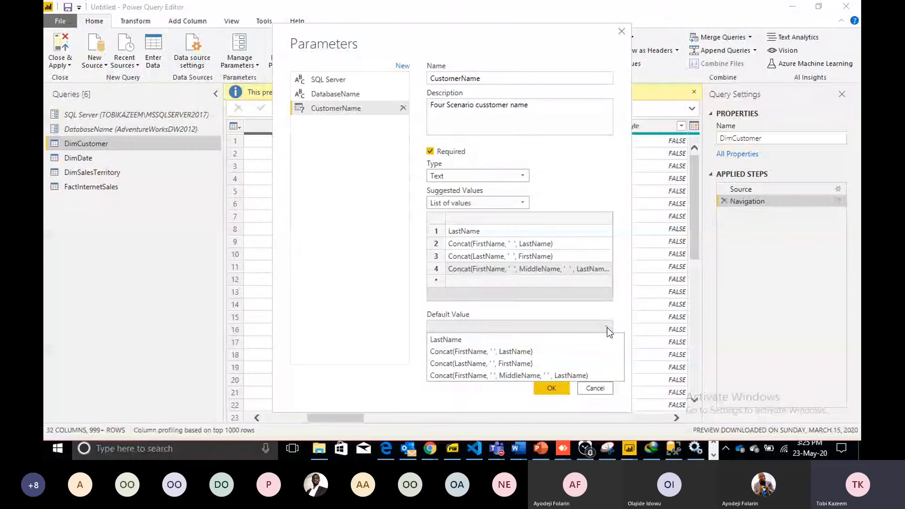
{"action": "left_click", "coordinate": [554, 364]}
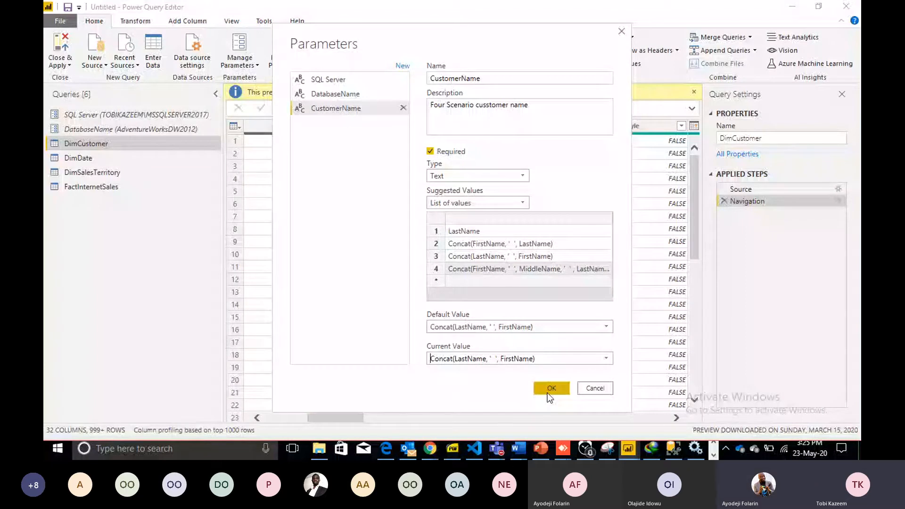
Save the CustomerName parameter and add a SQL Server source using the SQL Server parameter as server and DatabaseName as database.
{"action": "left_click", "coordinate": [551, 389]}
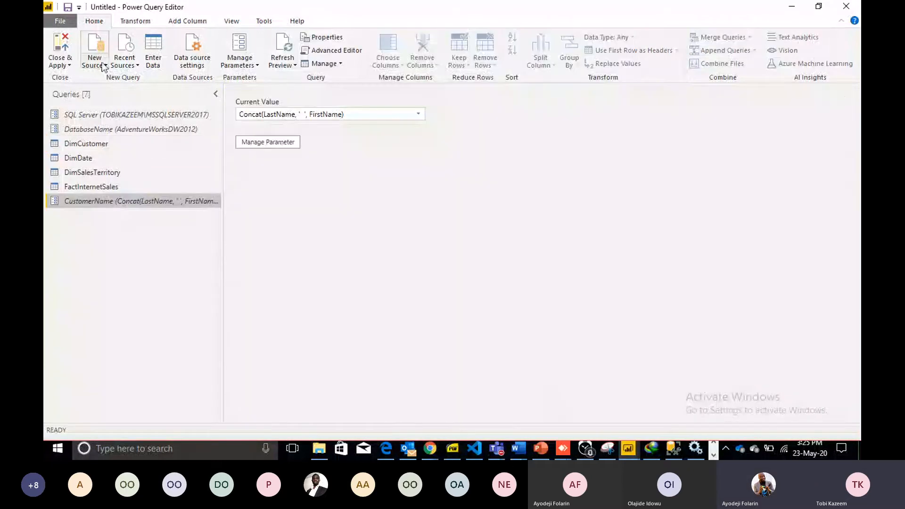
{"action": "left_click", "coordinate": [105, 66]}
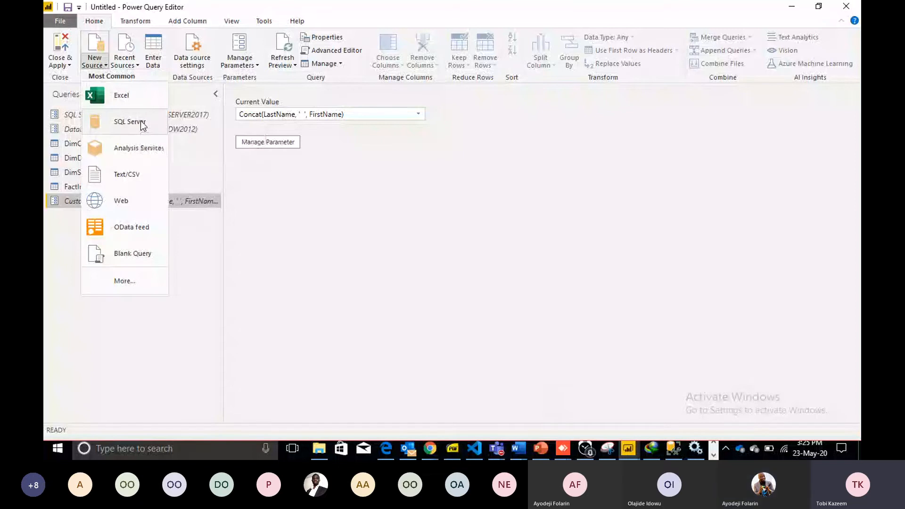
{"action": "left_click", "coordinate": [129, 122]}
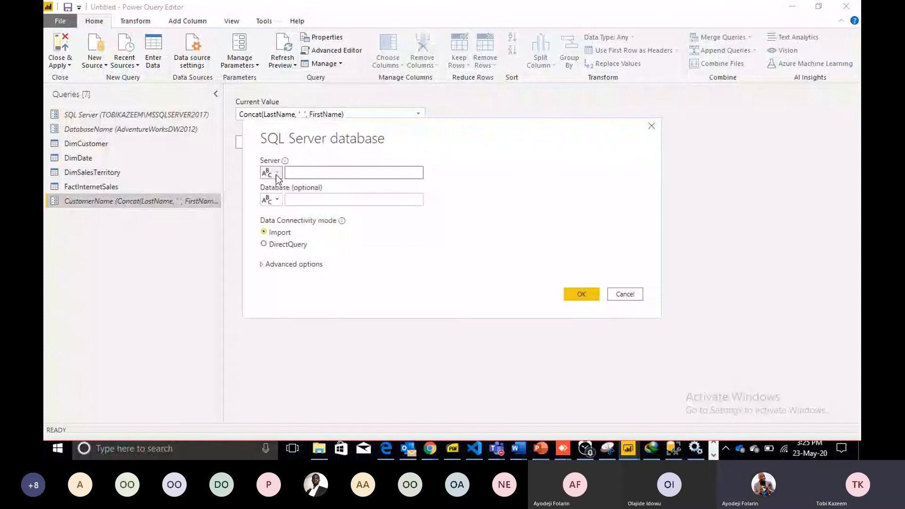
{"action": "left_click", "coordinate": [277, 173]}
{"action": "left_click", "coordinate": [300, 198]}
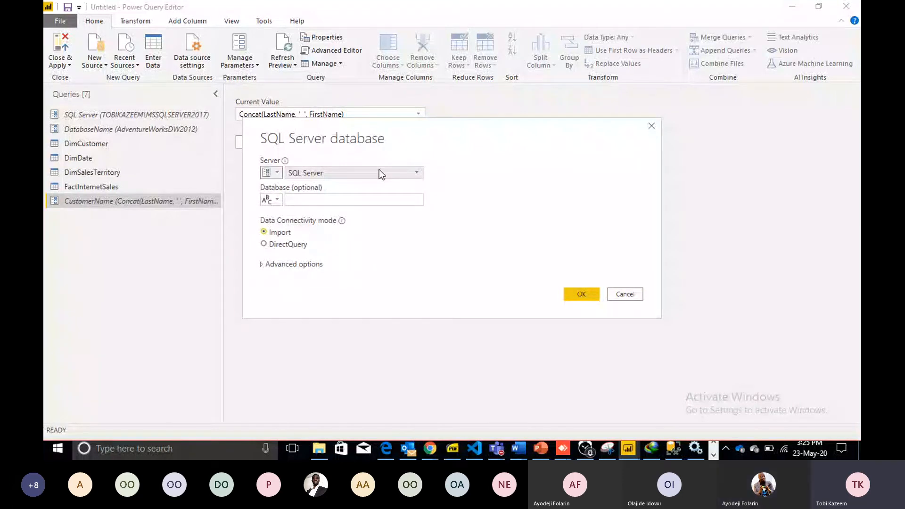
{"action": "left_click", "coordinate": [277, 200]}
{"action": "left_click", "coordinate": [297, 226]}
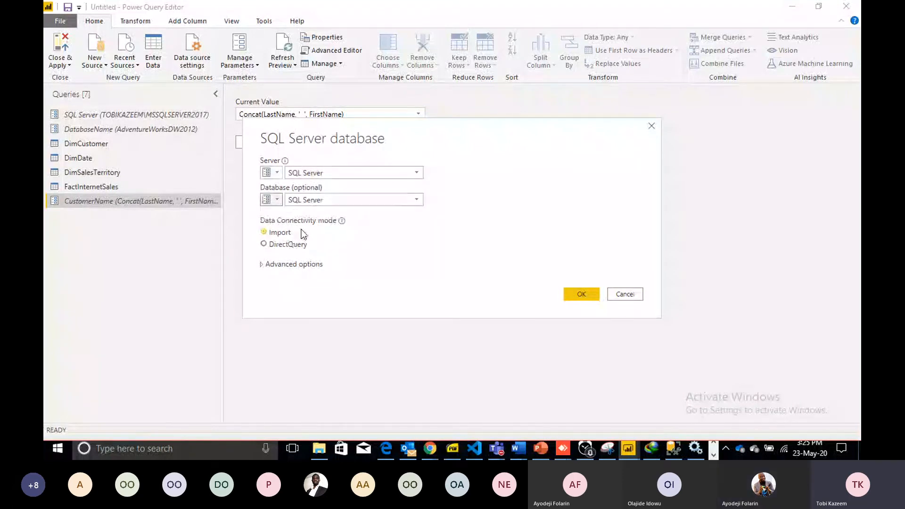
{"action": "left_click", "coordinate": [332, 200]}
{"action": "left_click", "coordinate": [326, 224]}
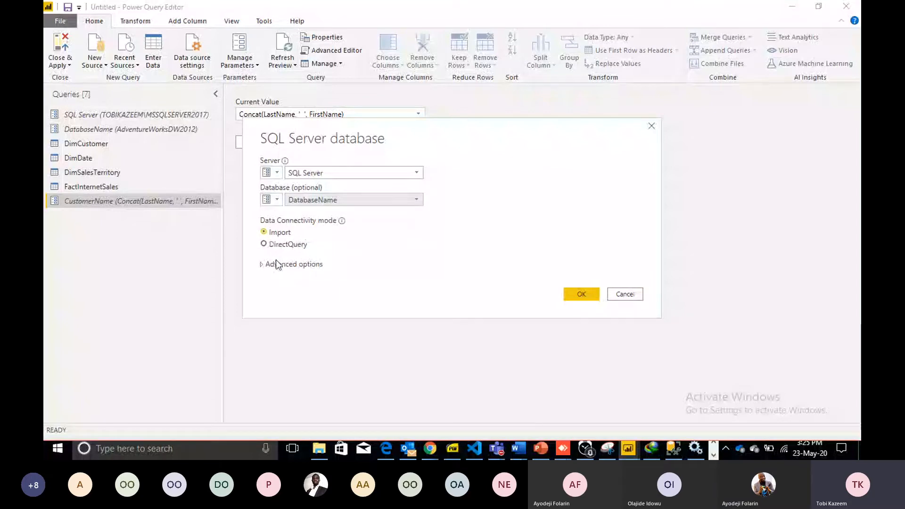
Expand the advanced connection options and copy the entire SELECT query from pbixgroup.sql in Visual Studio Code.
{"action": "left_click", "coordinate": [264, 271]}
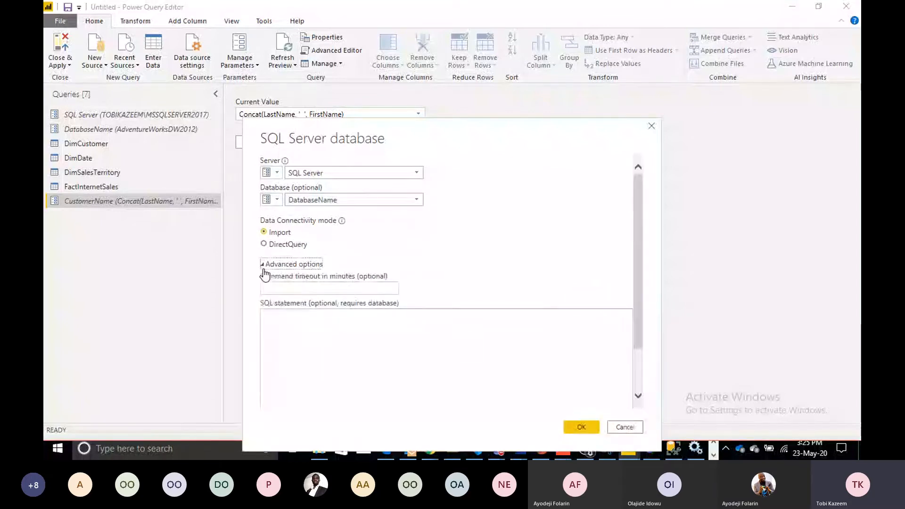
{"action": "left_click_drag", "start_coordinate": [640, 318], "coordinate": [642, 377]}
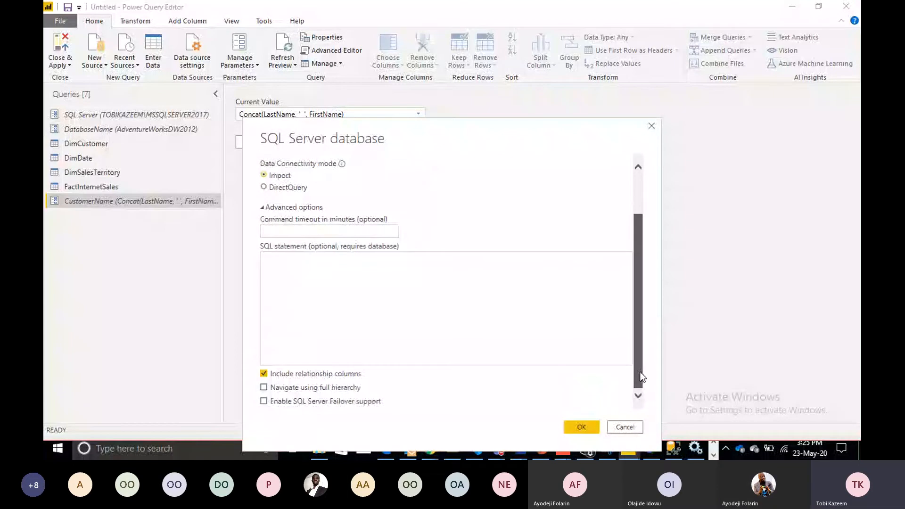
{"action": "left_click", "coordinate": [480, 454]}
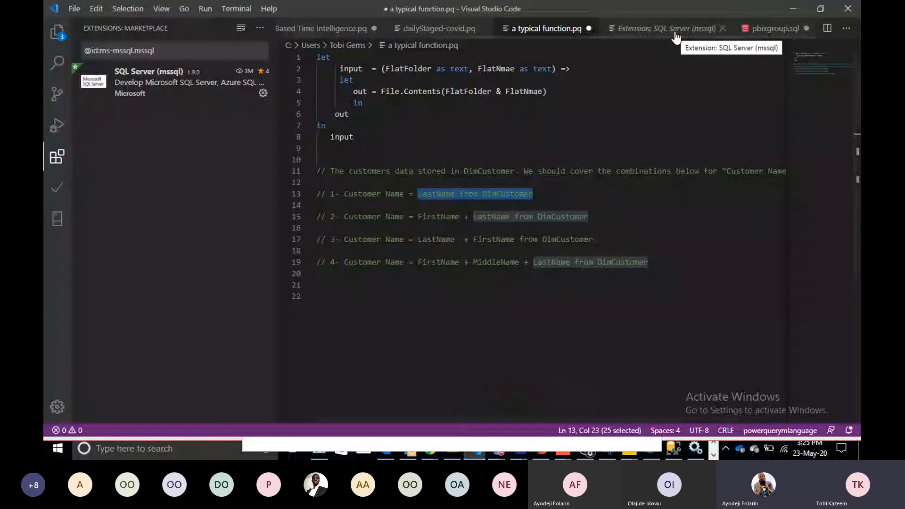
{"action": "left_click", "coordinate": [698, 29]}
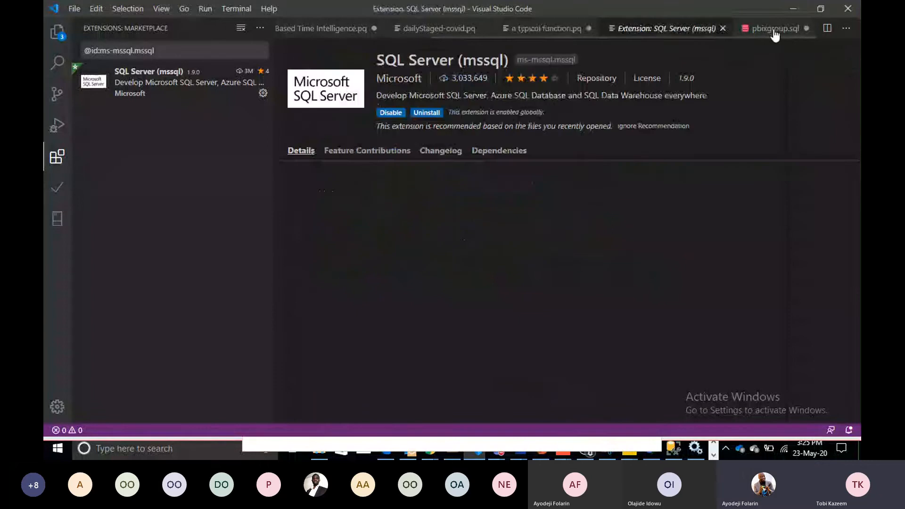
{"action": "left_click", "coordinate": [775, 29]}
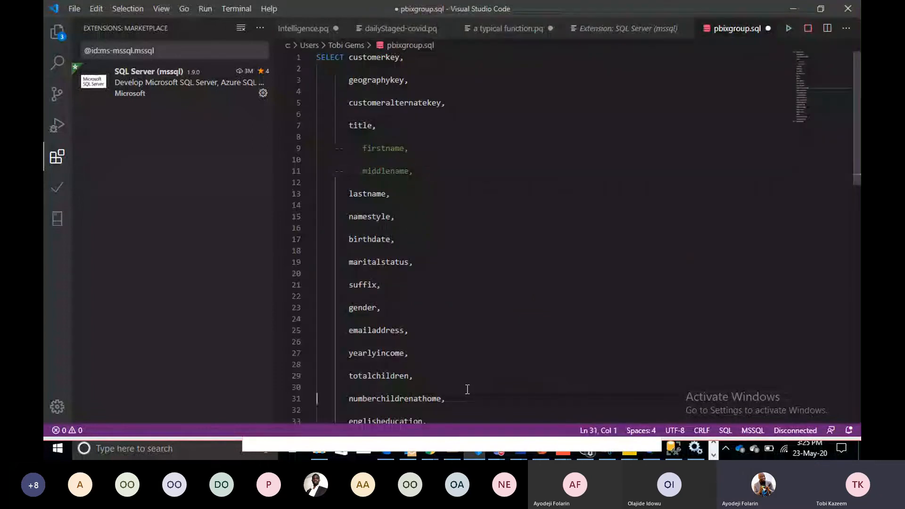
{"action": "key", "text": "ctrl+End"}
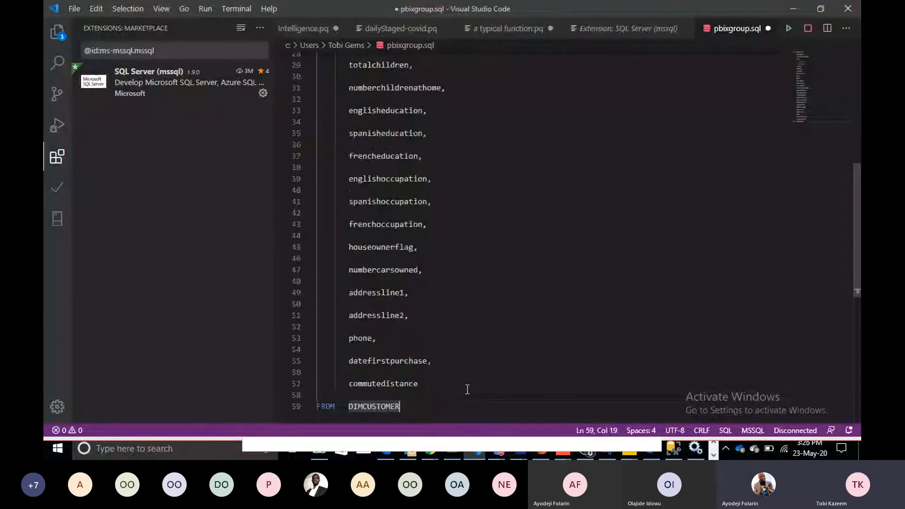
{"action": "left_click_drag", "start_coordinate": [467, 406], "coordinate": [321, 3]}
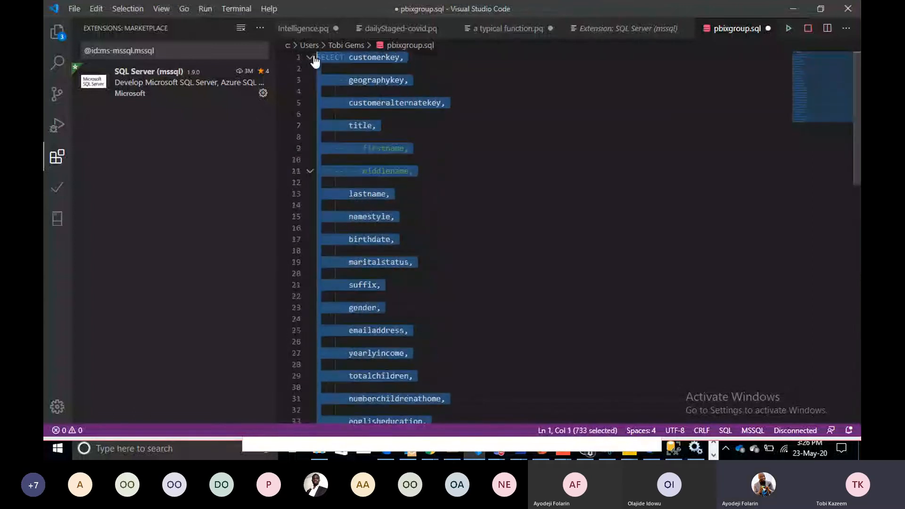
Return to Power Query Editor, paste the DIMCUSTOMER query as the SQL statement and try to connect.
{"action": "left_click", "coordinate": [629, 453]}
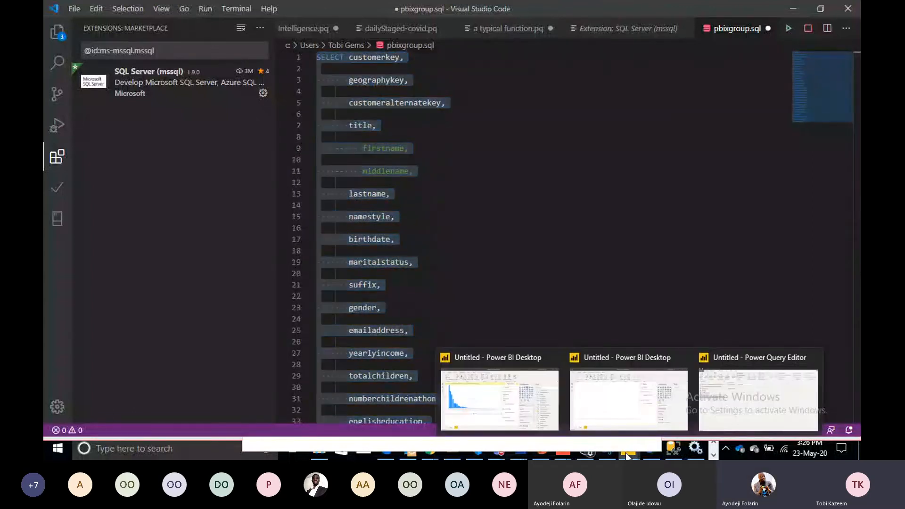
{"action": "left_click", "coordinate": [723, 405]}
{"action": "left_click", "coordinate": [293, 232]}
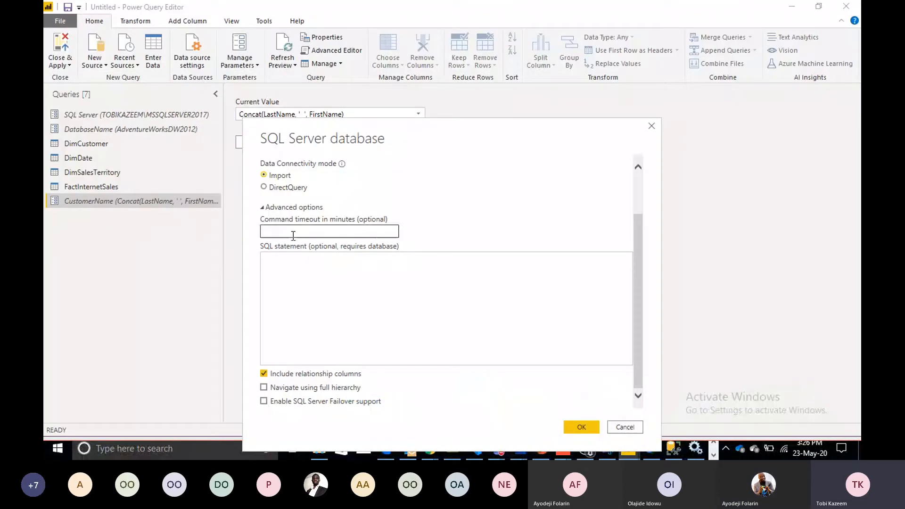
{"action": "left_click", "coordinate": [278, 269]}
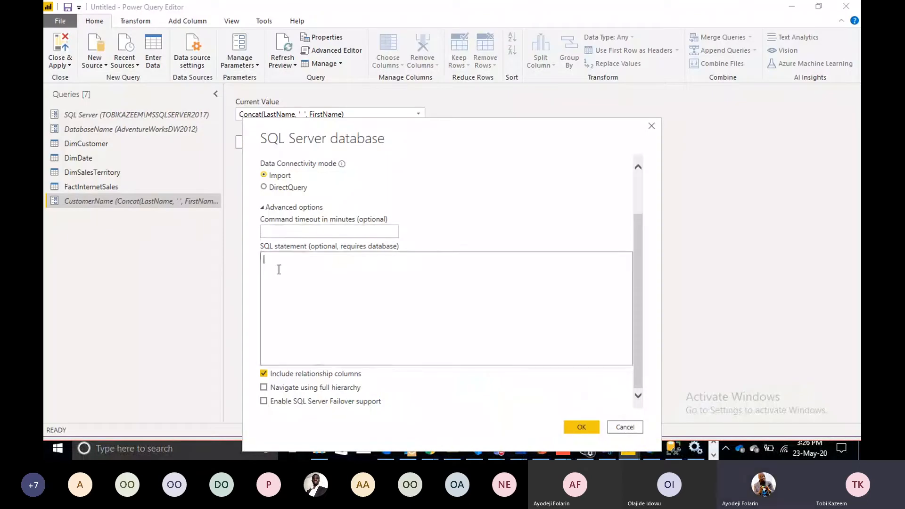
{"action": "key", "text": "ctrl+v"}
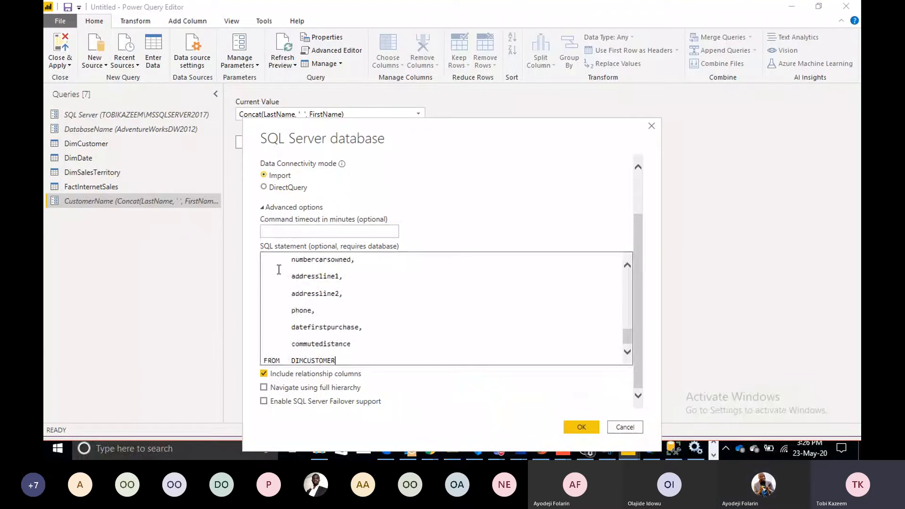
{"action": "left_click", "coordinate": [582, 427]}
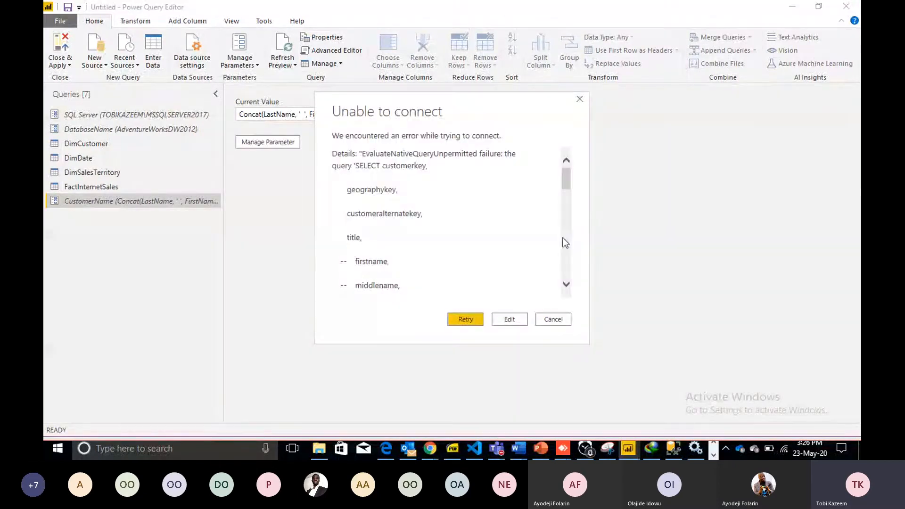
Delete the commented-out firstname and middlename lines from the SQL statement and retry the connection.
{"action": "left_click", "coordinate": [465, 320]}
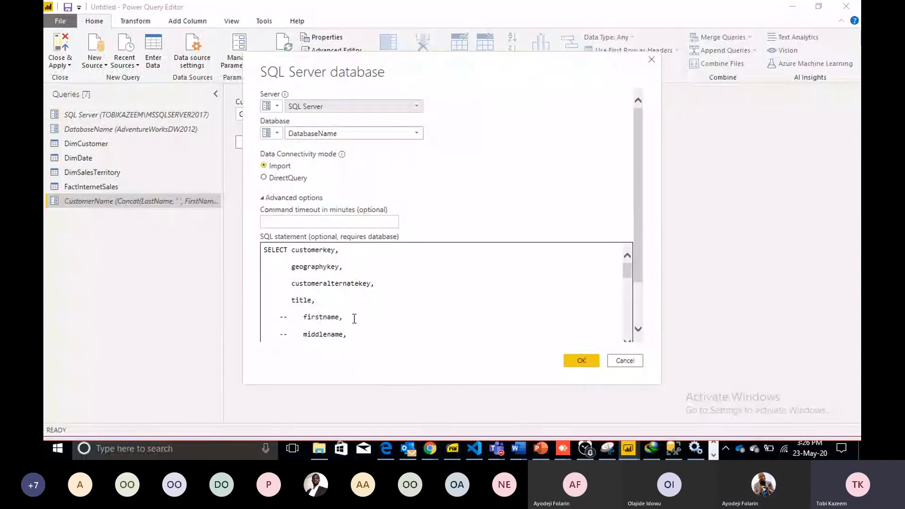
{"action": "left_click_drag", "start_coordinate": [354, 338], "coordinate": [279, 314]}
{"action": "key", "text": "BackSpace"}
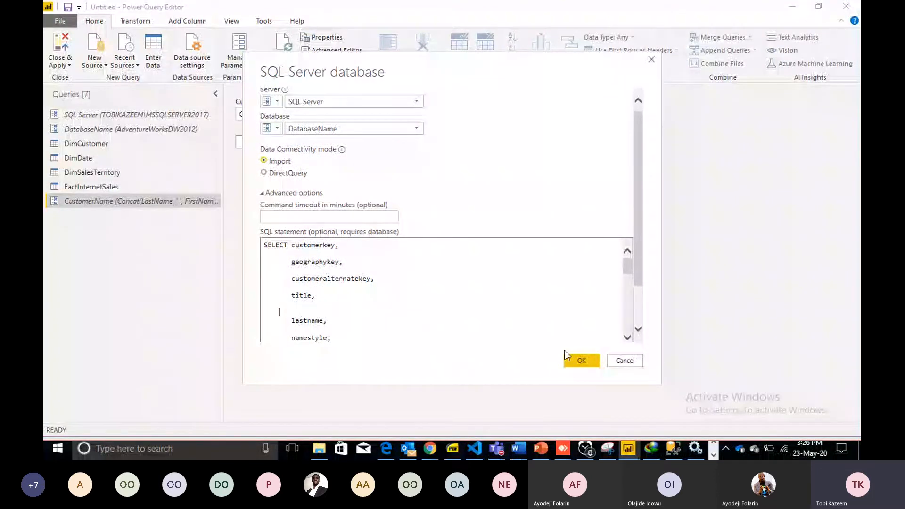
{"action": "left_click", "coordinate": [573, 360]}
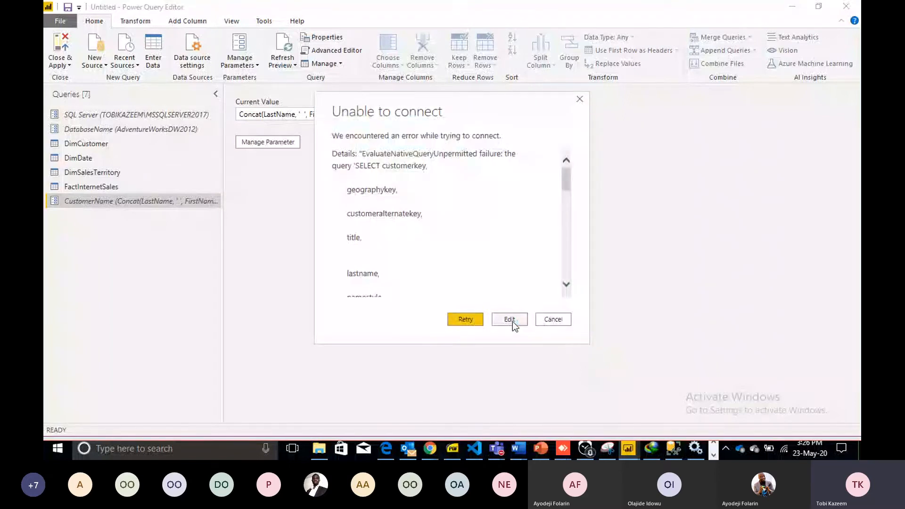
Read through the connection error, reopen the SQL statement and add a FROM line after commutedistance.
{"action": "left_click_drag", "start_coordinate": [566, 184], "coordinate": [566, 207]}
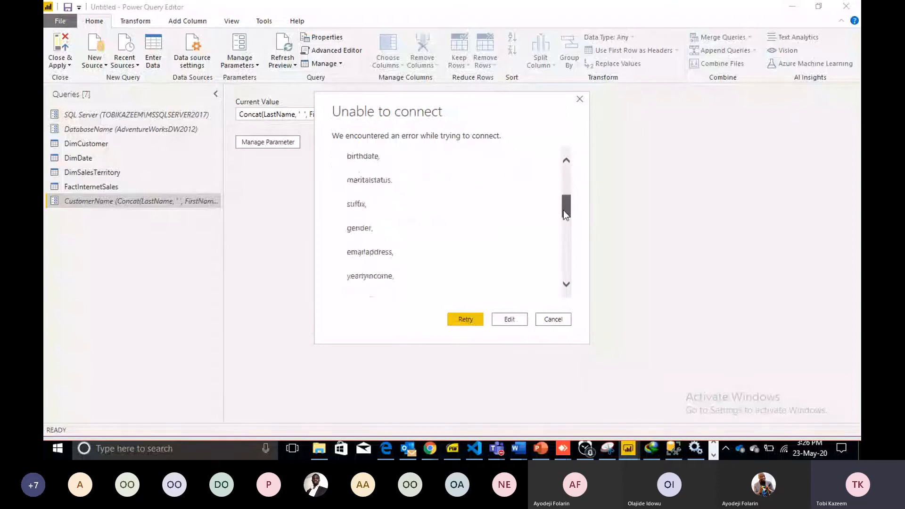
{"action": "key", "text": "Escape"}
{"action": "left_click", "coordinate": [272, 146]}
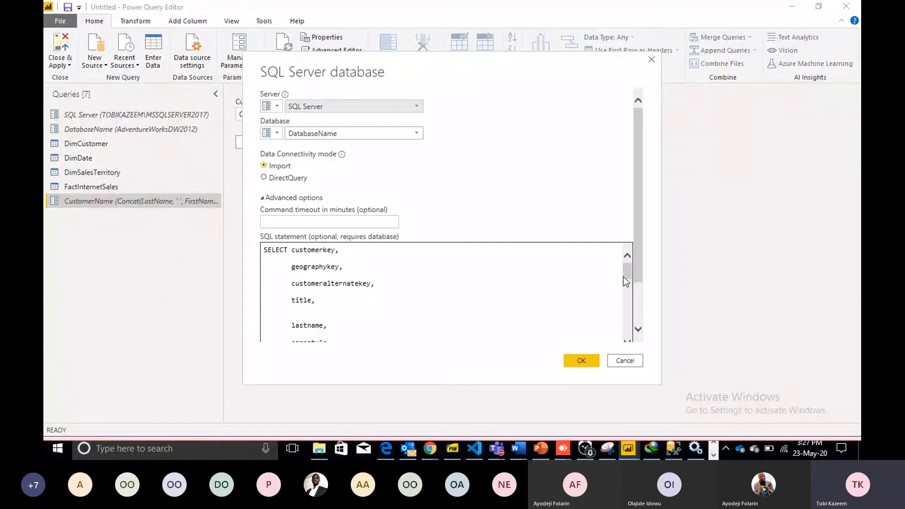
{"action": "left_click_drag", "start_coordinate": [623, 277], "coordinate": [627, 333]}
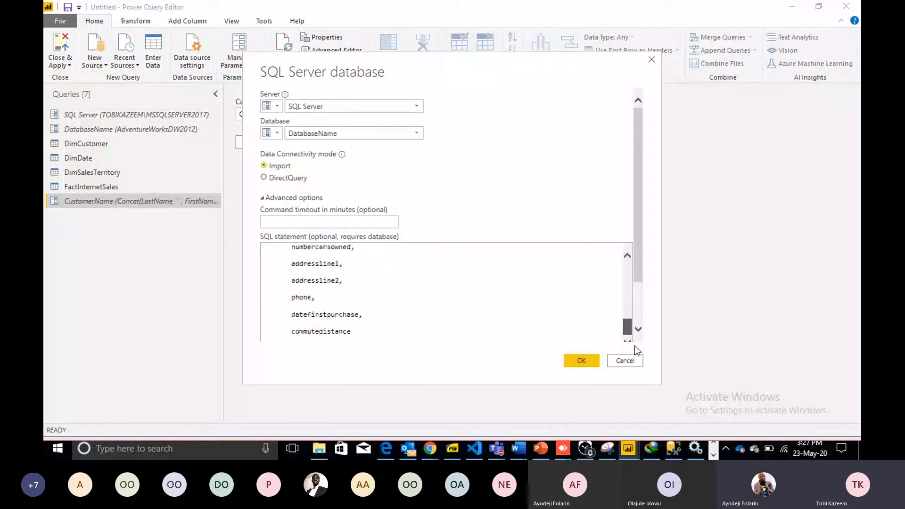
{"action": "left_click", "coordinate": [366, 333]}
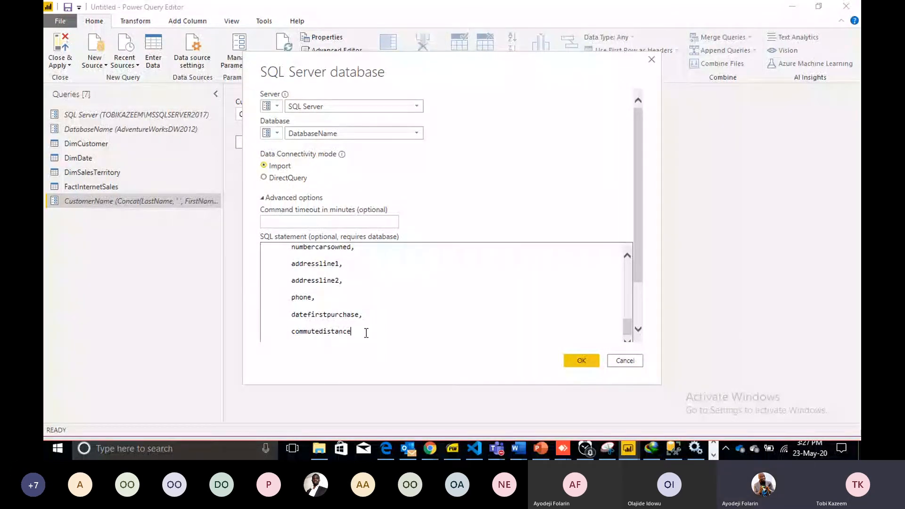
{"action": "key", "text": "Return"}
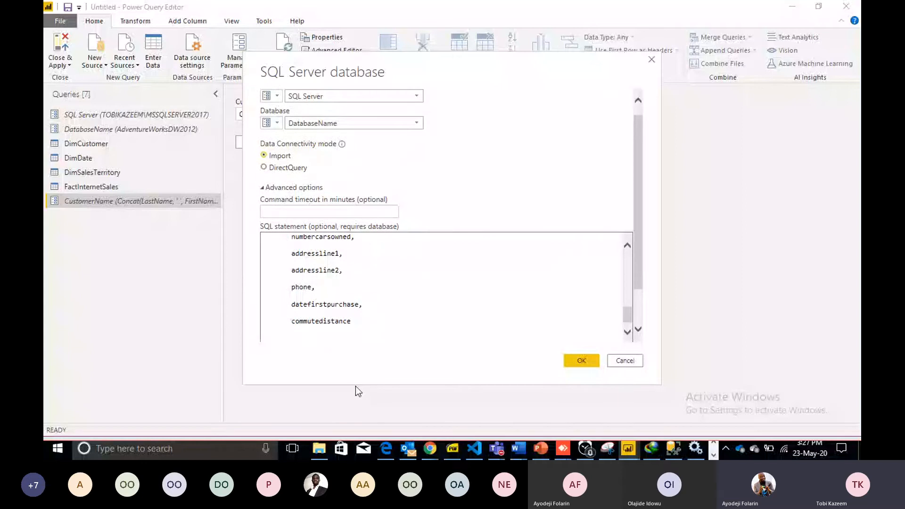
{"action": "type", "text": "F"}
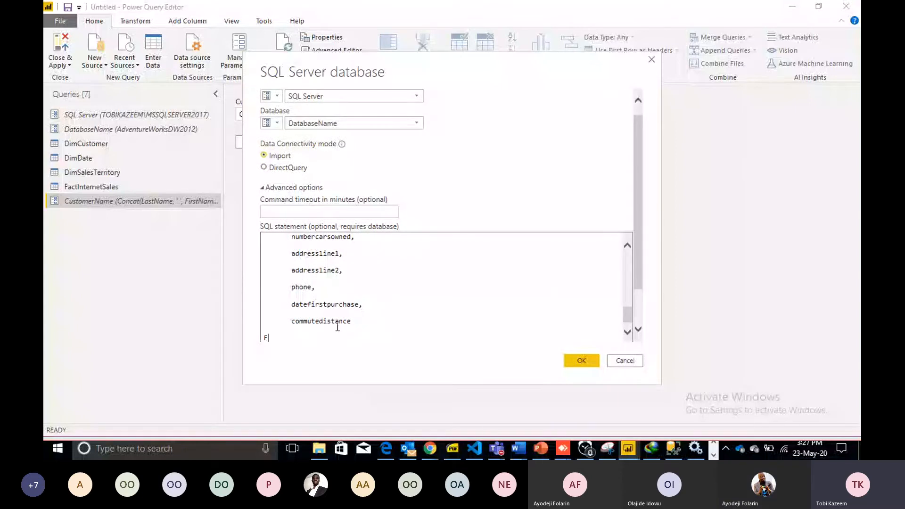
{"action": "type", "text": "ROM"}
Look up the table name in pbixgroup.sql in Visual Studio Code and complete the new FROM line with DIMCUSTOMER in Power Query Editor.
{"action": "key", "text": "alt+Tab"}
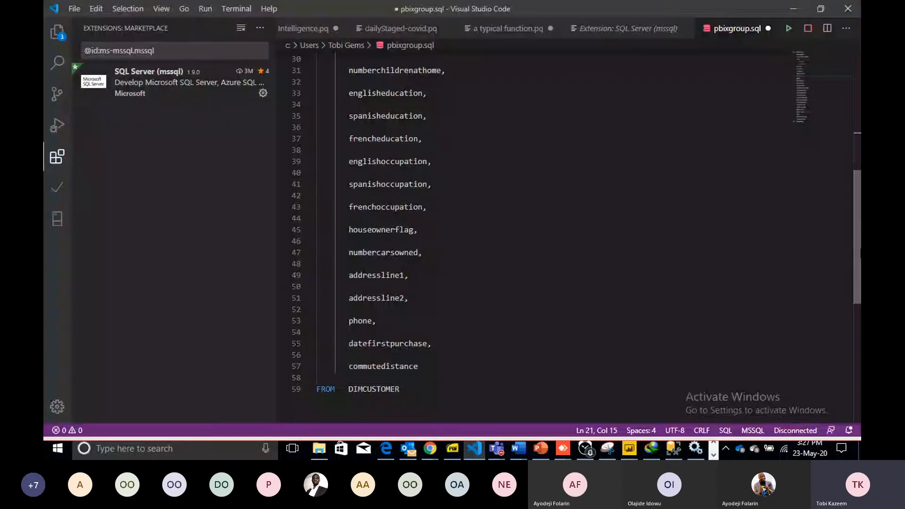
{"action": "left_click_drag", "start_coordinate": [861, 253], "coordinate": [861, 275]}
{"action": "left_click", "coordinate": [407, 332]}
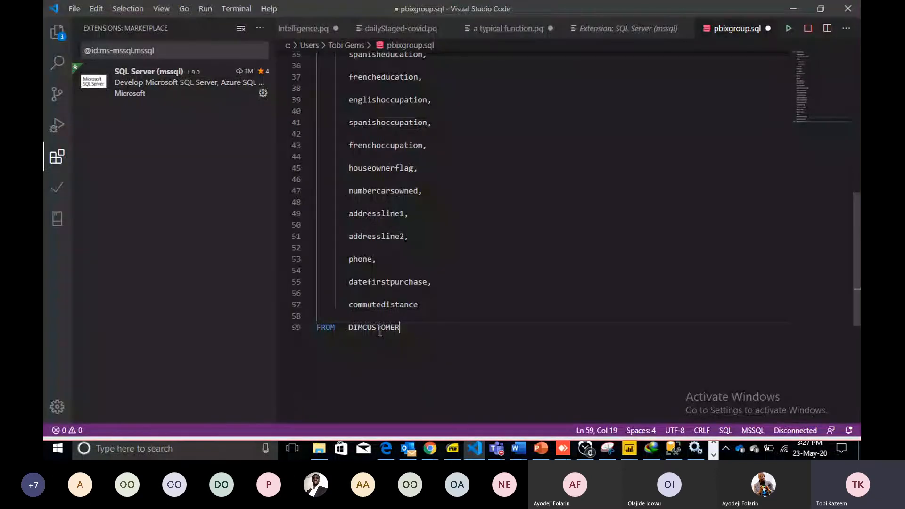
{"action": "left_click_drag", "start_coordinate": [400, 328], "coordinate": [350, 329]}
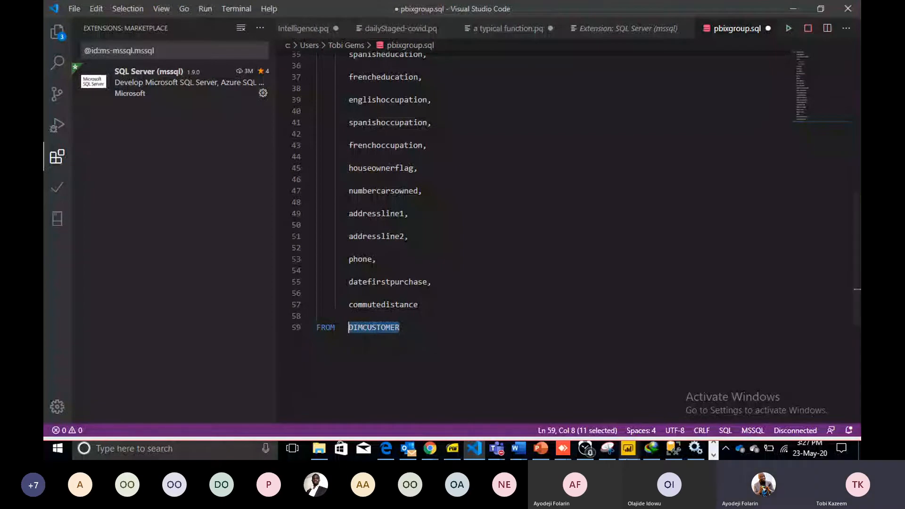
{"action": "key", "text": "alt+Tab"}
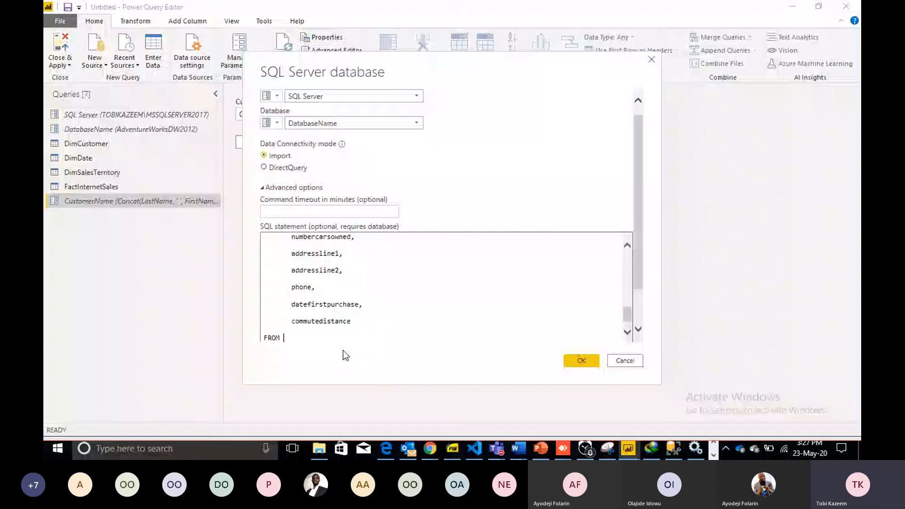
{"action": "type", "text": "DIMCUSTOMER"}
Remove the duplicate FROM DIMCUSTOMER line, try the connection again and read the error details.
{"action": "left_click_drag", "start_coordinate": [627, 320], "coordinate": [627, 333]}
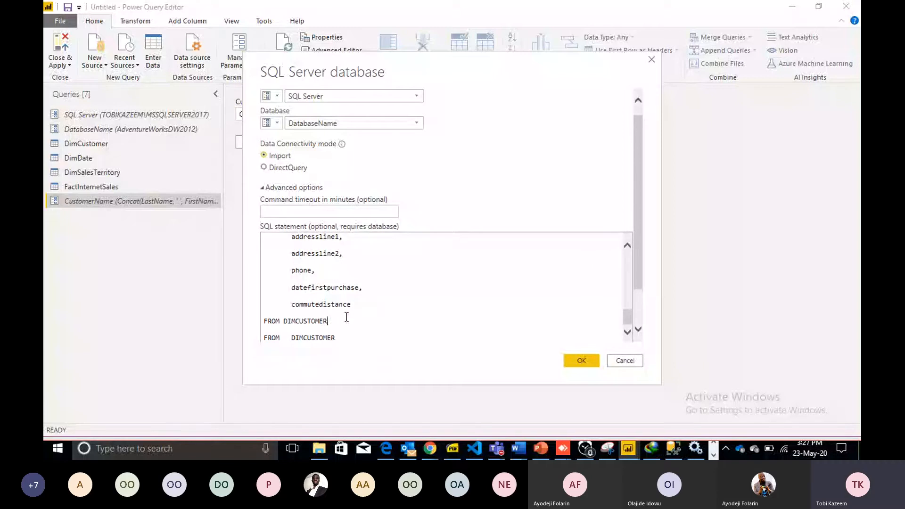
{"action": "left_click_drag", "start_coordinate": [346, 317], "coordinate": [299, 317]}
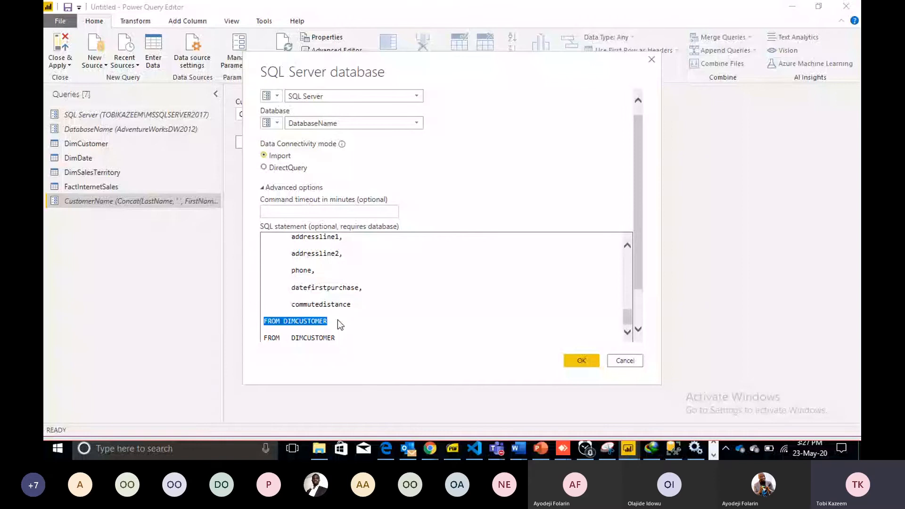
{"action": "key", "text": "Delete"}
{"action": "left_click", "coordinate": [583, 360]}
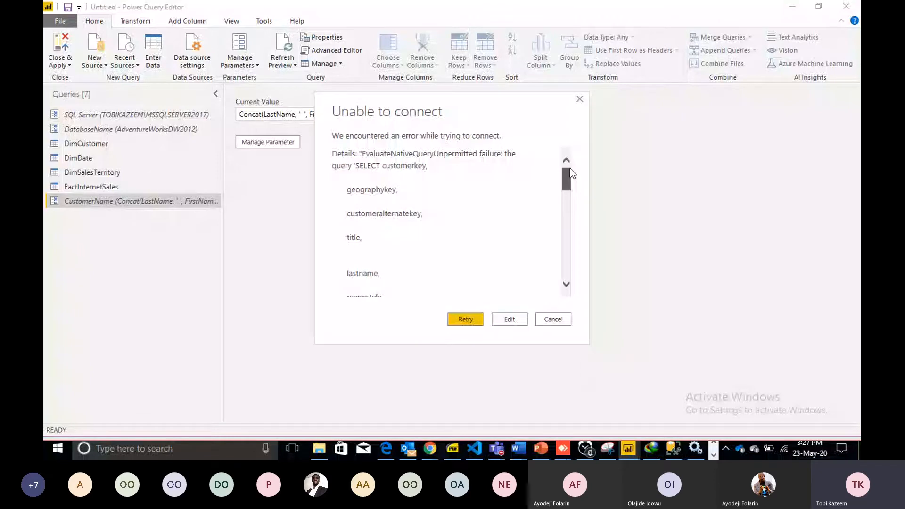
{"action": "left_click_drag", "start_coordinate": [570, 169], "coordinate": [570, 207]}
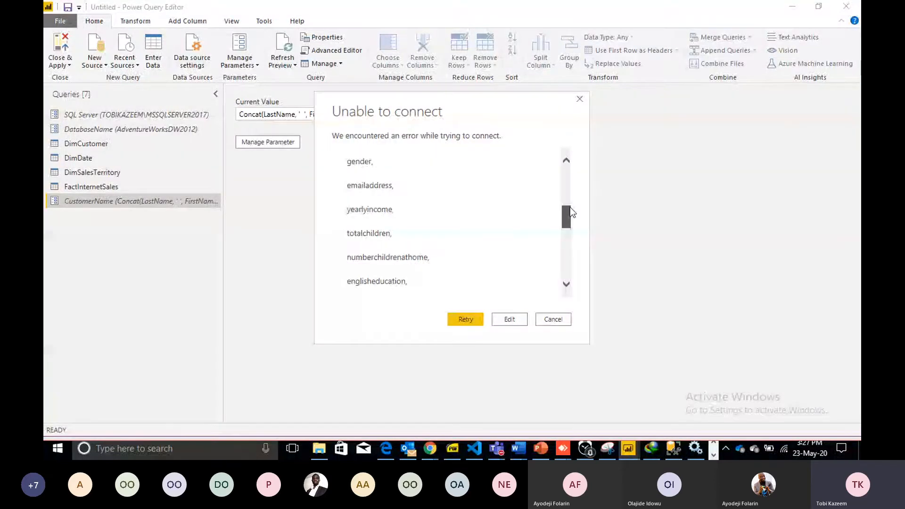
{"action": "left_click", "coordinate": [554, 319]}
Reopen the connection settings and check the server parameter, the end of the SQL statement and the remaining advanced options.
{"action": "mouse_move", "coordinate": [628, 451]}
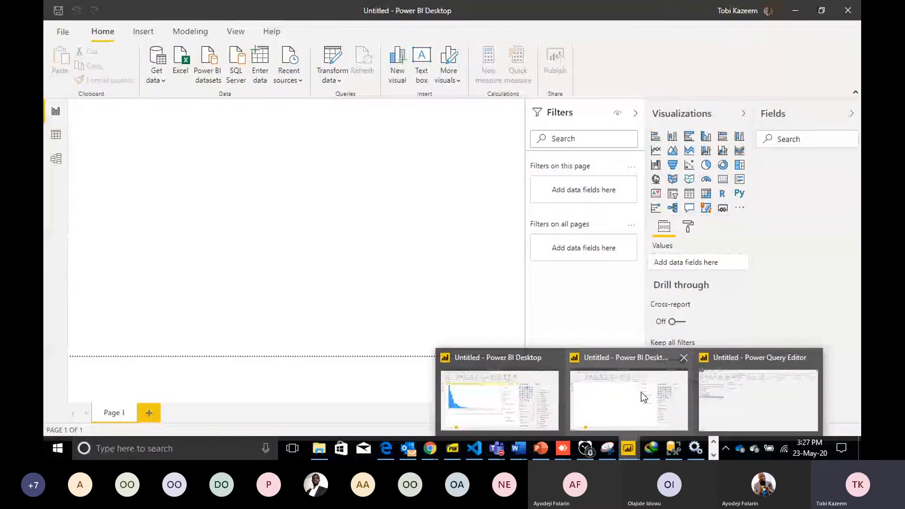
{"action": "left_click", "coordinate": [642, 392]}
{"action": "left_click", "coordinate": [414, 106]}
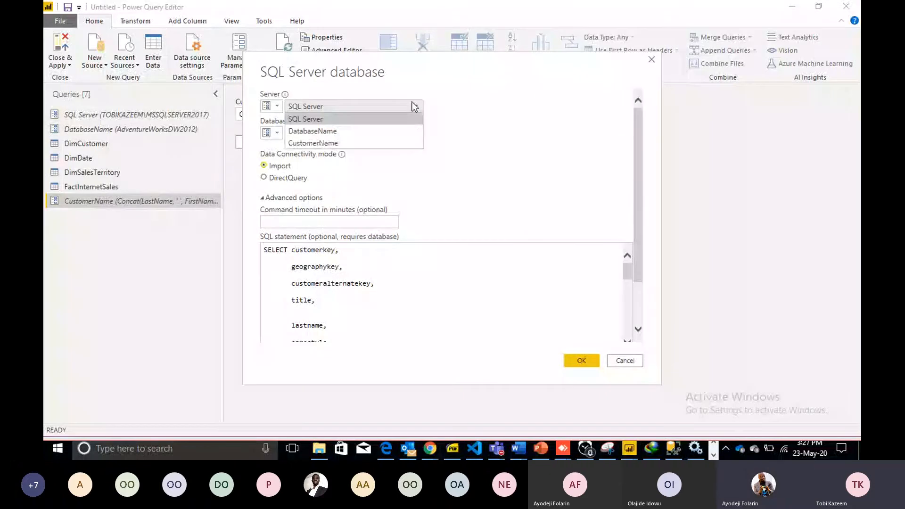
{"action": "left_click", "coordinate": [389, 123]}
{"action": "left_click_drag", "start_coordinate": [628, 276], "coordinate": [626, 340]}
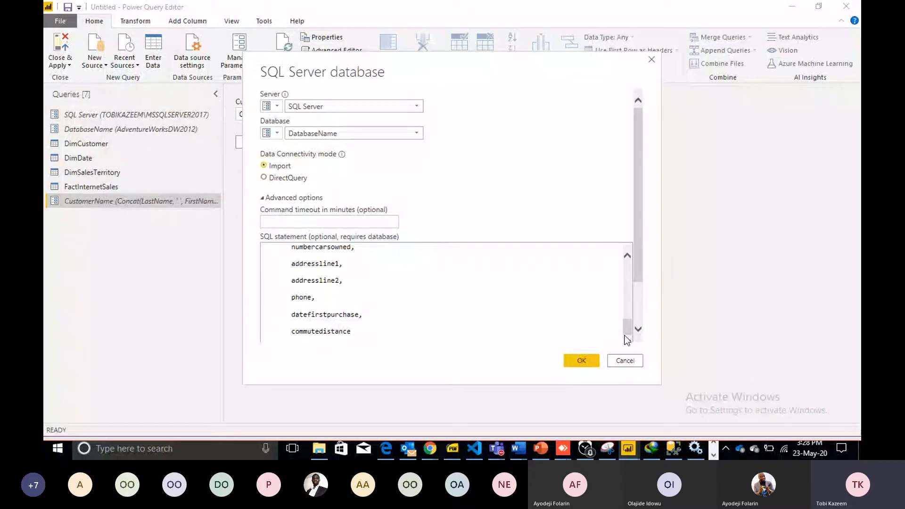
{"action": "scroll", "coordinate": [638, 328], "scroll_direction": "down", "scroll_amount": 2}
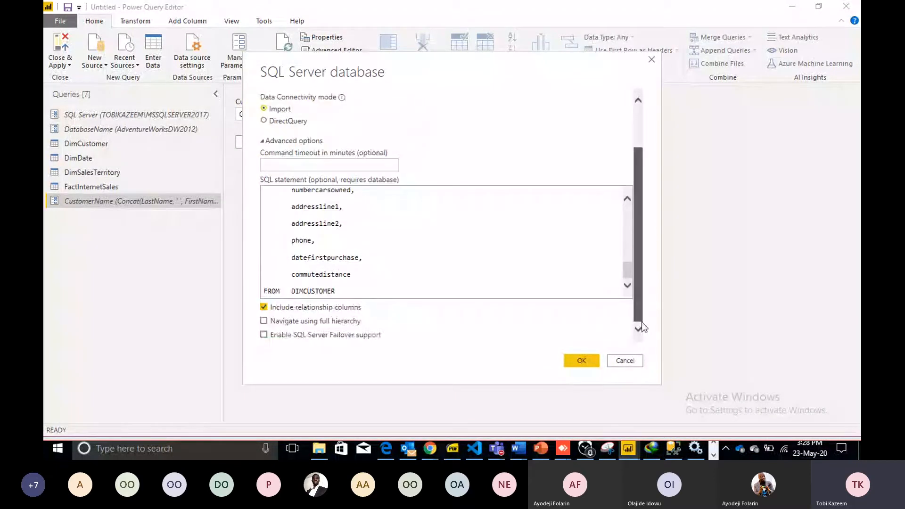
Try to load the DIMCUSTOMER query from the SQL Server database using the entered SQL statement.
{"action": "left_click", "coordinate": [576, 358]}
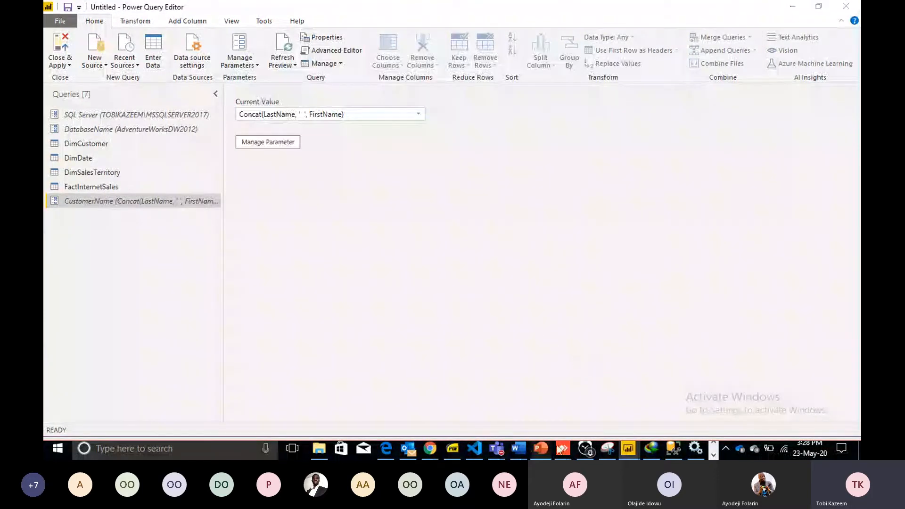
Switch to the other Power Query Editor window and inspect Query1's source code in the Advanced Editor without changing it.
{"action": "mouse_move", "coordinate": [629, 455]}
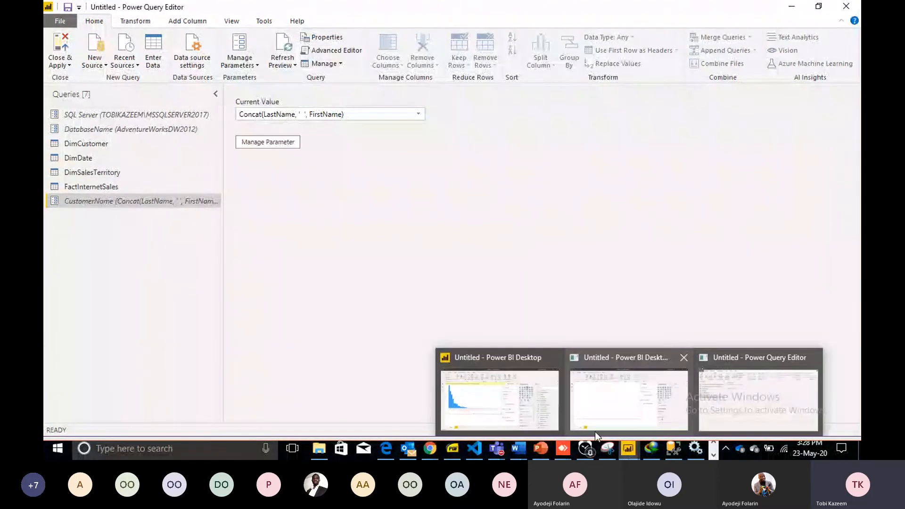
{"action": "left_click", "coordinate": [621, 400]}
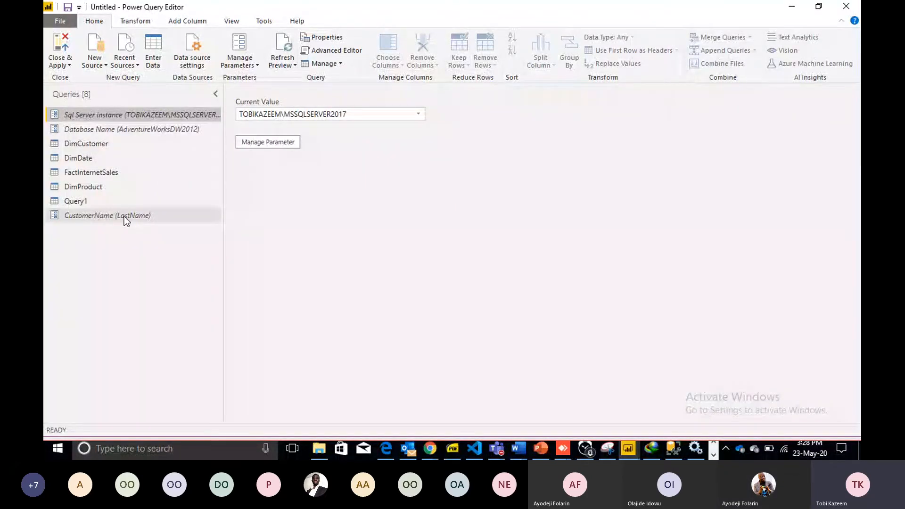
{"action": "left_click", "coordinate": [208, 201]}
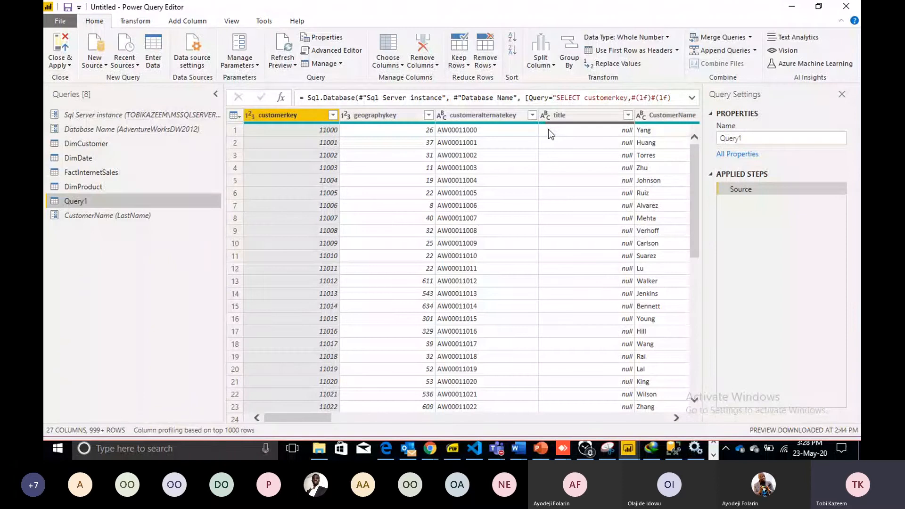
{"action": "left_click", "coordinate": [324, 49]}
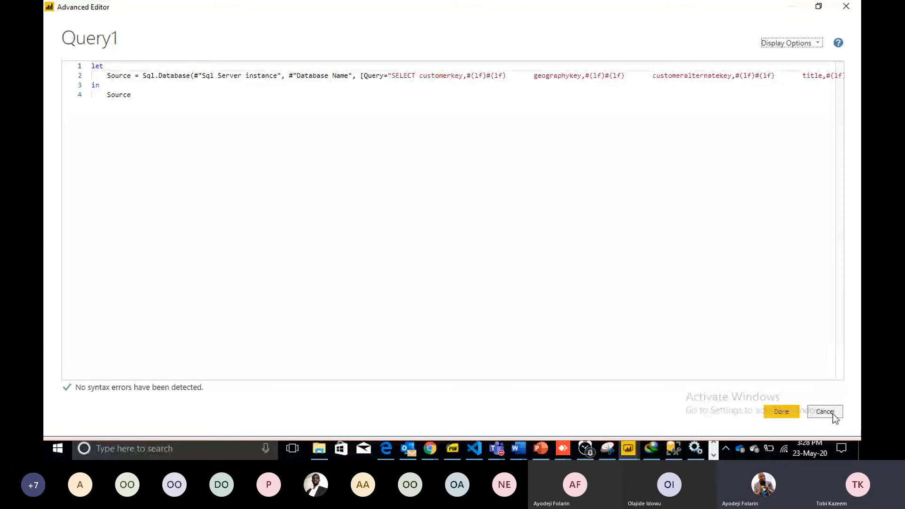
{"action": "left_click", "coordinate": [832, 413]}
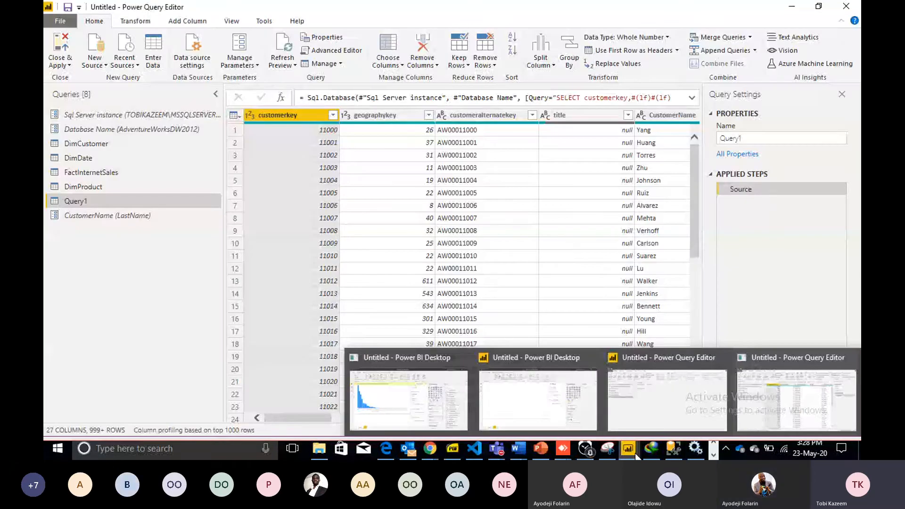
In the first Power Query Editor window, set up a new SQL Server source with the SQL Server and DatabaseName parameters and an SQL statement option.
{"action": "left_click", "coordinate": [667, 401]}
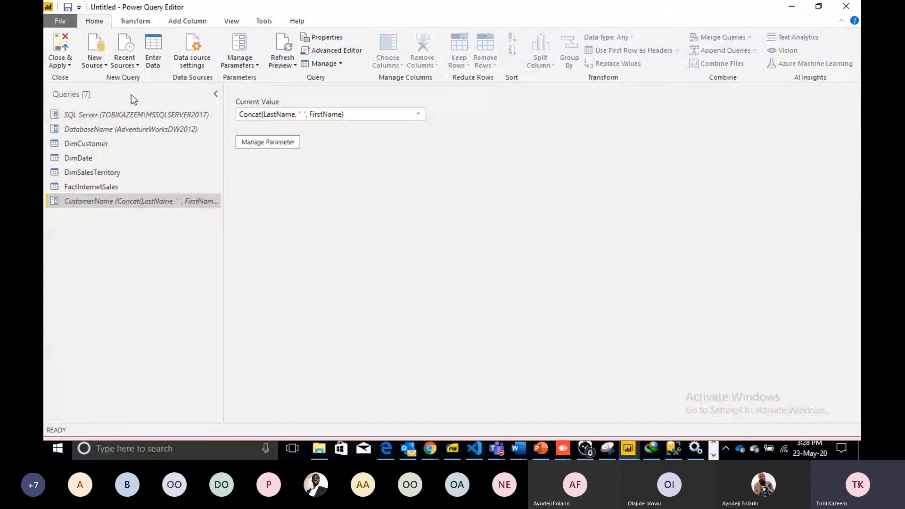
{"action": "left_click", "coordinate": [132, 115]}
{"action": "left_click", "coordinate": [151, 129]}
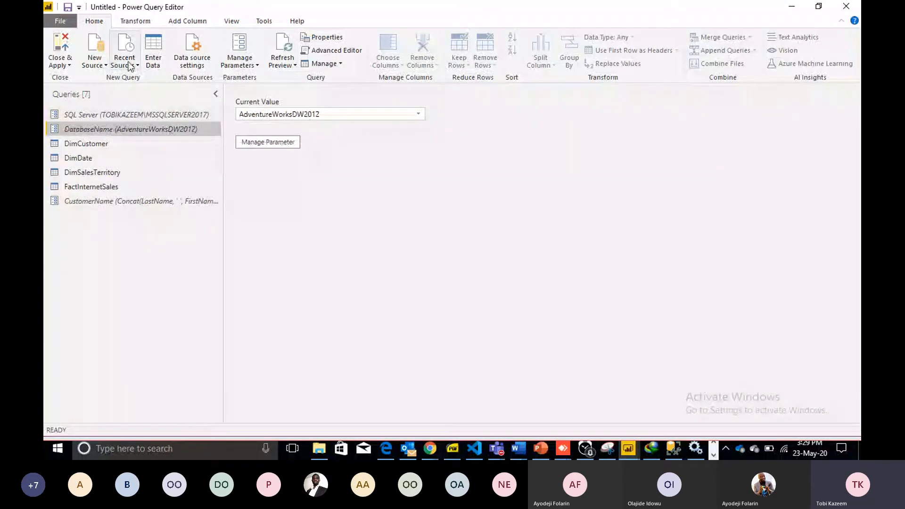
{"action": "left_click", "coordinate": [101, 62]}
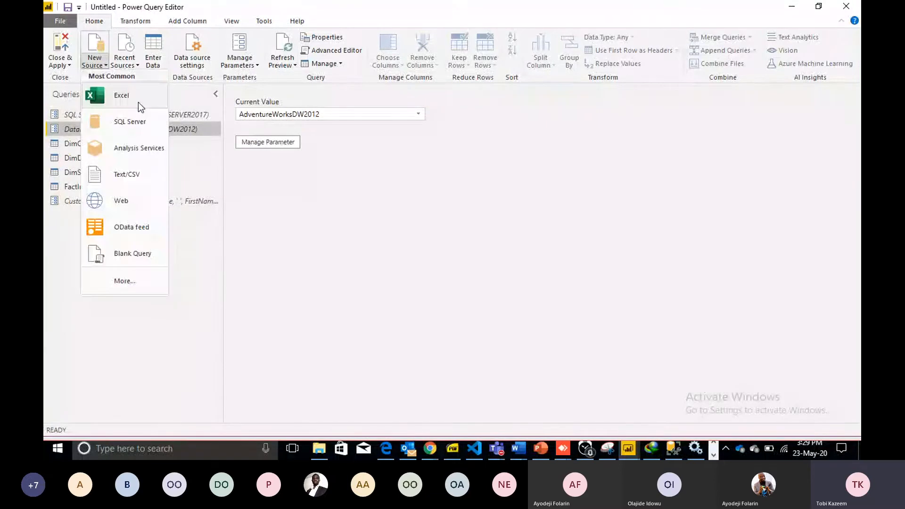
{"action": "left_click", "coordinate": [137, 103]}
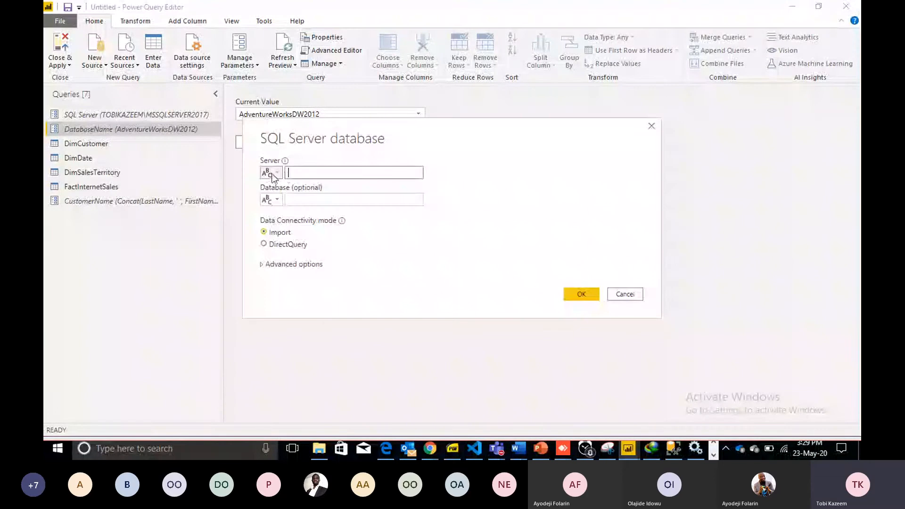
{"action": "left_click", "coordinate": [272, 173]}
{"action": "left_click", "coordinate": [295, 200]}
{"action": "left_click", "coordinate": [272, 200]}
{"action": "left_click", "coordinate": [296, 226]}
{"action": "left_click", "coordinate": [389, 200]}
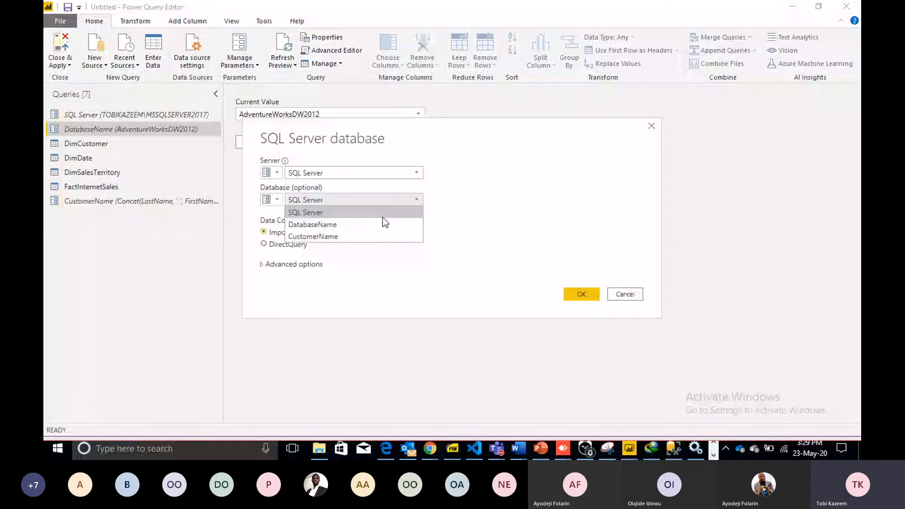
{"action": "left_click", "coordinate": [384, 225]}
{"action": "left_click", "coordinate": [262, 265]}
{"action": "left_click", "coordinate": [323, 337]}
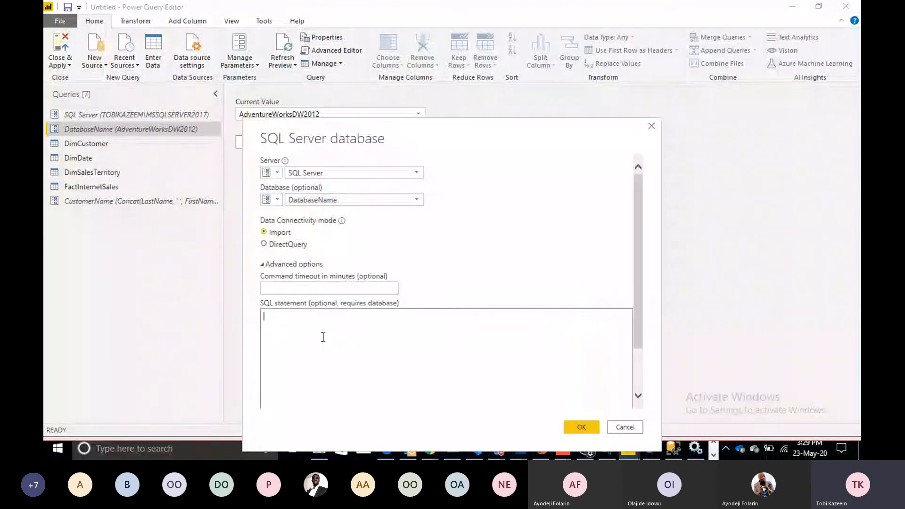
In Visual Studio Code, remove the entry between title and lastname from pbixgroup.sql and copy the whole query.
{"action": "left_click", "coordinate": [476, 457]}
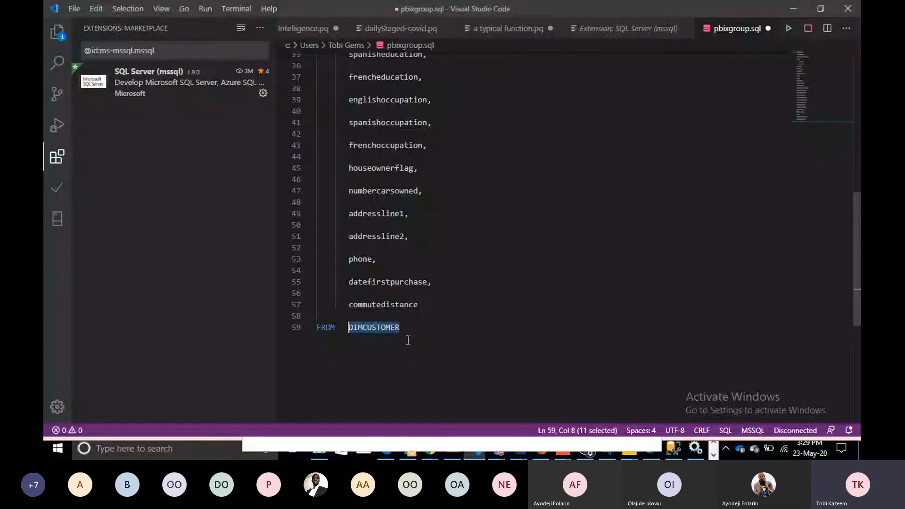
{"action": "scroll", "coordinate": [408, 283], "scroll_direction": "up", "scroll_amount": 10}
{"action": "left_click", "coordinate": [418, 140]}
{"action": "left_click_drag", "start_coordinate": [418, 141], "coordinate": [331, 117]}
{"action": "key", "text": "BackSpace"}
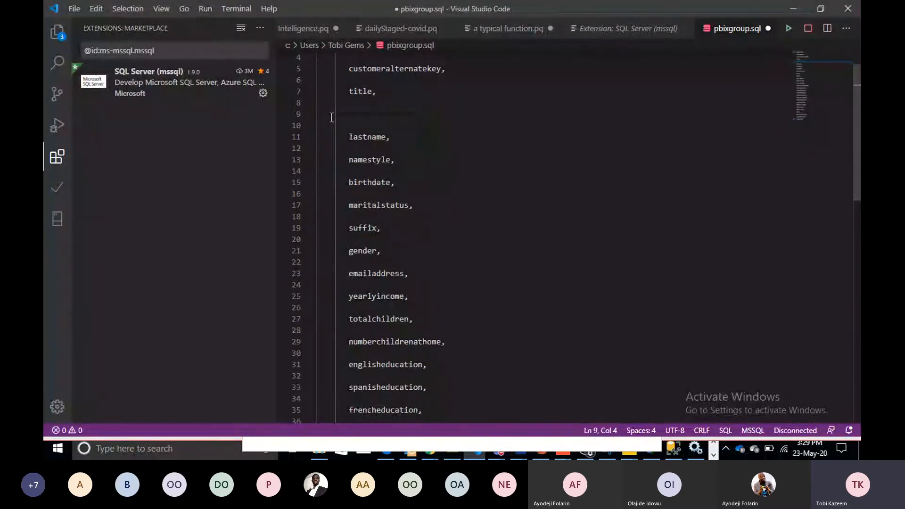
{"action": "key", "text": "ctrl+a"}
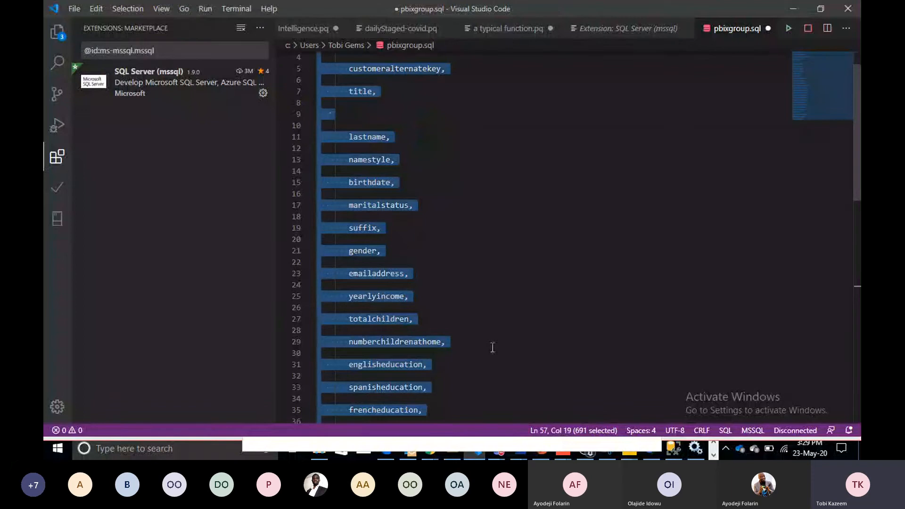
Back in Power Query Editor, paste the copied query as the SQL statement, try to connect, and abandon the connection.
{"action": "key", "text": "alt+Tab"}
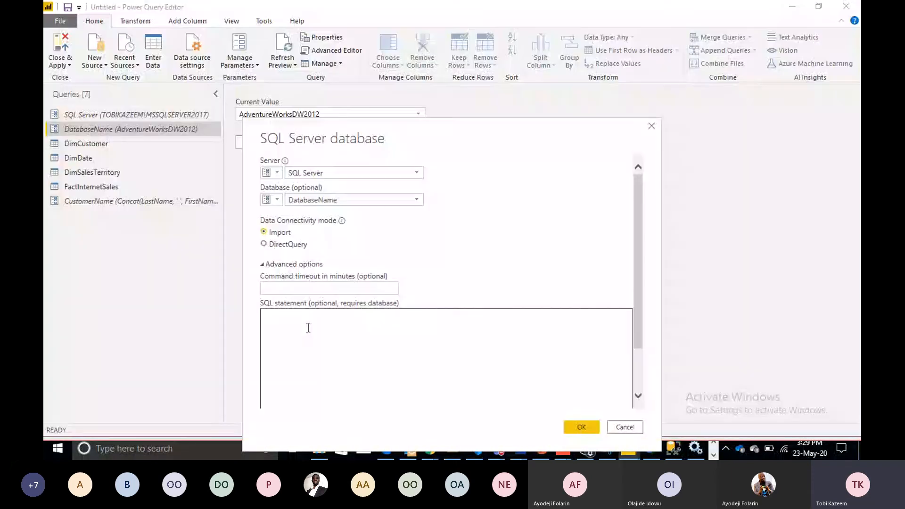
{"action": "key", "text": "ctrl+v"}
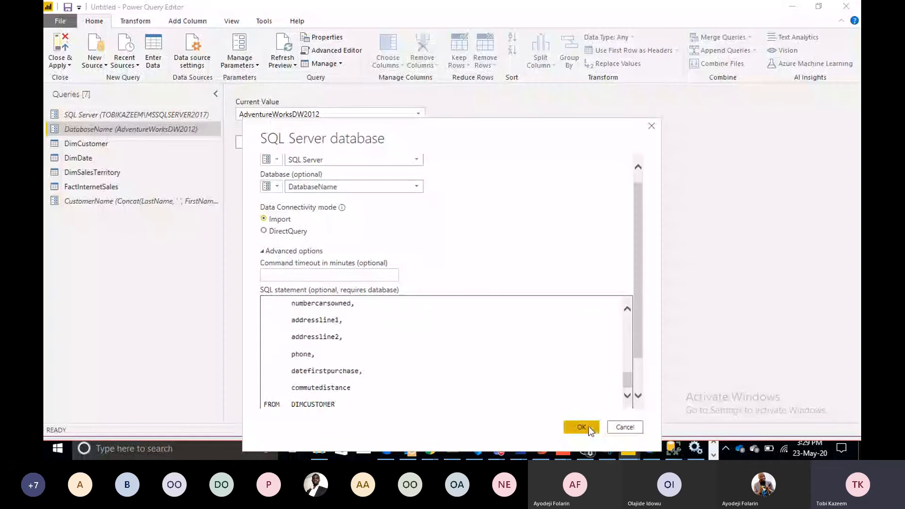
{"action": "left_click", "coordinate": [583, 427]}
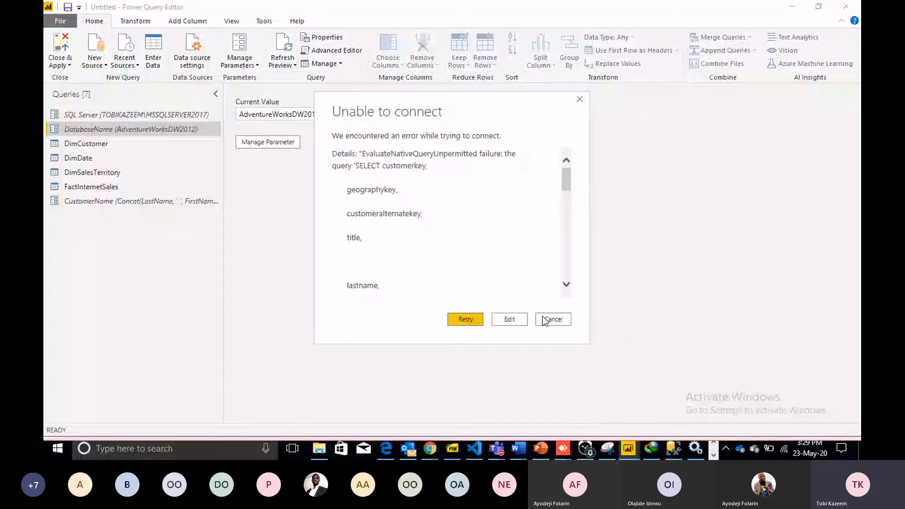
{"action": "left_click", "coordinate": [546, 320]}
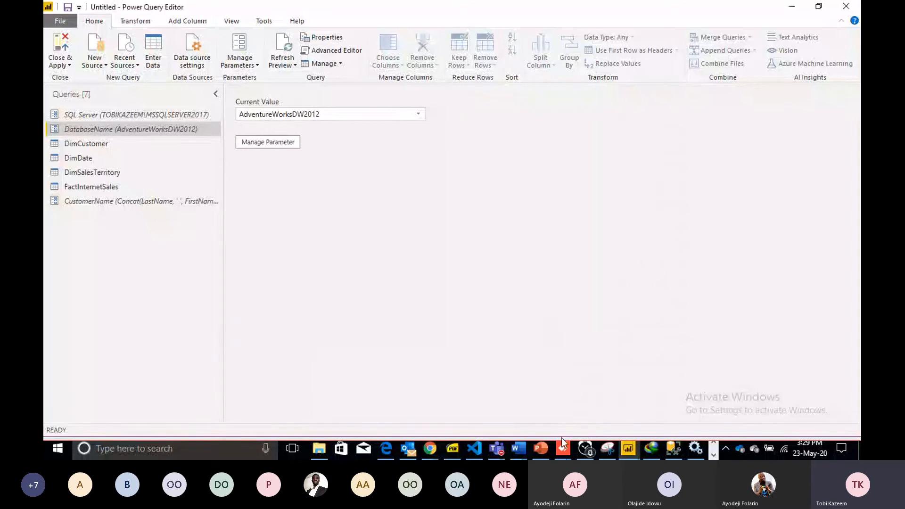
Look at the Use Case slide in PowerPoint and return to the first Power Query Editor window.
{"action": "left_click", "coordinate": [540, 454]}
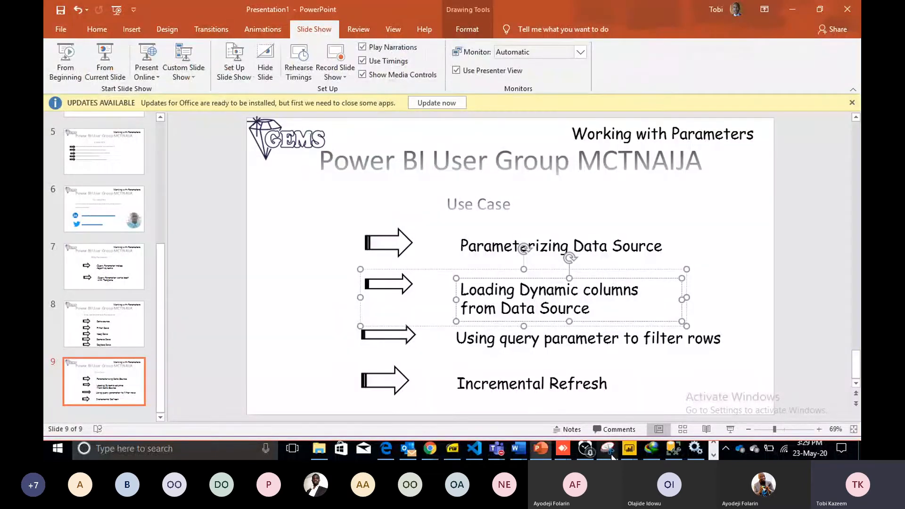
{"action": "mouse_move", "coordinate": [628, 450]}
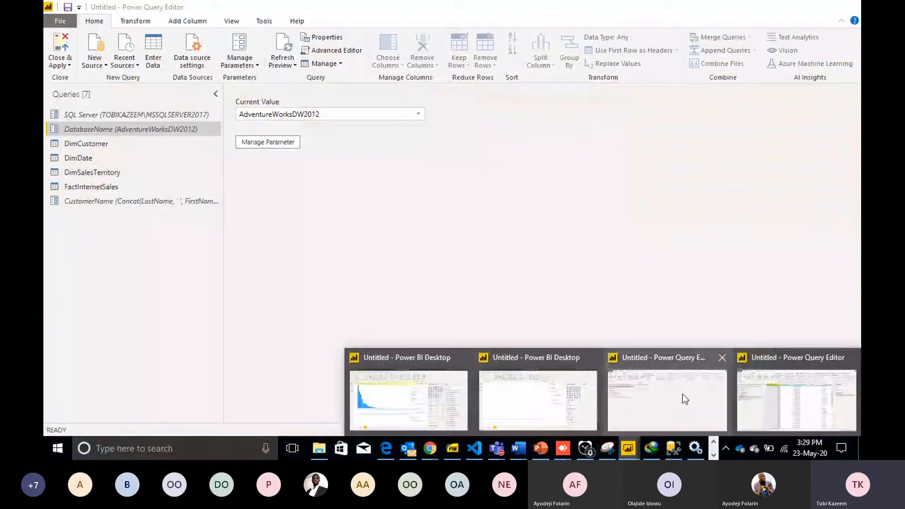
{"action": "left_click", "coordinate": [683, 396]}
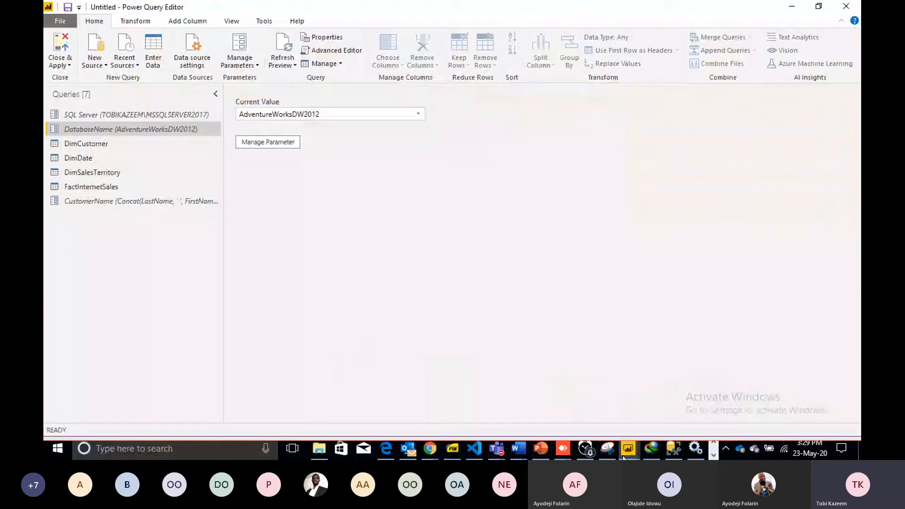
Switch to the other Power Query Editor window, view DimCustomer and the CustomerName parameter, and examine the CustomerName column in Query1.
{"action": "mouse_move", "coordinate": [624, 455]}
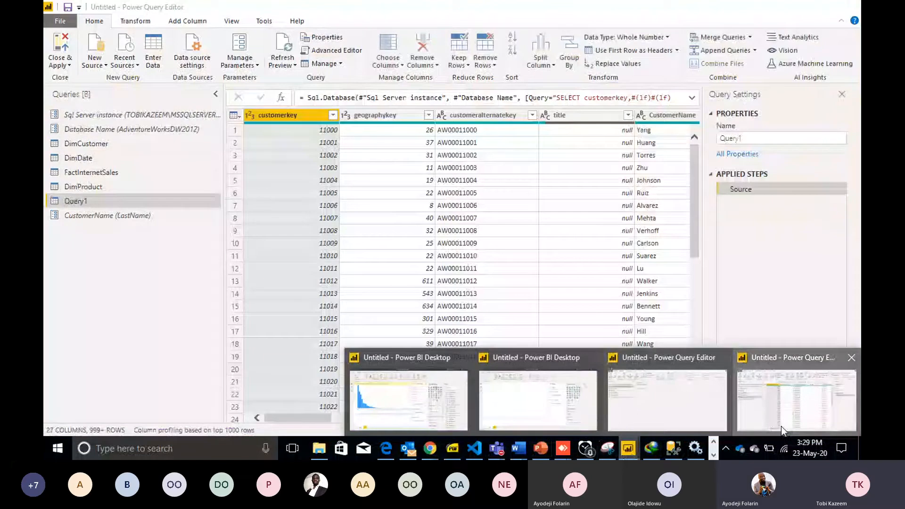
{"action": "left_click", "coordinate": [782, 426]}
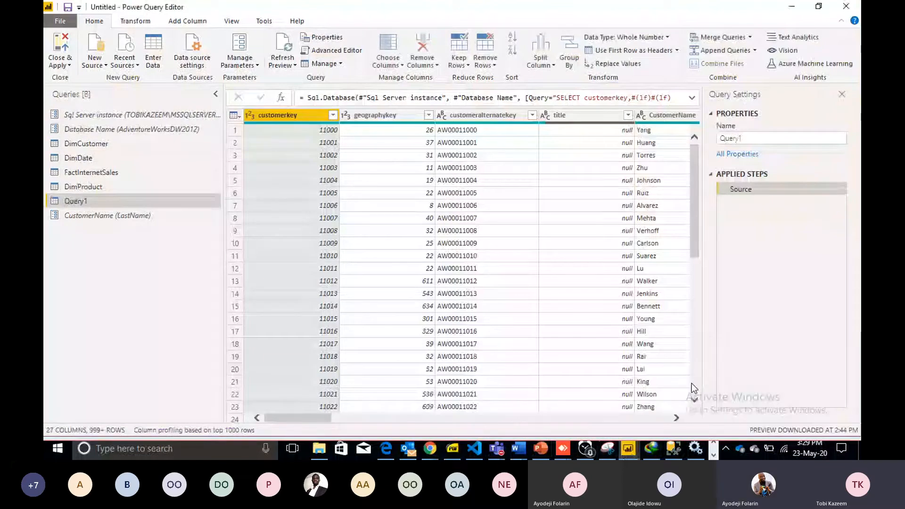
{"action": "left_click", "coordinate": [116, 139]}
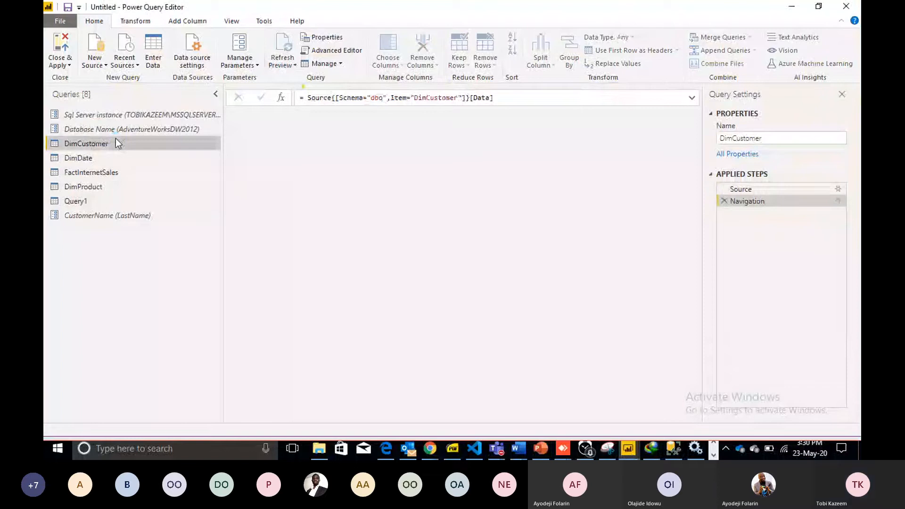
{"action": "left_click", "coordinate": [131, 219]}
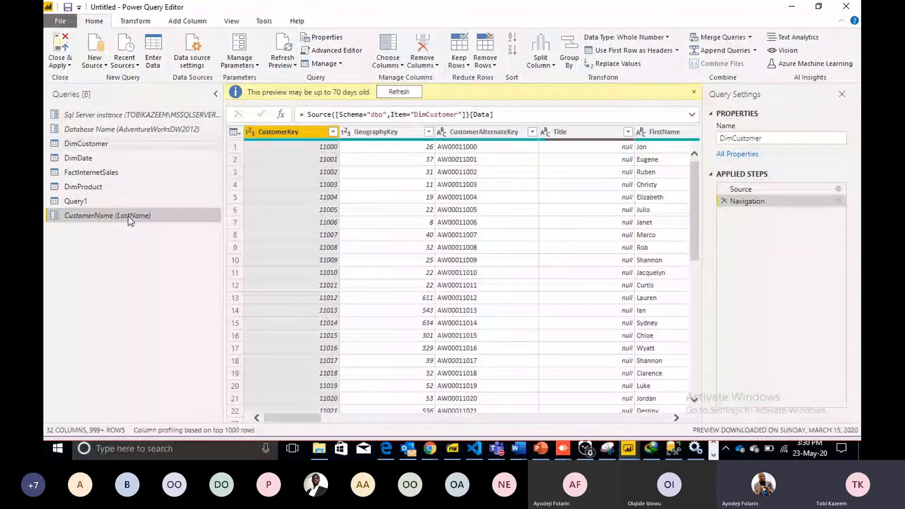
{"action": "left_click", "coordinate": [126, 201]}
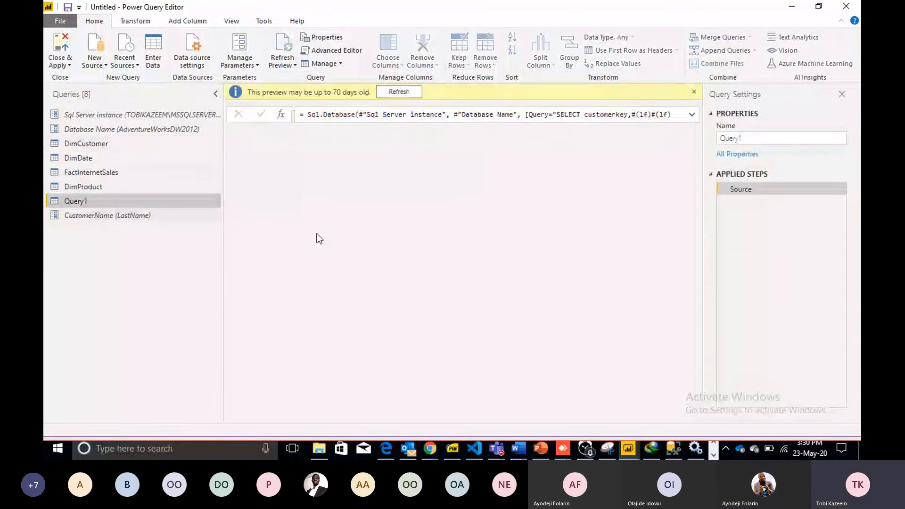
{"action": "left_click_drag", "start_coordinate": [334, 417], "coordinate": [357, 415]}
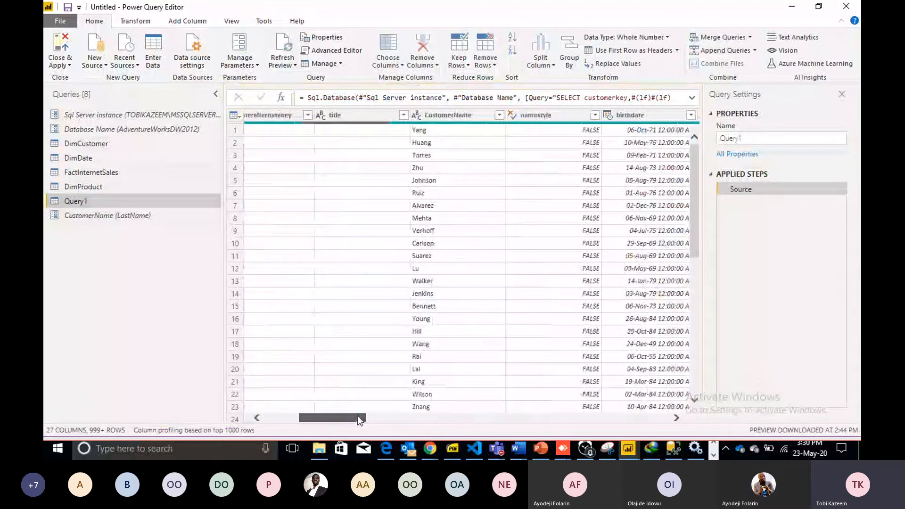
{"action": "left_click_drag", "start_coordinate": [358, 415], "coordinate": [357, 416]}
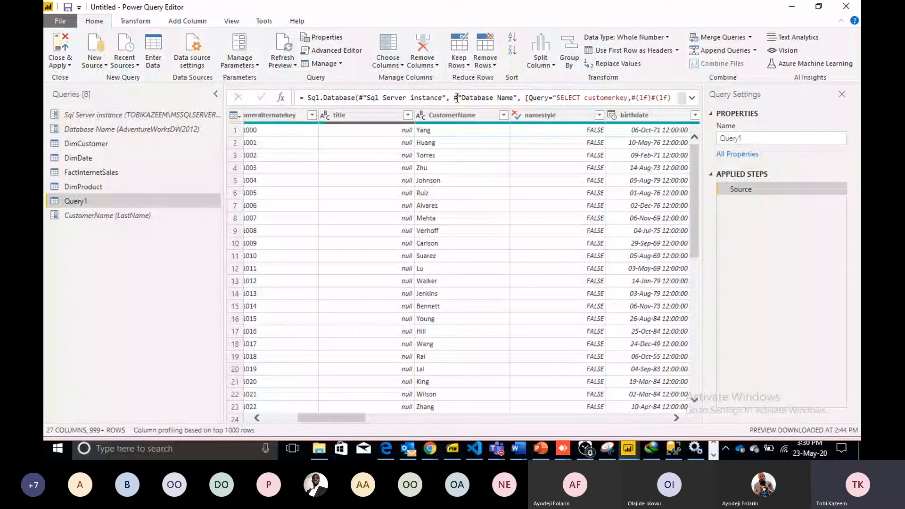
{"action": "left_click", "coordinate": [463, 118]}
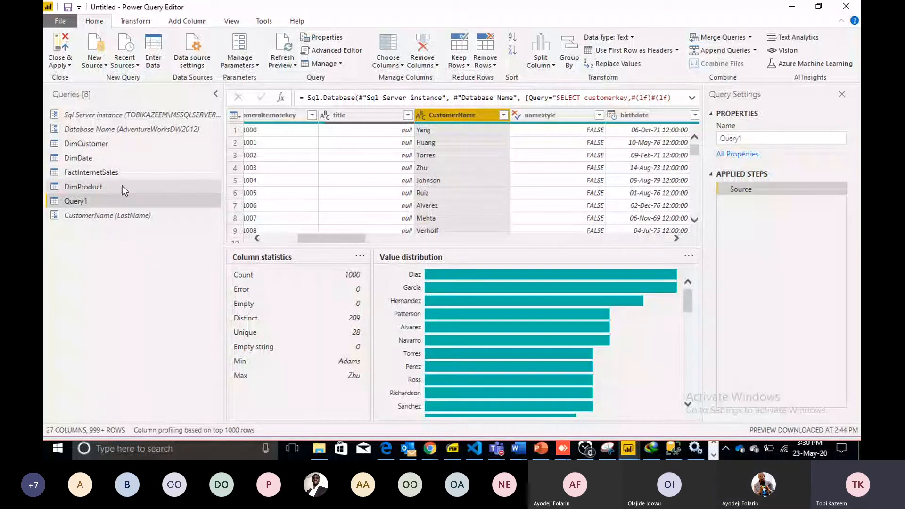
Set the CustomerName parameter to Concat(FirstName, ' ', MiddleName, ' ', LastName) and check the CustomerName column in Query1.
{"action": "left_click", "coordinate": [108, 216]}
{"action": "left_click", "coordinate": [417, 114]}
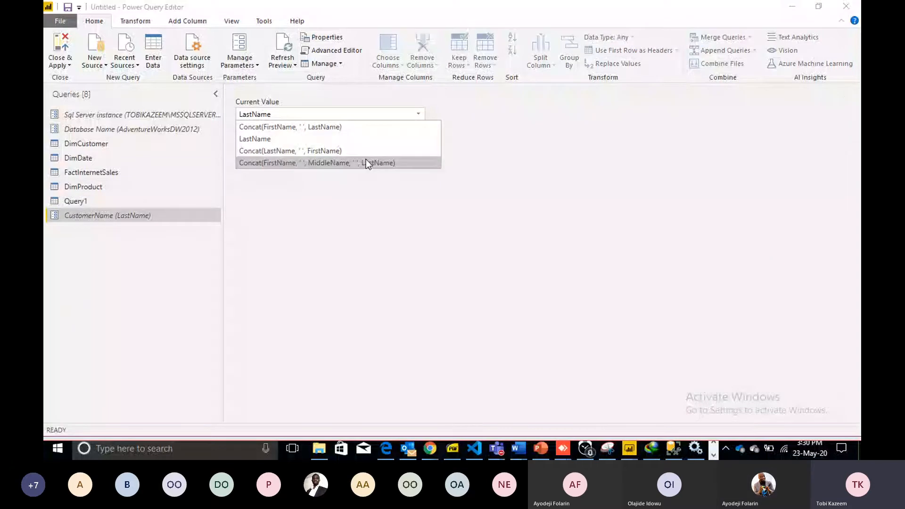
{"action": "left_click", "coordinate": [366, 161]}
{"action": "left_click", "coordinate": [155, 202]}
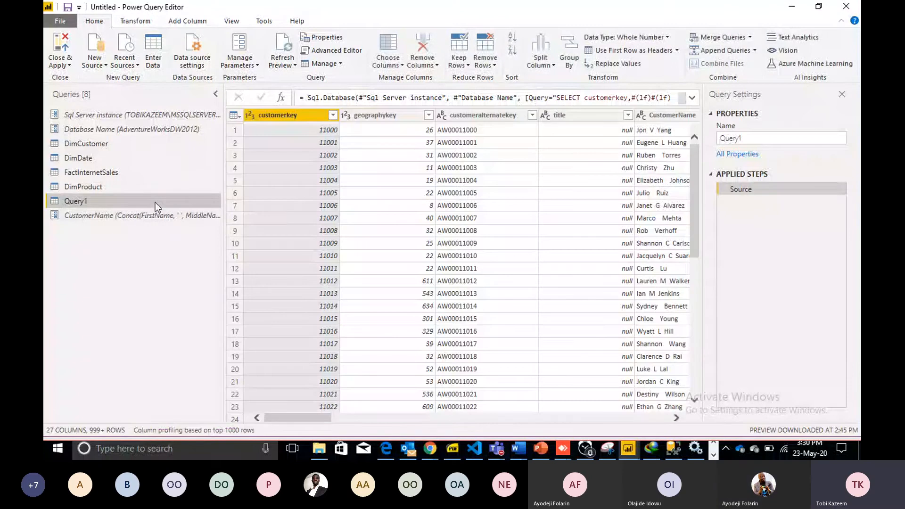
{"action": "left_click", "coordinate": [347, 417]}
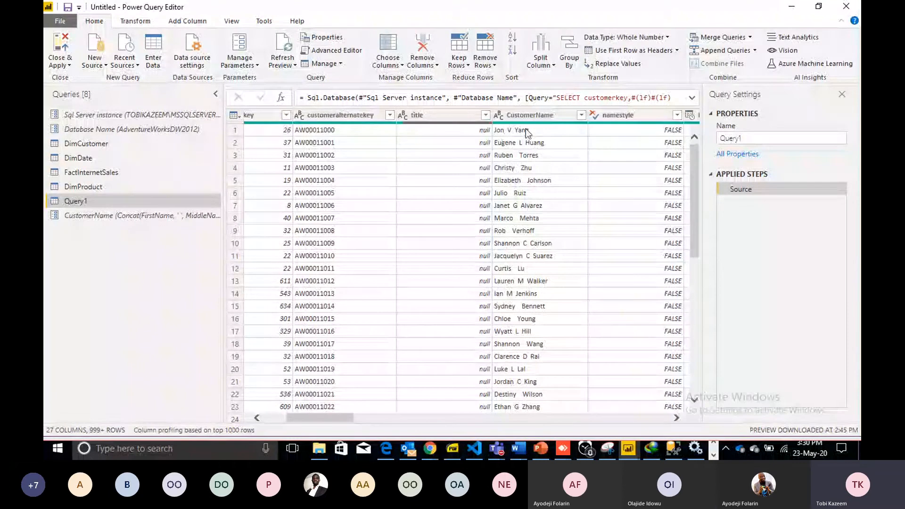
Set the CustomerName parameter to Concat(LastName, ' ', FirstName) and reopen Query1.
{"action": "left_click", "coordinate": [119, 214]}
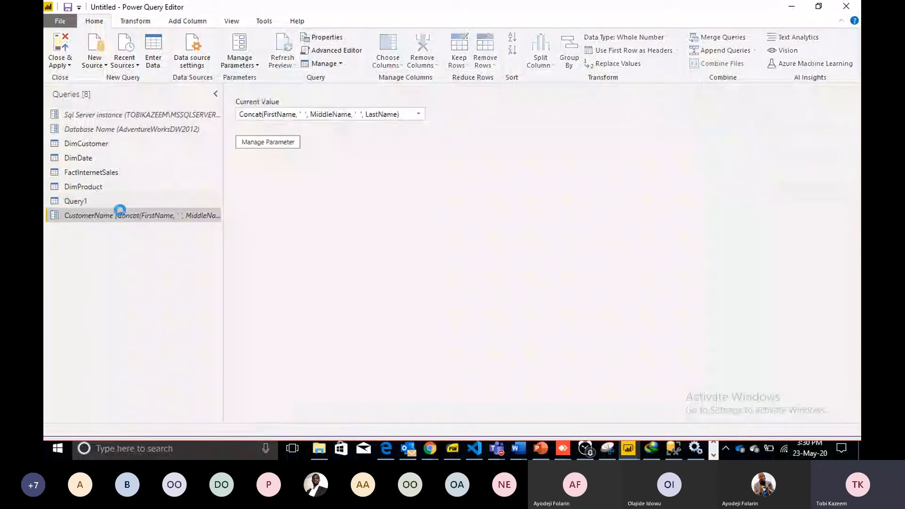
{"action": "left_click", "coordinate": [418, 114]}
{"action": "left_click", "coordinate": [330, 150]}
{"action": "left_click", "coordinate": [109, 198]}
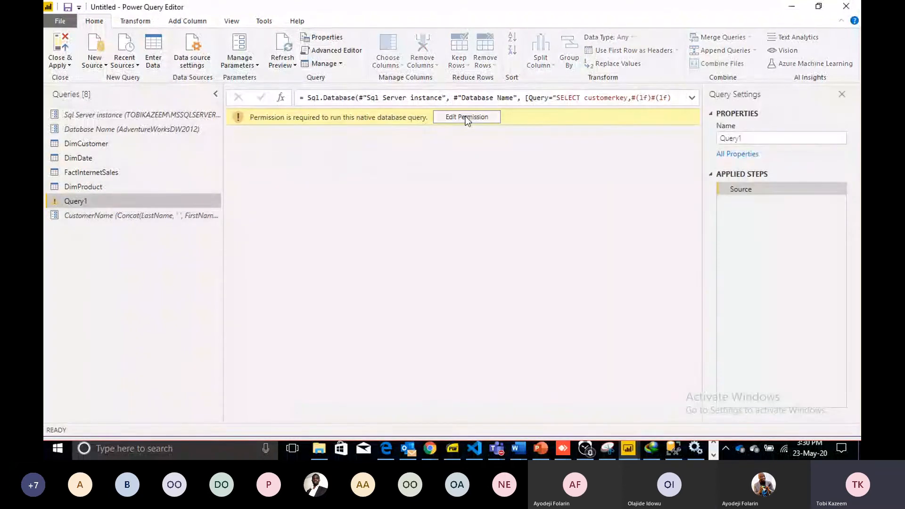
Approve running the native database query for Query1.
{"action": "left_click", "coordinate": [465, 116]}
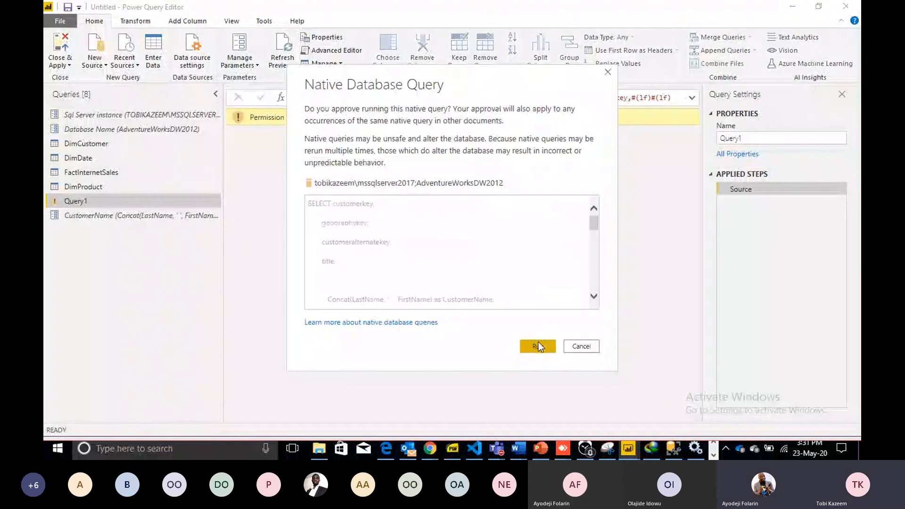
{"action": "left_click", "coordinate": [539, 346]}
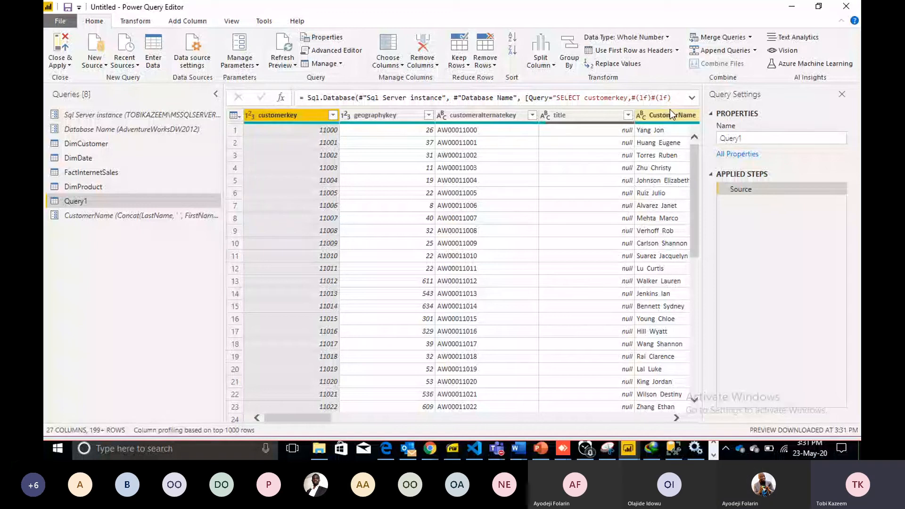
Look at the query parameter row-filtering item on the PowerPoint Use Case slide and return to Power Query Editor.
{"action": "left_click", "coordinate": [543, 449]}
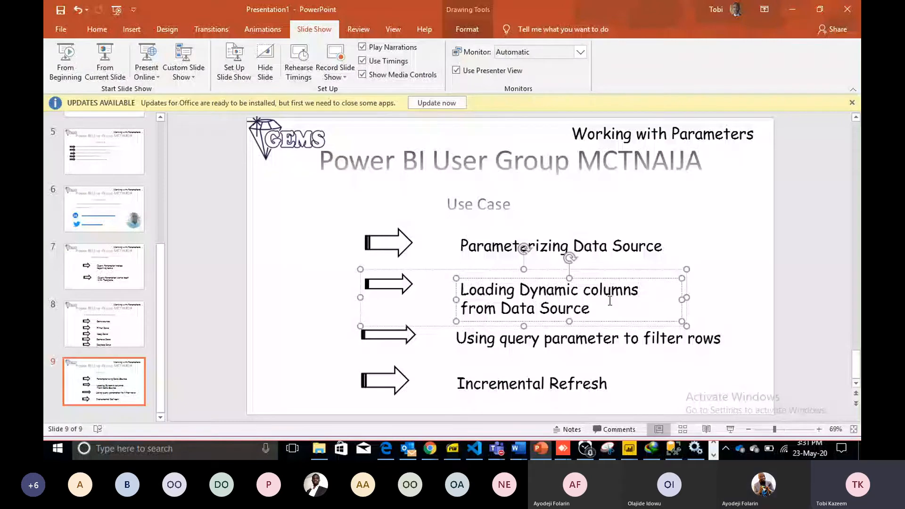
{"action": "left_click", "coordinate": [659, 338]}
{"action": "mouse_move", "coordinate": [547, 448]}
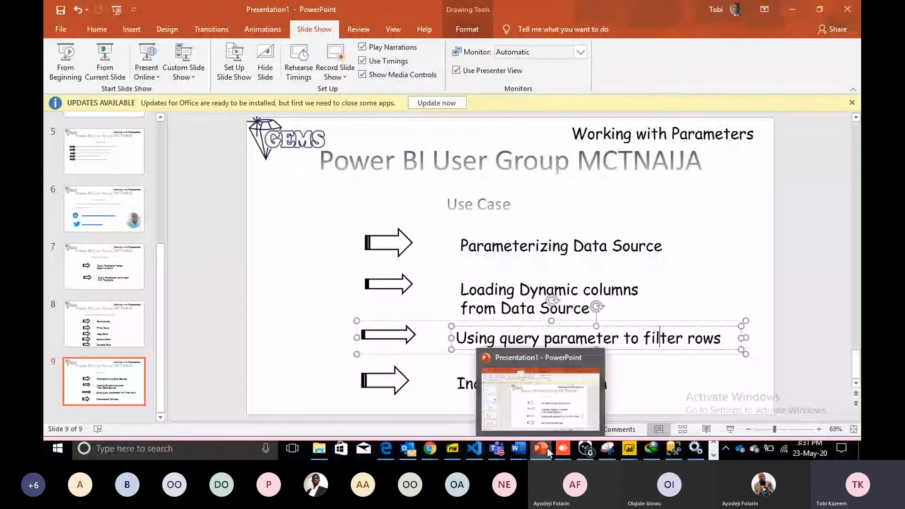
{"action": "left_click", "coordinate": [547, 448]}
View the DimDate, FactInternetSales and DimProduct queries and check the SQL Server settings of DimProduct's Source step.
{"action": "left_click", "coordinate": [89, 158]}
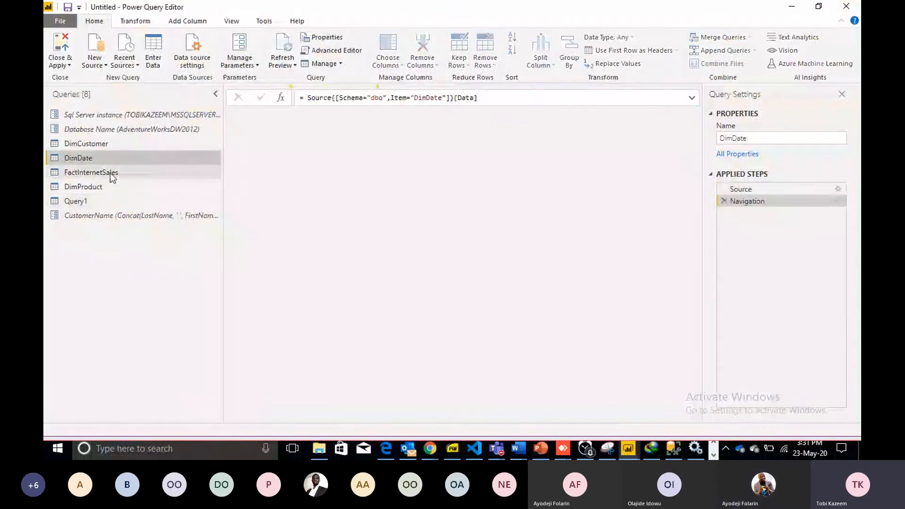
{"action": "left_click", "coordinate": [113, 174]}
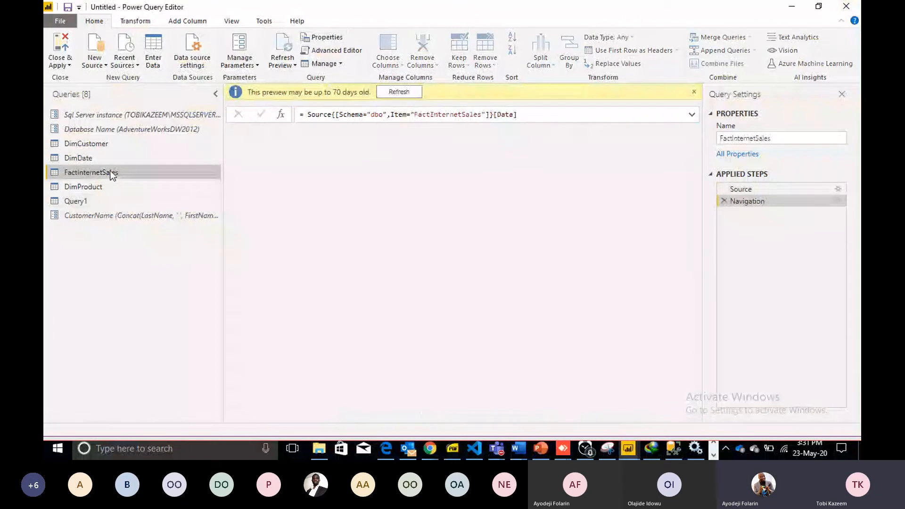
{"action": "left_click", "coordinate": [125, 186]}
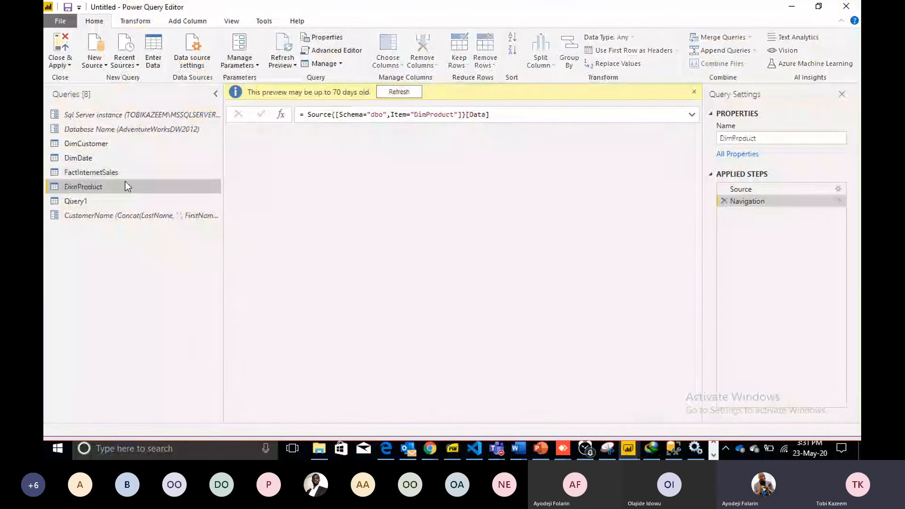
{"action": "left_click", "coordinate": [836, 188]}
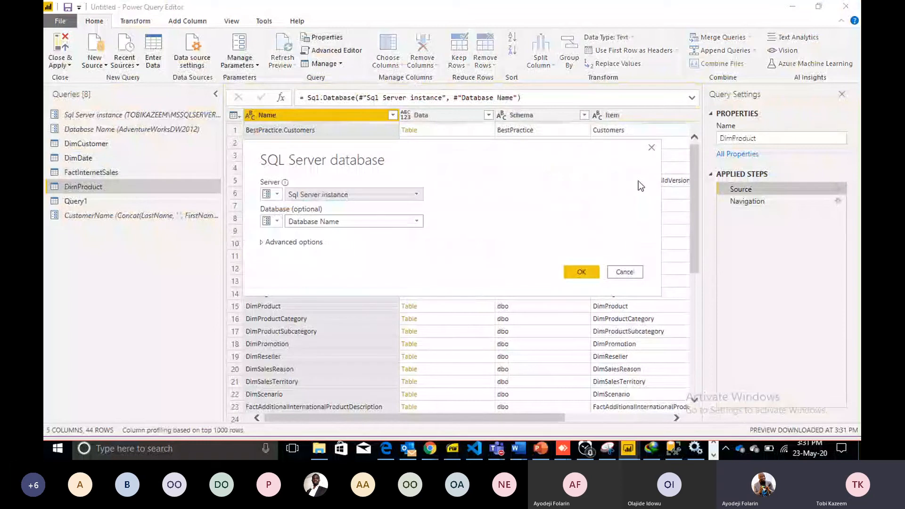
{"action": "left_click", "coordinate": [573, 270]}
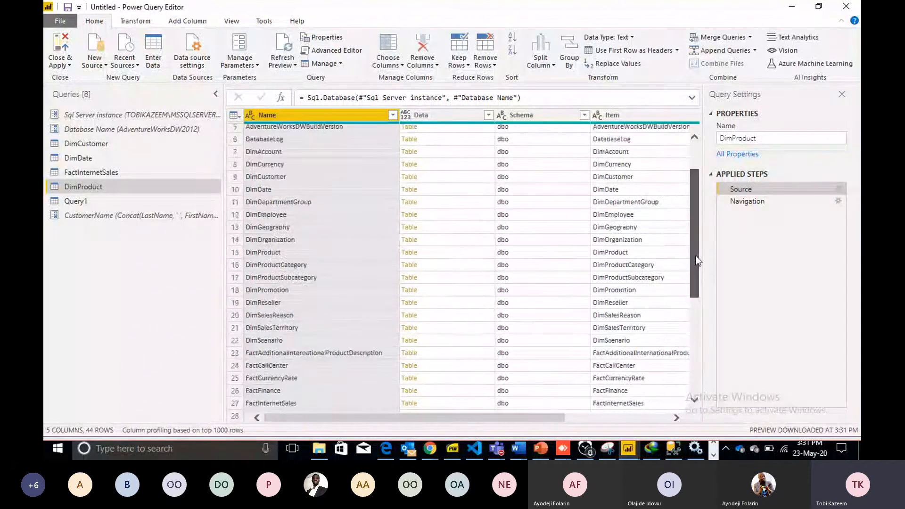
{"action": "left_click", "coordinate": [102, 60]}
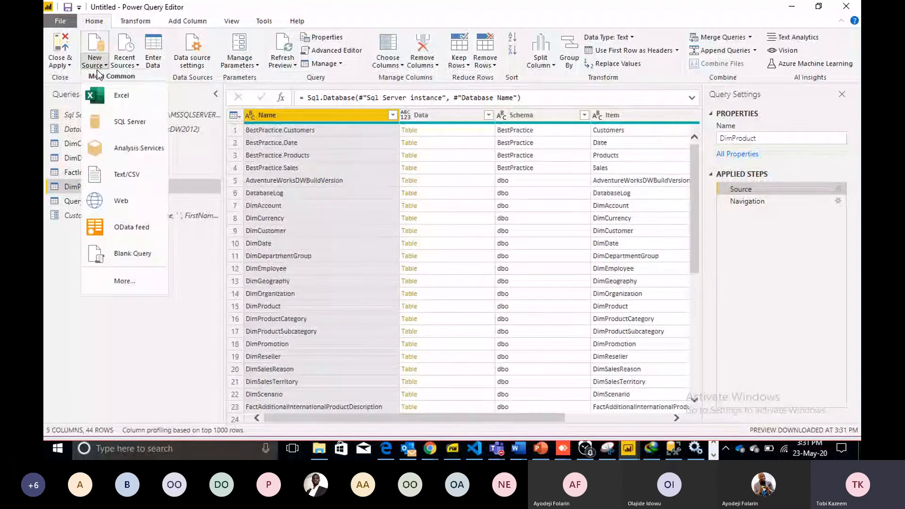
{"action": "left_click", "coordinate": [135, 123]}
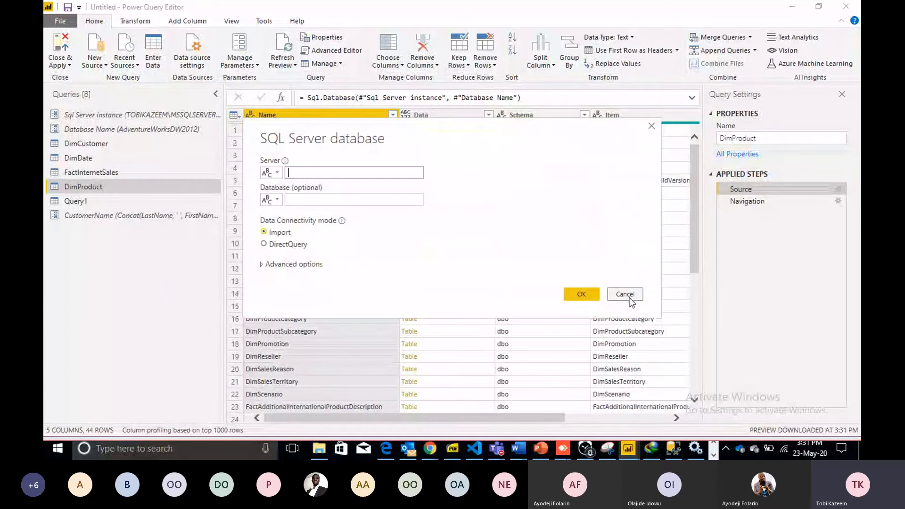
{"action": "left_click", "coordinate": [625, 295]}
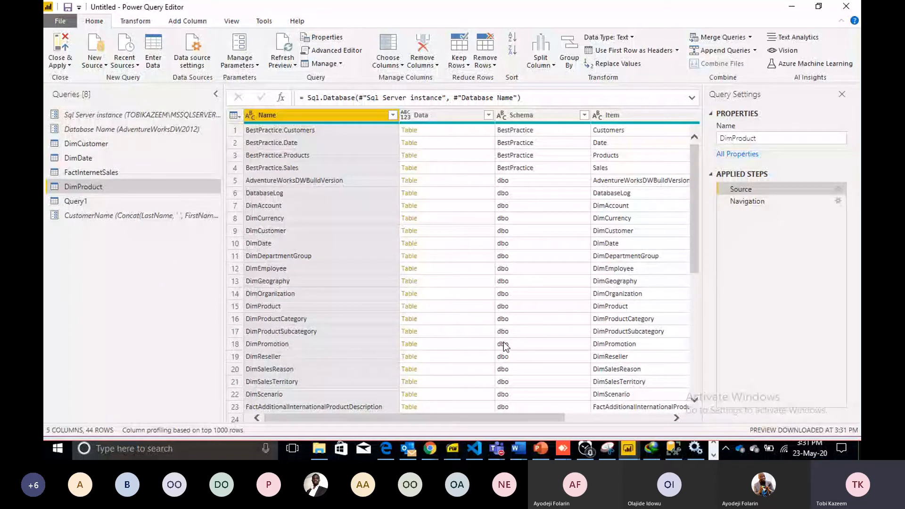
Replace the DimProduct query's navigation step with one that opens the DimSalesTerritory table.
{"action": "left_click", "coordinate": [406, 383]}
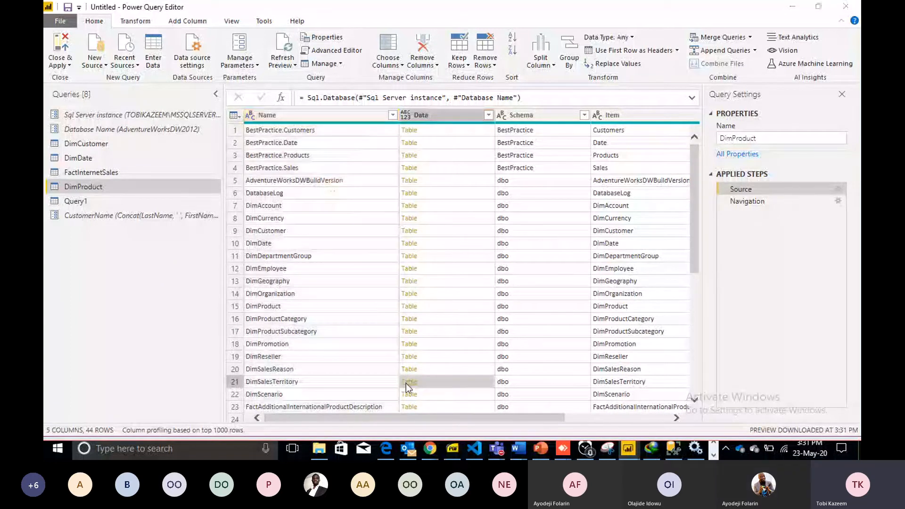
{"action": "left_click", "coordinate": [406, 384]}
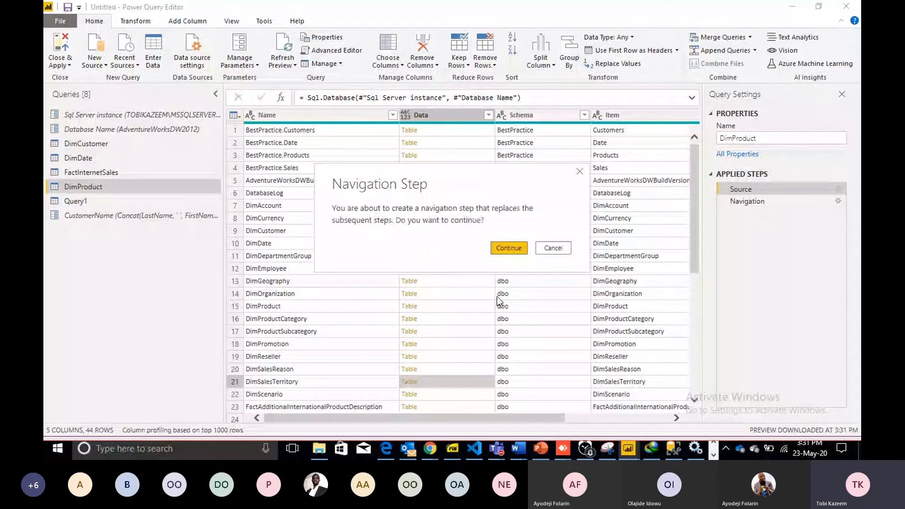
{"action": "left_click", "coordinate": [504, 247]}
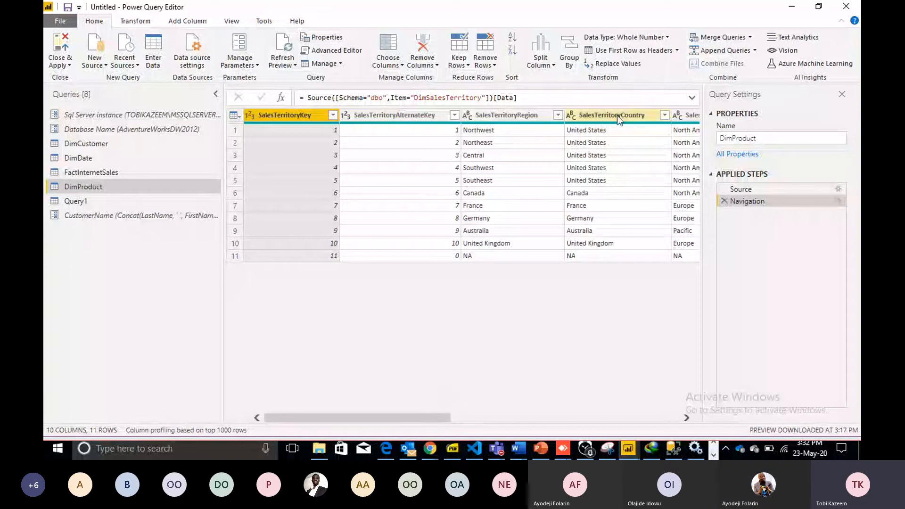
Try filtering the SalesTerritoryCountry column to United Kingdom and remove the Filtered Rows step.
{"action": "left_click", "coordinate": [665, 115]}
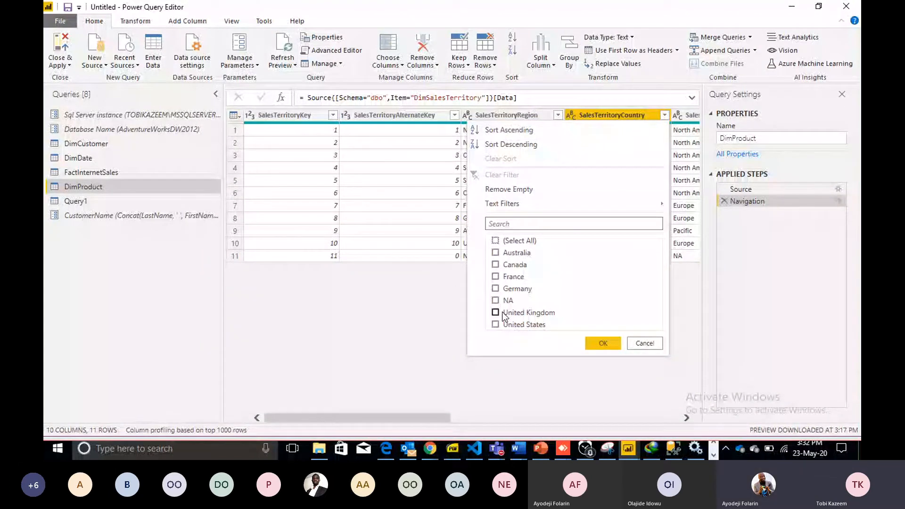
{"action": "left_click", "coordinate": [504, 314]}
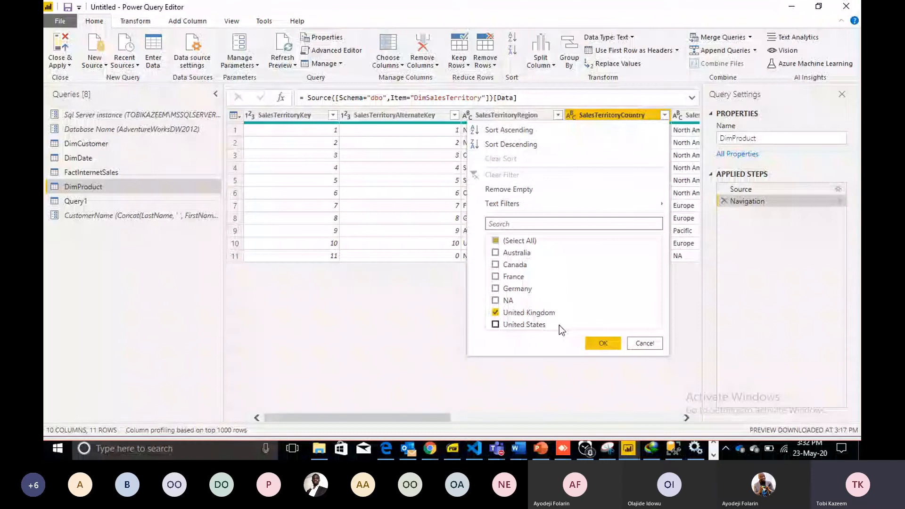
{"action": "left_click", "coordinate": [605, 345]}
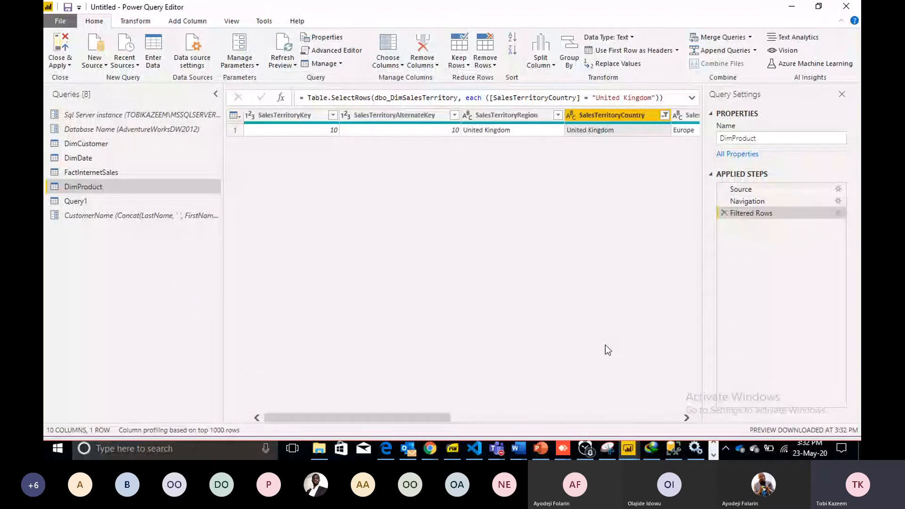
{"action": "left_click", "coordinate": [839, 213]}
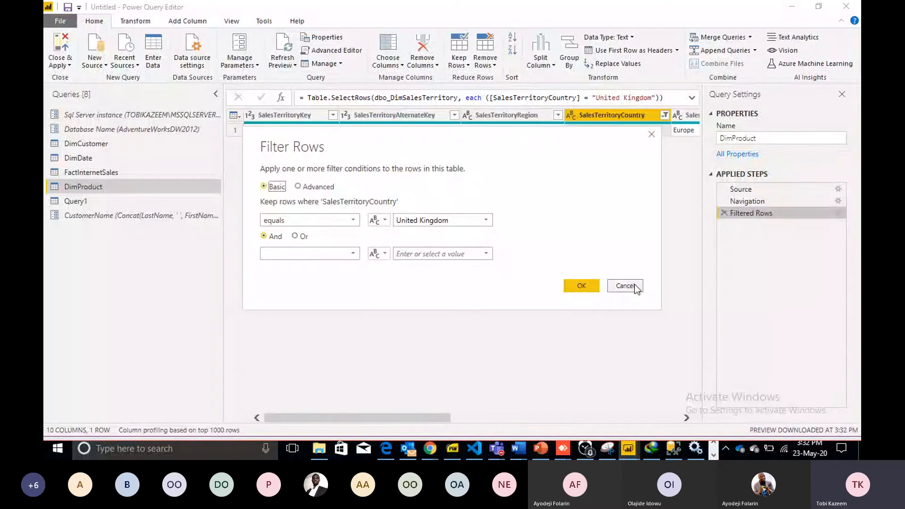
{"action": "left_click", "coordinate": [634, 284]}
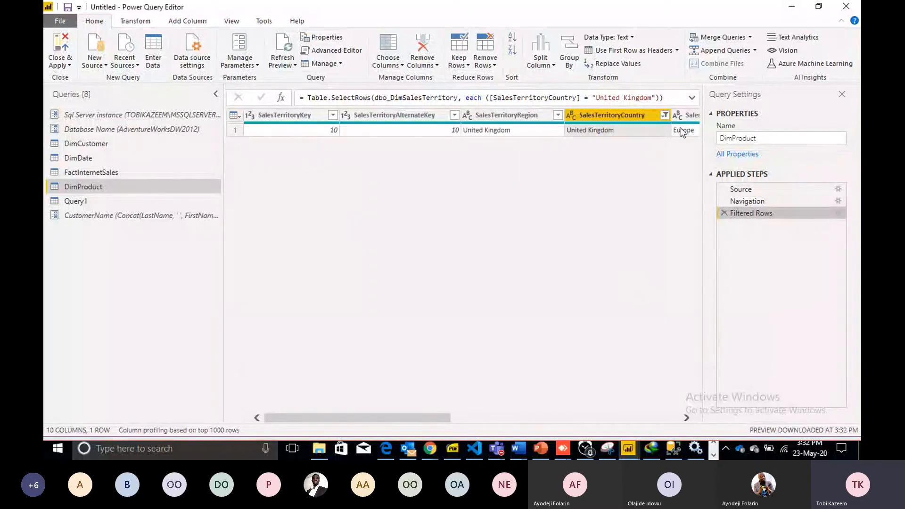
{"action": "left_click", "coordinate": [725, 213]}
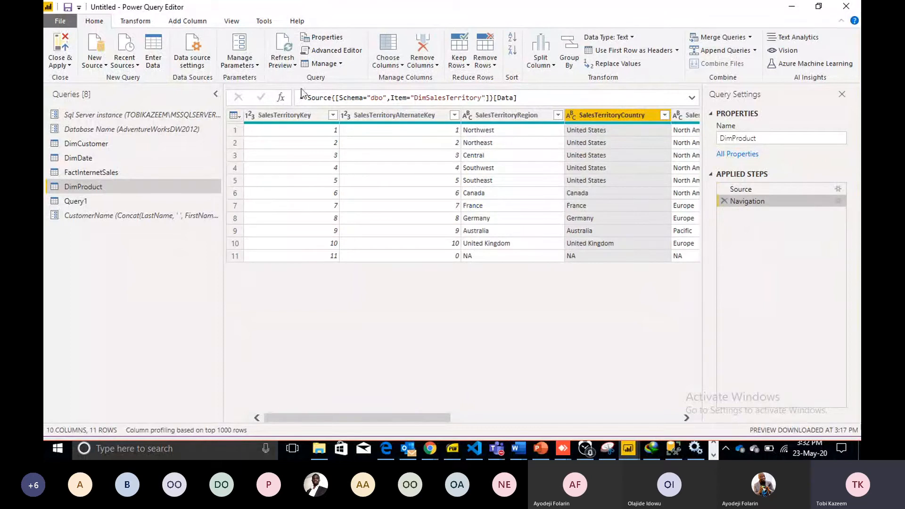
Create a Text parameter named State whose suggested values come from a list of values.
{"action": "left_click", "coordinate": [242, 63]}
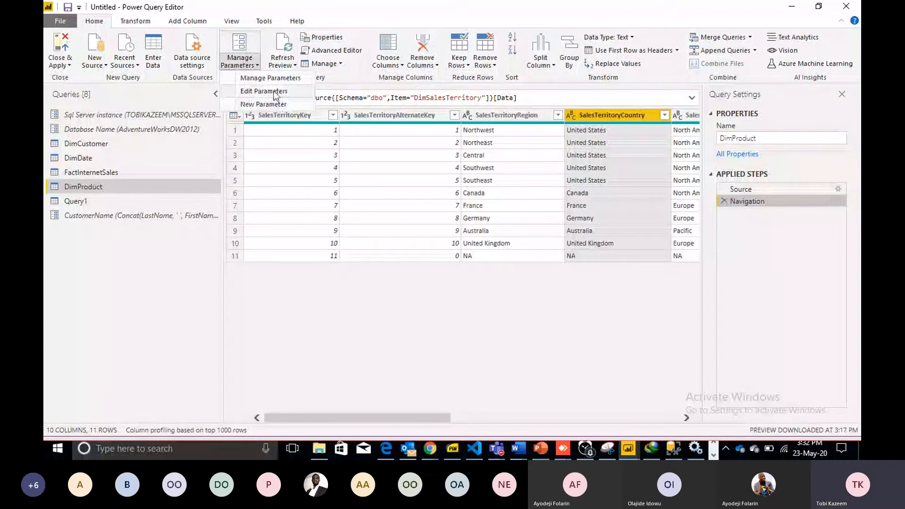
{"action": "left_click", "coordinate": [263, 104]}
{"action": "double_click", "coordinate": [483, 77]}
{"action": "type", "text": "State"}
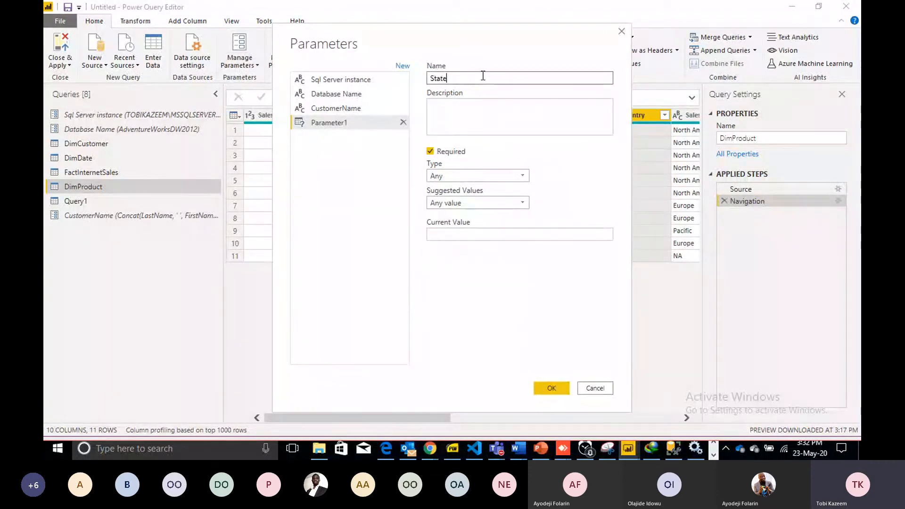
{"action": "left_click", "coordinate": [522, 176]}
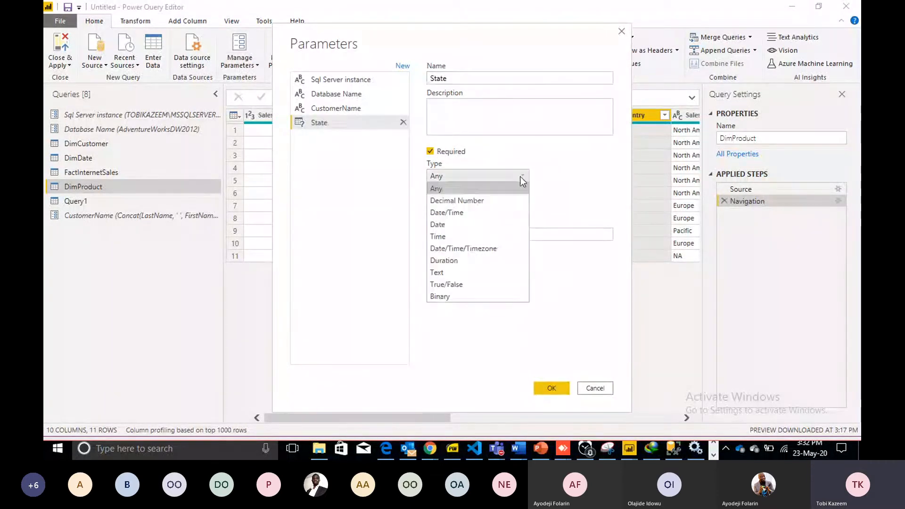
{"action": "left_click", "coordinate": [497, 272]}
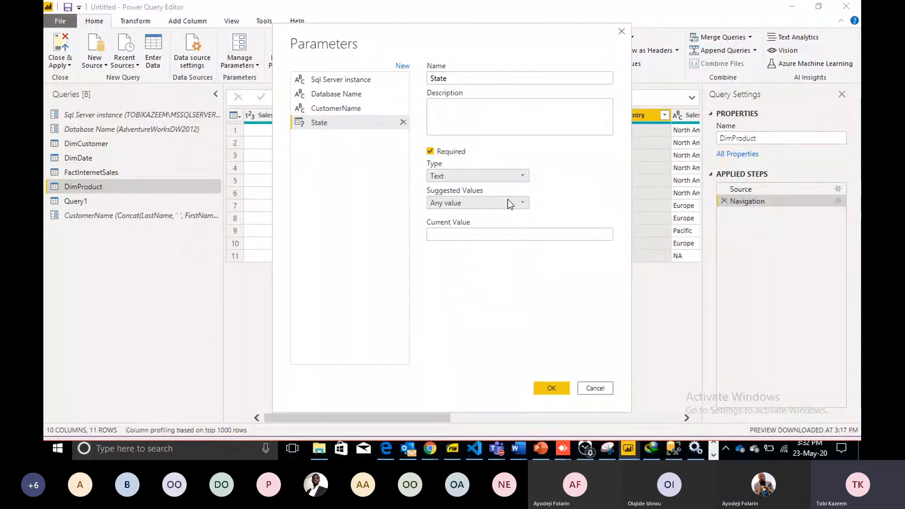
{"action": "left_click", "coordinate": [508, 203]}
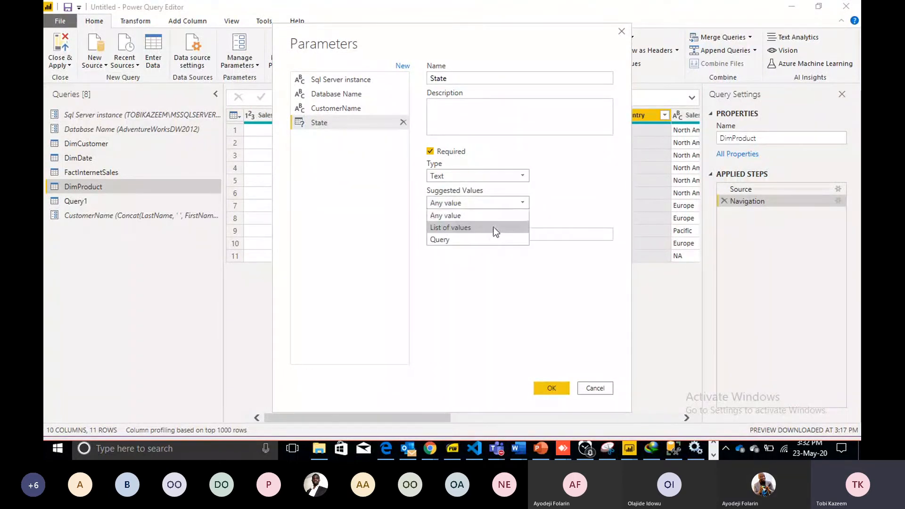
{"action": "left_click", "coordinate": [494, 228]}
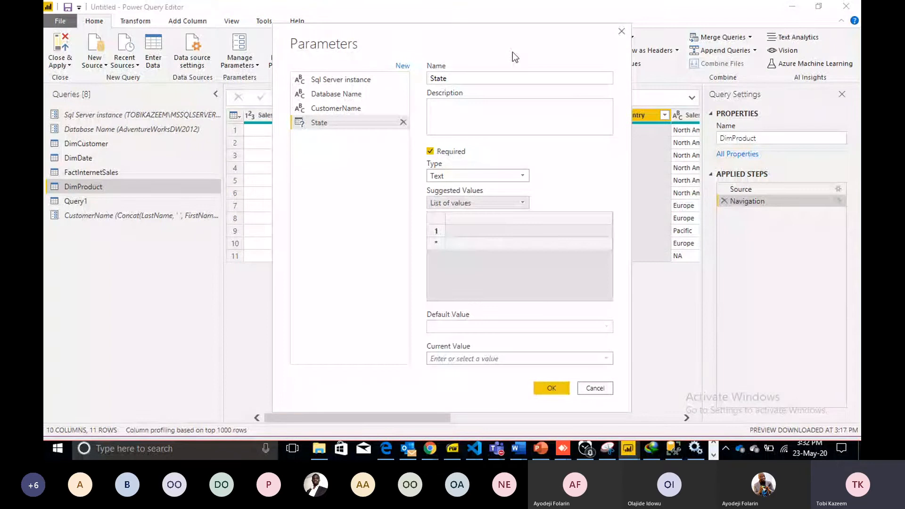
Enter United States as the first suggested value of the State parameter, keeping the SalesTerritoryCountry column in view.
{"action": "left_click_drag", "start_coordinate": [513, 52], "coordinate": [324, 56]}
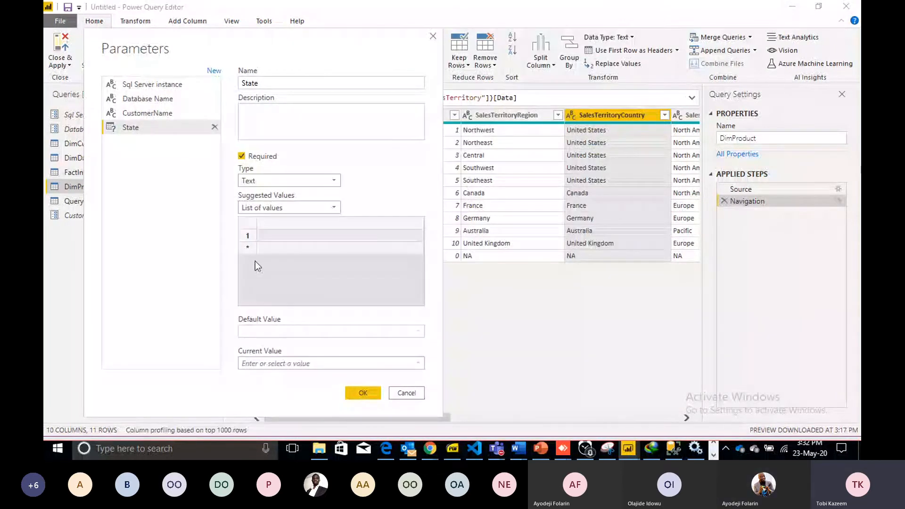
{"action": "left_click", "coordinate": [273, 236]}
{"action": "type", "text": "United State"}
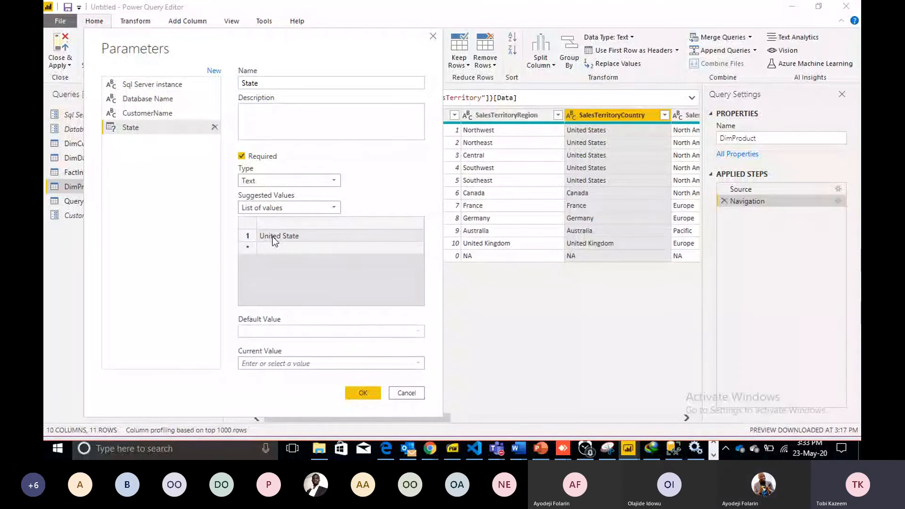
{"action": "type", "text": "s"}
{"action": "key", "text": "Return"}
{"action": "mouse_move", "coordinate": [496, 449]}
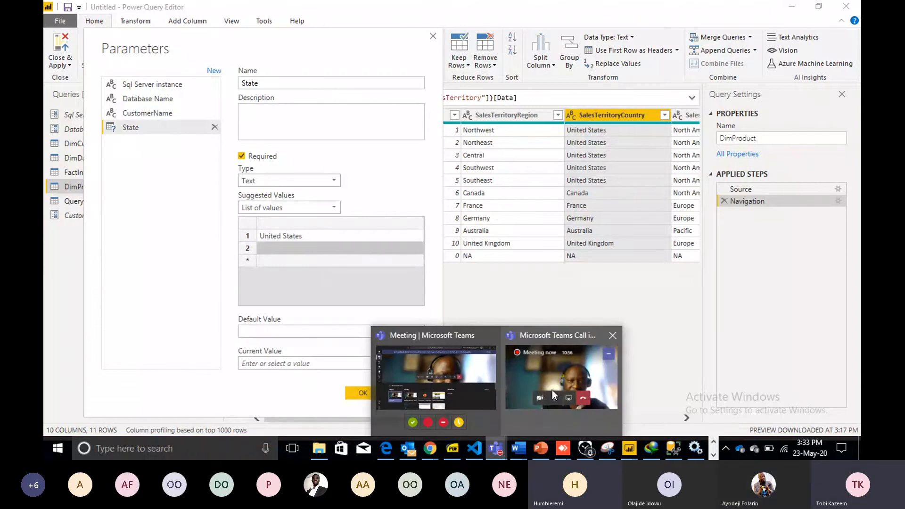
{"action": "mouse_move", "coordinate": [539, 376]}
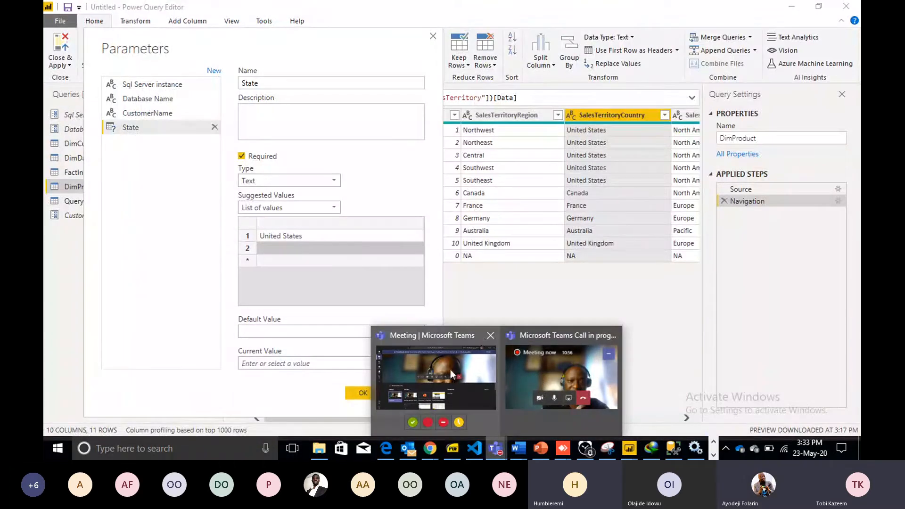
{"action": "mouse_move", "coordinate": [449, 368]}
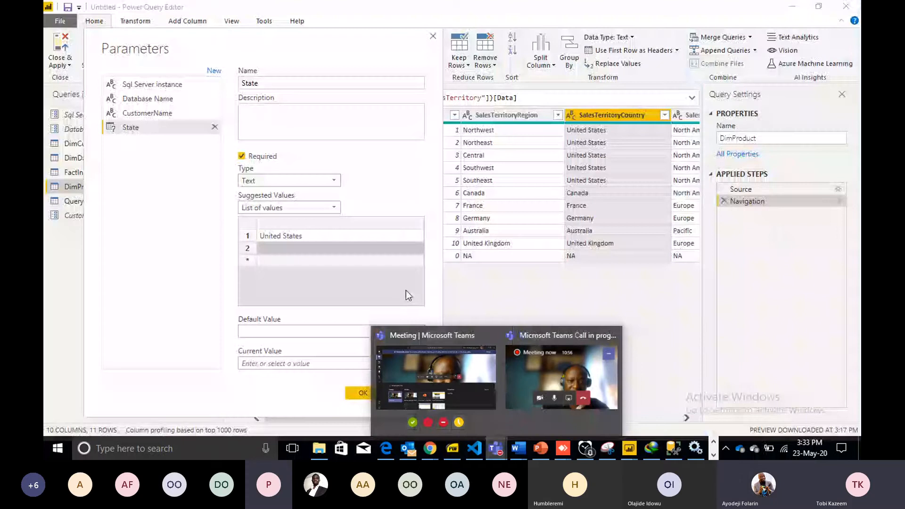
Enter Canada as the second suggested value of the State parameter.
{"action": "left_click", "coordinate": [270, 247]}
{"action": "type", "text": "c"}
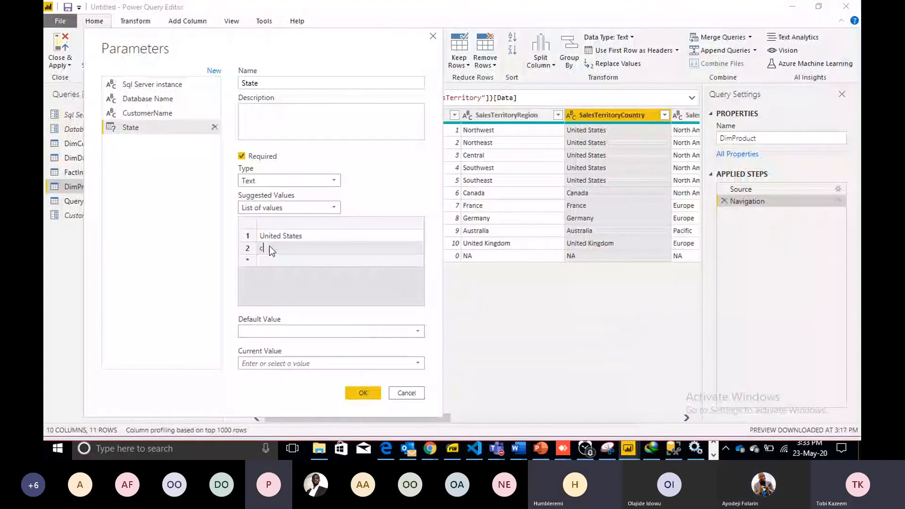
{"action": "type", "text": "a"}
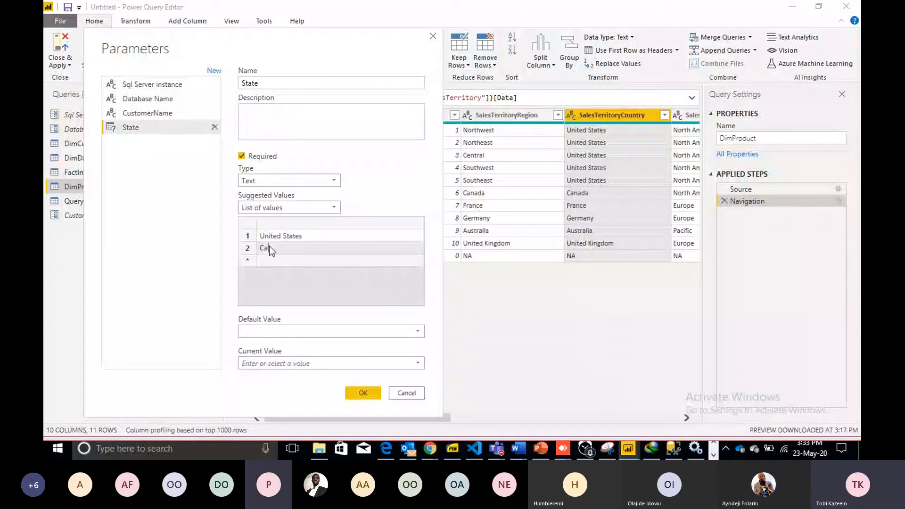
{"action": "type", "text": "n"}
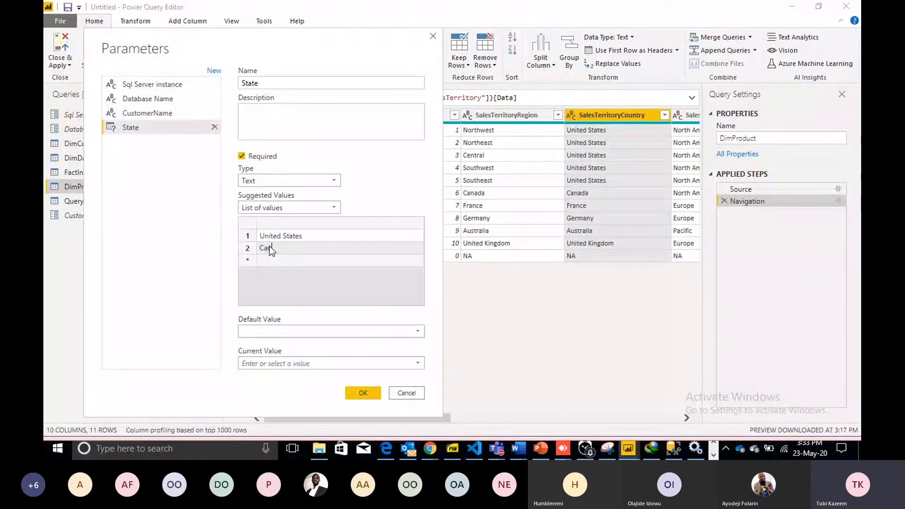
{"action": "type", "text": "a"}
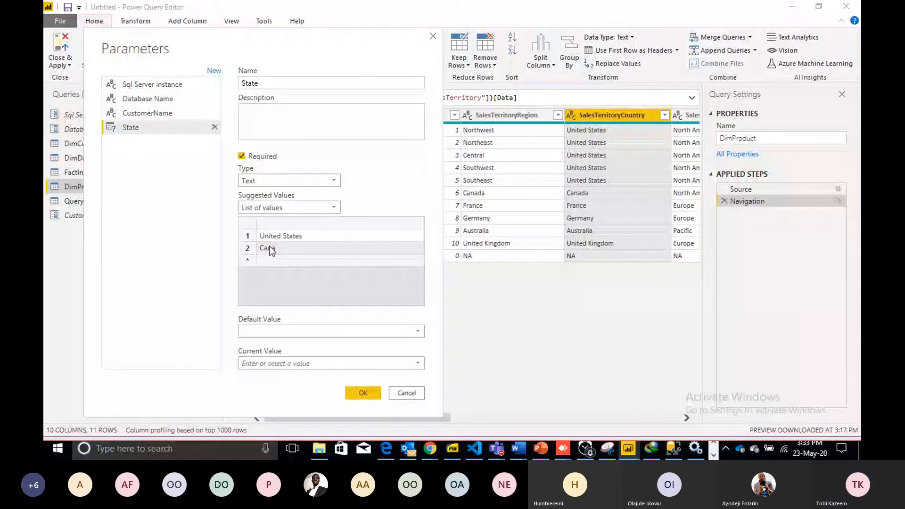
{"action": "type", "text": "da"}
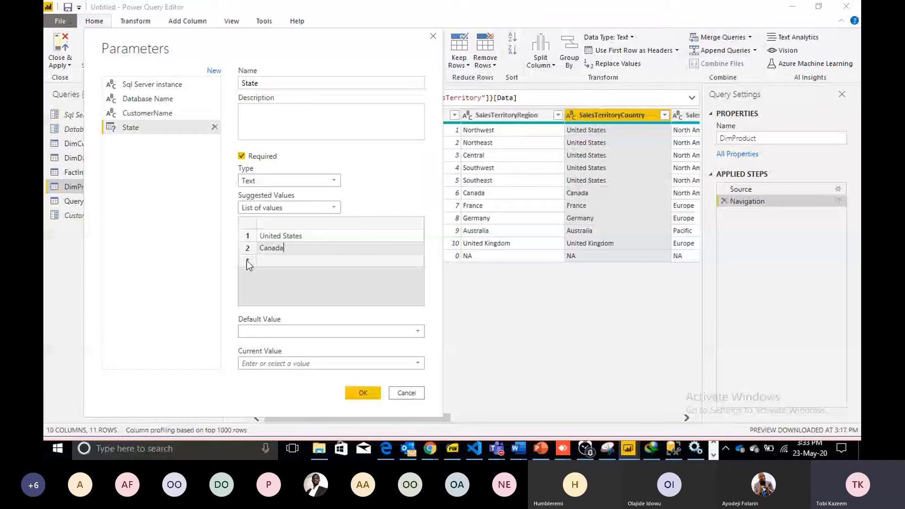
Add France, Germany and Australia as the third, fourth and fifth suggested values of the State parameter.
{"action": "left_click", "coordinate": [247, 260]}
{"action": "type", "text": "France"}
{"action": "left_click", "coordinate": [271, 275]}
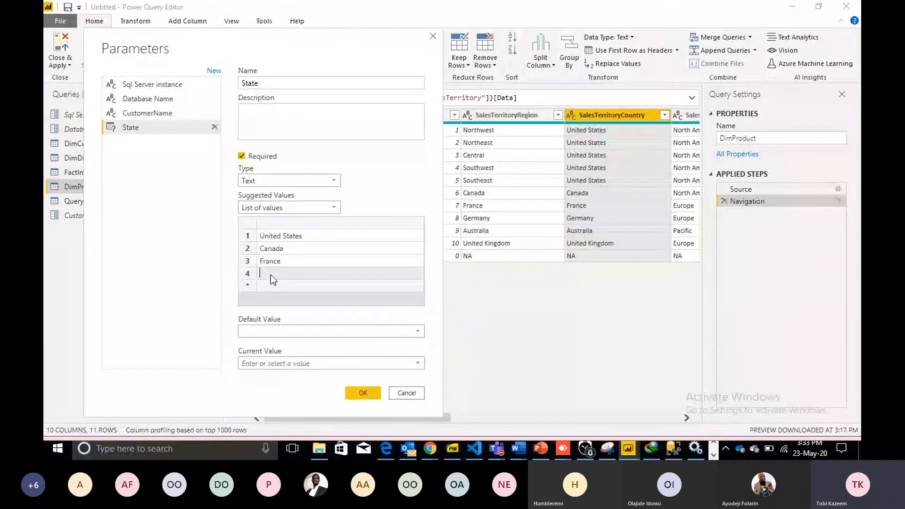
{"action": "type", "text": "Ge"}
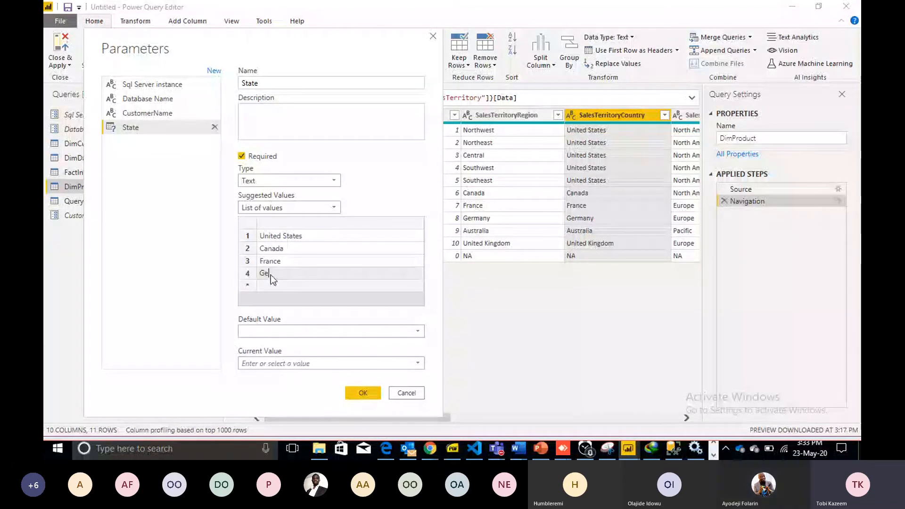
{"action": "type", "text": "rman"}
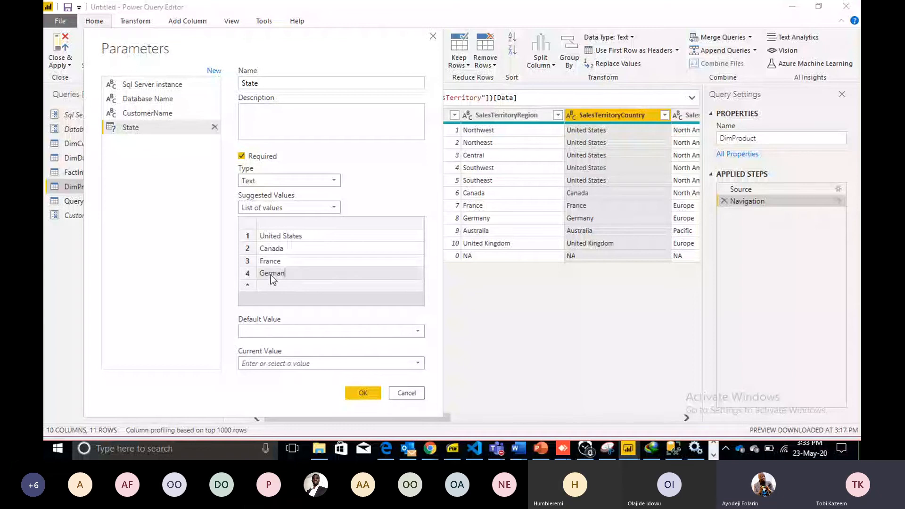
{"action": "type", "text": "y"}
{"action": "left_click", "coordinate": [267, 286]}
{"action": "type", "text": "Australia"}
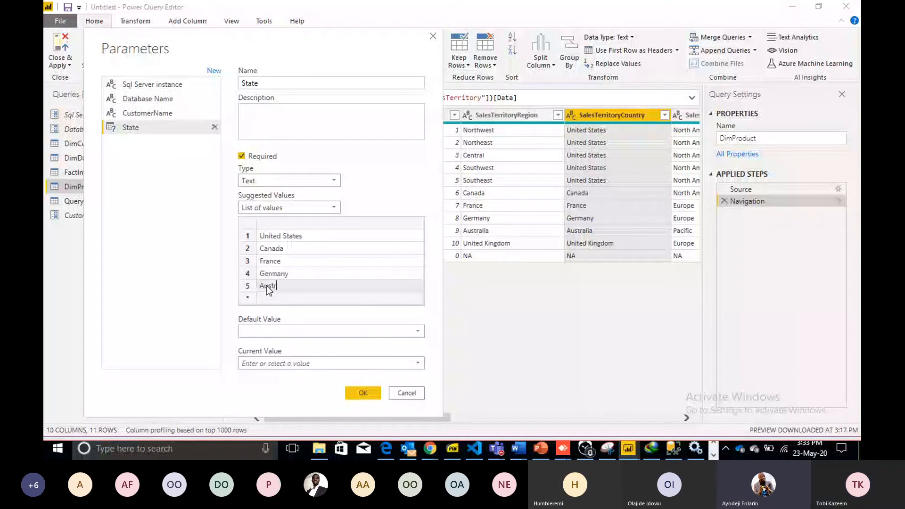
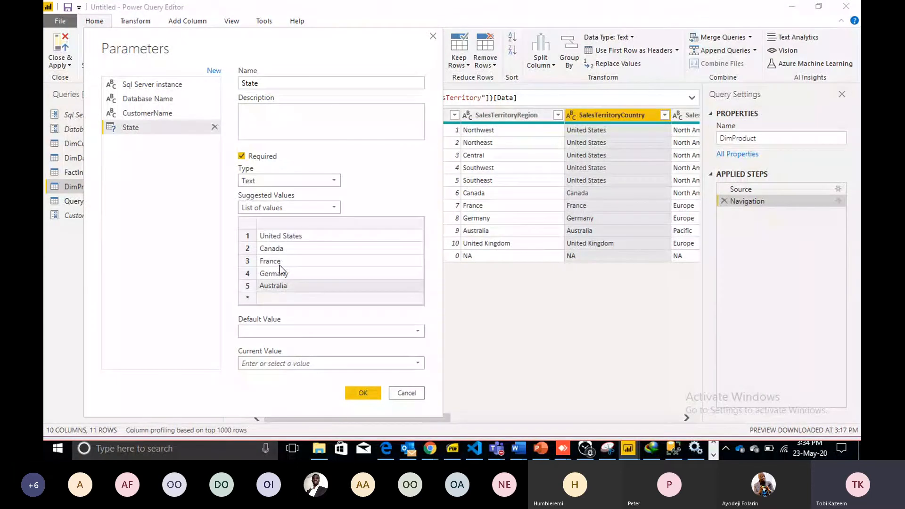
Set both the default value and the current value of the State parameter to Canada and save the parameter.
{"action": "left_click", "coordinate": [415, 333]}
{"action": "left_click", "coordinate": [291, 358]}
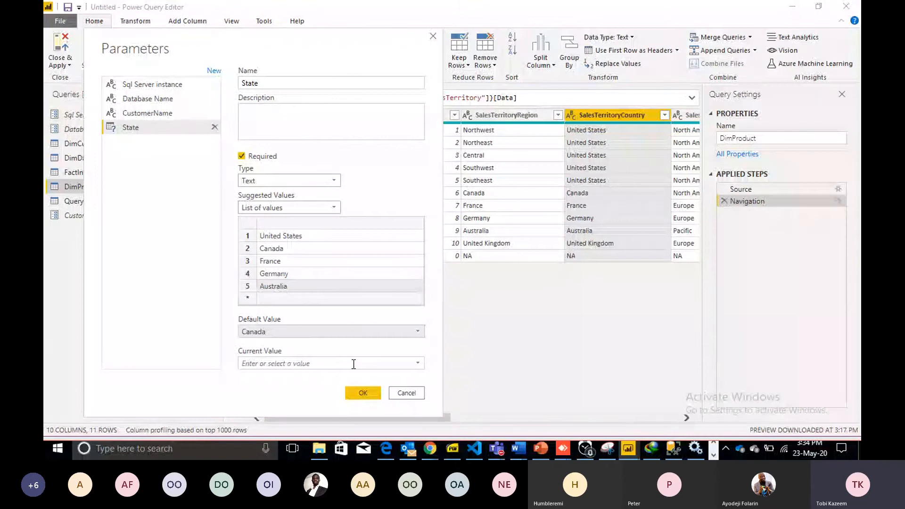
{"action": "left_click", "coordinate": [415, 367]}
{"action": "left_click", "coordinate": [373, 392]}
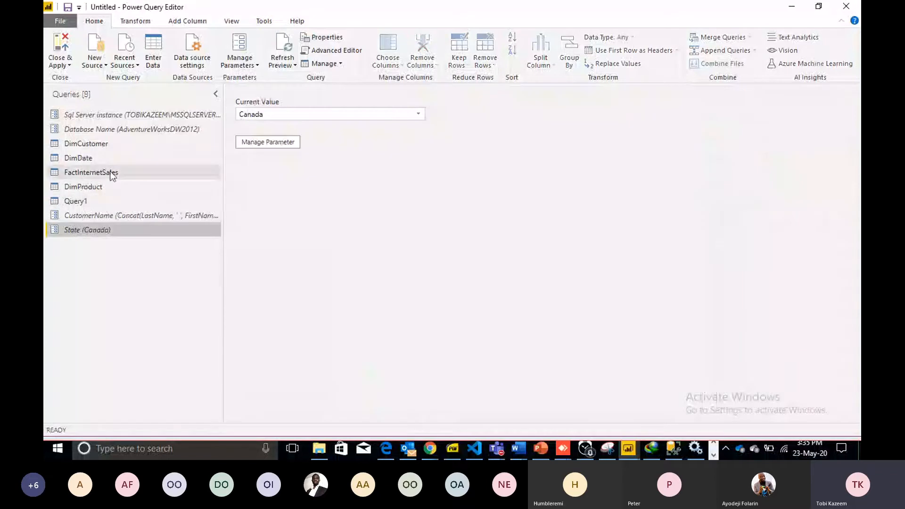
Try filtering the DimProduct query to rows whose SalesTerritoryCountry equals the State parameter, and clear that filter.
{"action": "left_click", "coordinate": [110, 188]}
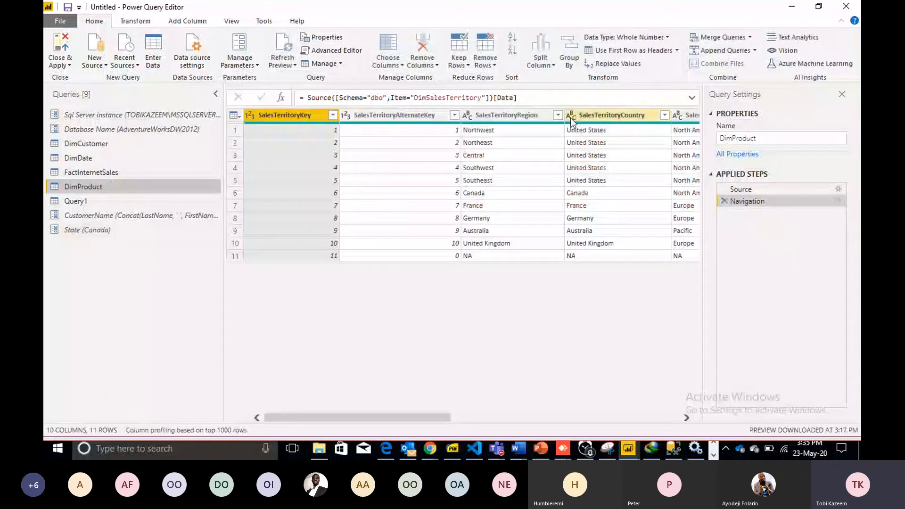
{"action": "left_click", "coordinate": [663, 115]}
{"action": "mouse_move", "coordinate": [598, 213]}
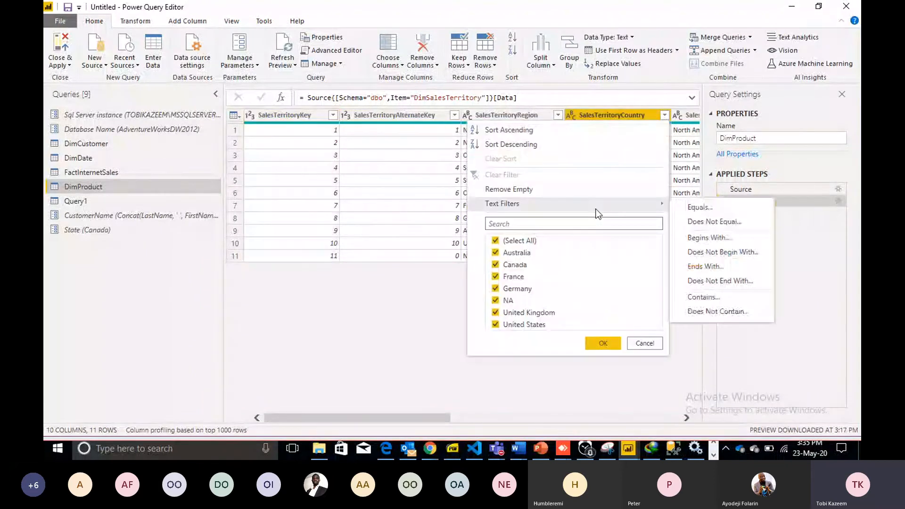
{"action": "left_click", "coordinate": [717, 209]}
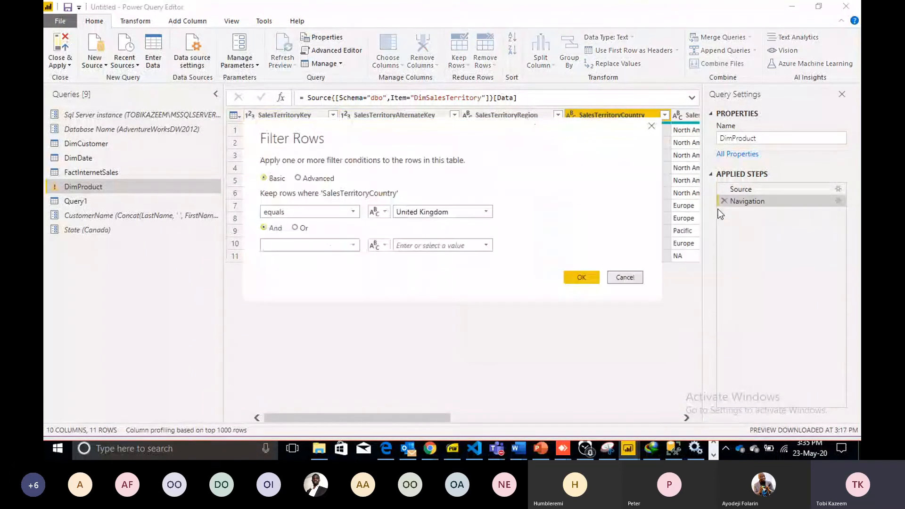
{"action": "left_click", "coordinate": [383, 220]}
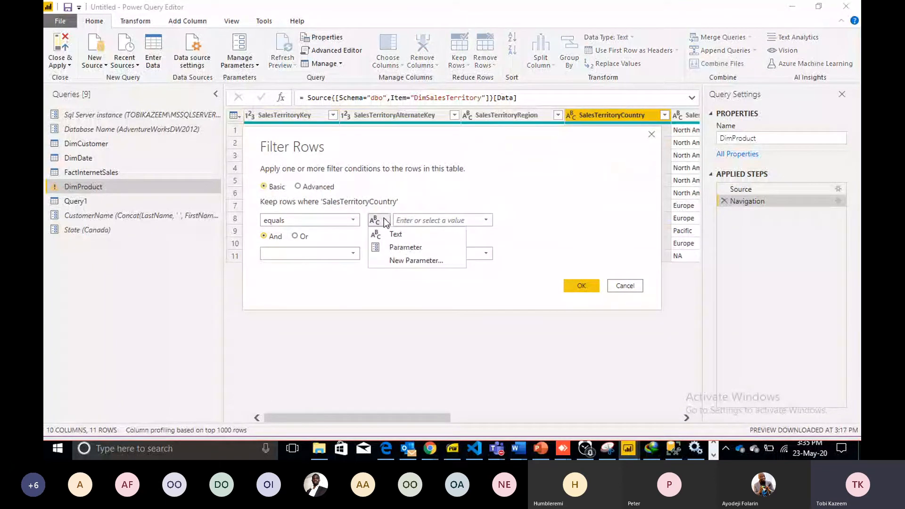
{"action": "left_click", "coordinate": [406, 247]}
{"action": "left_click", "coordinate": [486, 220]}
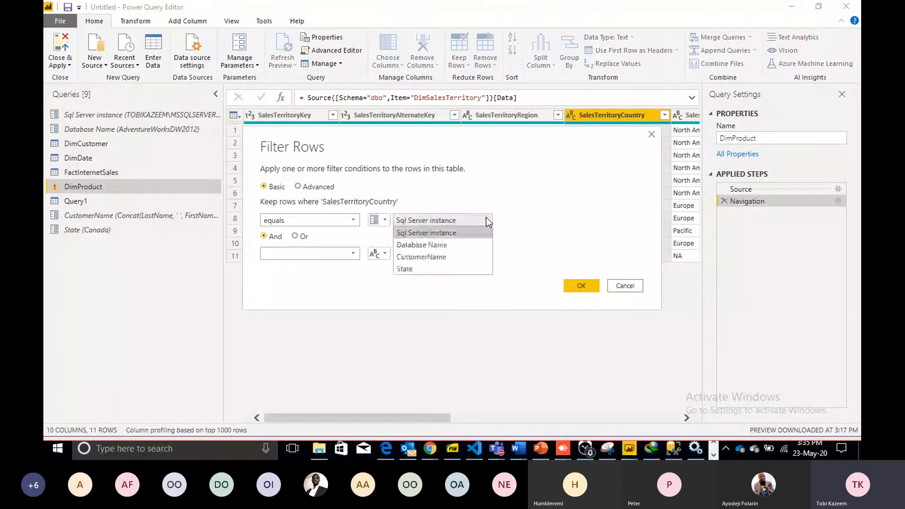
{"action": "left_click", "coordinate": [422, 269]}
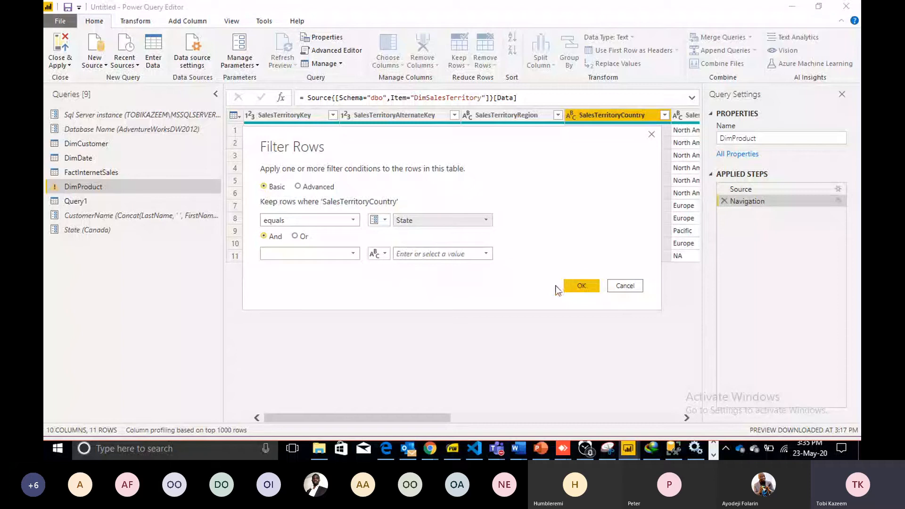
{"action": "left_click", "coordinate": [578, 290]}
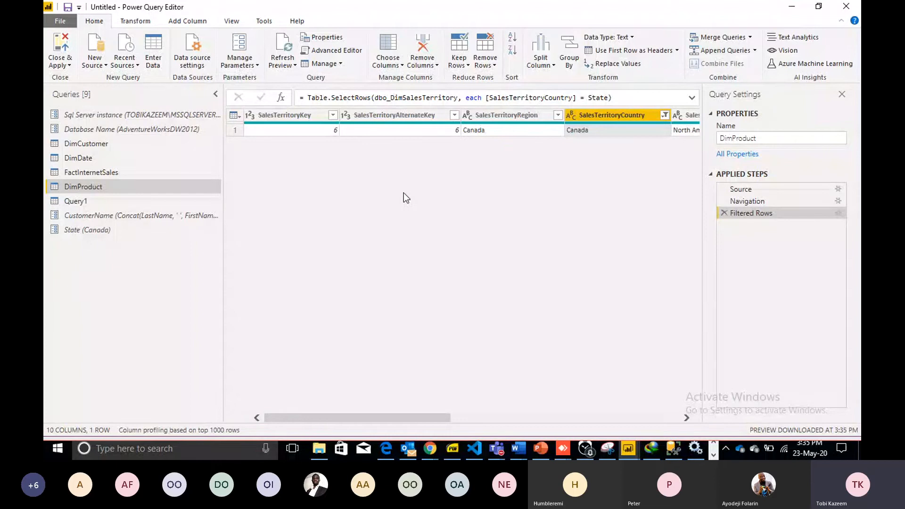
{"action": "left_click", "coordinate": [665, 116]}
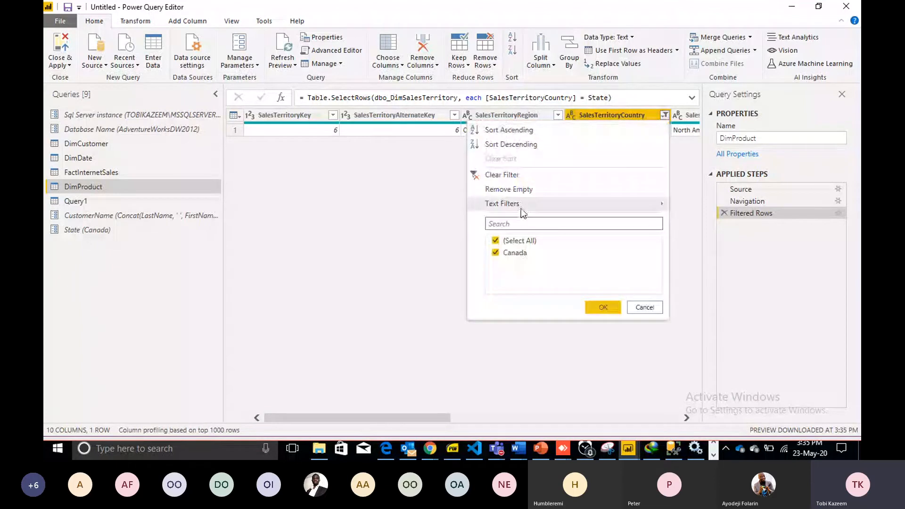
{"action": "left_click", "coordinate": [522, 175]}
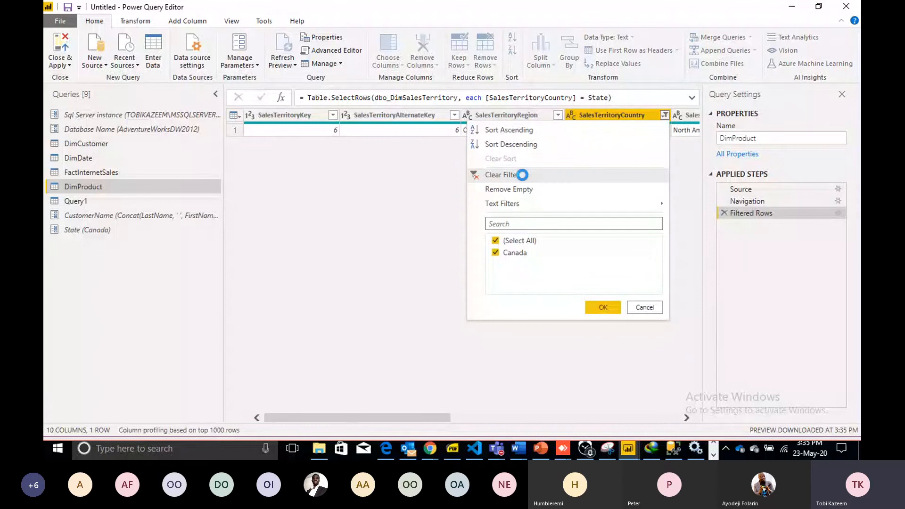
Close the query editor with its changes applied, switch to the Power BI Desktop report and apply the pending query changes.
{"action": "left_click", "coordinate": [61, 65]}
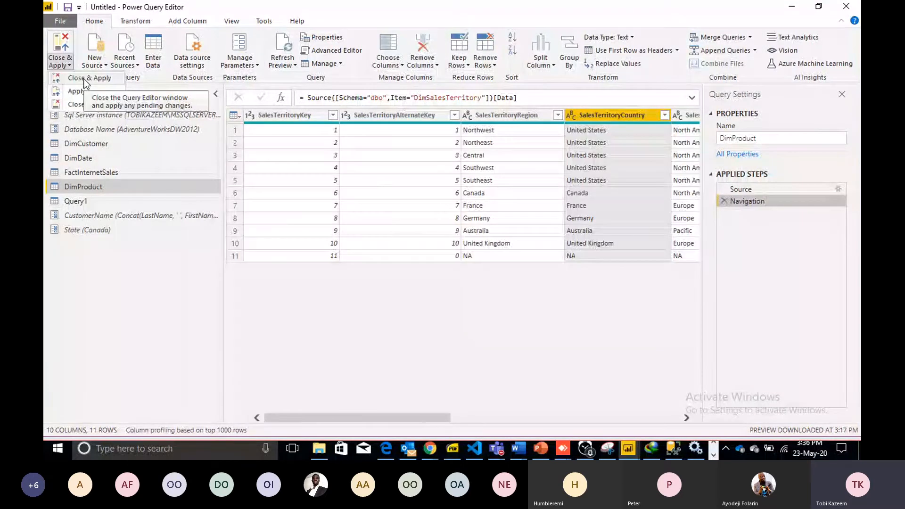
{"action": "left_click", "coordinate": [85, 79]}
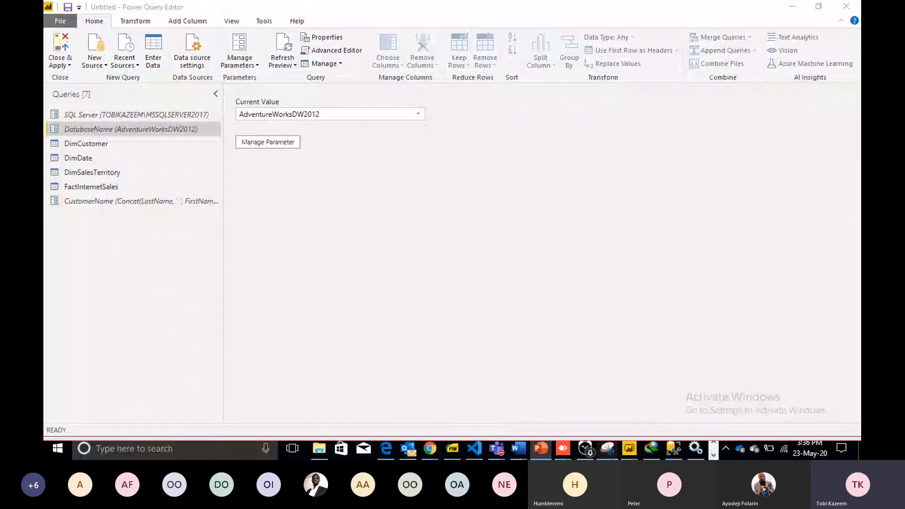
{"action": "left_click", "coordinate": [629, 449]}
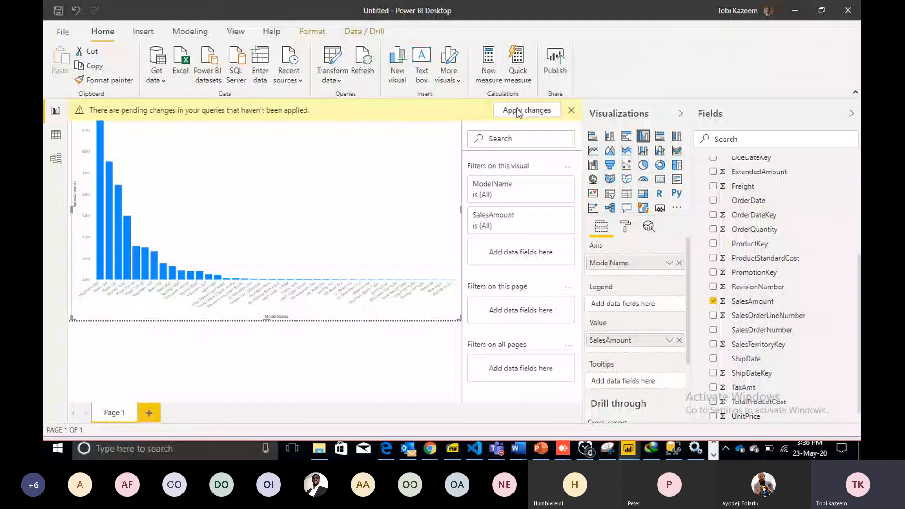
{"action": "left_click", "coordinate": [517, 110]}
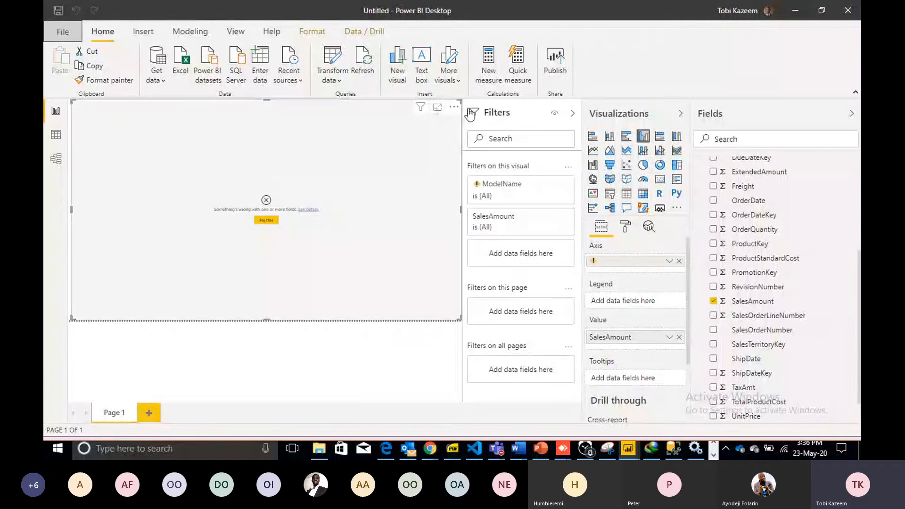
Delete the broken ModelName chart from Page 1 and create a new column chart of SalesAmount.
{"action": "left_click", "coordinate": [454, 107]}
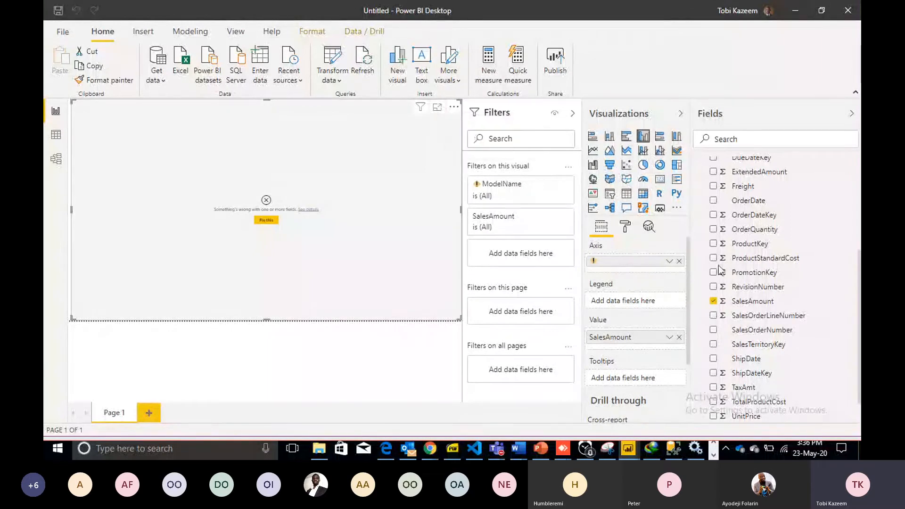
{"action": "key", "text": "Delete"}
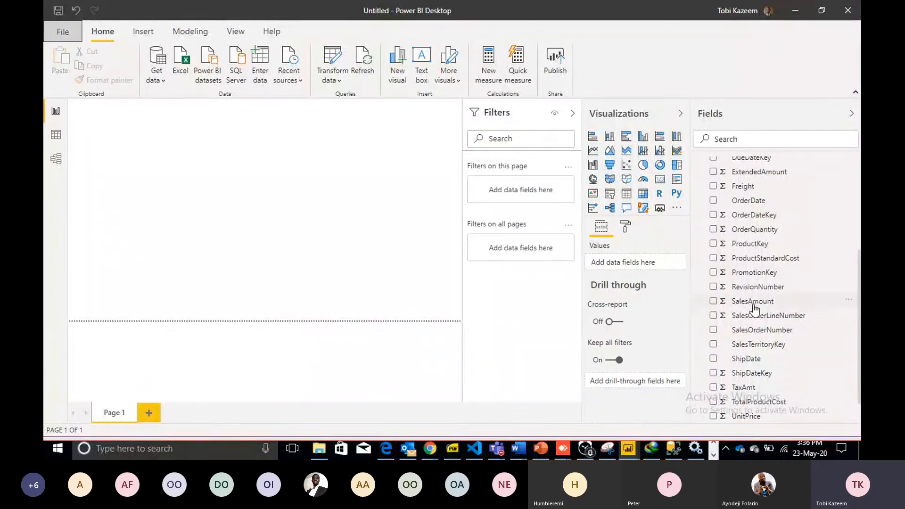
{"action": "left_click", "coordinate": [713, 301]}
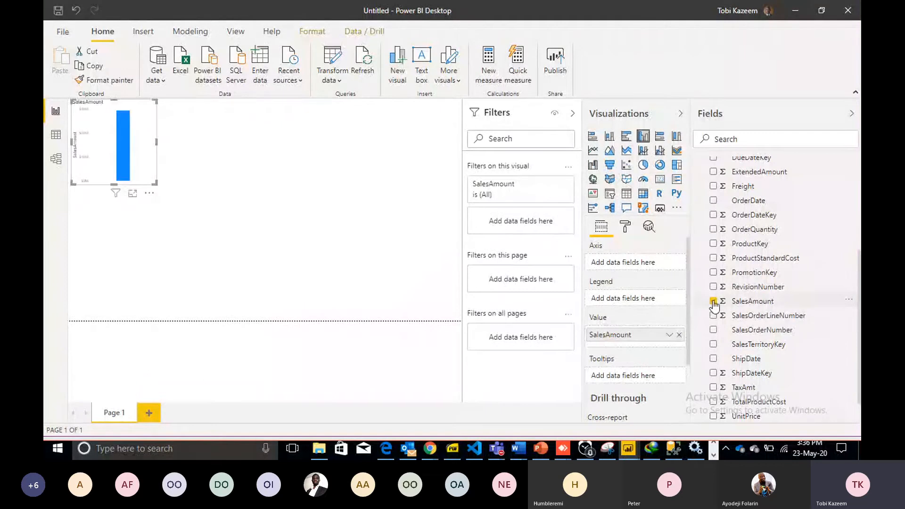
Add SalesTerritoryCountry from the DimProduct table as the axis of the SalesAmount column chart.
{"action": "scroll", "coordinate": [856, 227], "scroll_direction": "up", "scroll_amount": 5}
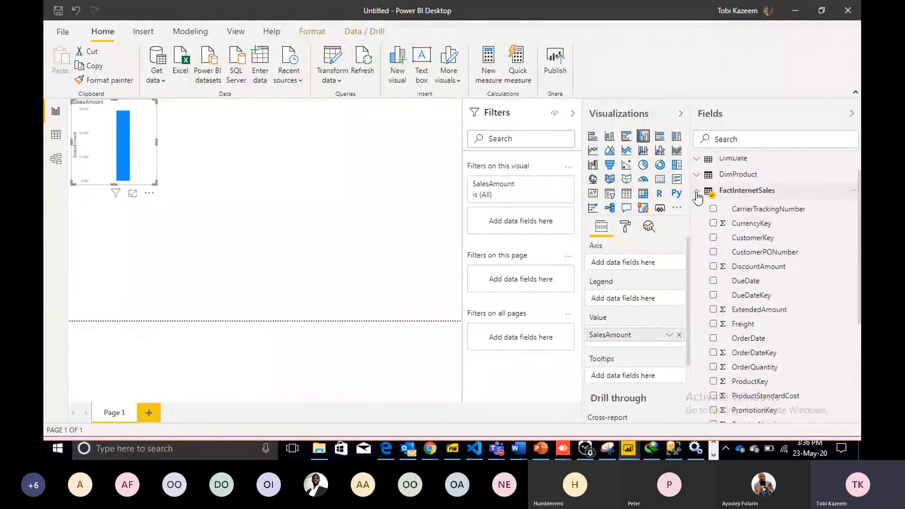
{"action": "left_click", "coordinate": [700, 192]}
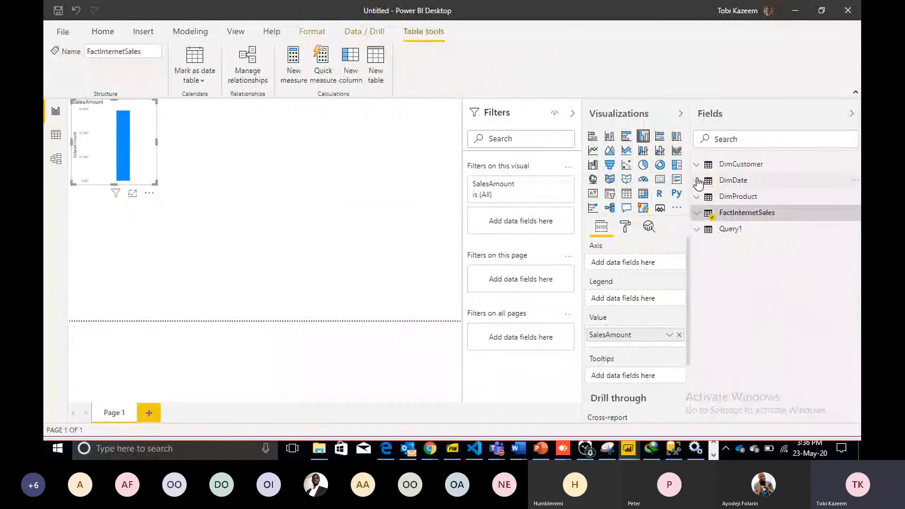
{"action": "left_click", "coordinate": [701, 196]}
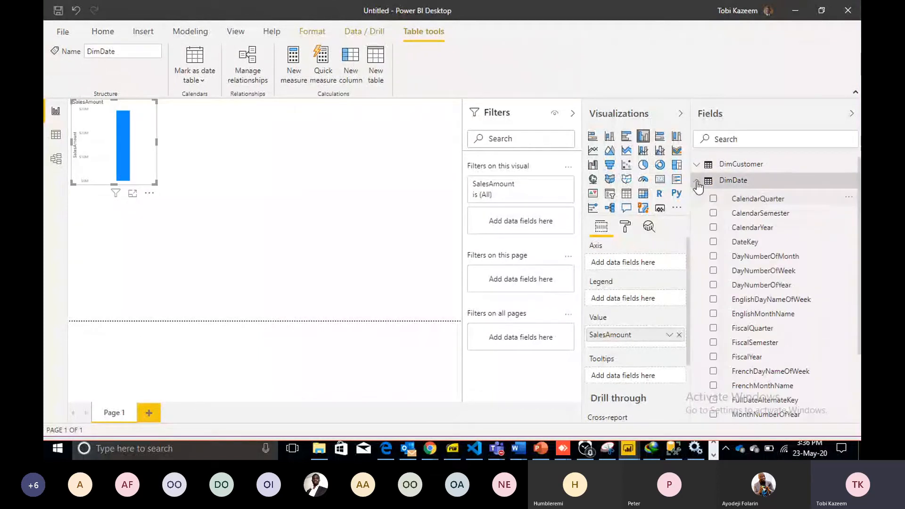
{"action": "left_click", "coordinate": [697, 181]}
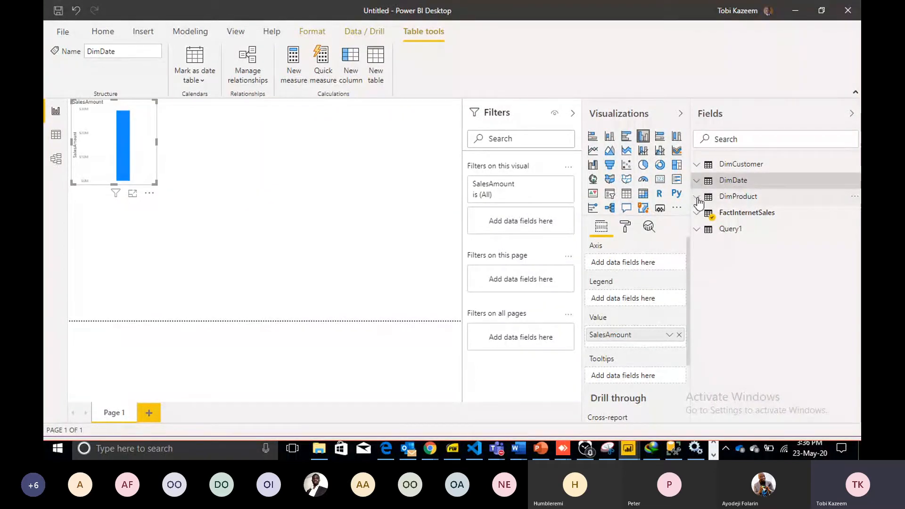
{"action": "left_click", "coordinate": [698, 198]}
{"action": "left_click_drag", "start_coordinate": [735, 230], "coordinate": [635, 265]}
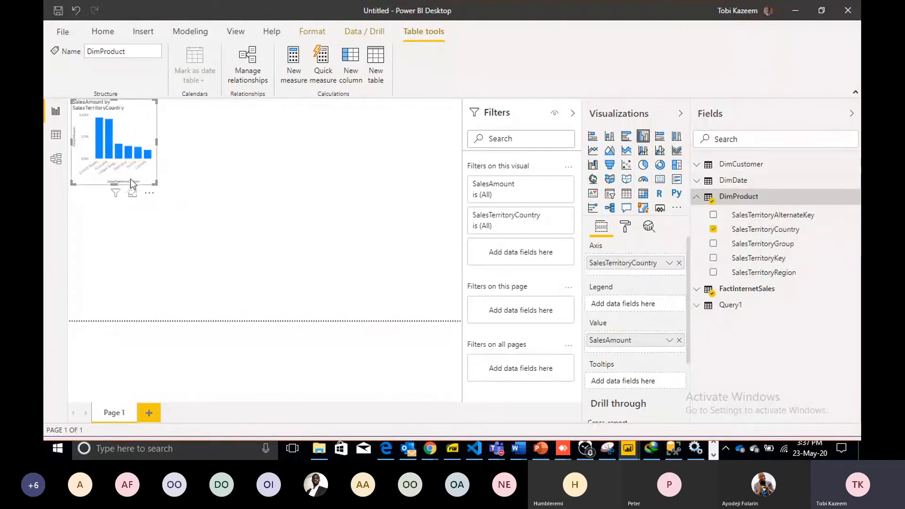
Enlarge the SalesAmount chart to nearly fill the page and set its X axis text size to 20 pt.
{"action": "left_click_drag", "start_coordinate": [156, 184], "coordinate": [458, 301]}
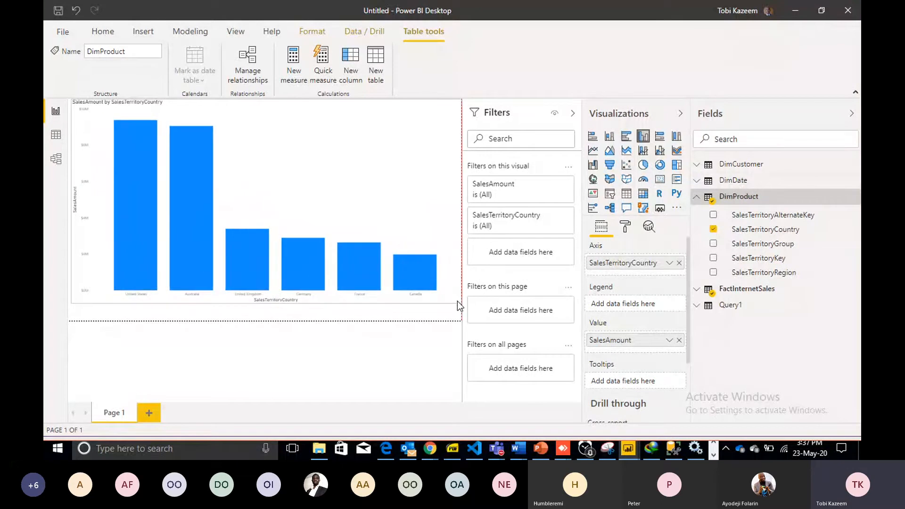
{"action": "left_click_drag", "start_coordinate": [457, 307], "coordinate": [459, 304]}
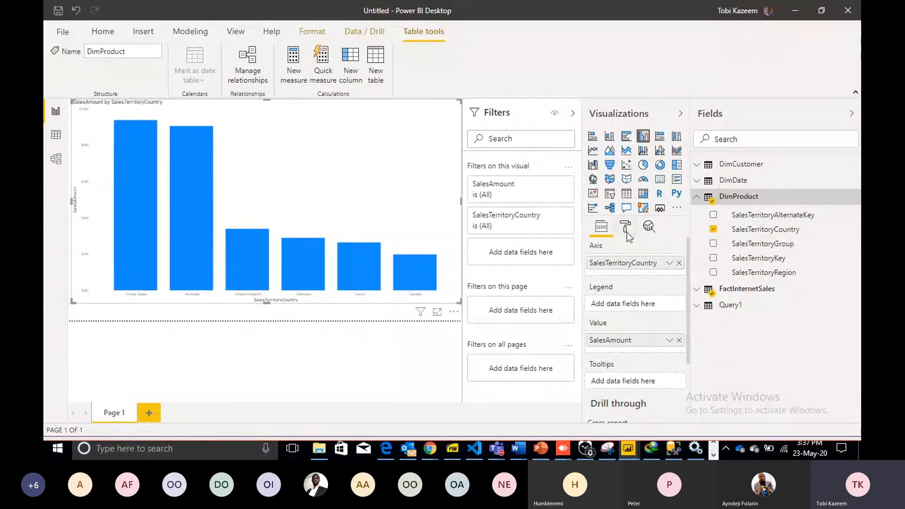
{"action": "left_click", "coordinate": [626, 227]}
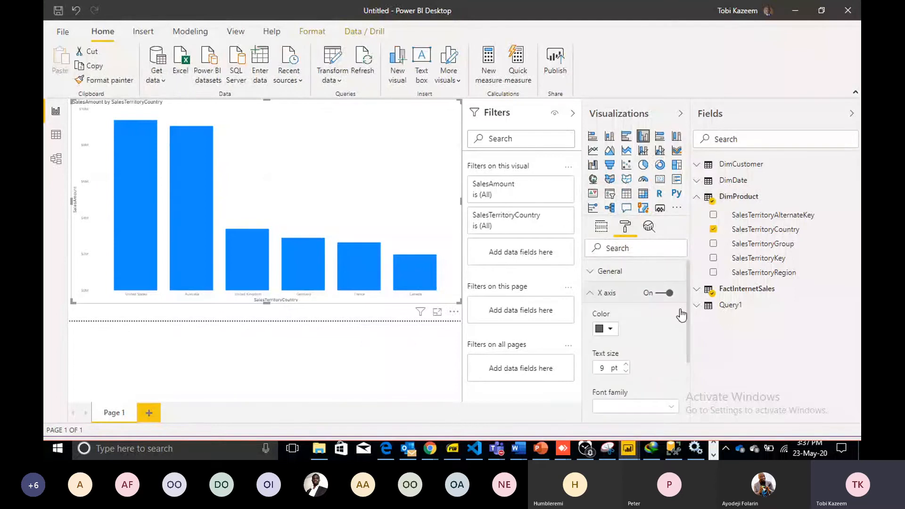
{"action": "scroll", "coordinate": [681, 315], "scroll_direction": "down", "scroll_amount": 3}
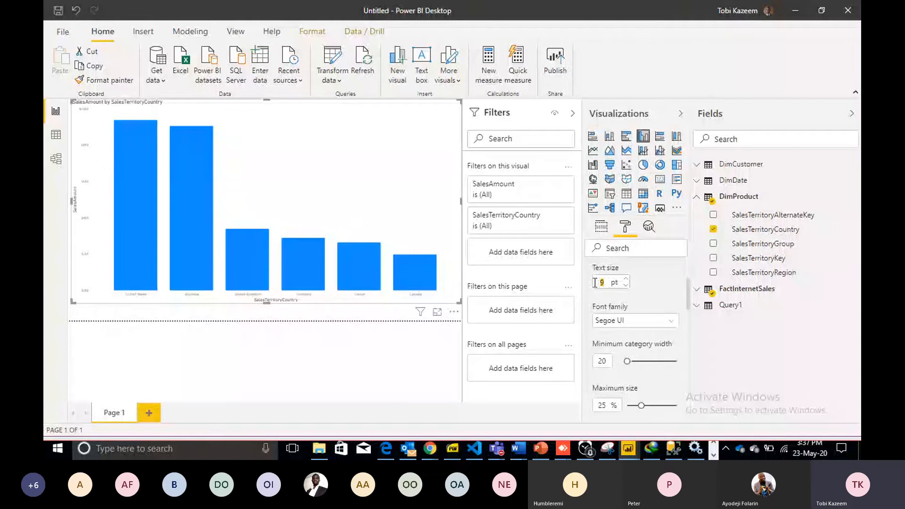
{"action": "type", "text": "20"}
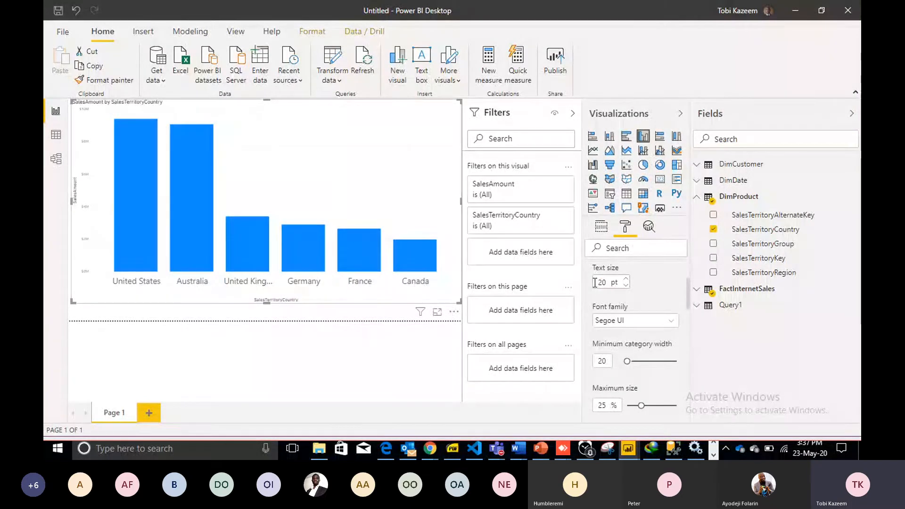
{"action": "left_click", "coordinate": [318, 308]}
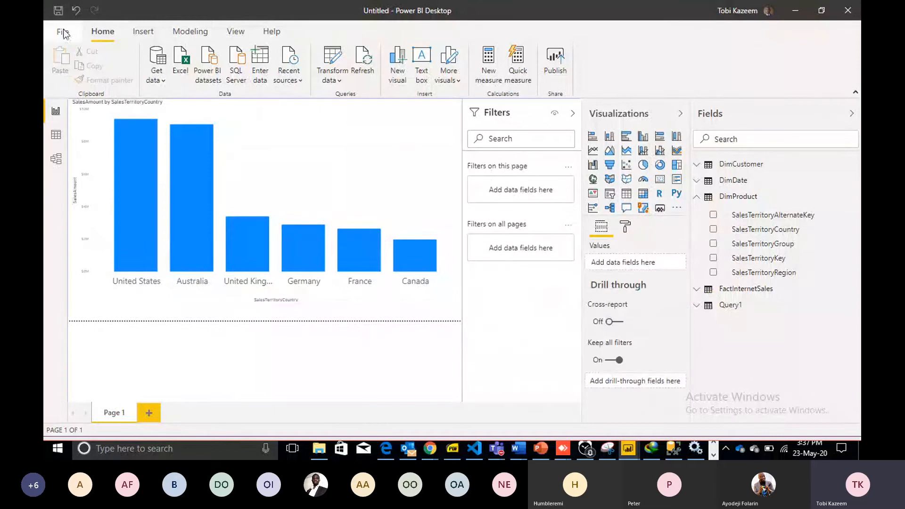
Export the report as a Power BI template with the description testTemplate, saved in the Training folder as testTemplaplet.
{"action": "left_click", "coordinate": [63, 33]}
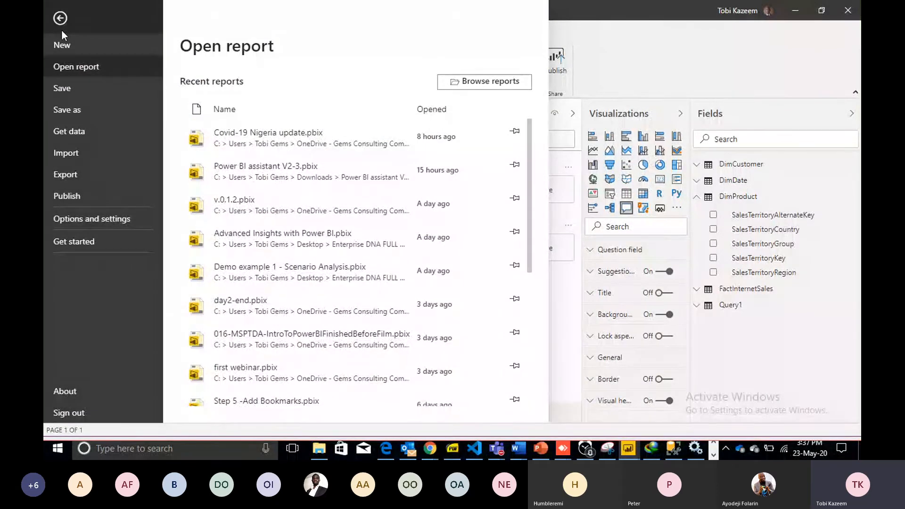
{"action": "left_click", "coordinate": [84, 179]}
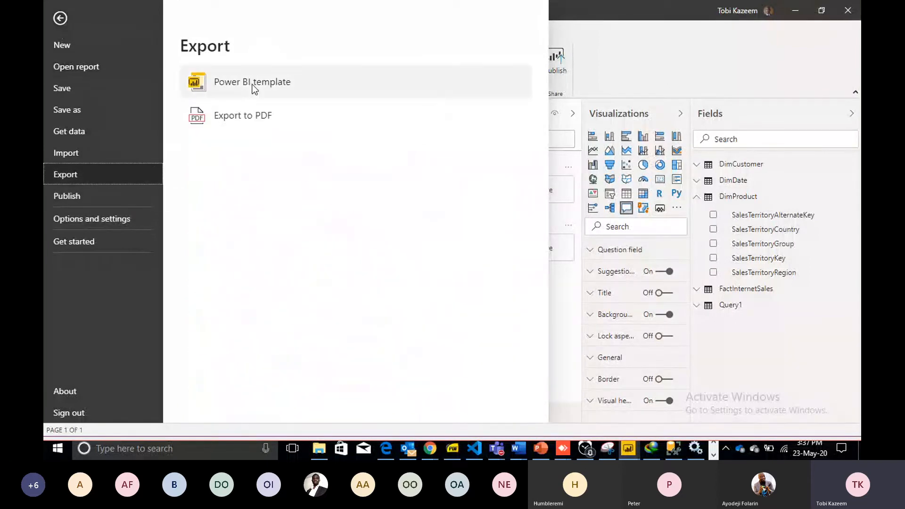
{"action": "left_click", "coordinate": [257, 84]}
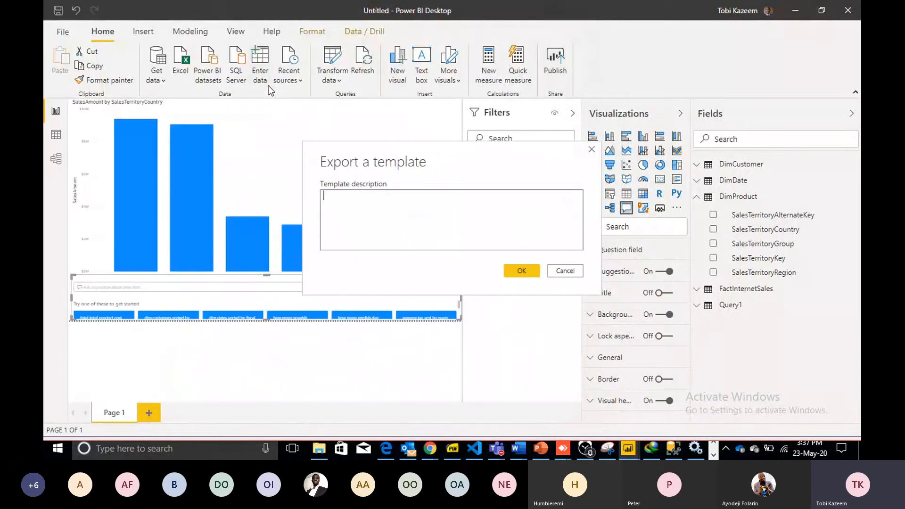
{"action": "type", "text": "test"}
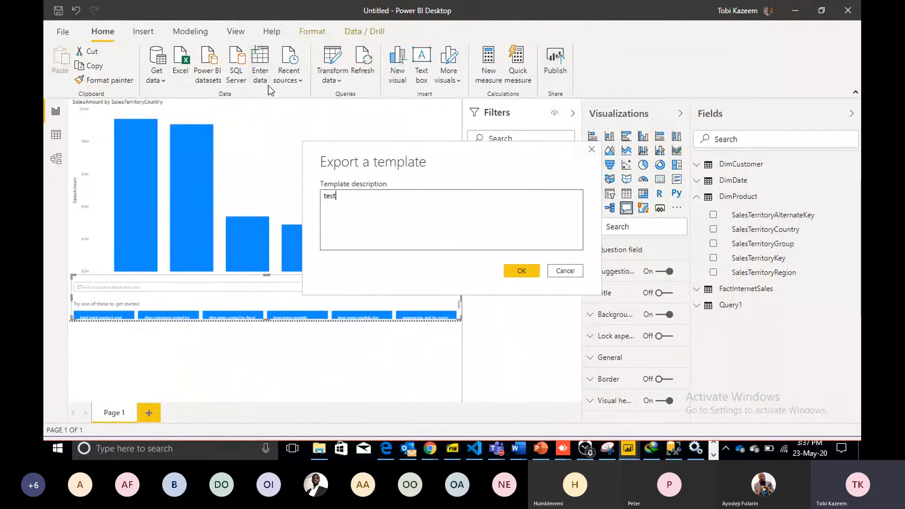
{"action": "type", "text": "Template"}
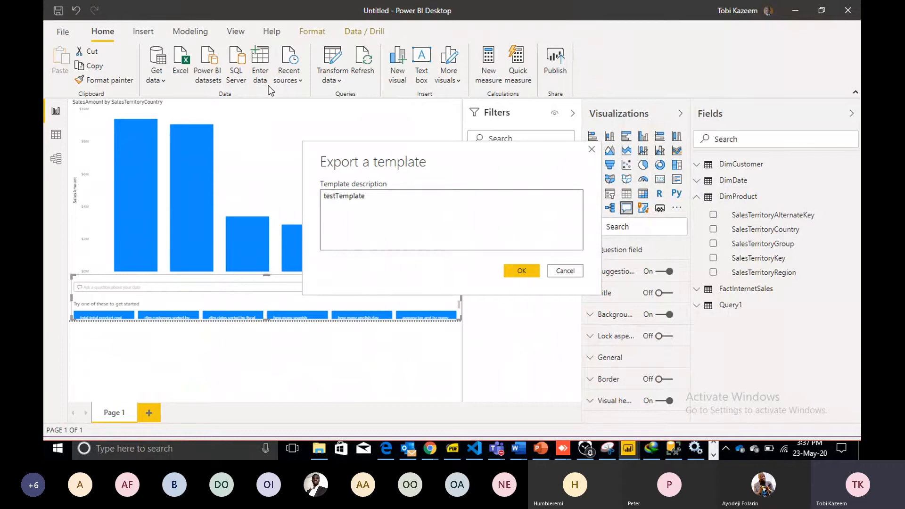
{"action": "key", "text": "Return"}
{"action": "left_click", "coordinate": [522, 272]}
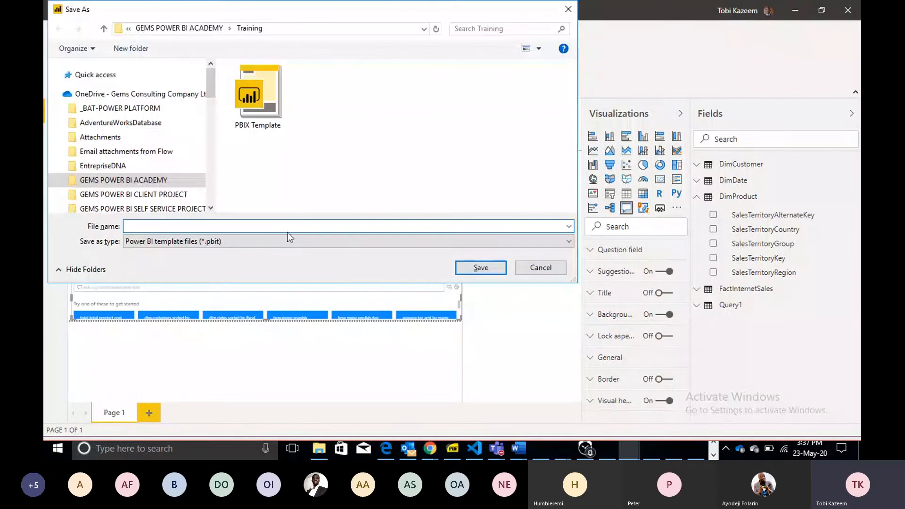
{"action": "type", "text": "testTempla"}
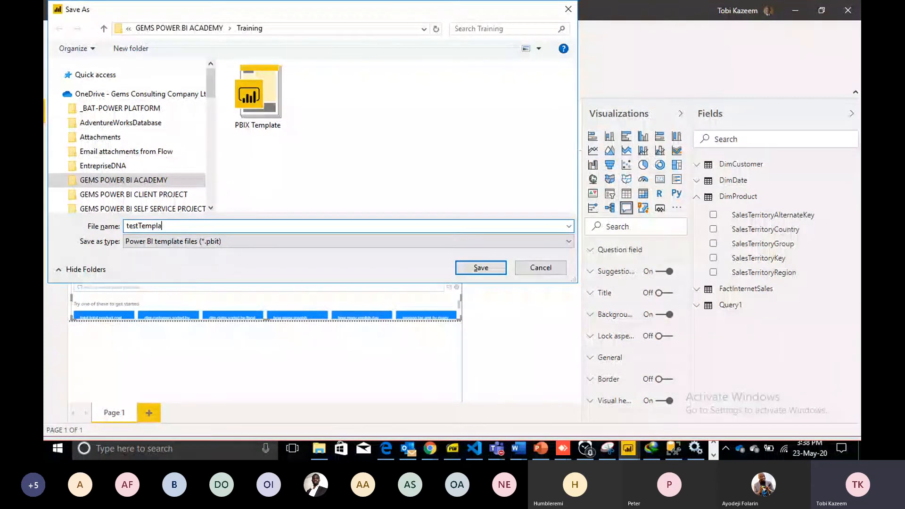
{"action": "type", "text": "tet"}
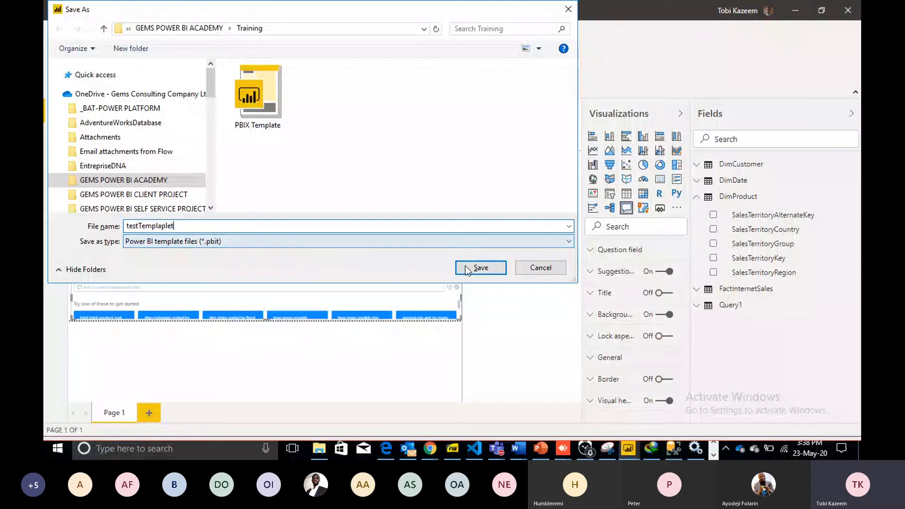
{"action": "left_click", "coordinate": [480, 268]}
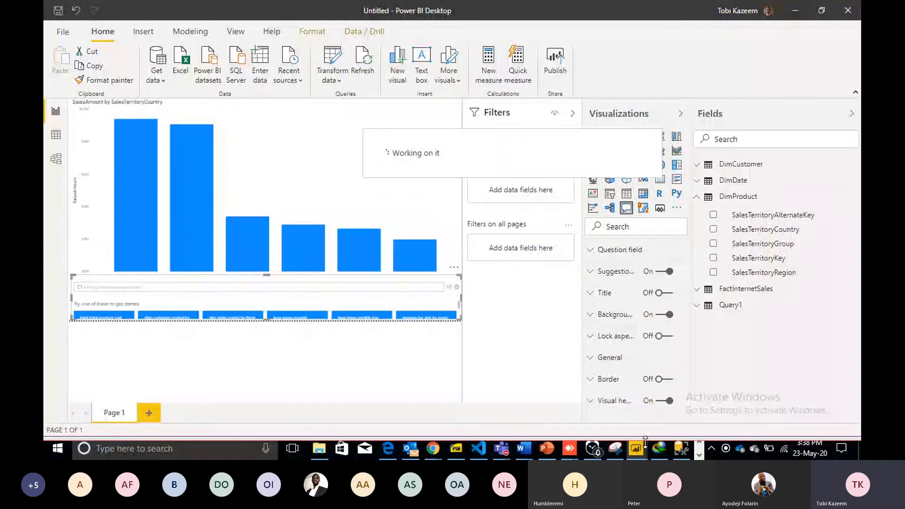
Switch to the Training folder in File Explorer and open the testTemplaplet template.
{"action": "left_click", "coordinate": [63, 26]}
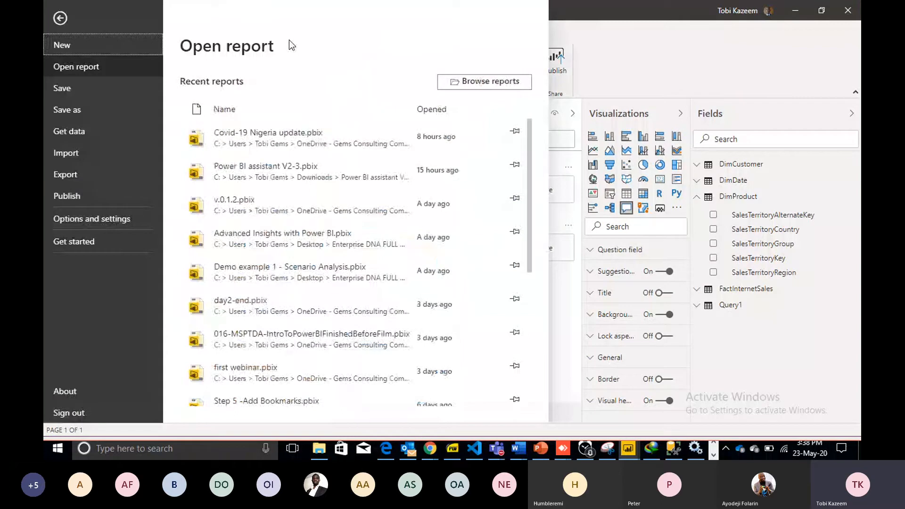
{"action": "key", "text": "alt+Tab"}
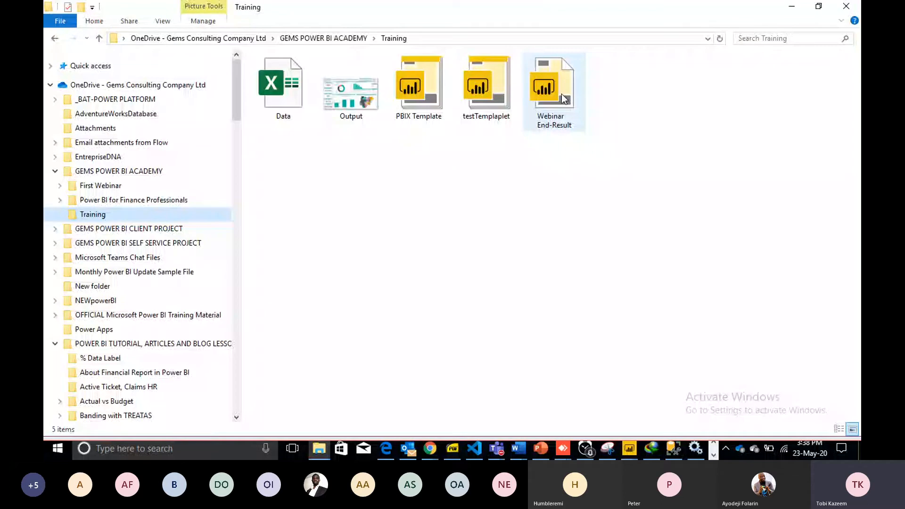
{"action": "double_click", "coordinate": [488, 86]}
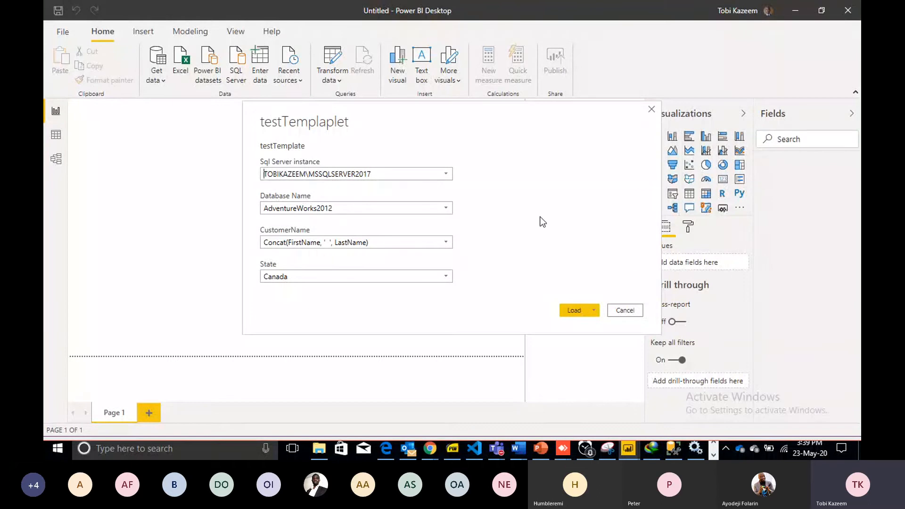
Load the template with the MSSQLSERVER2017 server instance, the AdventureWorksDW2012 database and a value picked for State.
{"action": "left_click", "coordinate": [420, 174]}
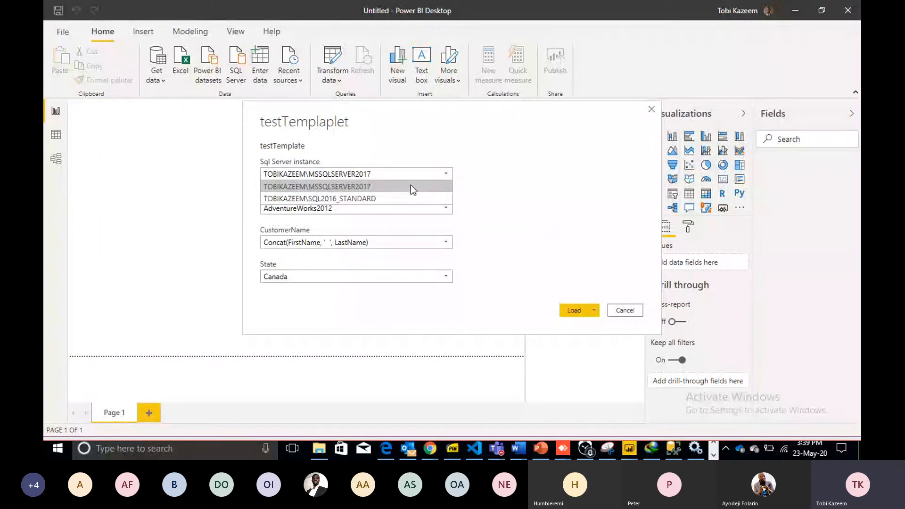
{"action": "left_click", "coordinate": [413, 188]}
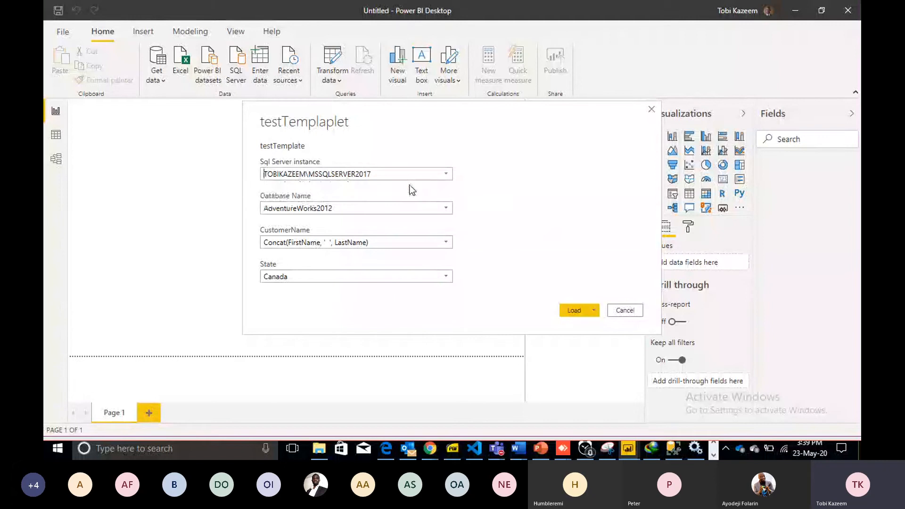
{"action": "left_click", "coordinate": [446, 208]}
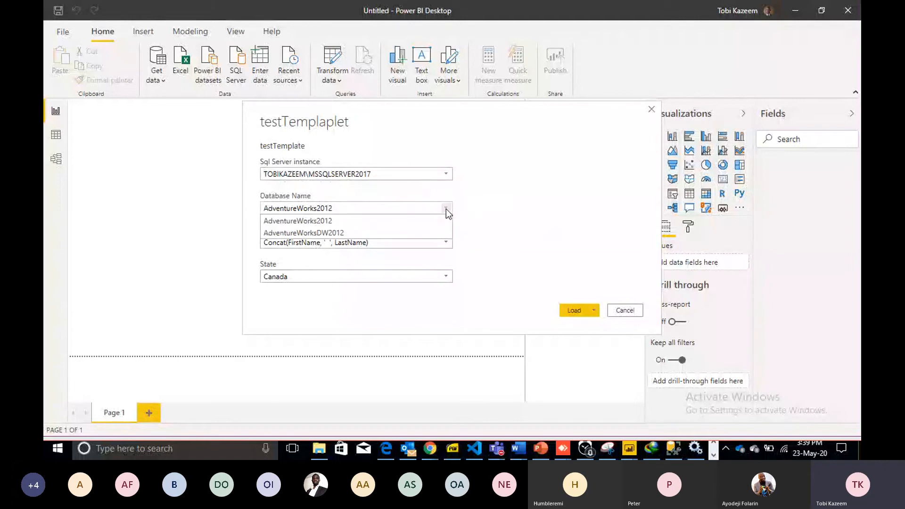
{"action": "left_click", "coordinate": [420, 232]}
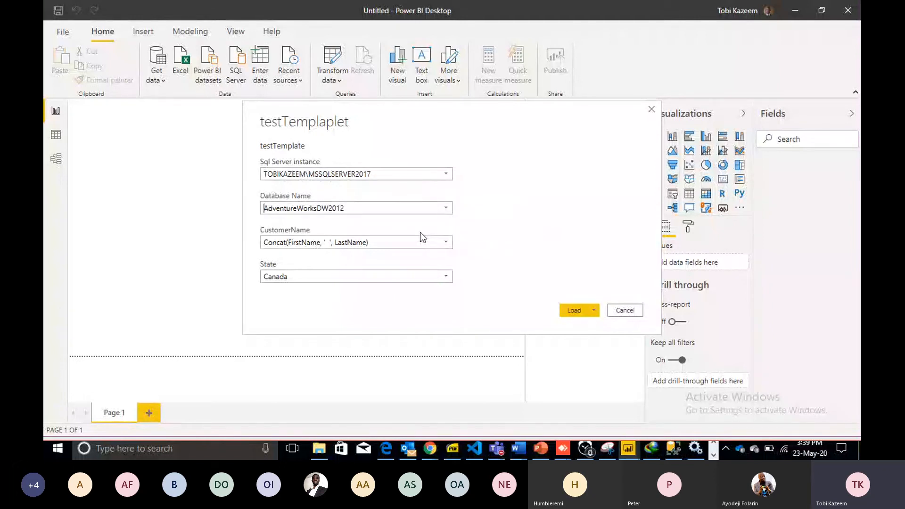
{"action": "left_click", "coordinate": [443, 279]}
{"action": "left_click", "coordinate": [369, 290]}
{"action": "left_click", "coordinate": [578, 310]}
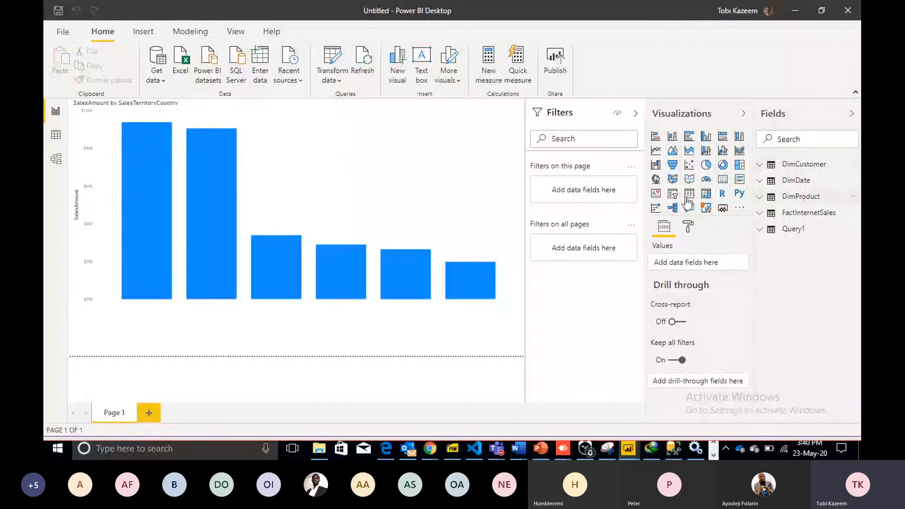
Delete the stray Q&A visual covering the lower edge of the SalesAmount by SalesTerritoryCountry chart.
{"action": "left_click", "coordinate": [801, 196]}
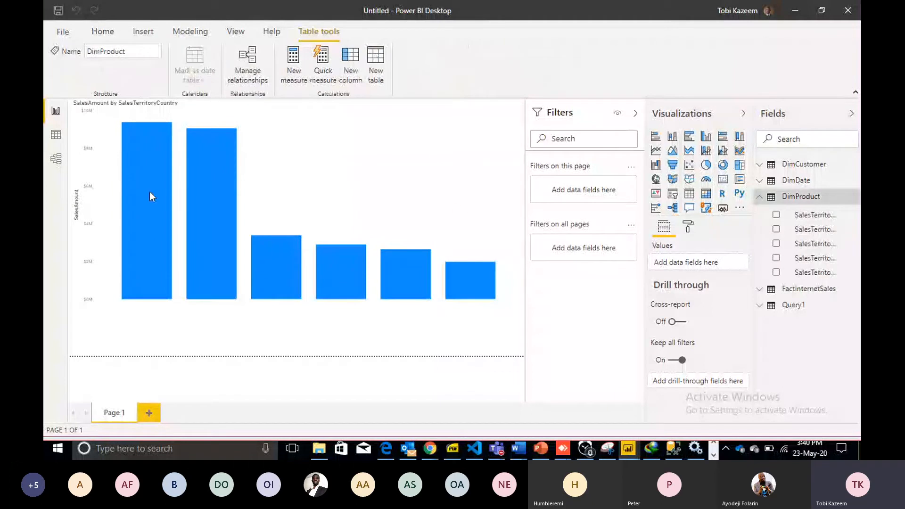
{"action": "double_click", "coordinate": [210, 330]}
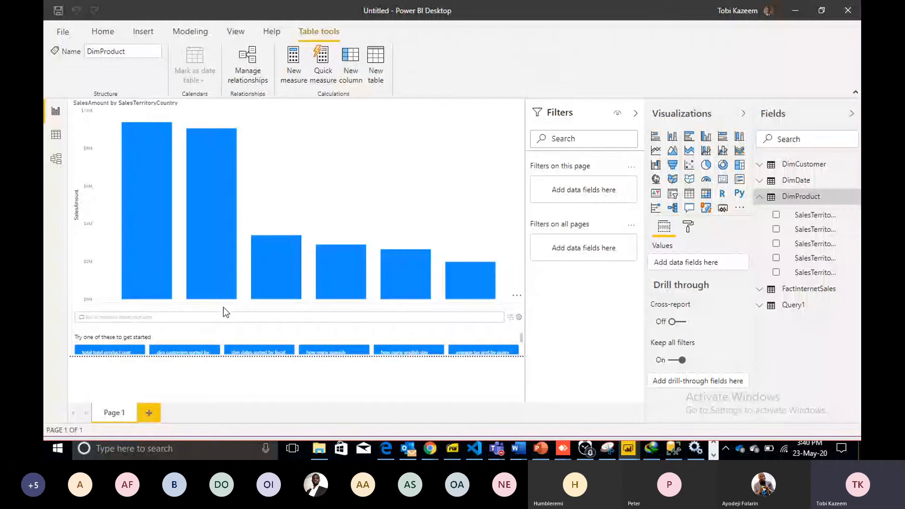
{"action": "left_click", "coordinate": [225, 312]}
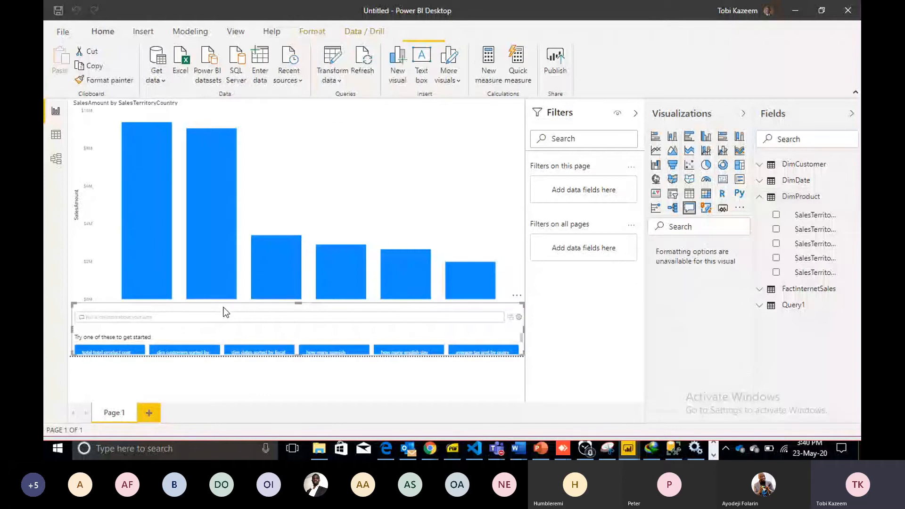
{"action": "key", "text": "Delete"}
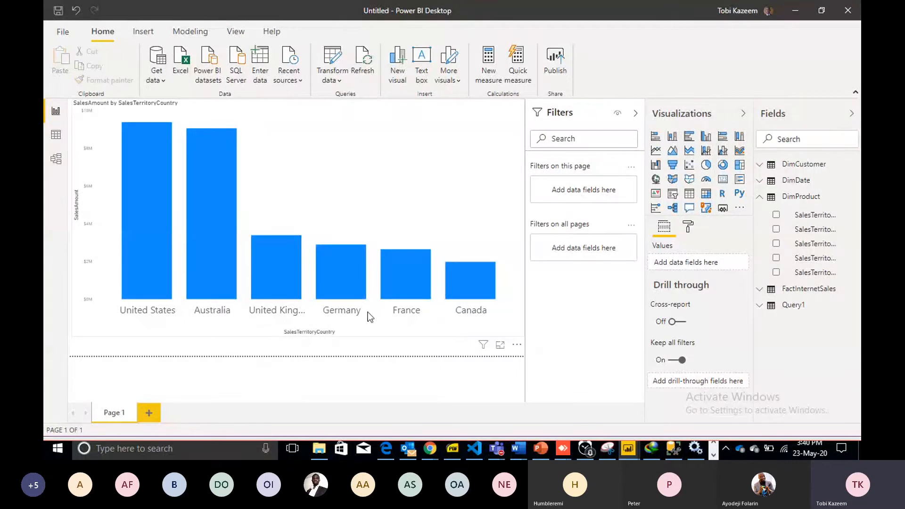
{"action": "left_click", "coordinate": [47, 134]}
{"action": "left_click", "coordinate": [792, 197]}
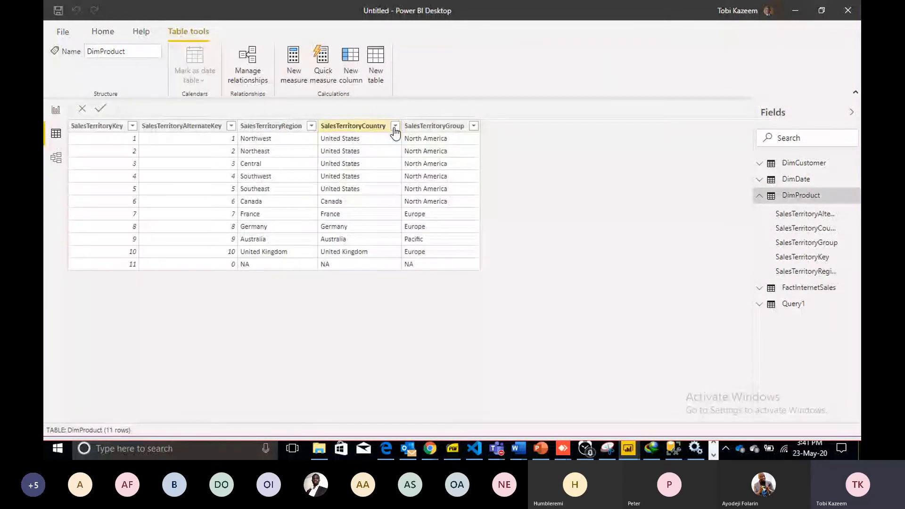
{"action": "left_click", "coordinate": [395, 129]}
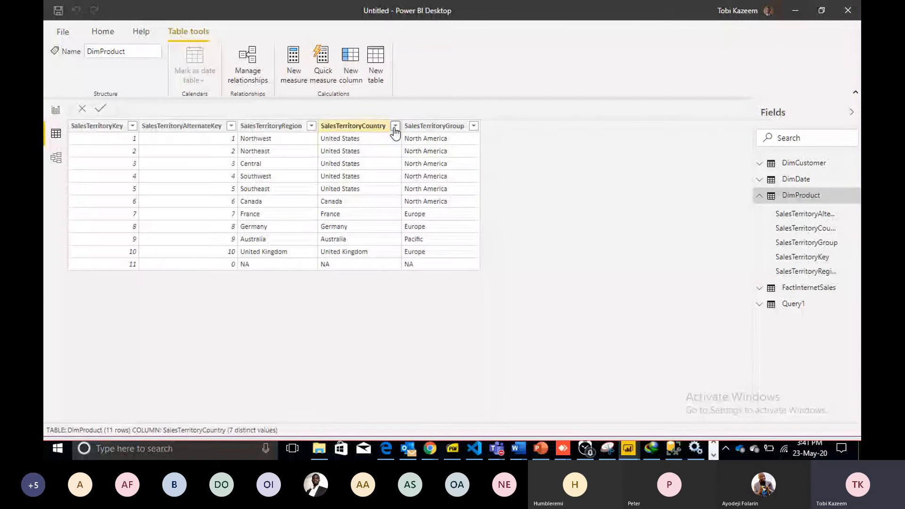
{"action": "left_click", "coordinate": [395, 126]}
{"action": "mouse_move", "coordinate": [542, 211]}
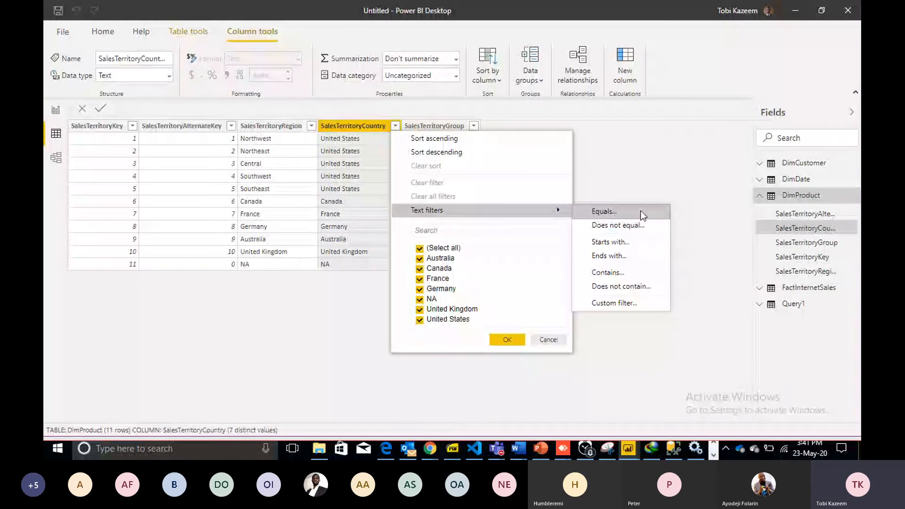
{"action": "left_click", "coordinate": [641, 211]}
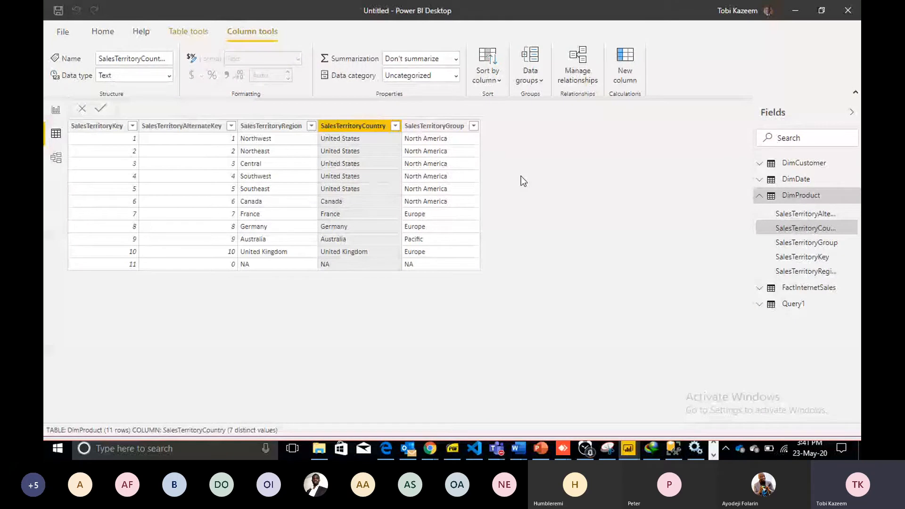
Open the DimProduct query in the Power Query Editor.
{"action": "left_click", "coordinate": [103, 31]}
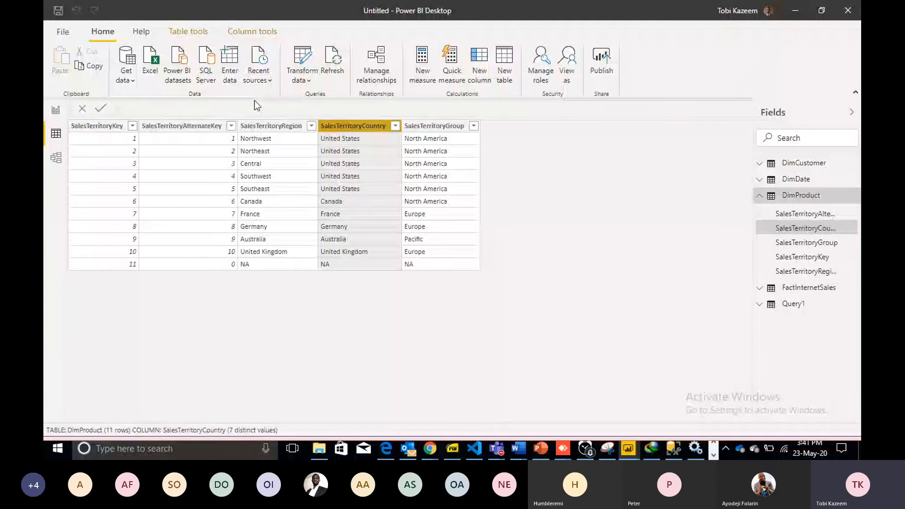
{"action": "left_click", "coordinate": [302, 78]}
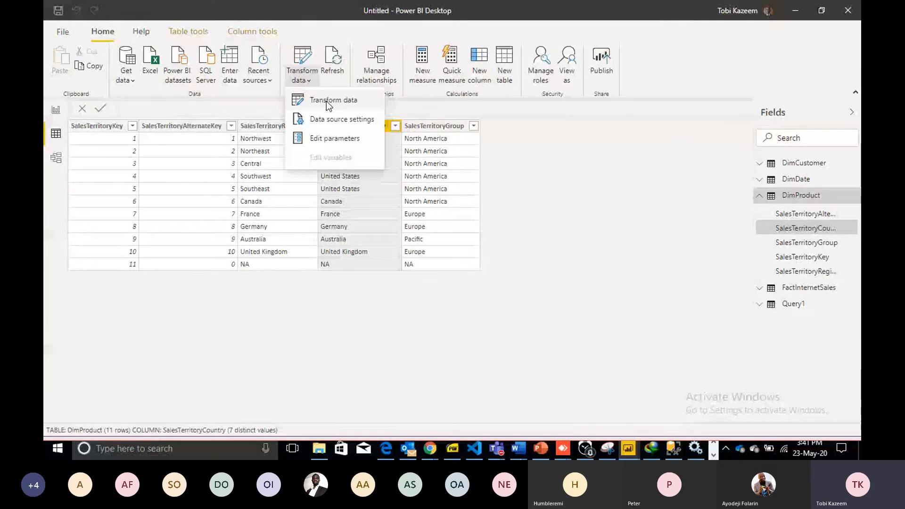
{"action": "left_click", "coordinate": [327, 101]}
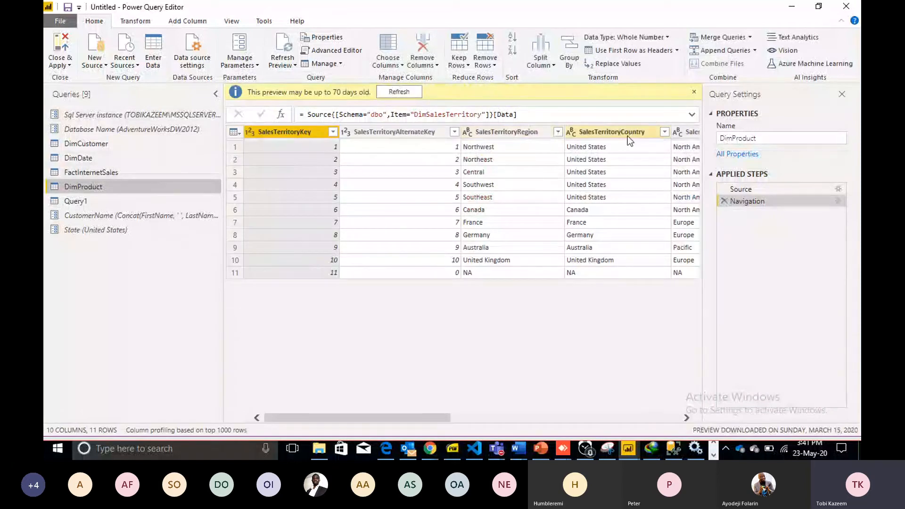
{"action": "left_click", "coordinate": [629, 136]}
{"action": "left_click", "coordinate": [665, 132]}
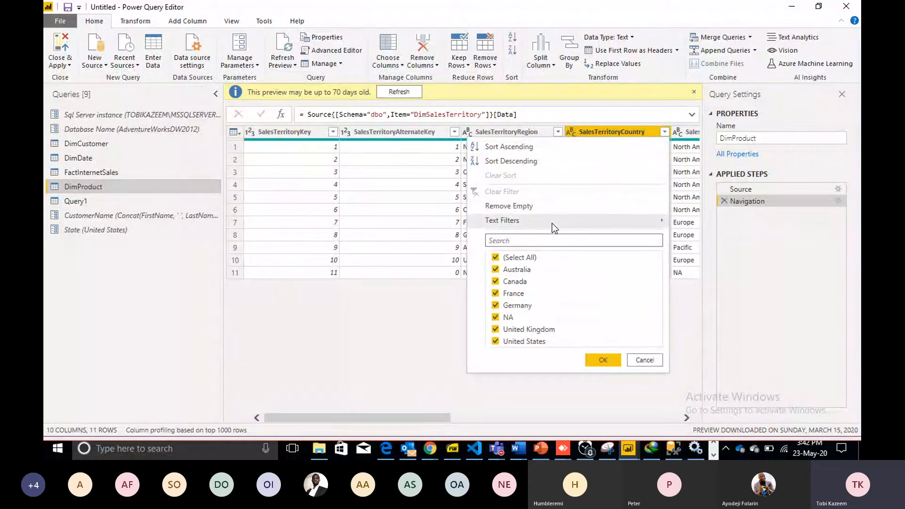
{"action": "mouse_move", "coordinate": [633, 221]}
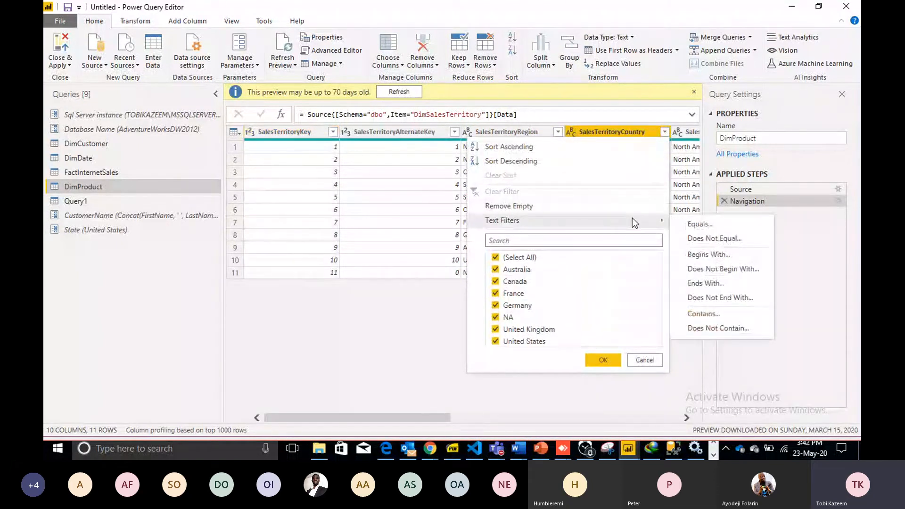
{"action": "left_click", "coordinate": [698, 226]}
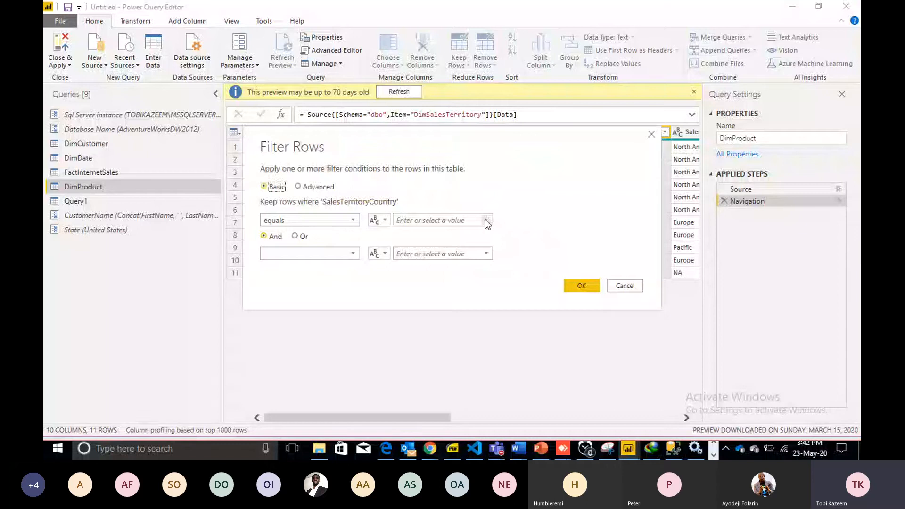
{"action": "left_click", "coordinate": [486, 221]}
{"action": "left_click", "coordinate": [380, 221]}
{"action": "left_click", "coordinate": [415, 257]}
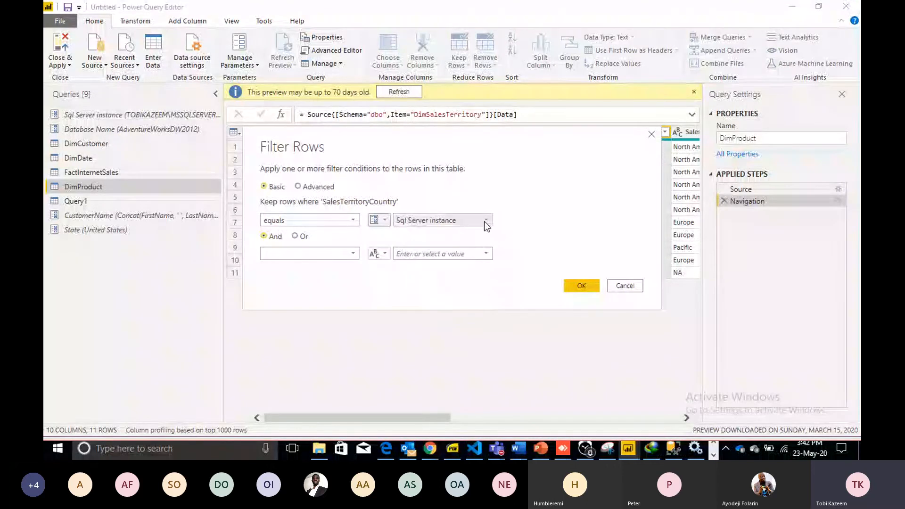
{"action": "left_click", "coordinate": [485, 221]}
{"action": "left_click", "coordinate": [453, 273]}
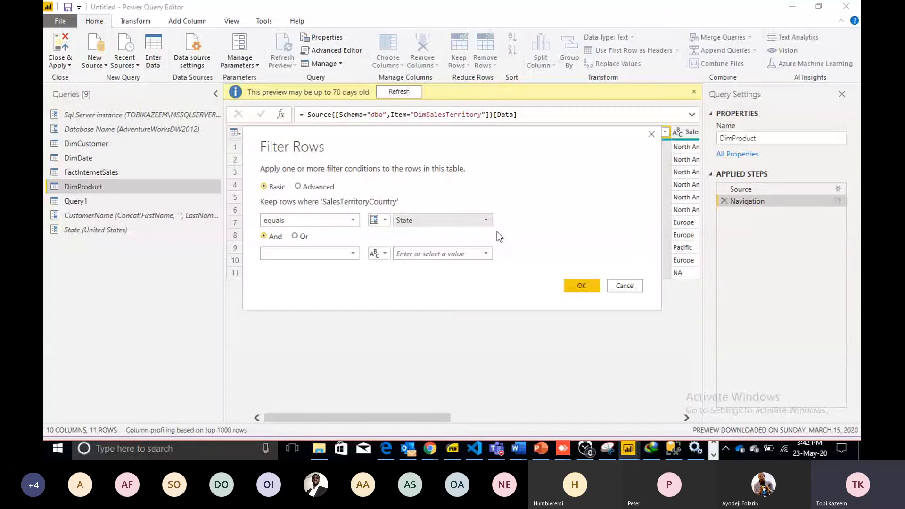
{"action": "left_click", "coordinate": [623, 287]}
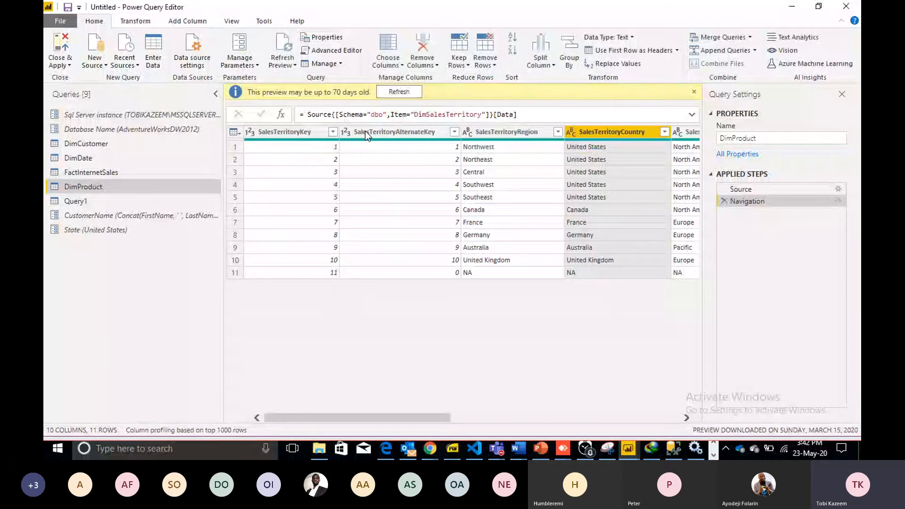
Set the State parameter's current value to Canada.
{"action": "left_click", "coordinate": [240, 62]}
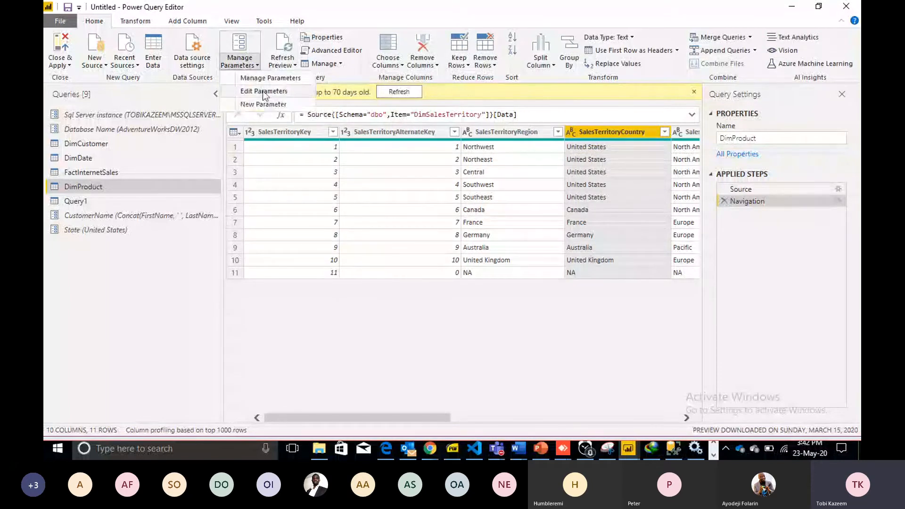
{"action": "left_click", "coordinate": [264, 93]}
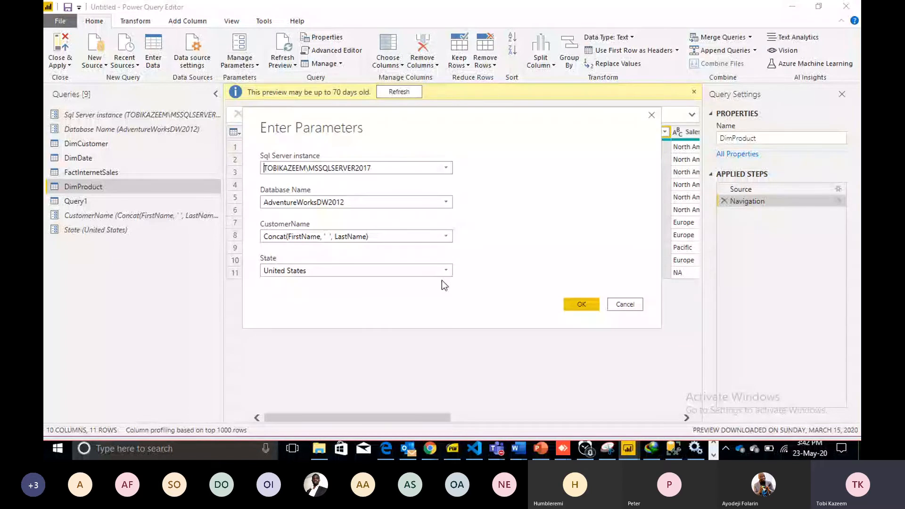
{"action": "left_click", "coordinate": [443, 272]}
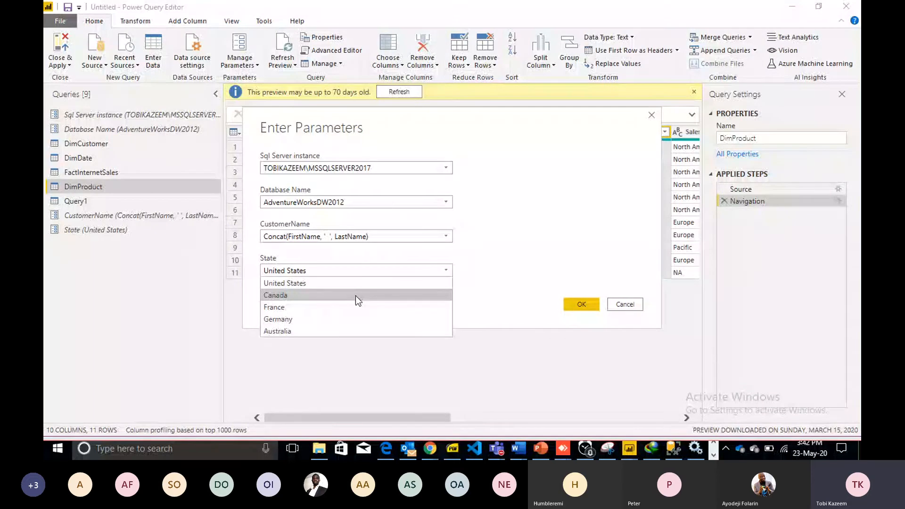
{"action": "left_click", "coordinate": [355, 296]}
{"action": "left_click", "coordinate": [583, 304]}
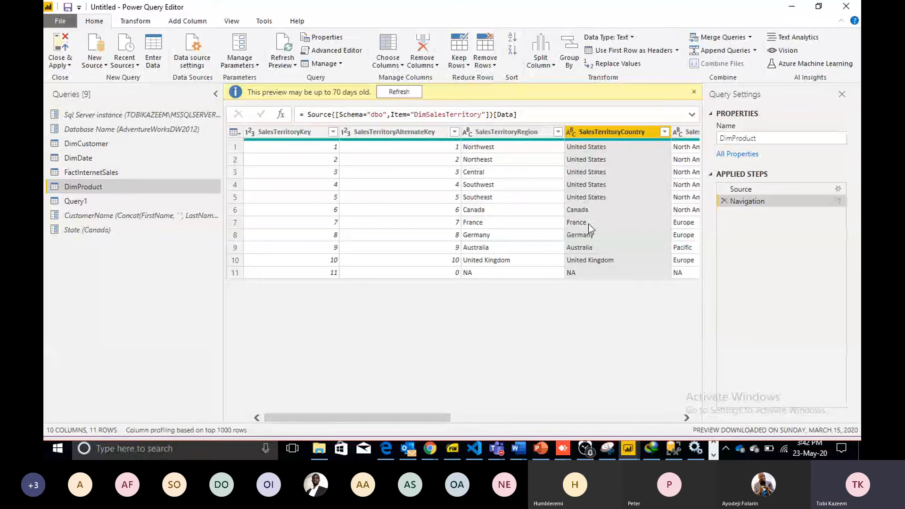
Filter the DimProduct query to rows where SalesTerritoryCountry equals the State parameter.
{"action": "left_click", "coordinate": [664, 132]}
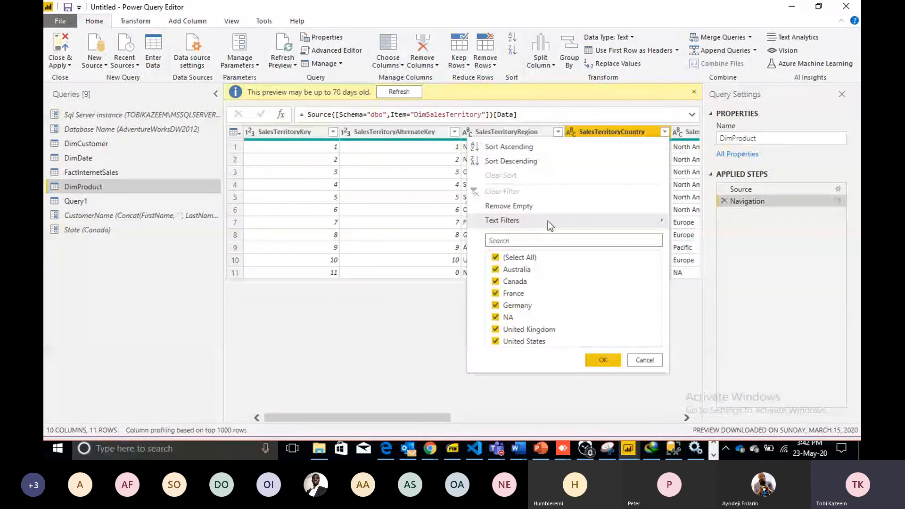
{"action": "mouse_move", "coordinate": [548, 220]}
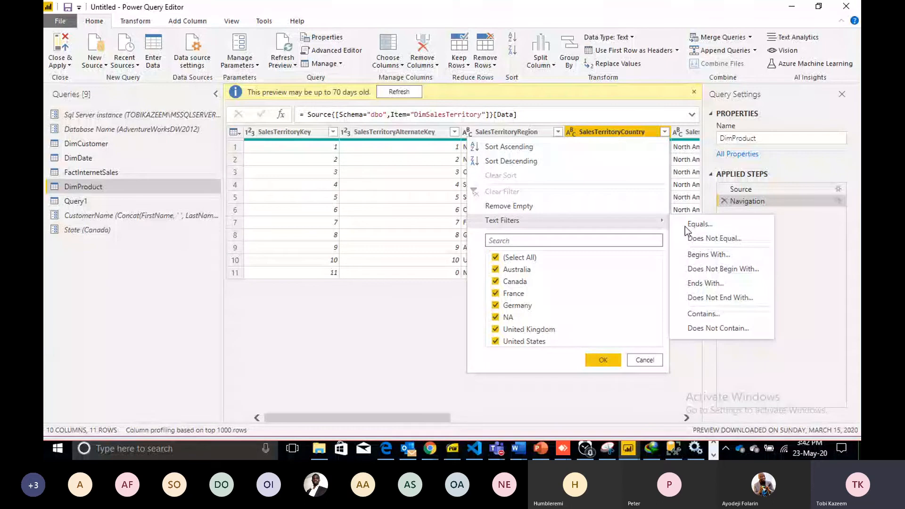
{"action": "left_click", "coordinate": [686, 227]}
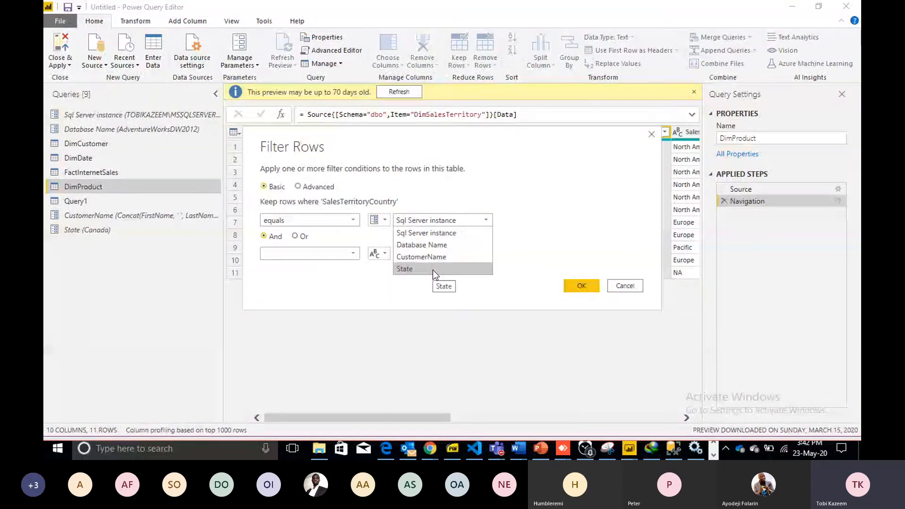
{"action": "left_click", "coordinate": [433, 270]}
{"action": "left_click", "coordinate": [581, 286]}
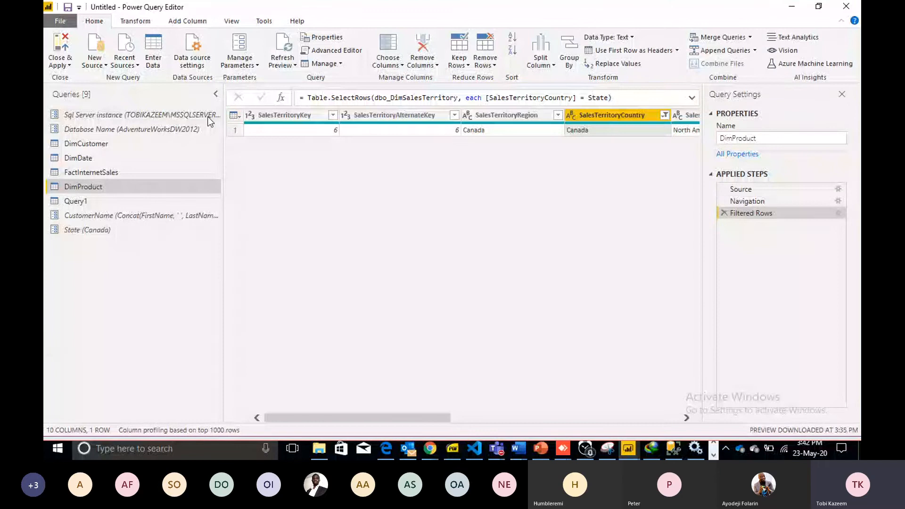
Apply the query changes, close the Power Query Editor and select the SalesAmount by SalesTerritoryCountry chart.
{"action": "left_click", "coordinate": [54, 64]}
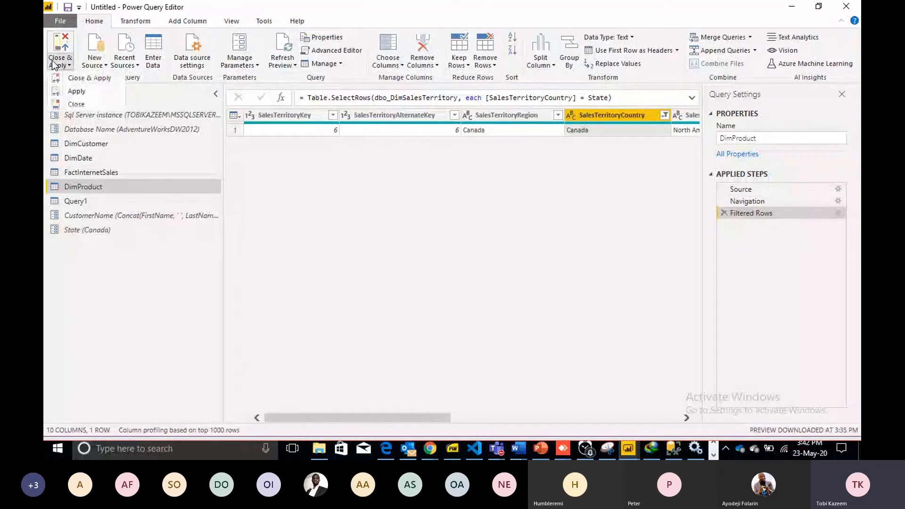
{"action": "left_click", "coordinate": [78, 78]}
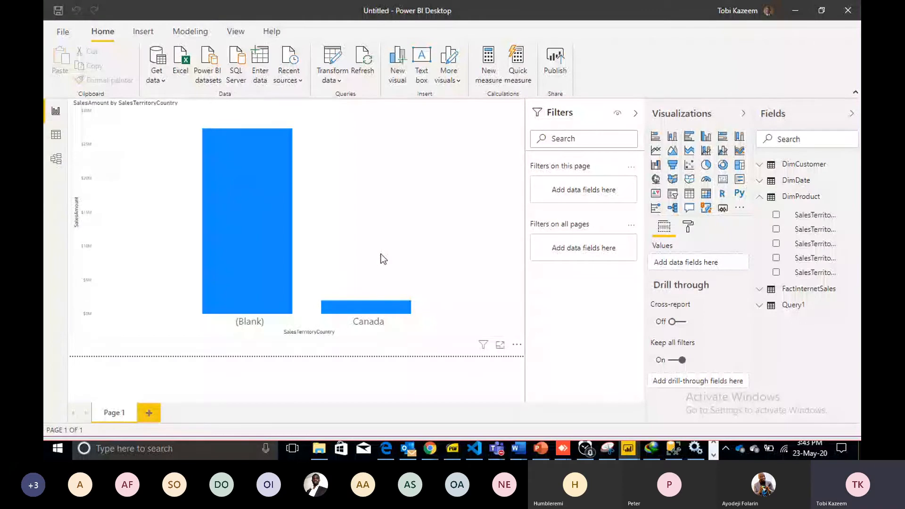
{"action": "left_click", "coordinate": [383, 259]}
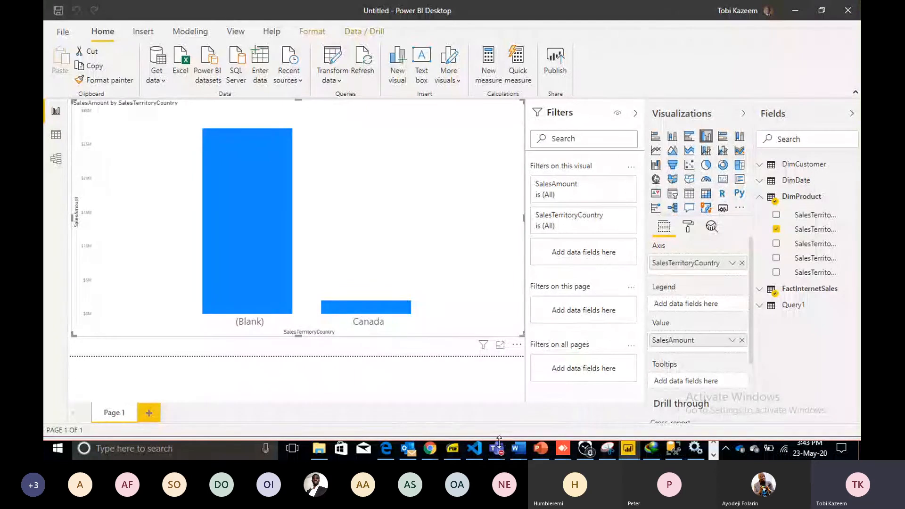
{"action": "mouse_move", "coordinate": [527, 450]}
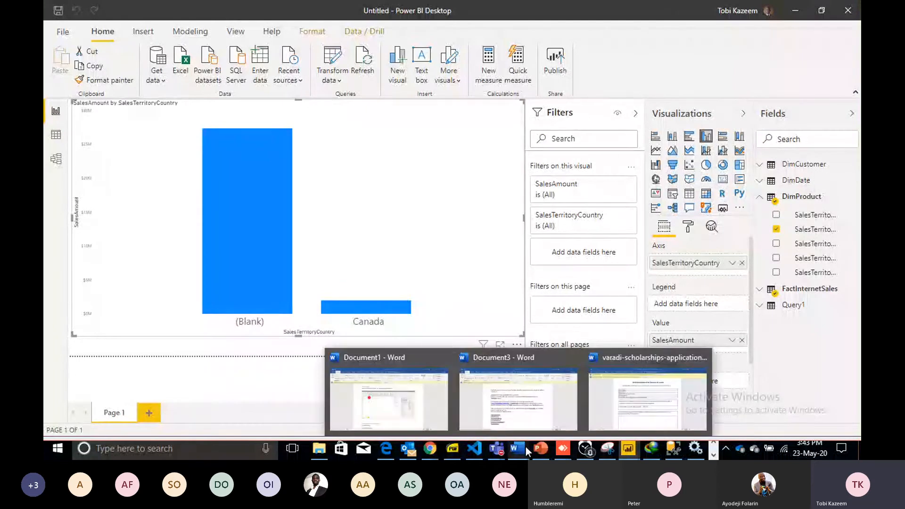
{"action": "mouse_move", "coordinate": [498, 450]}
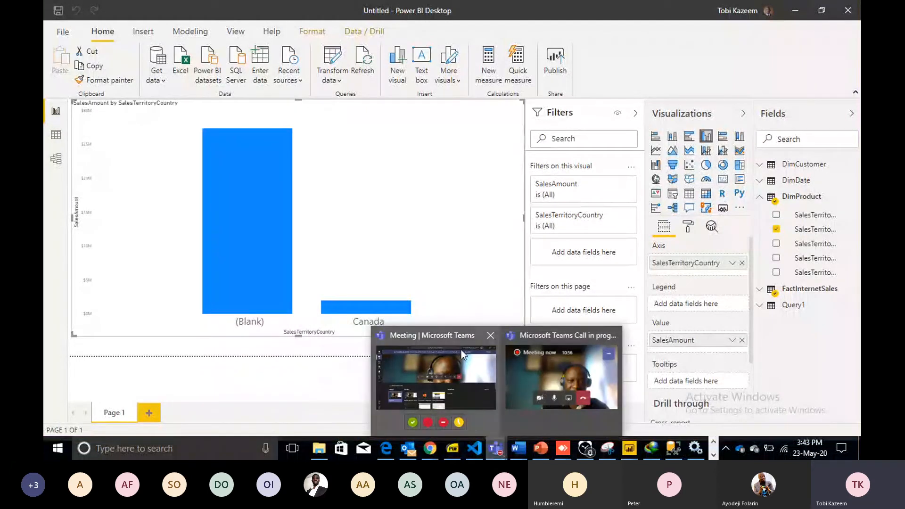
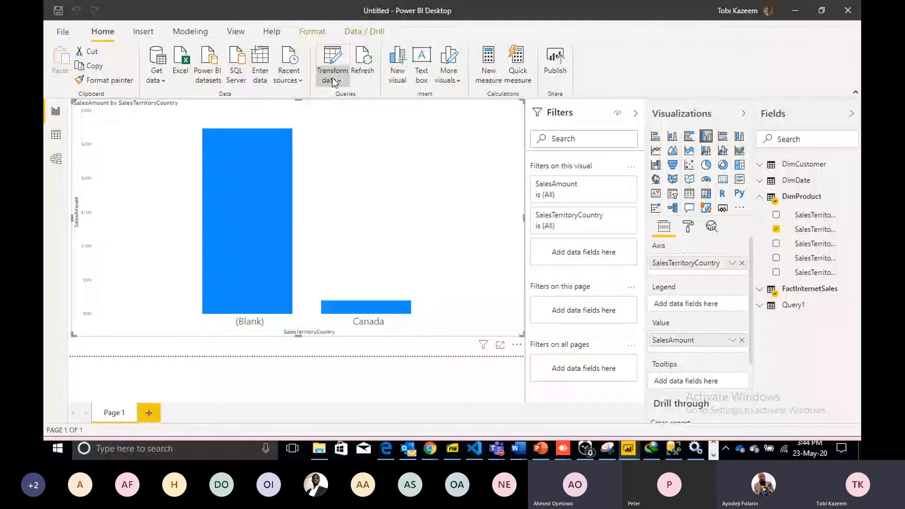
{"action": "left_click", "coordinate": [334, 81]}
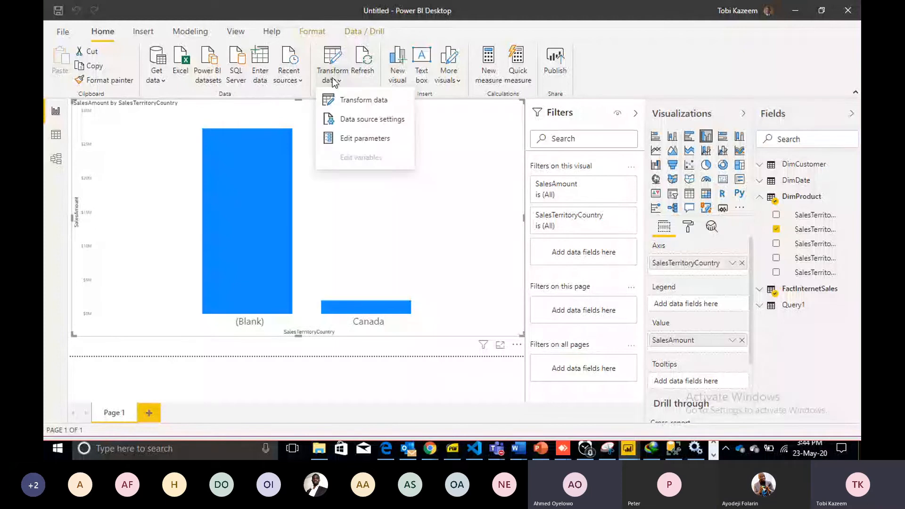
{"action": "left_click", "coordinate": [373, 104]}
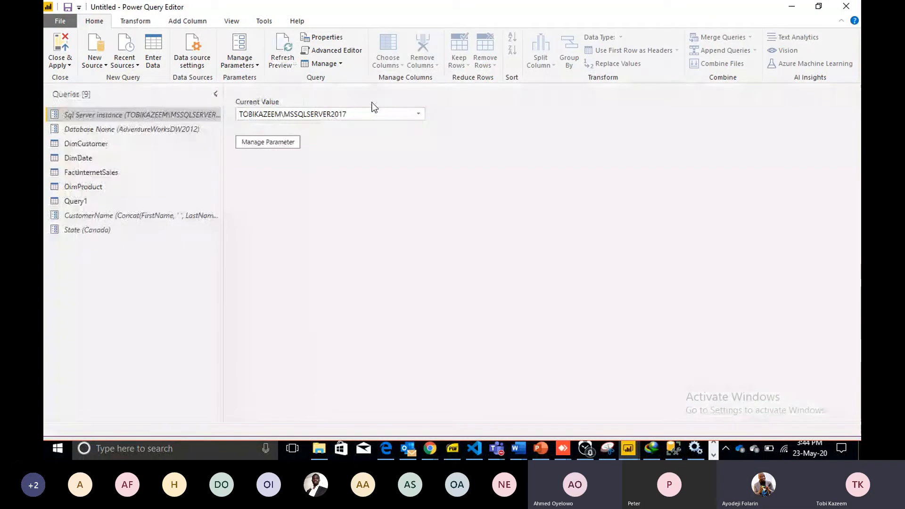
{"action": "left_click", "coordinate": [251, 66]}
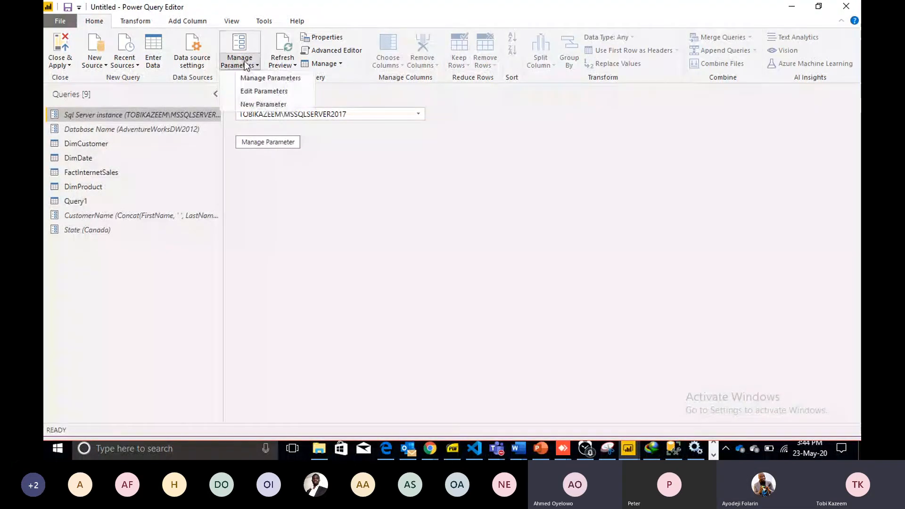
{"action": "left_click", "coordinate": [64, 62]}
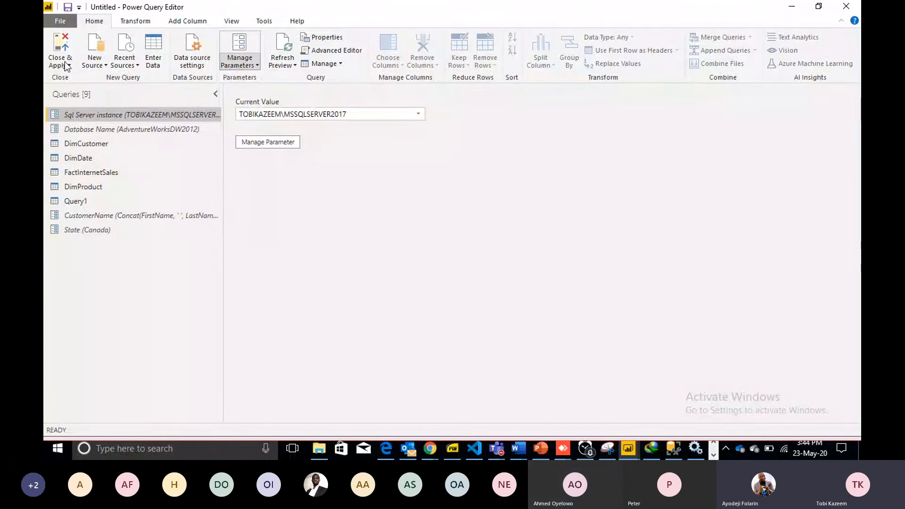
{"action": "left_click", "coordinate": [67, 66]}
{"action": "left_click", "coordinate": [93, 101]}
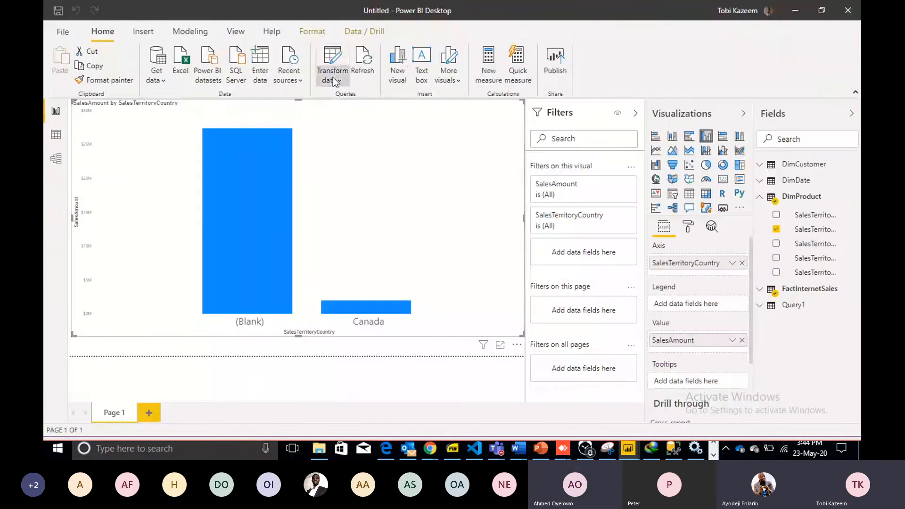
Set the State parameter to United States and apply the pending query changes to the report.
{"action": "left_click", "coordinate": [333, 79]}
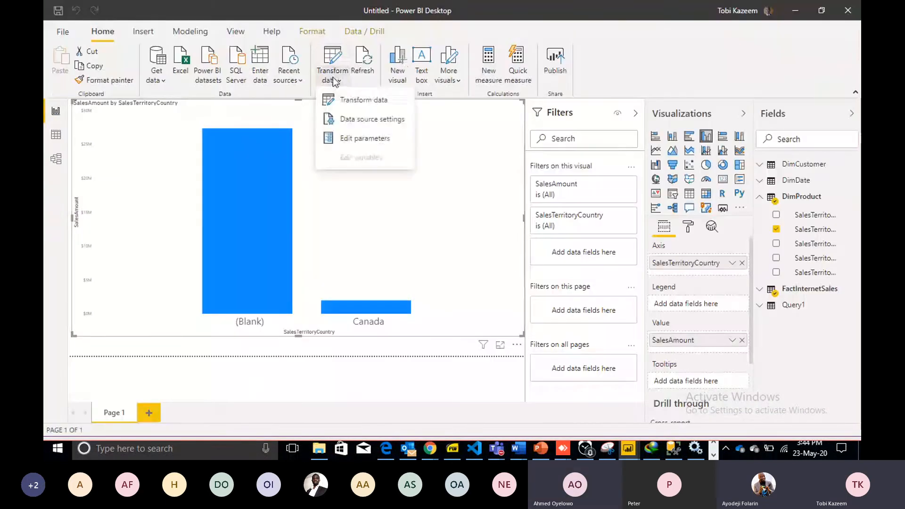
{"action": "left_click", "coordinate": [371, 137]}
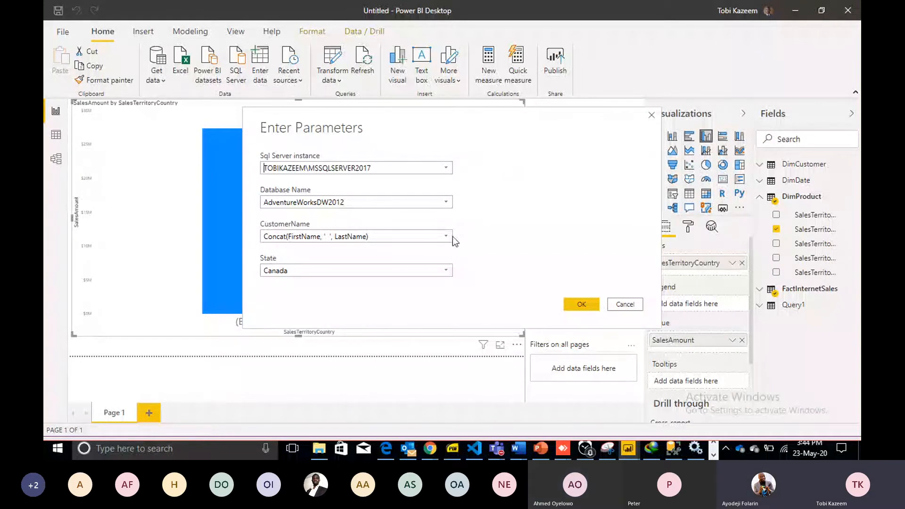
{"action": "left_click", "coordinate": [445, 270]}
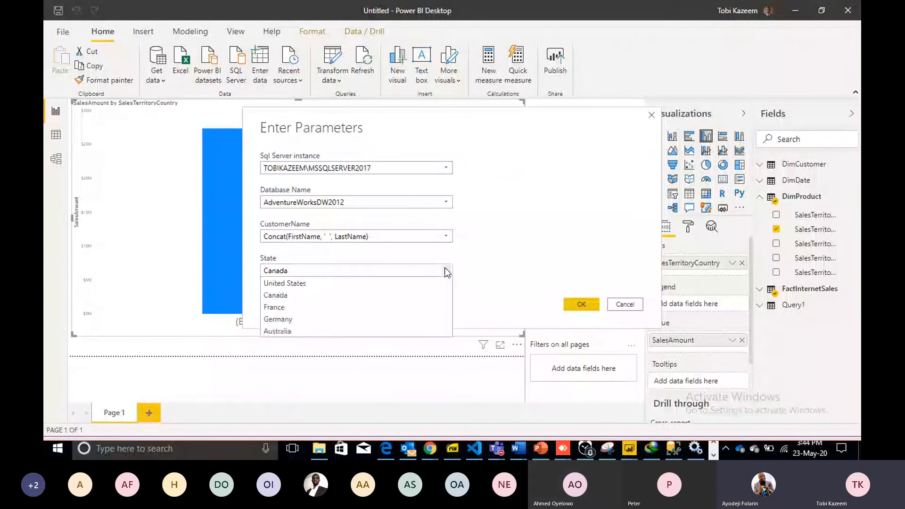
{"action": "left_click", "coordinate": [319, 287]}
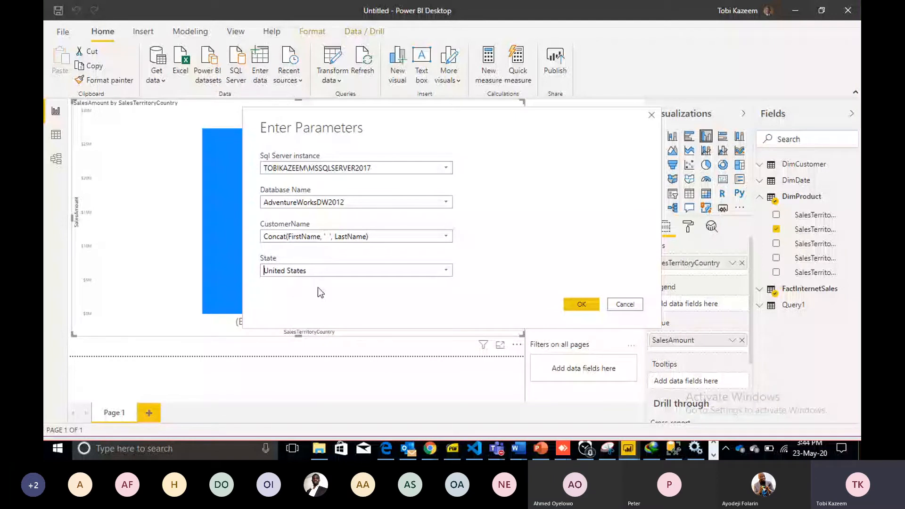
{"action": "left_click", "coordinate": [579, 306]}
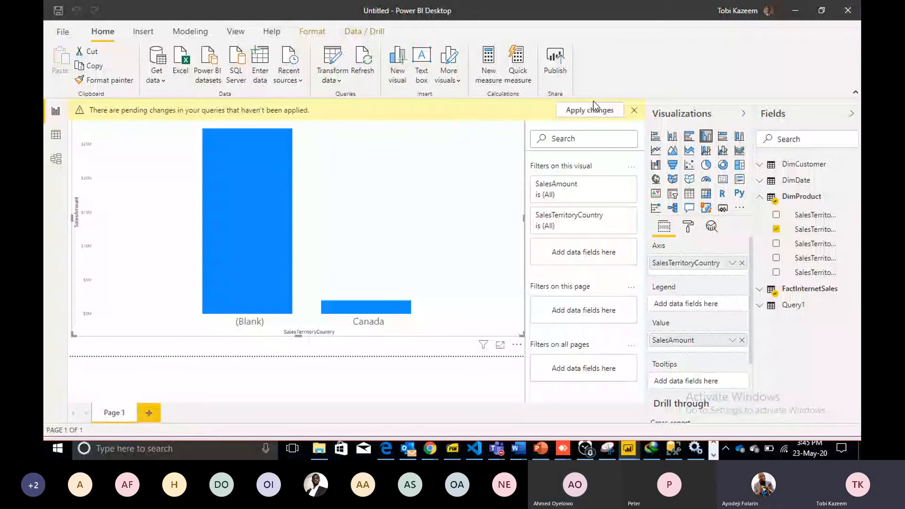
{"action": "left_click", "coordinate": [594, 108]}
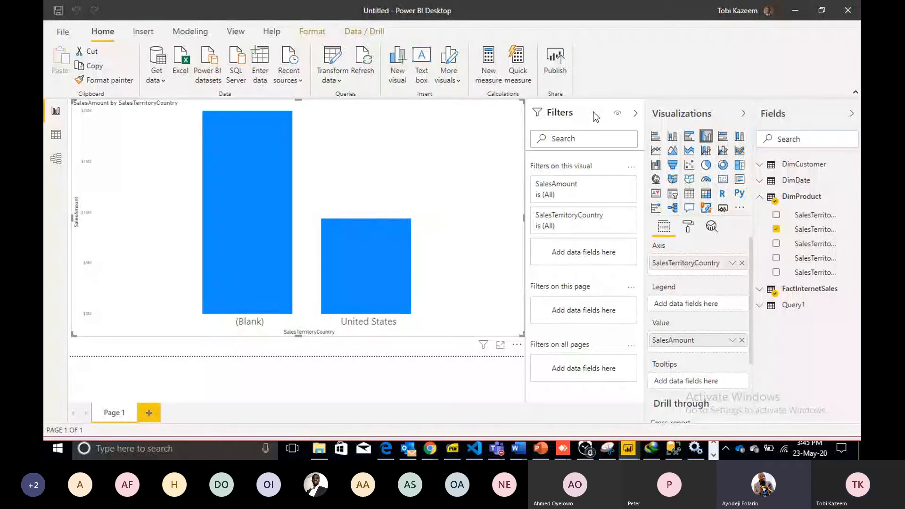
Collapse the Filters pane to enlarge the report canvas, keeping the SalesAmount by SalesTerritoryCountry chart selected.
{"action": "left_click", "coordinate": [635, 114]}
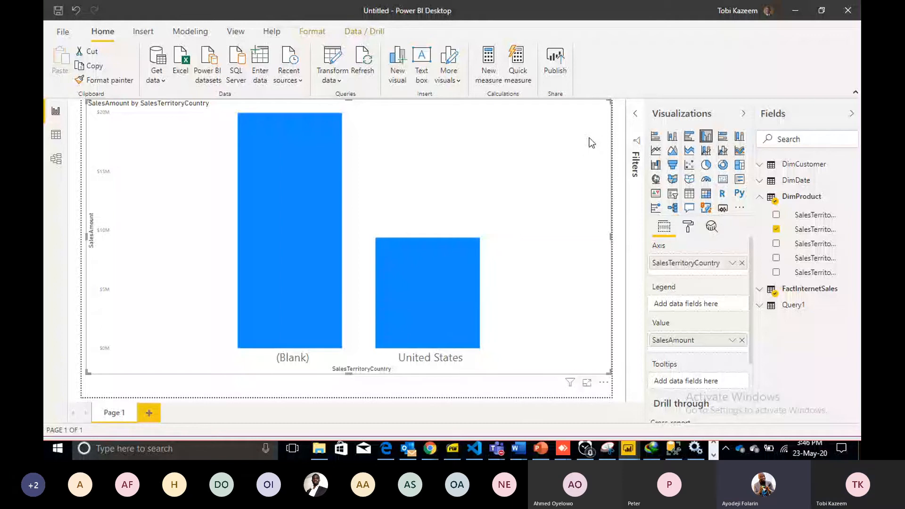
{"action": "left_click", "coordinate": [616, 151]}
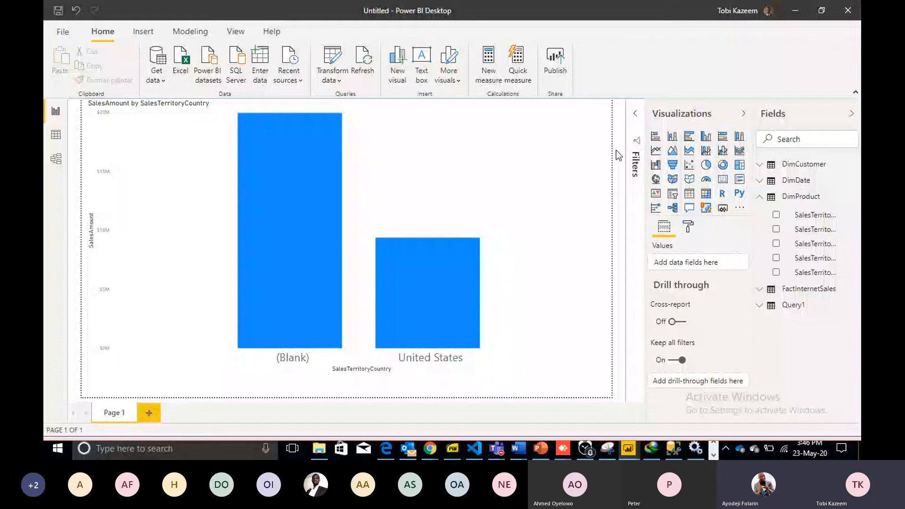
{"action": "left_click", "coordinate": [566, 154]}
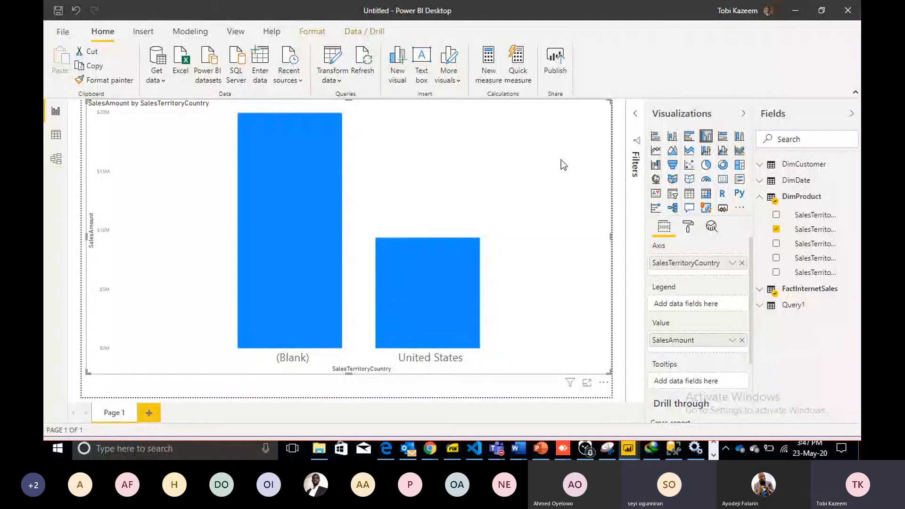
Check the Microsoft Teams meeting window and return to the Power BI Desktop report with the country chart.
{"action": "left_click", "coordinate": [504, 455]}
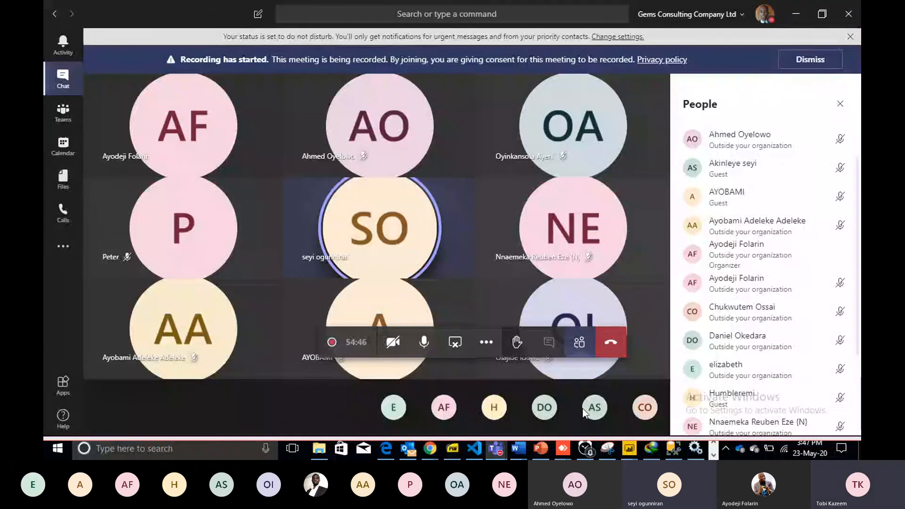
{"action": "left_click", "coordinate": [629, 449]}
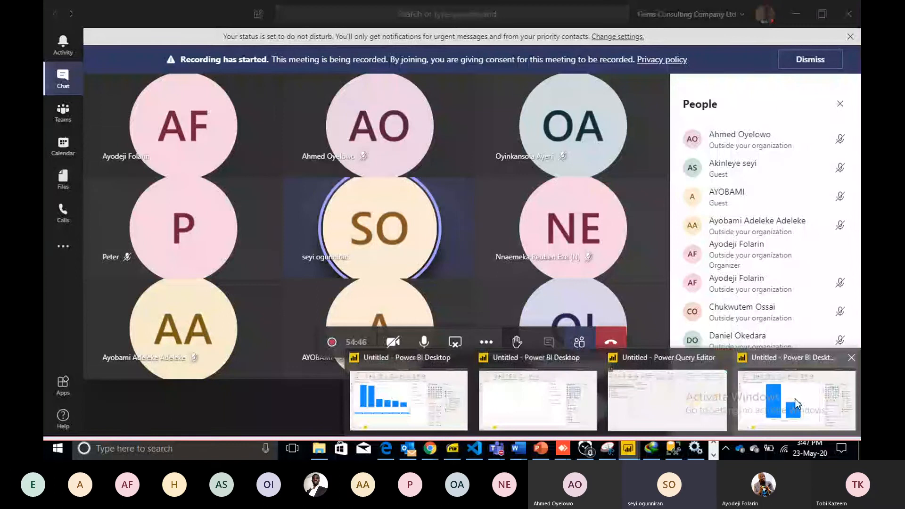
{"action": "left_click", "coordinate": [797, 404]}
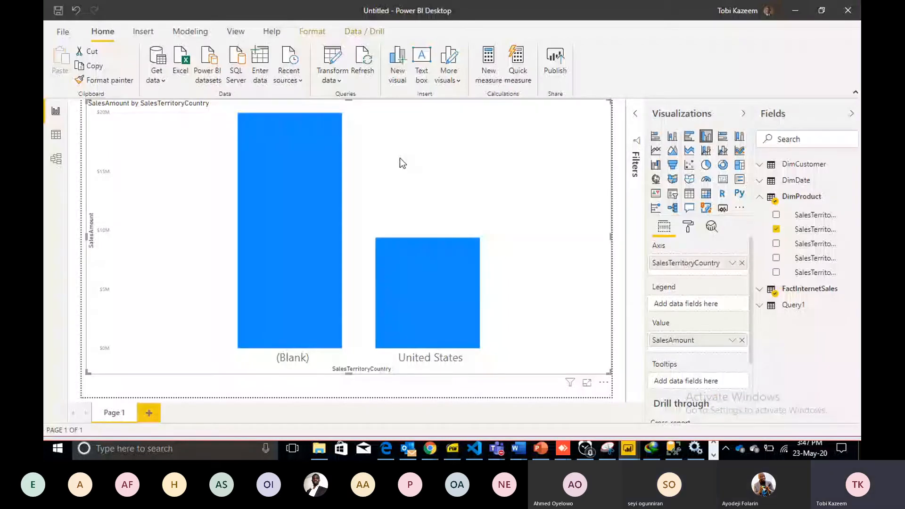
Review the report's parameters and the available Sql Server instance options without changing any value.
{"action": "left_click", "coordinate": [339, 82]}
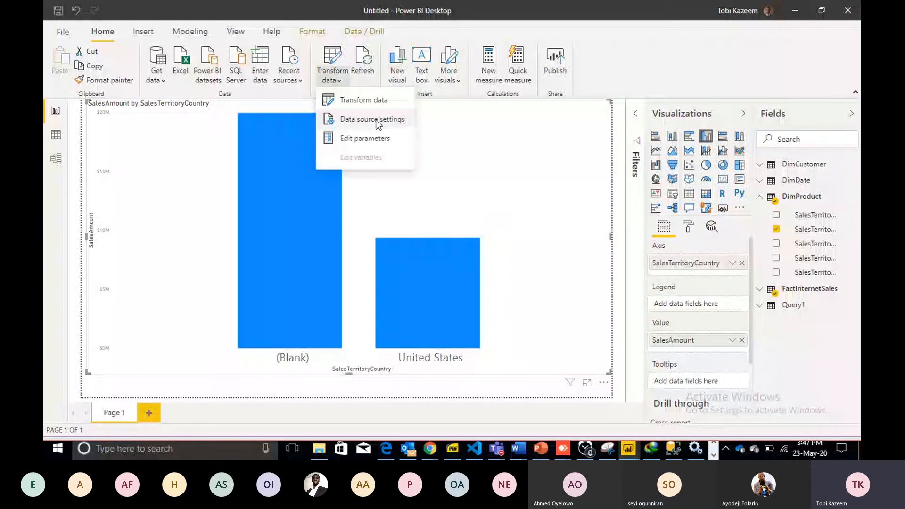
{"action": "left_click", "coordinate": [378, 138]}
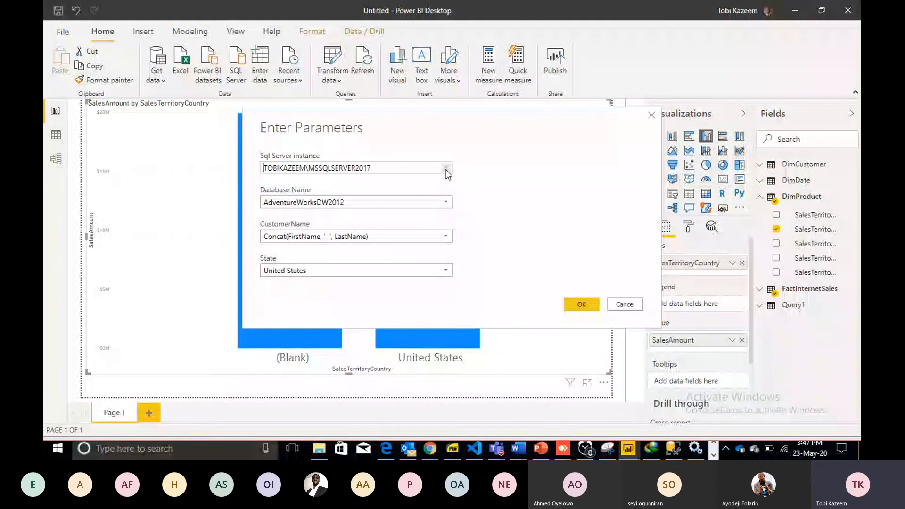
{"action": "left_click", "coordinate": [446, 168]}
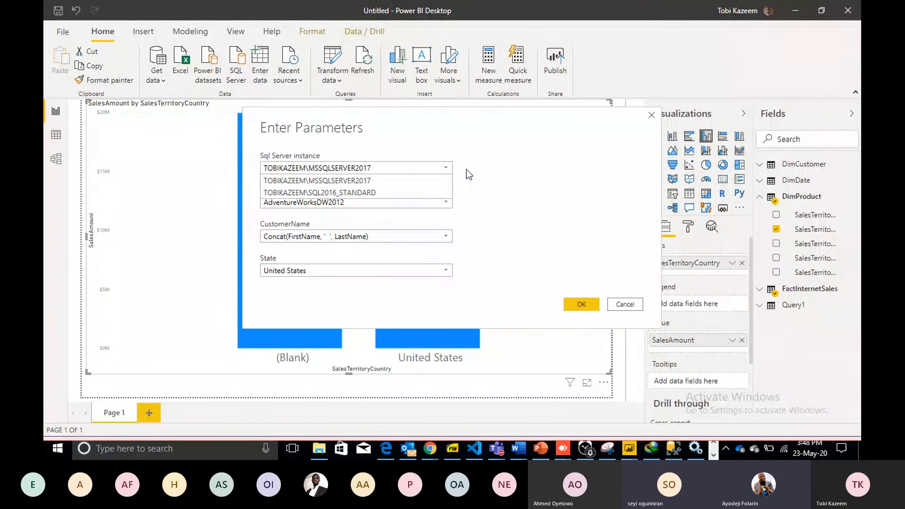
{"action": "left_click", "coordinate": [508, 177]}
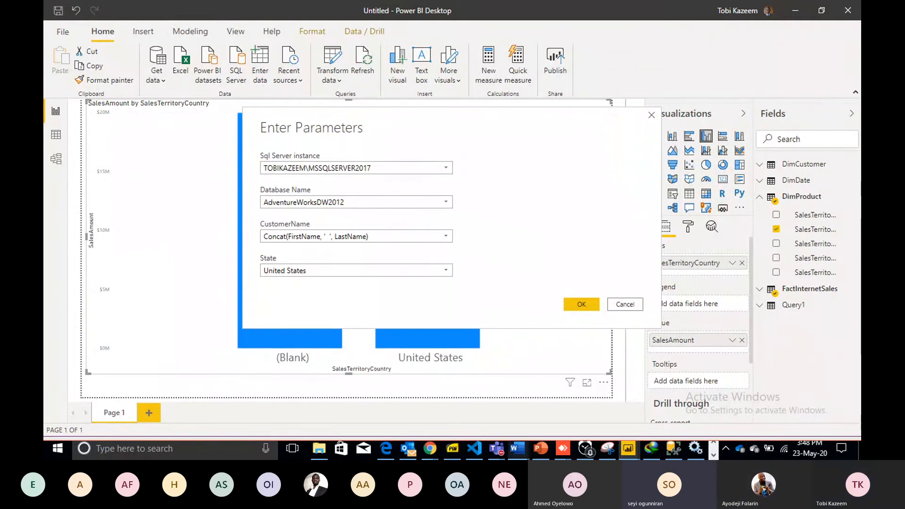
{"action": "mouse_move", "coordinate": [504, 453]}
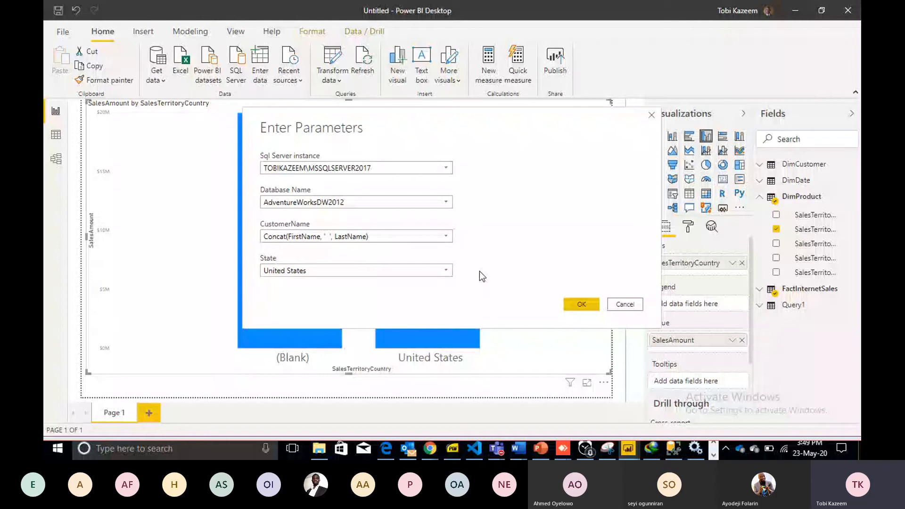
{"action": "left_click", "coordinate": [626, 304]}
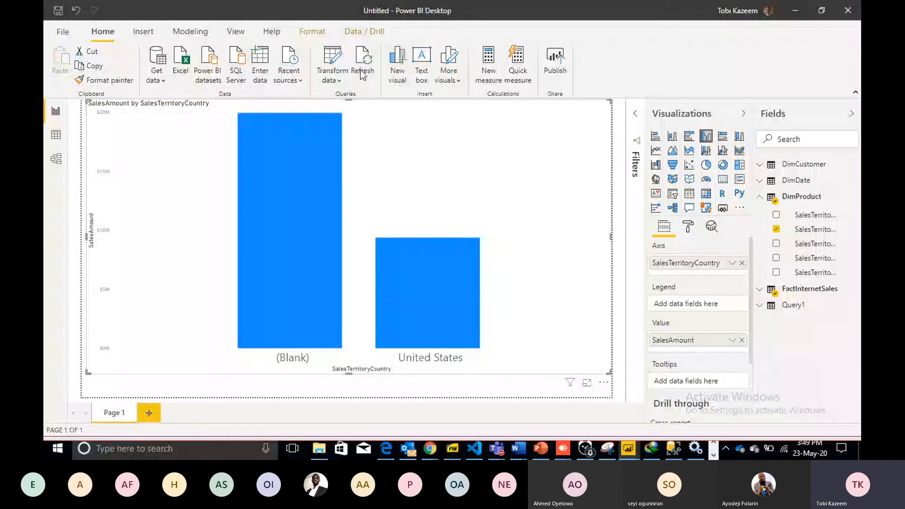
Open the report's queries in the Power Query Editor.
{"action": "left_click", "coordinate": [336, 81]}
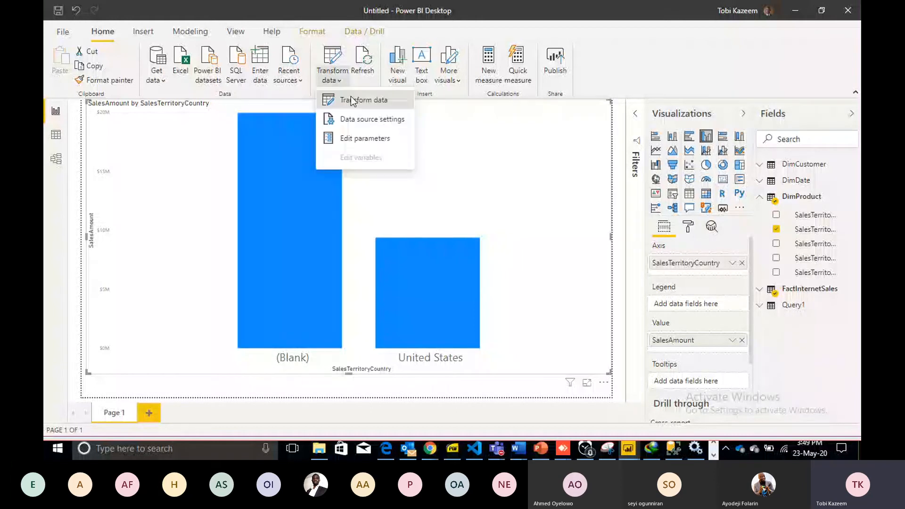
{"action": "left_click", "coordinate": [351, 100]}
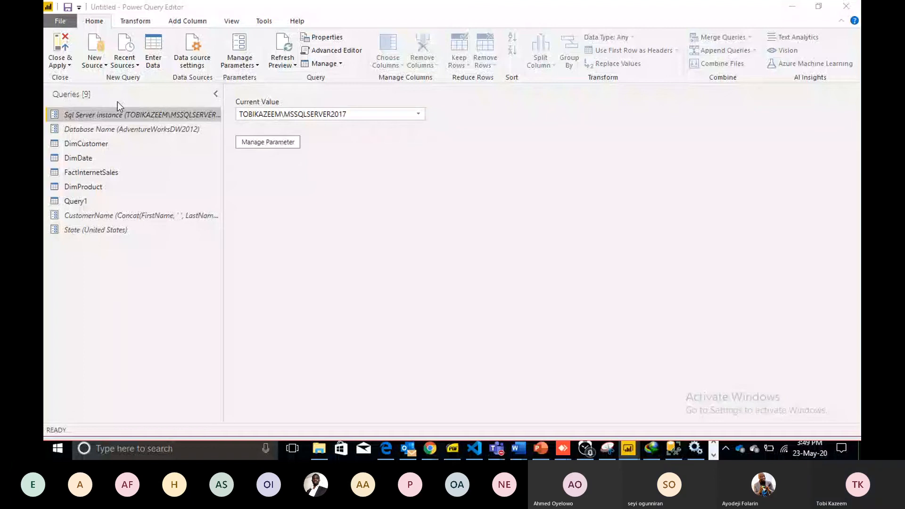
{"action": "left_click", "coordinate": [567, 390]}
Switch to Visual Studio Code and copy the FlatFolder and FlatNmae function code from "a typical function.pq".
{"action": "key", "text": "alt+Tab"}
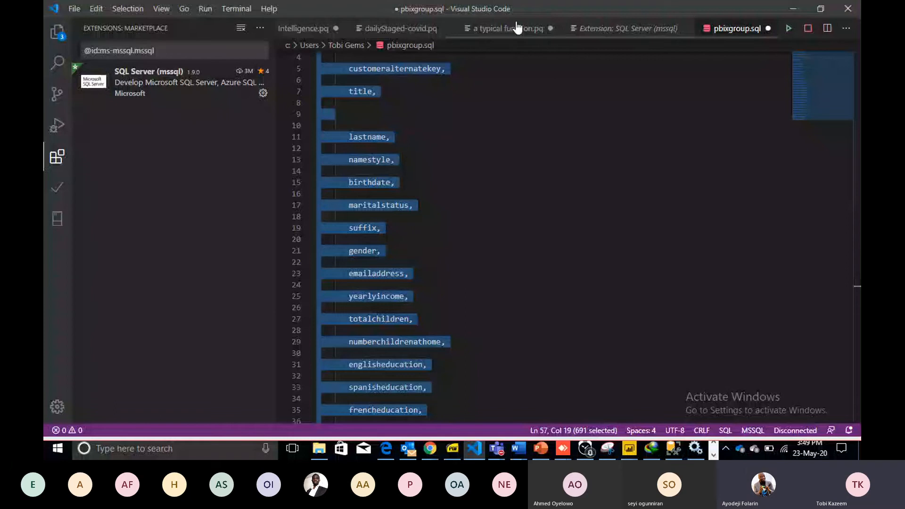
{"action": "left_click", "coordinate": [518, 28]}
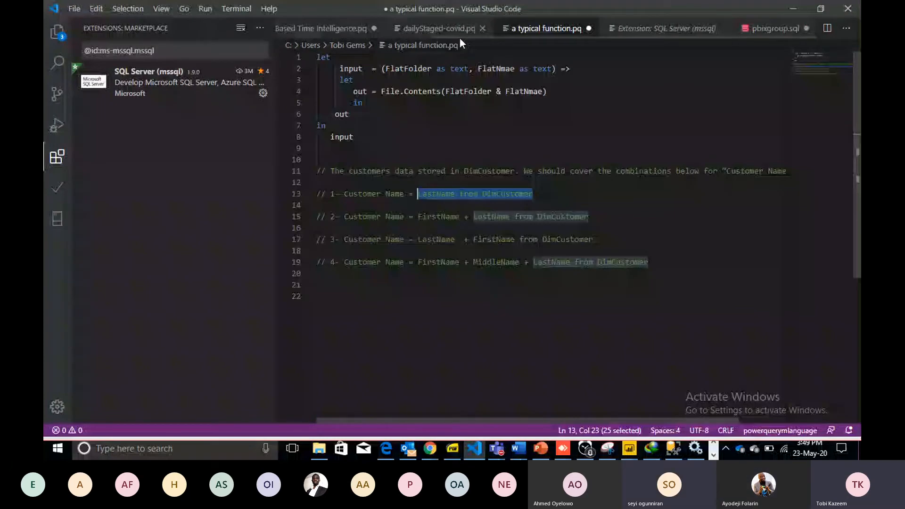
{"action": "left_click_drag", "start_coordinate": [318, 149], "coordinate": [317, 57]}
{"action": "key", "text": "ctrl+c"}
Replace Query2's default code in the Power Query Advanced Editor with the copied file function and save it.
{"action": "left_click", "coordinate": [630, 451]}
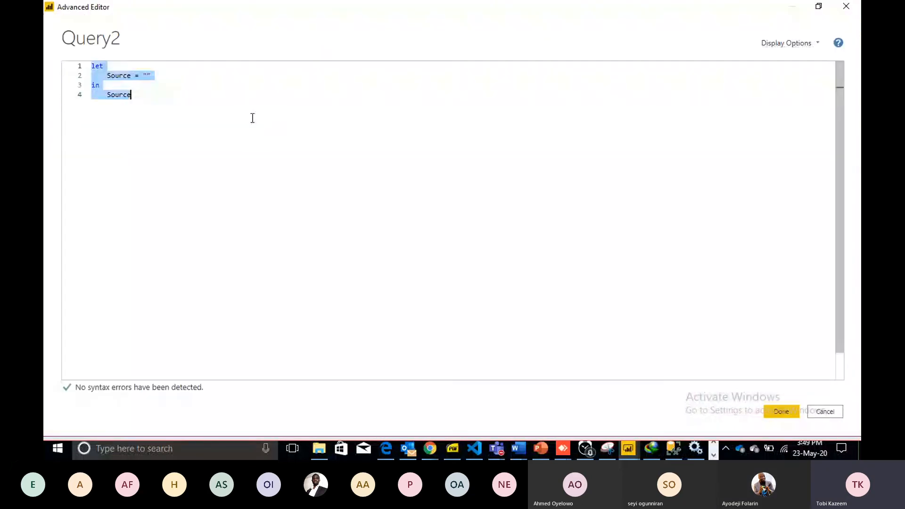
{"action": "key", "text": "ctrl+v"}
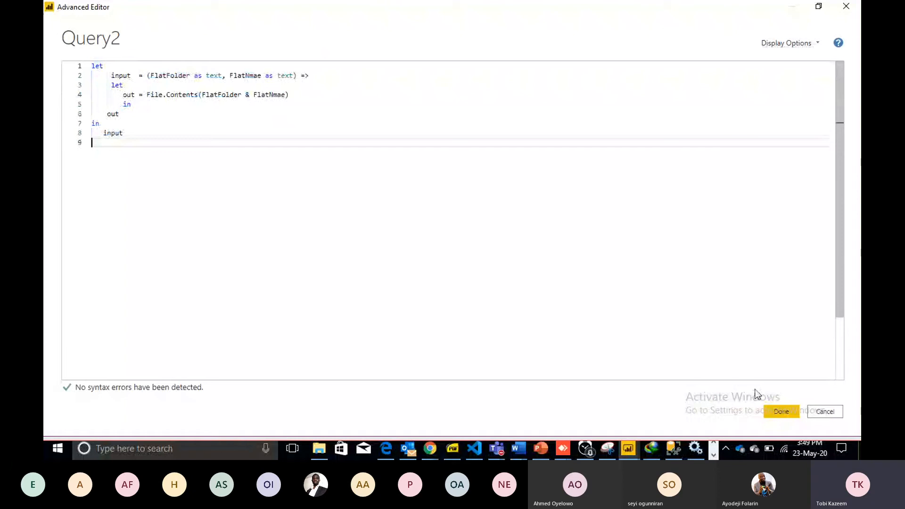
{"action": "left_click", "coordinate": [781, 411]}
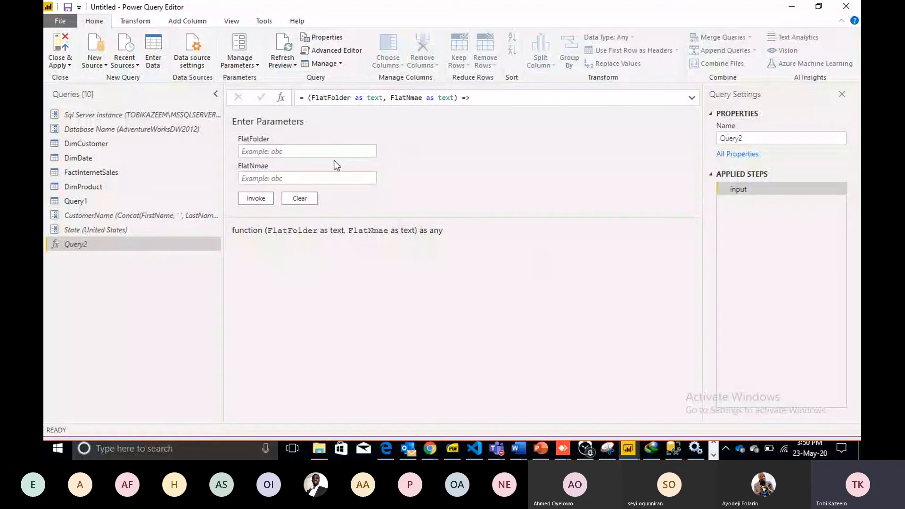
Copy the Training folder's address as text from File Explorer and enter it as Query2's FlatFolder value.
{"action": "left_click", "coordinate": [301, 153]}
{"action": "left_click", "coordinate": [319, 450]}
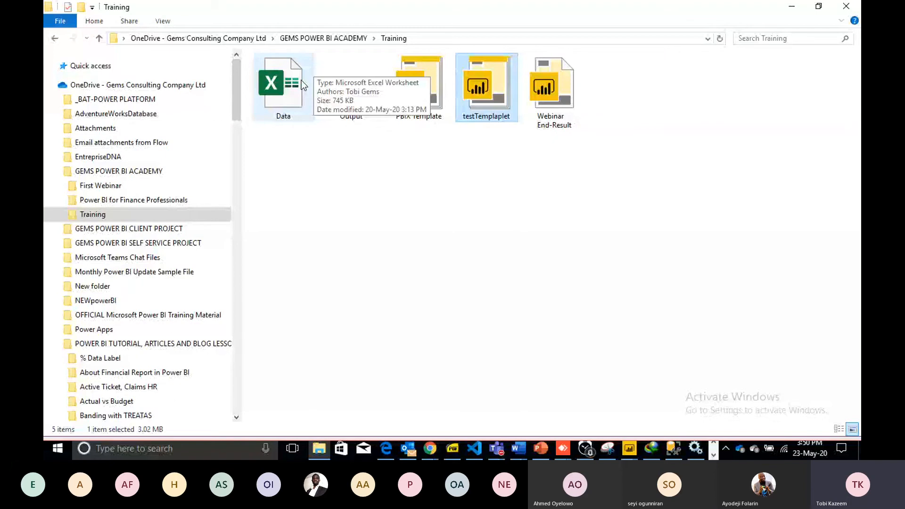
{"action": "right_click", "coordinate": [540, 41]}
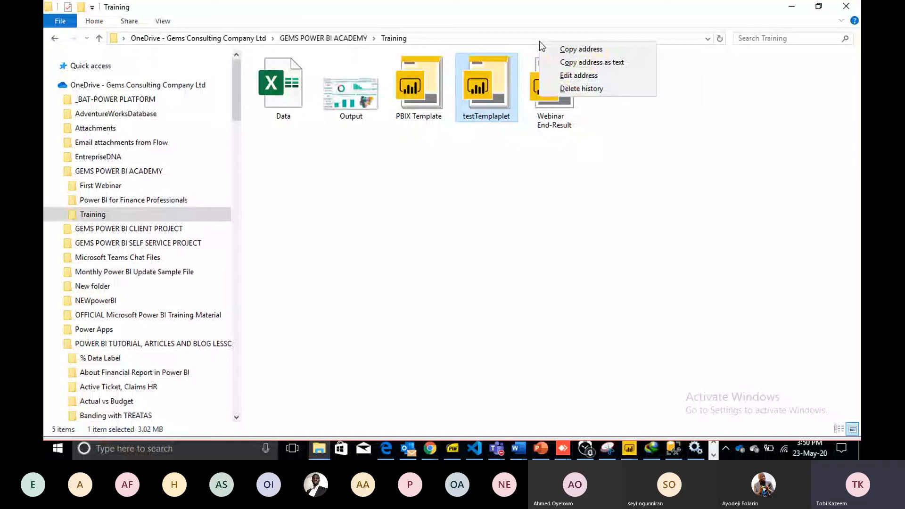
{"action": "left_click", "coordinate": [566, 61]}
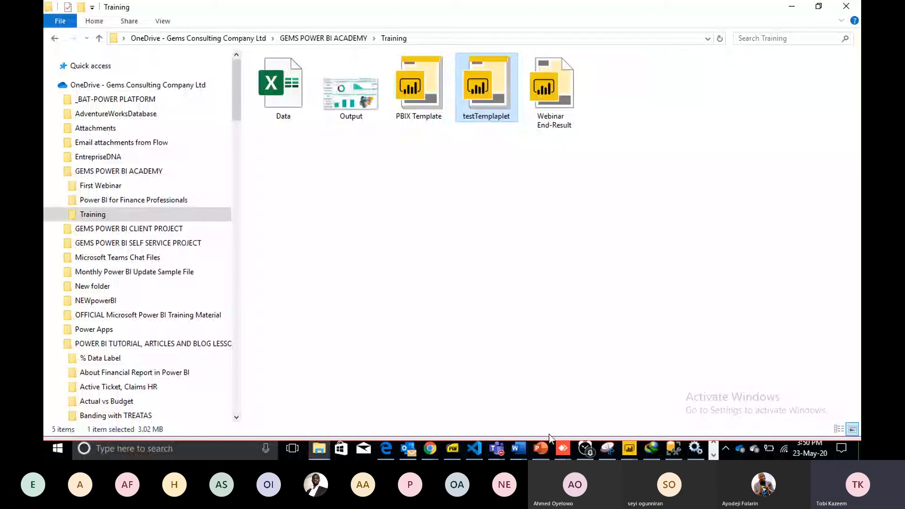
{"action": "left_click", "coordinate": [629, 453]}
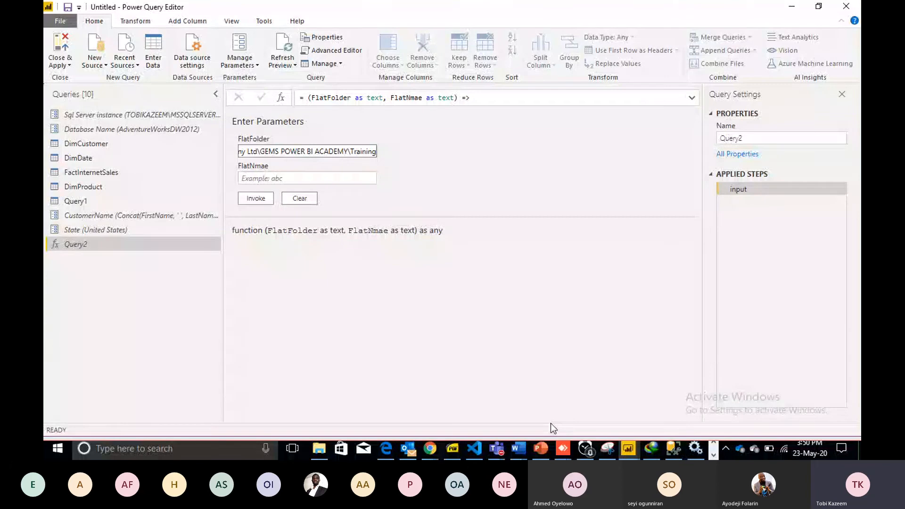
Enter the Data workbook's file name, prefixed with a backslash, as the FlatNmae value and invoke the function.
{"action": "left_click", "coordinate": [303, 177]}
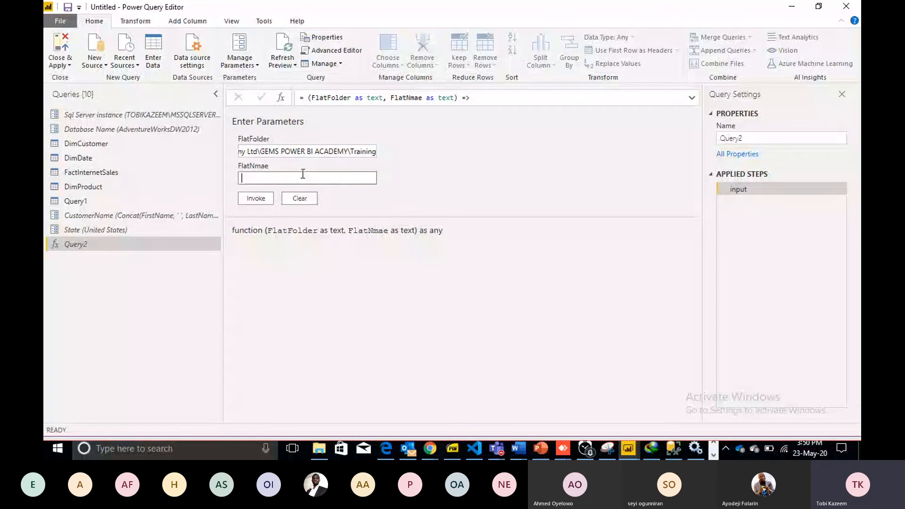
{"action": "type", "text": "Data"}
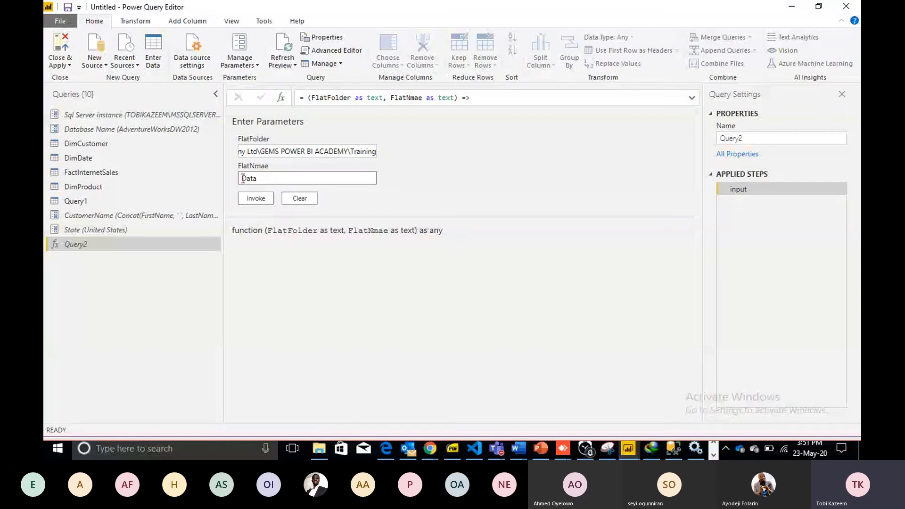
{"action": "double_click", "coordinate": [260, 155]}
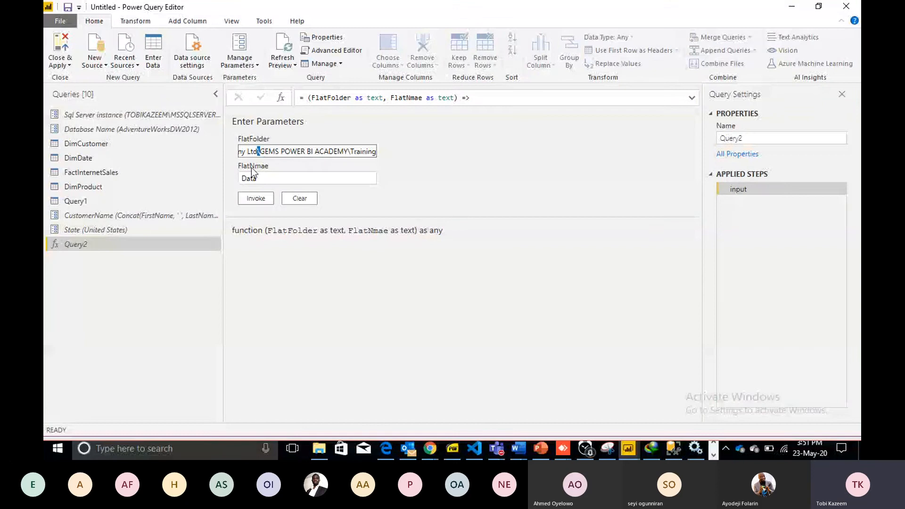
{"action": "left_click", "coordinate": [244, 177]}
{"action": "key", "text": "ctrl+v"}
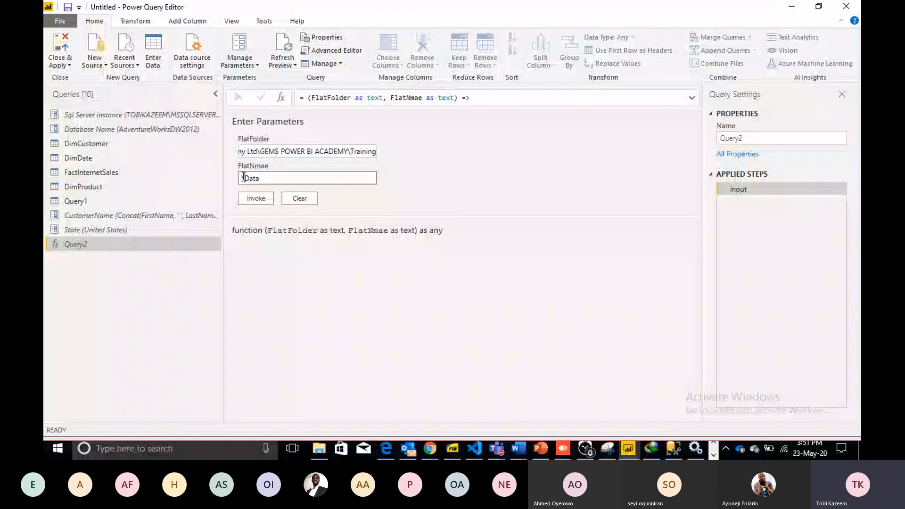
{"action": "left_click", "coordinate": [256, 198]}
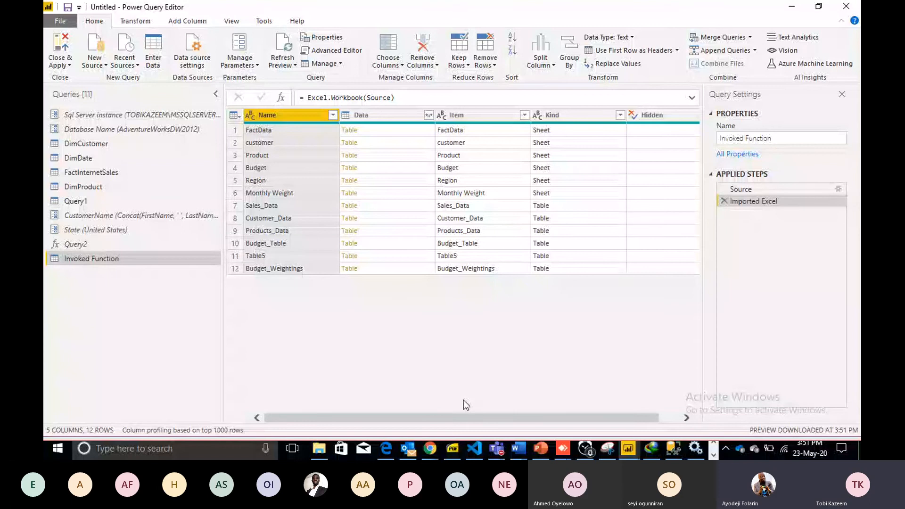
Switch to Microsoft Teams and bring up the ongoing meeting window.
{"action": "left_click", "coordinate": [496, 449]}
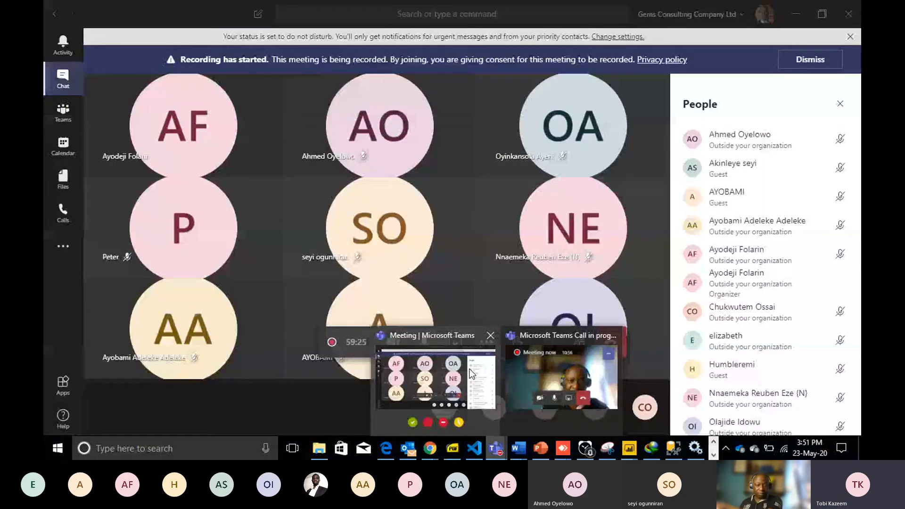
{"action": "left_click", "coordinate": [471, 374]}
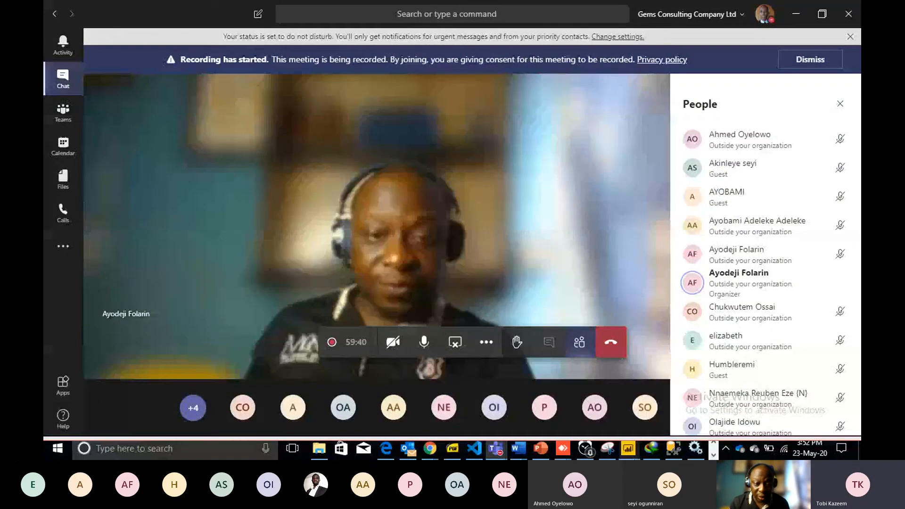
View the SalesAmount by SalesTerritoryCountry chart in Power BI Desktop, and return to the Microsoft Teams meeting.
{"action": "mouse_move", "coordinate": [628, 455]}
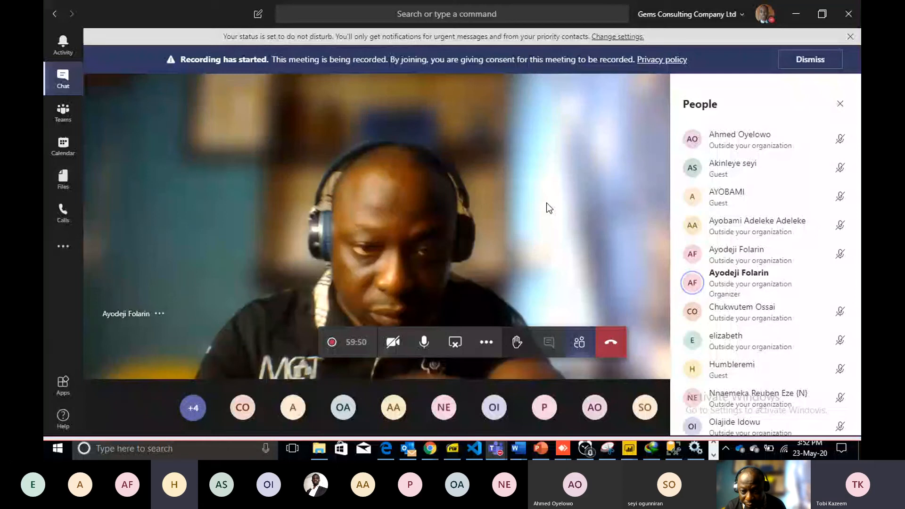
{"action": "mouse_move", "coordinate": [733, 382]}
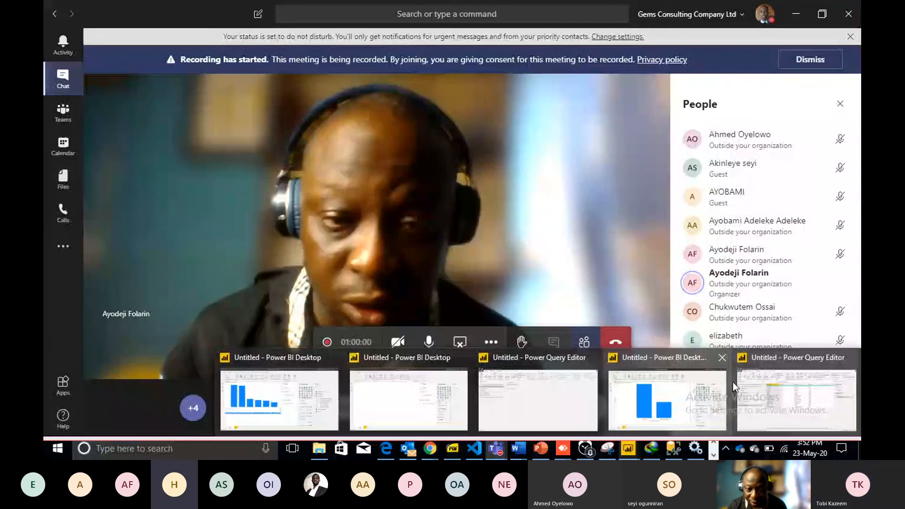
{"action": "mouse_move", "coordinate": [650, 409]}
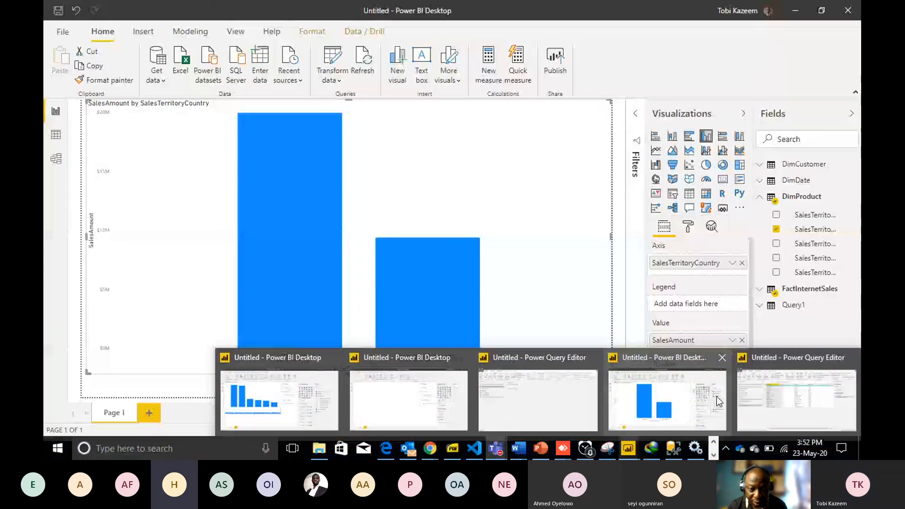
{"action": "left_click", "coordinate": [648, 406]}
{"action": "mouse_move", "coordinate": [510, 452]}
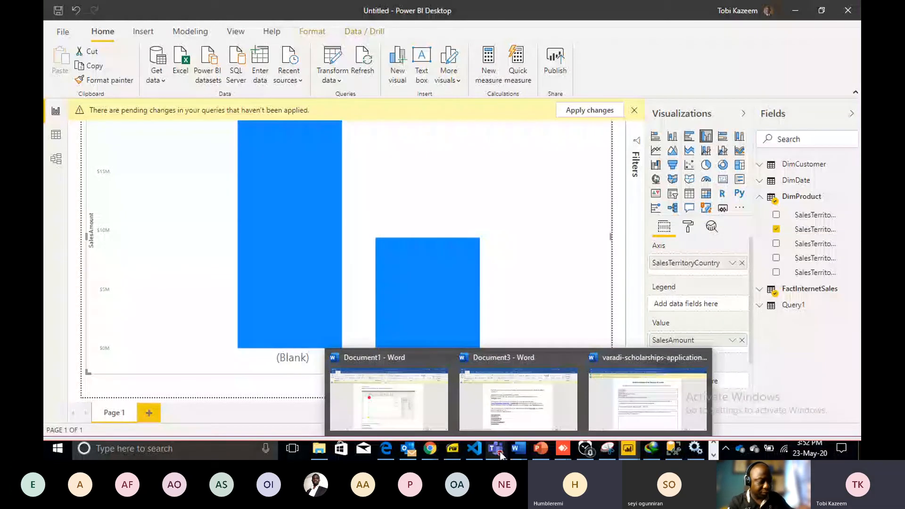
{"action": "left_click", "coordinate": [500, 454]}
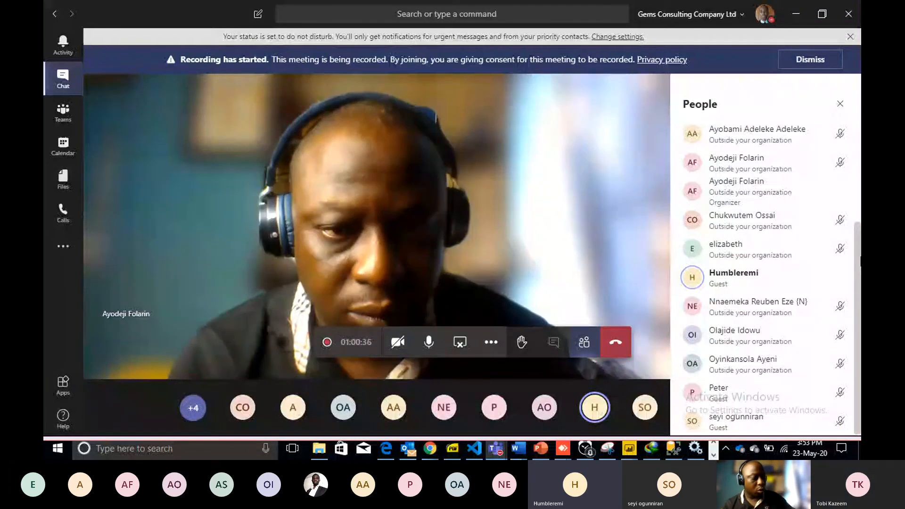
Switch to PowerPoint and start the slide show from the Contact Me slide, slide 6.
{"action": "left_click", "coordinate": [543, 450]}
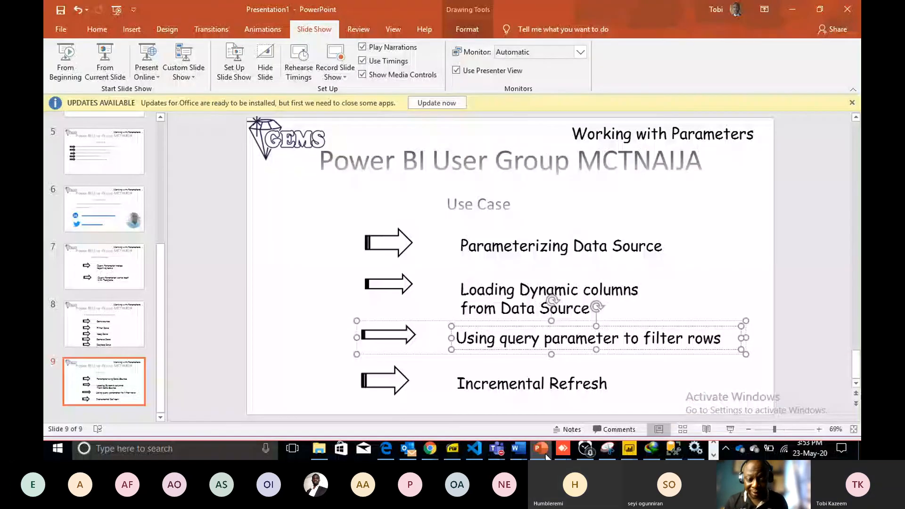
{"action": "left_click", "coordinate": [78, 204]}
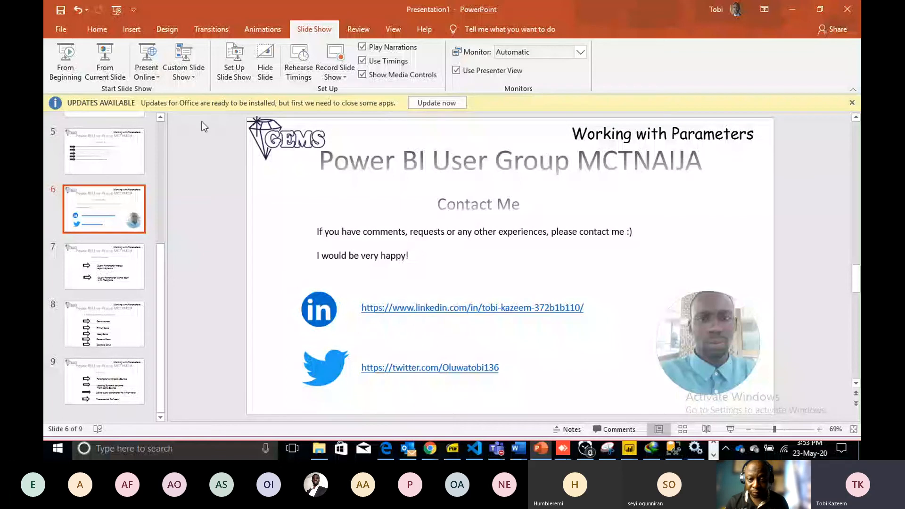
{"action": "key", "text": "shift+F5"}
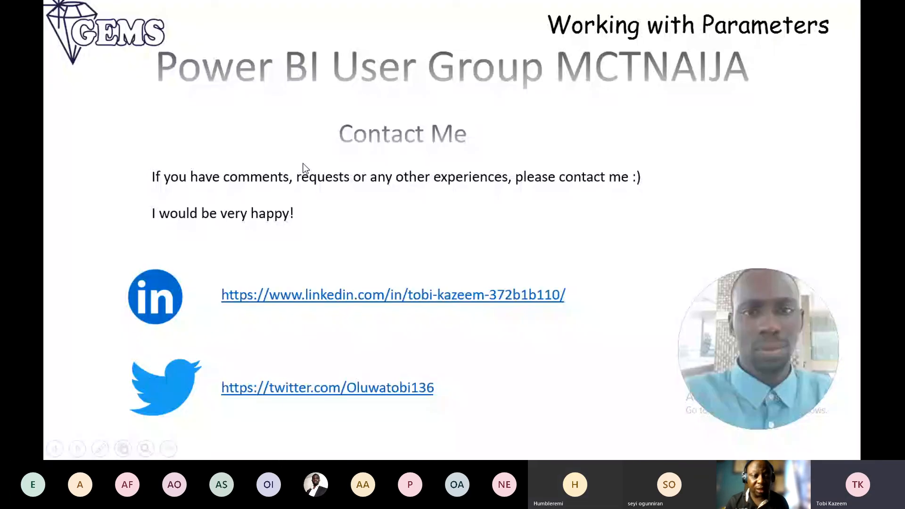